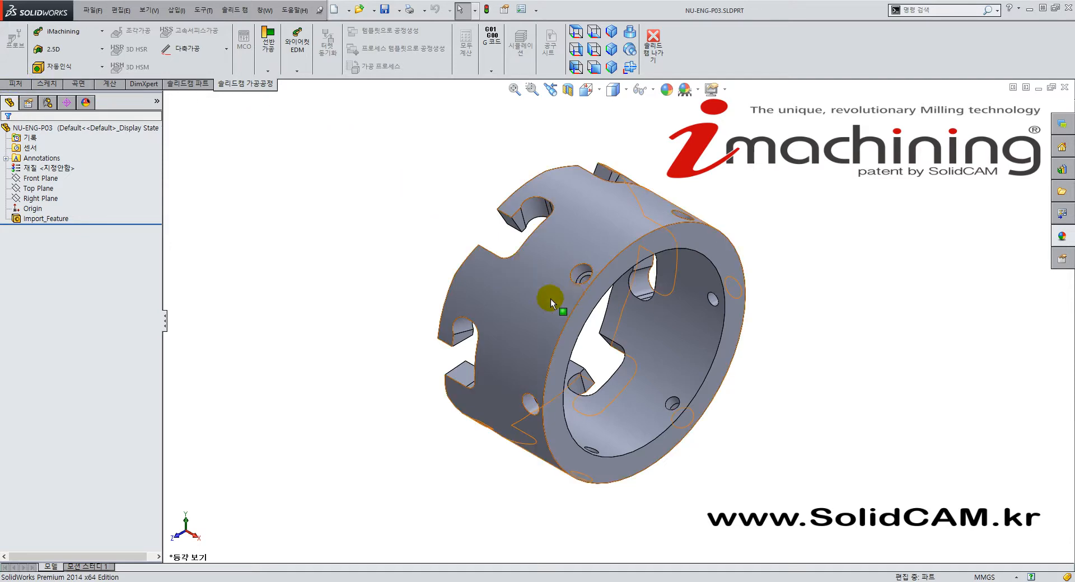
Step: Examine the hook-shaped slots around the ring's open end from several angles
{"action": "middle_click_drag", "start_coordinate": [548, 300], "coordinate": [595, 281]}
{"action": "scroll", "coordinate": [623, 228], "scroll_direction": "down", "scroll_amount": 3}
{"action": "scroll", "coordinate": [705, 218], "scroll_direction": "down", "scroll_amount": 1}
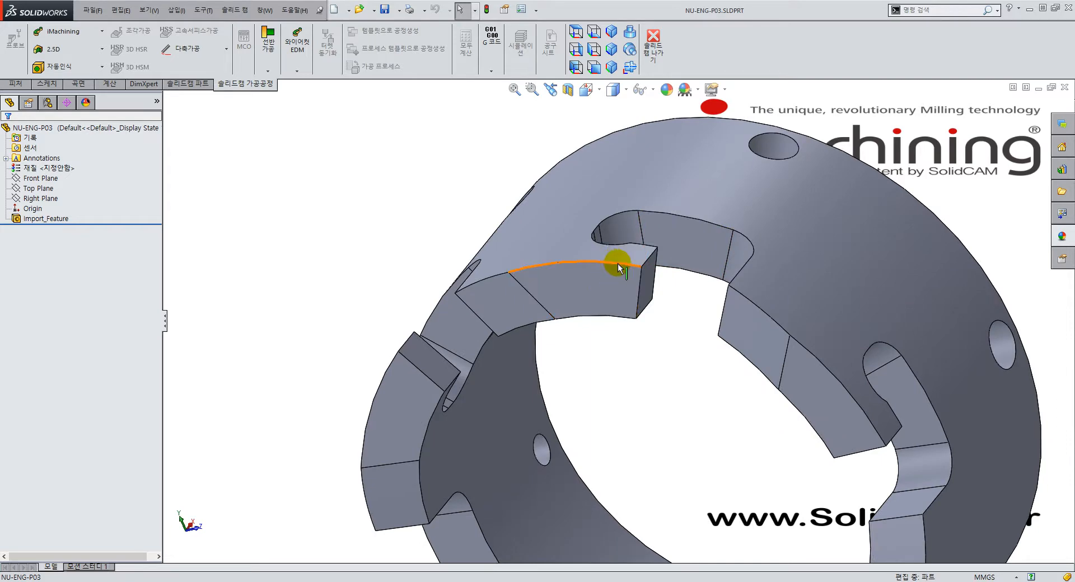
{"action": "middle_click_drag", "start_coordinate": [703, 291], "coordinate": [632, 277]}
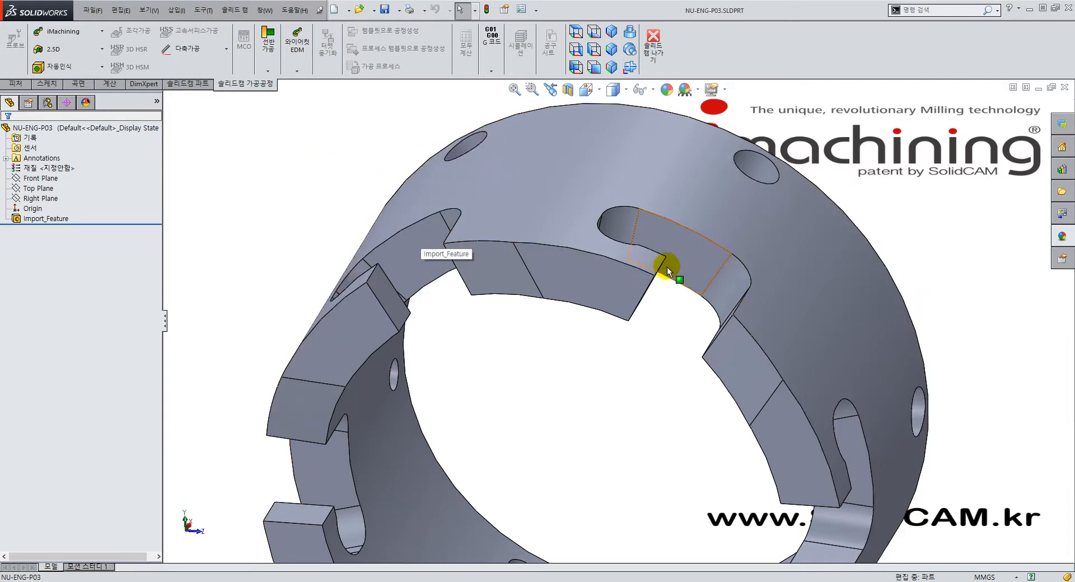
{"action": "middle_click_drag", "start_coordinate": [711, 278], "coordinate": [654, 290]}
{"action": "key", "text": "ctrl+7"}
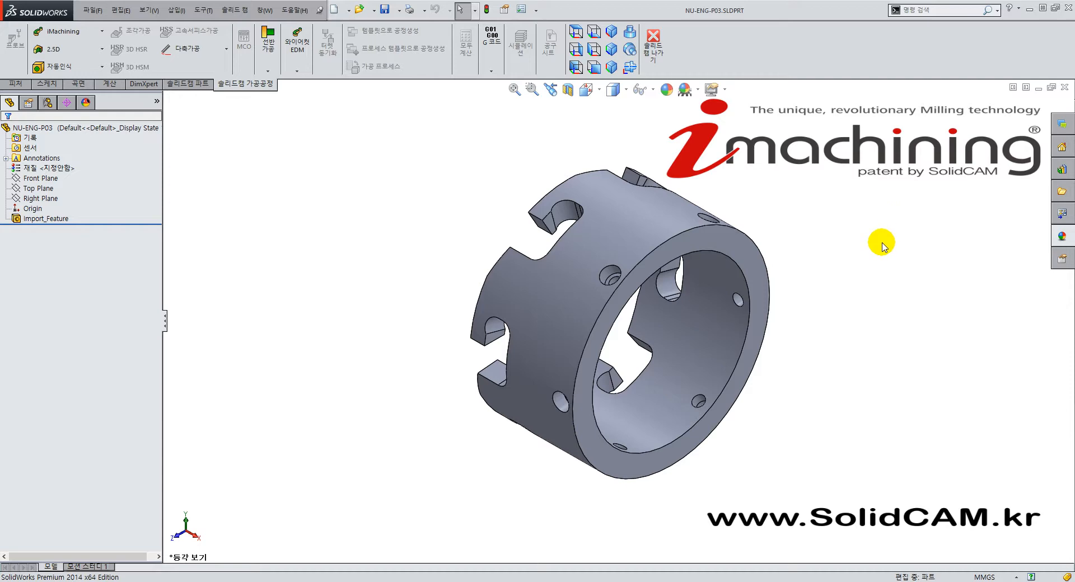
{"action": "middle_click_drag", "start_coordinate": [537, 216], "coordinate": [679, 202]}
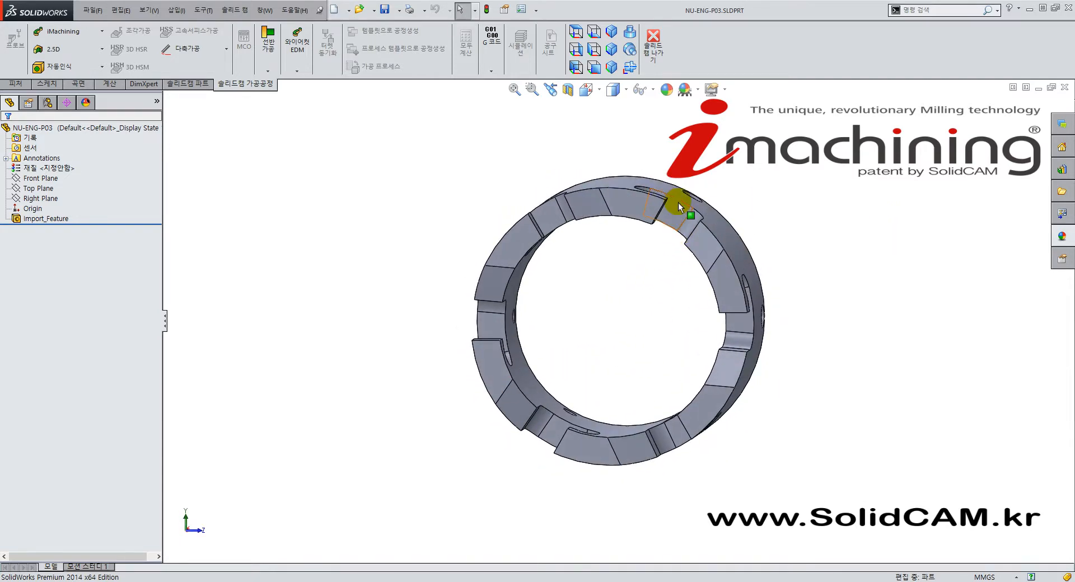
{"action": "scroll", "coordinate": [649, 240], "scroll_direction": "down", "scroll_amount": 3}
{"action": "middle_click_drag", "start_coordinate": [648, 264], "coordinate": [674, 278]}
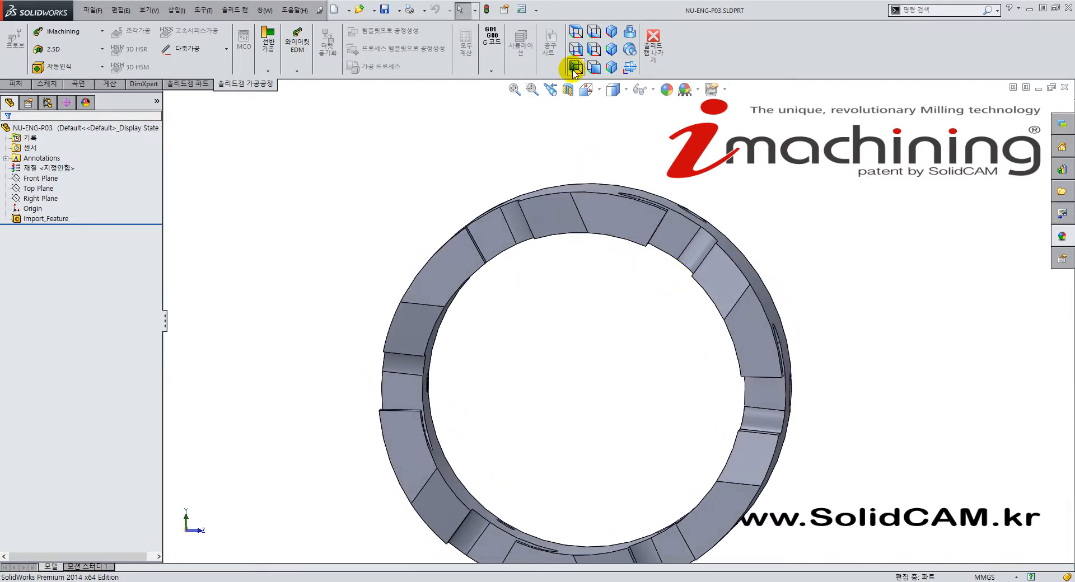
Step: Show the ring in the Left view and examine how the slot walls align with the ring's centre
{"action": "key", "text": "space"}
{"action": "left_click", "coordinate": [603, 166]}
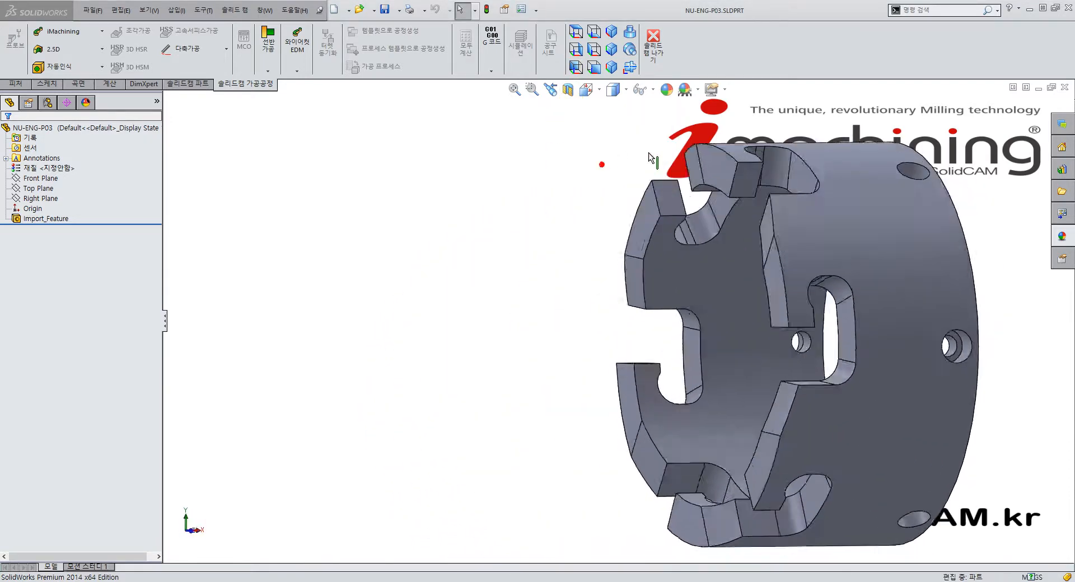
{"action": "key", "text": "space"}
{"action": "left_click", "coordinate": [581, 204]}
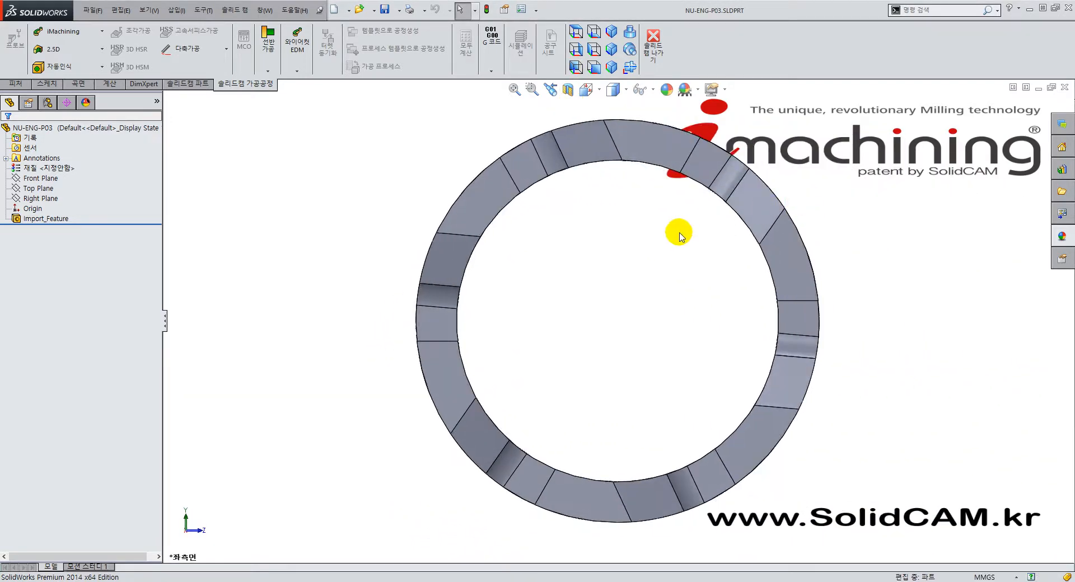
{"action": "scroll", "coordinate": [679, 232], "scroll_direction": "down", "scroll_amount": 1}
{"action": "scroll", "coordinate": [663, 234], "scroll_direction": "up", "scroll_amount": 1}
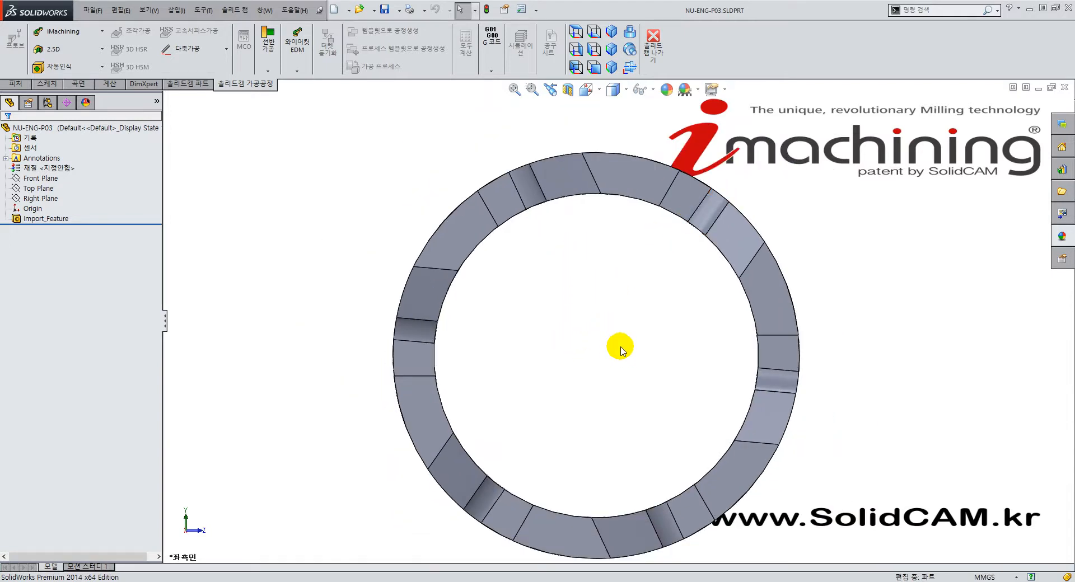
{"action": "middle_click_drag", "start_coordinate": [610, 351], "coordinate": [569, 325], "text": "ctrl"}
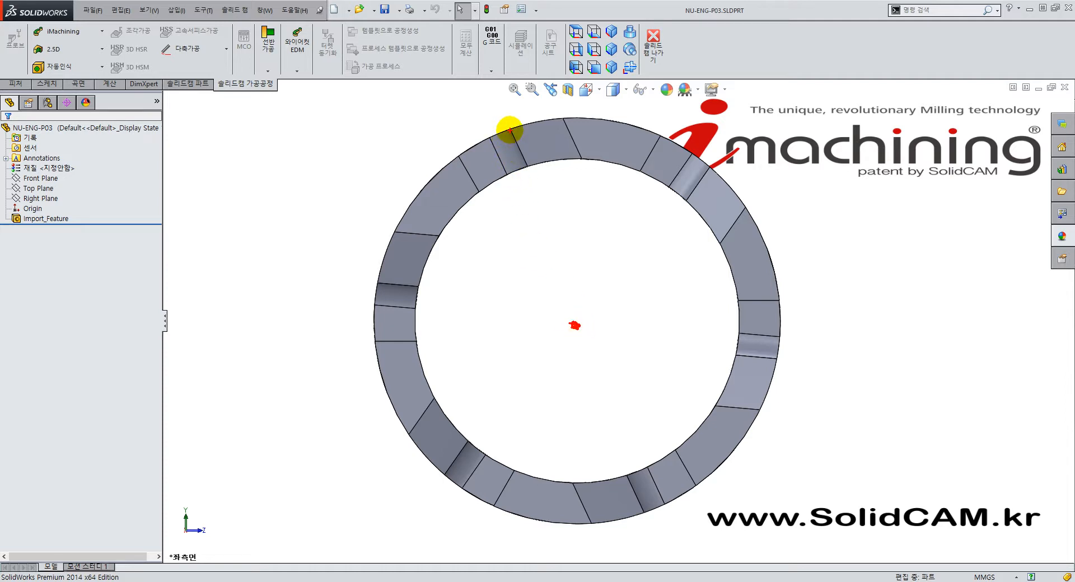
{"action": "left_click_drag", "start_coordinate": [510, 129], "coordinate": [572, 318], "text": "shift"}
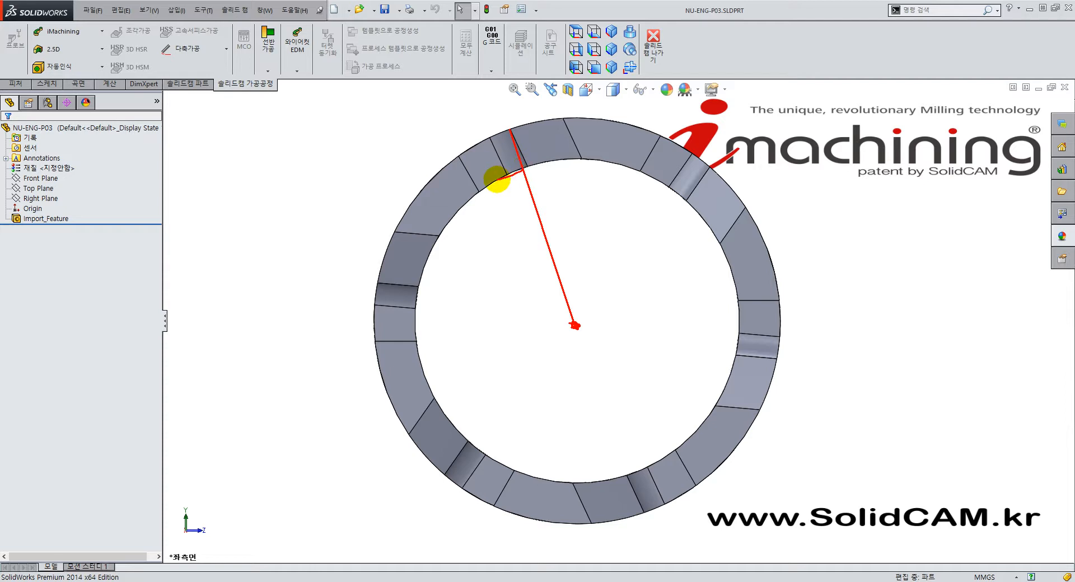
{"action": "left_click_drag", "start_coordinate": [496, 178], "coordinate": [468, 108]}
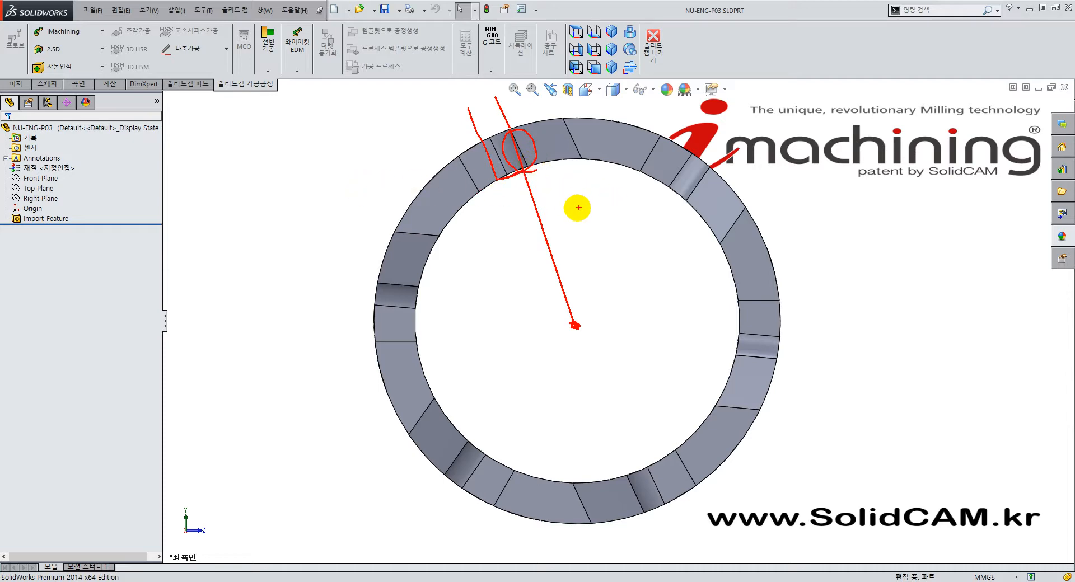
{"action": "key", "text": "Escape"}
Step: Examine the rounded inner walls of one hook-shaped slot up close
{"action": "middle_click_drag", "start_coordinate": [582, 255], "coordinate": [545, 385]}
{"action": "scroll", "coordinate": [418, 182], "scroll_direction": "down", "scroll_amount": 3}
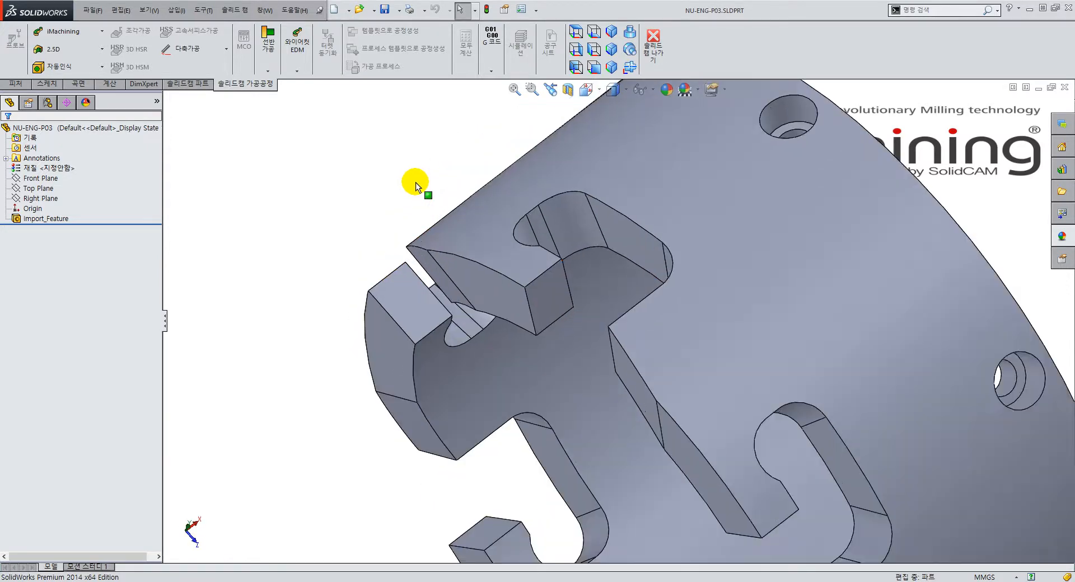
{"action": "scroll", "coordinate": [582, 252], "scroll_direction": "down", "scroll_amount": 5}
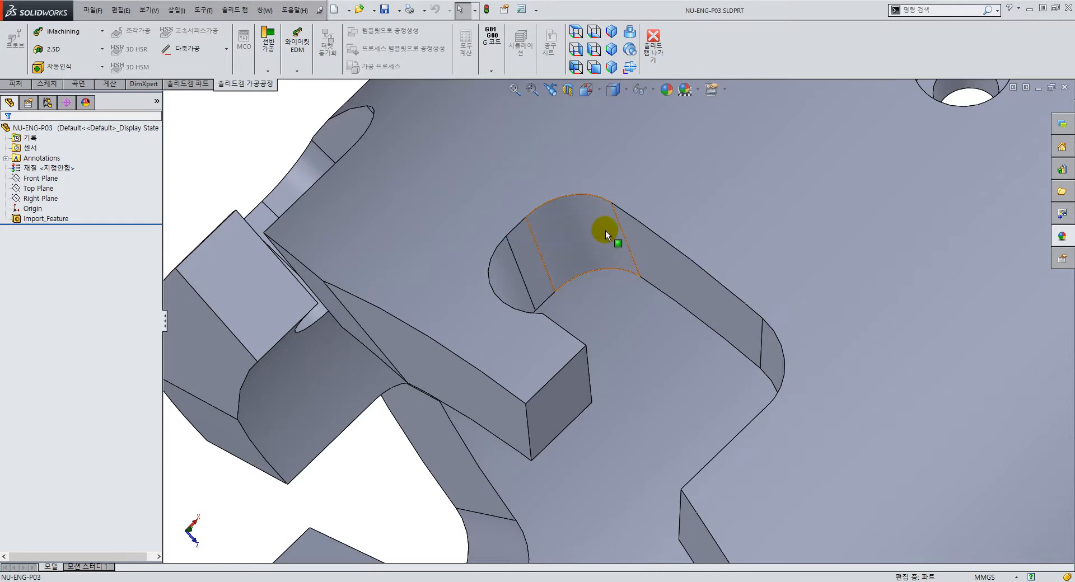
{"action": "middle_click_drag", "start_coordinate": [639, 323], "coordinate": [652, 288]}
{"action": "scroll", "coordinate": [608, 290], "scroll_direction": "down", "scroll_amount": 1}
{"action": "scroll", "coordinate": [609, 290], "scroll_direction": "up", "scroll_amount": 4}
{"action": "scroll", "coordinate": [757, 294], "scroll_direction": "down", "scroll_amount": 4}
{"action": "scroll", "coordinate": [785, 246], "scroll_direction": "up", "scroll_amount": 4}
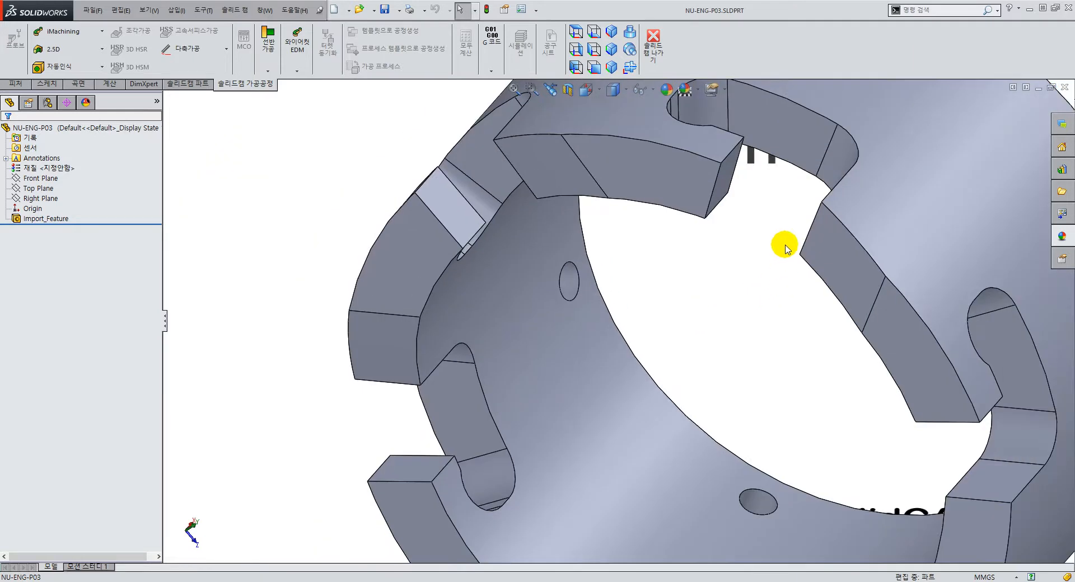
{"action": "scroll", "coordinate": [785, 246], "scroll_direction": "up", "scroll_amount": 3}
Step: Show the ring as a wireframe in the Left view and examine the slot edges relative to the centre
{"action": "key", "text": "space"}
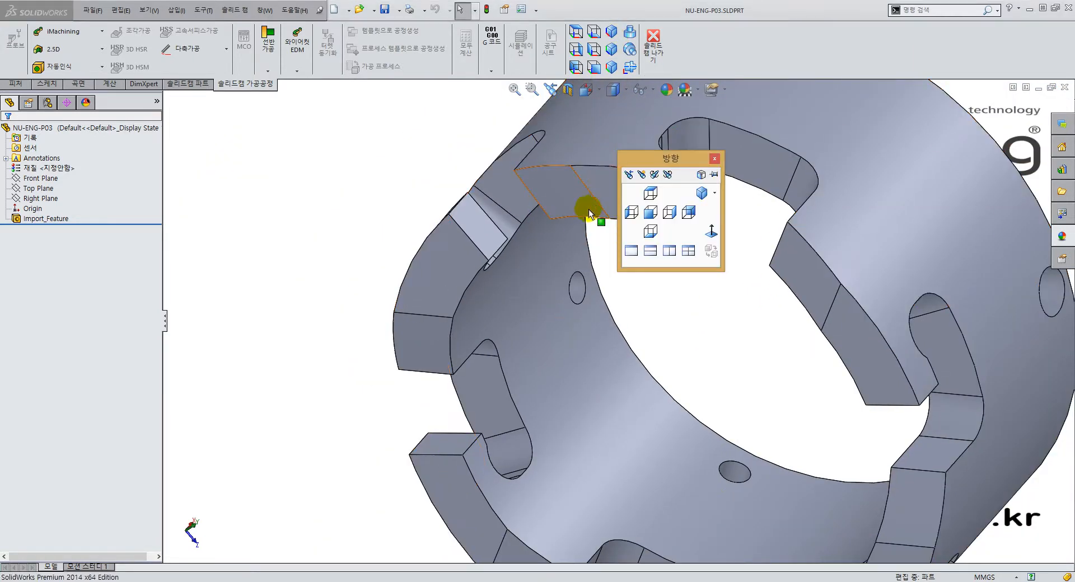
{"action": "left_click", "coordinate": [631, 213]}
{"action": "left_click", "coordinate": [613, 90]}
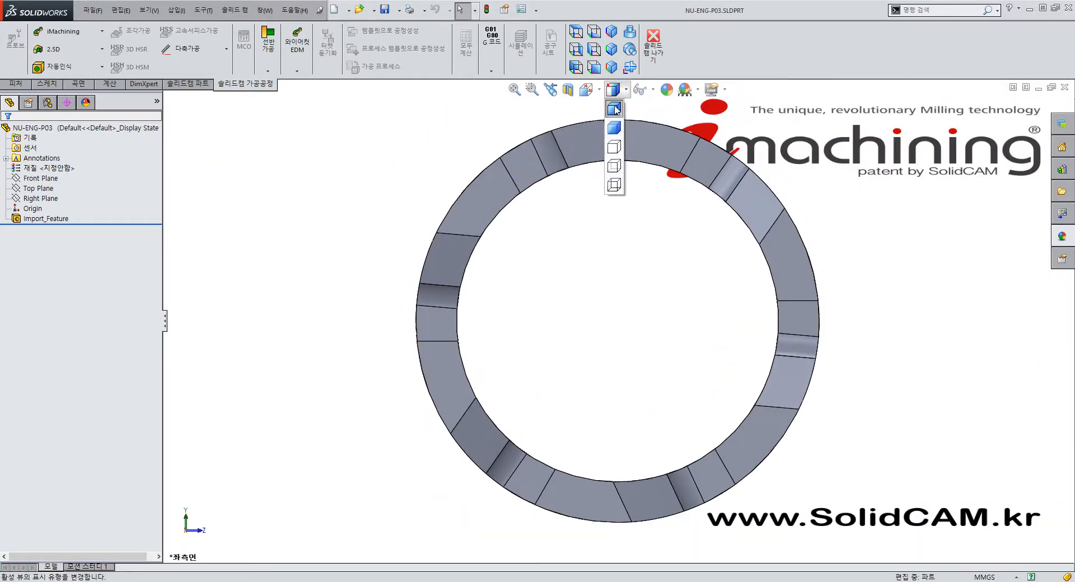
{"action": "left_click", "coordinate": [614, 184]}
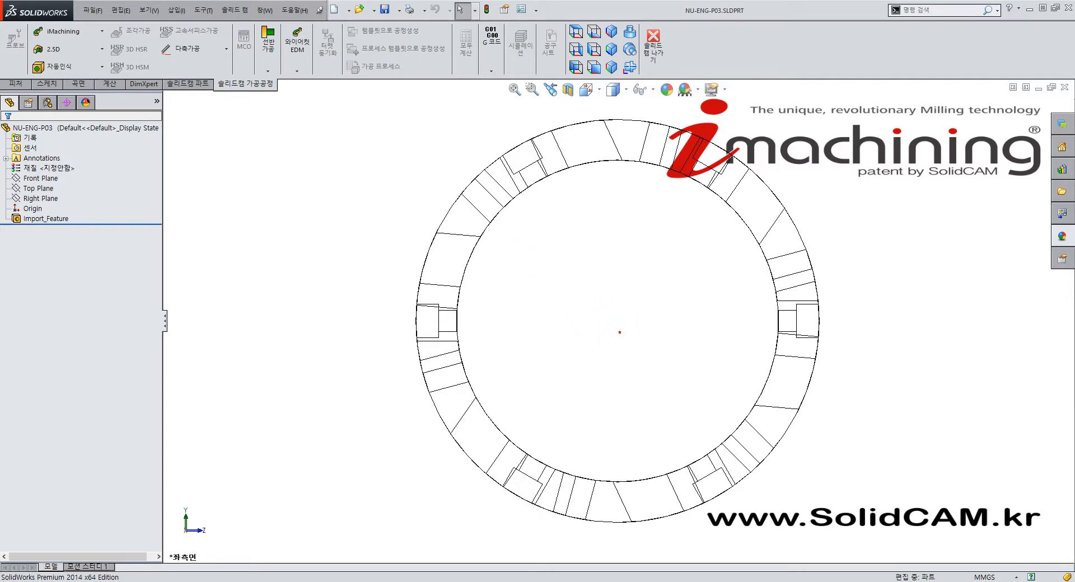
{"action": "left_click_drag", "start_coordinate": [548, 258], "coordinate": [572, 287]}
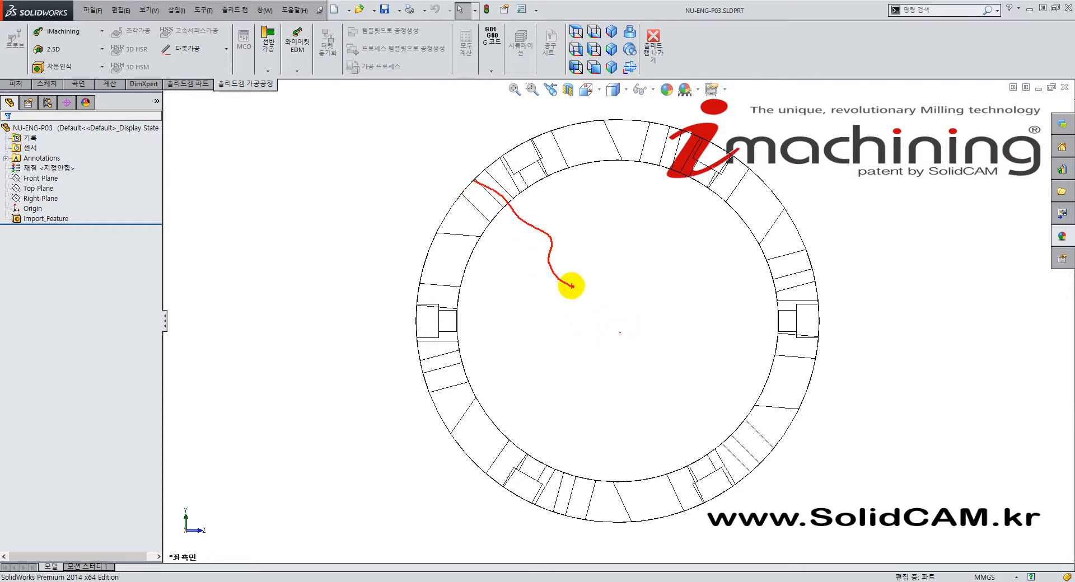
{"action": "key", "text": "e"}
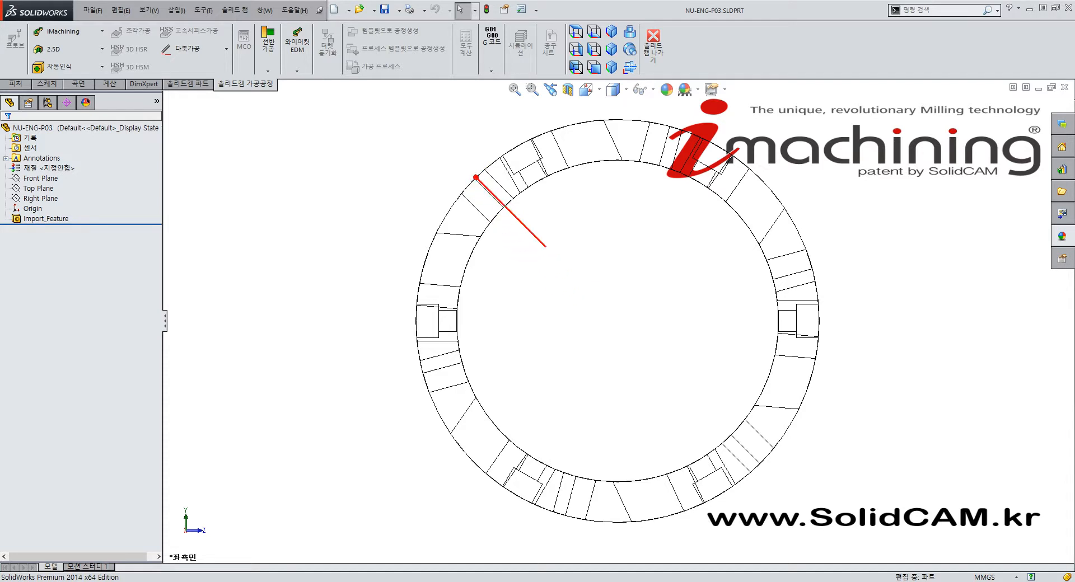
{"action": "mouse_move", "coordinate": [475, 177]}
{"action": "left_mouse_down"}
{"action": "mouse_move", "coordinate": [608, 330]}
{"action": "mouse_move", "coordinate": [615, 325]}
{"action": "left_mouse_up"}
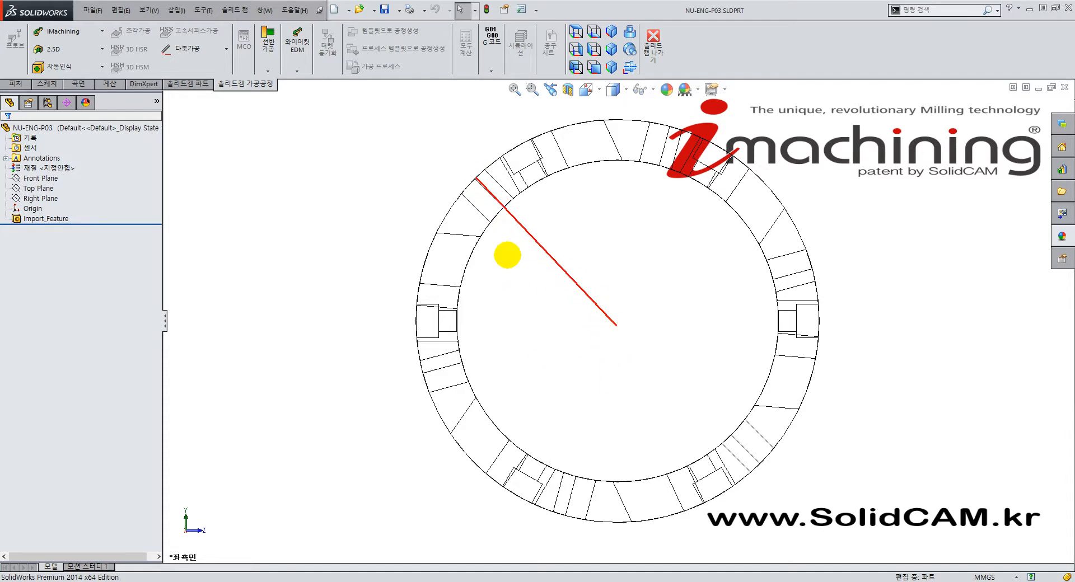
{"action": "left_click_drag", "start_coordinate": [506, 210], "coordinate": [473, 207]}
{"action": "left_click_drag", "start_coordinate": [492, 174], "coordinate": [459, 216]}
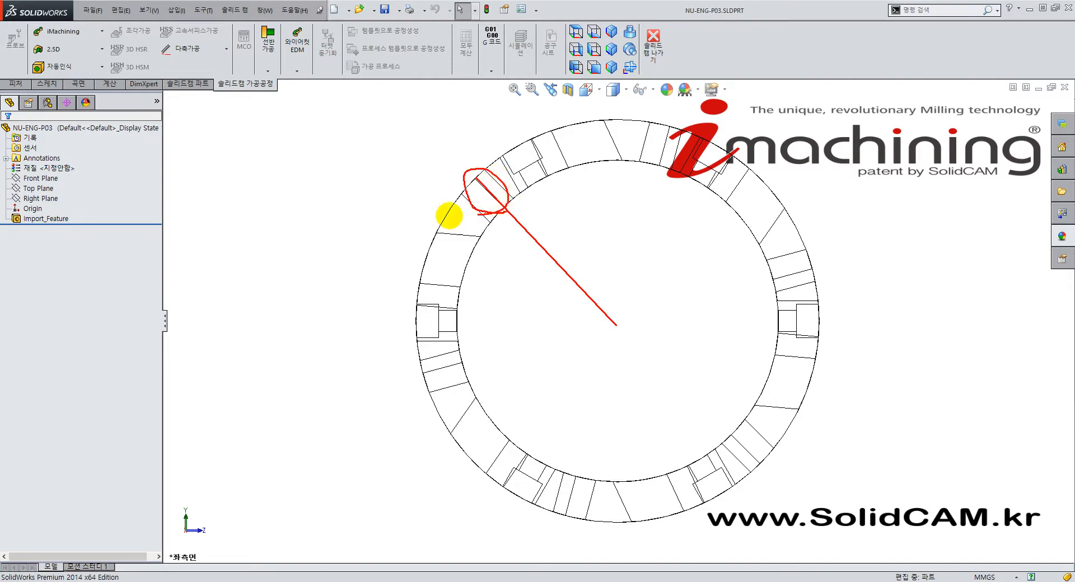
{"action": "key", "text": "Escape"}
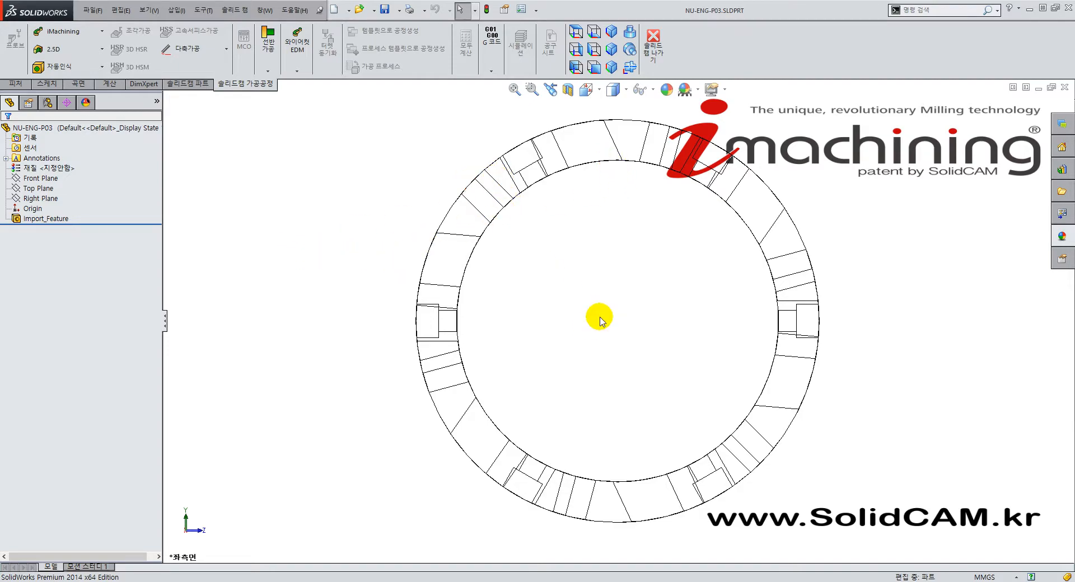
Step: Orbit the wireframe ring and examine the directions of the slot walls towards the inside
{"action": "mouse_move", "coordinate": [582, 262]}
{"action": "middle_mouse_down"}
{"action": "mouse_move", "coordinate": [568, 375]}
{"action": "mouse_move", "coordinate": [614, 387]}
{"action": "mouse_move", "coordinate": [672, 240]}
{"action": "middle_mouse_up"}
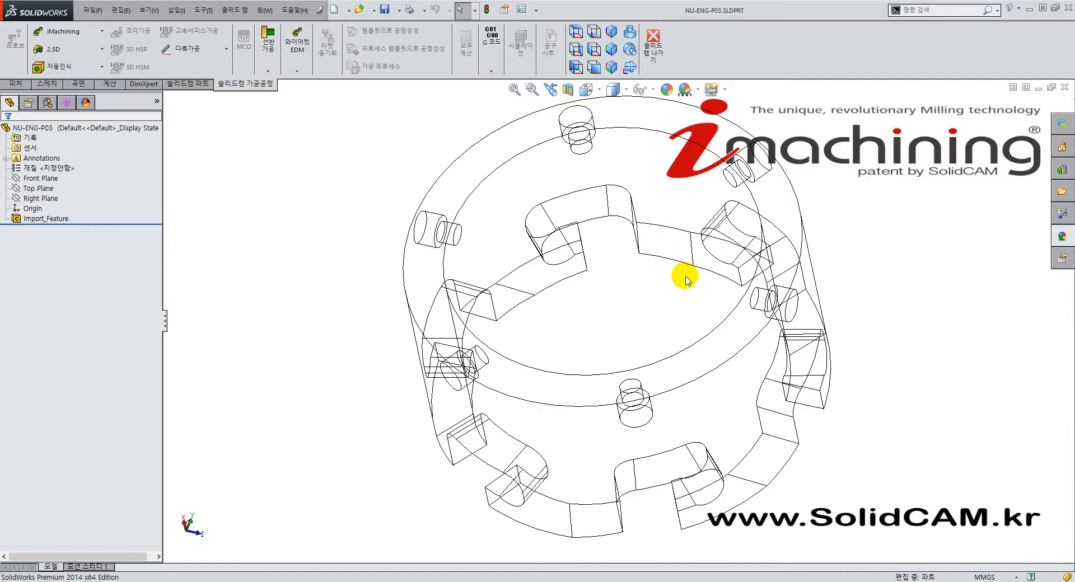
{"action": "key", "text": "ctrl+2"}
{"action": "mouse_move", "coordinate": [687, 265]}
{"action": "left_mouse_down"}
{"action": "mouse_move", "coordinate": [705, 364]}
{"action": "mouse_move", "coordinate": [670, 346]}
{"action": "left_mouse_up"}
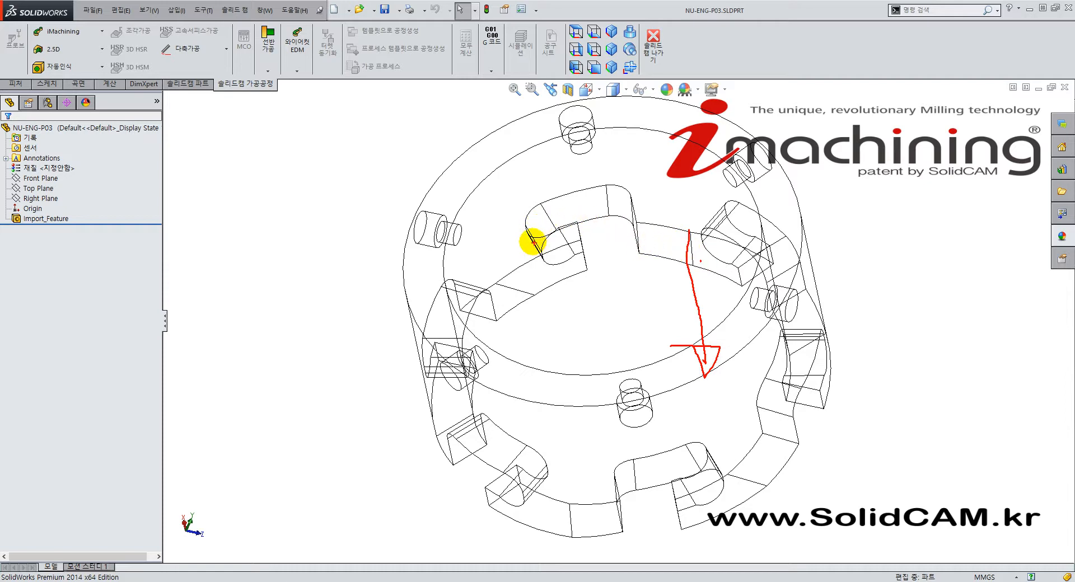
{"action": "mouse_move", "coordinate": [526, 227]}
{"action": "left_mouse_down"}
{"action": "mouse_move", "coordinate": [624, 371]}
{"action": "mouse_move", "coordinate": [585, 367]}
{"action": "left_mouse_up"}
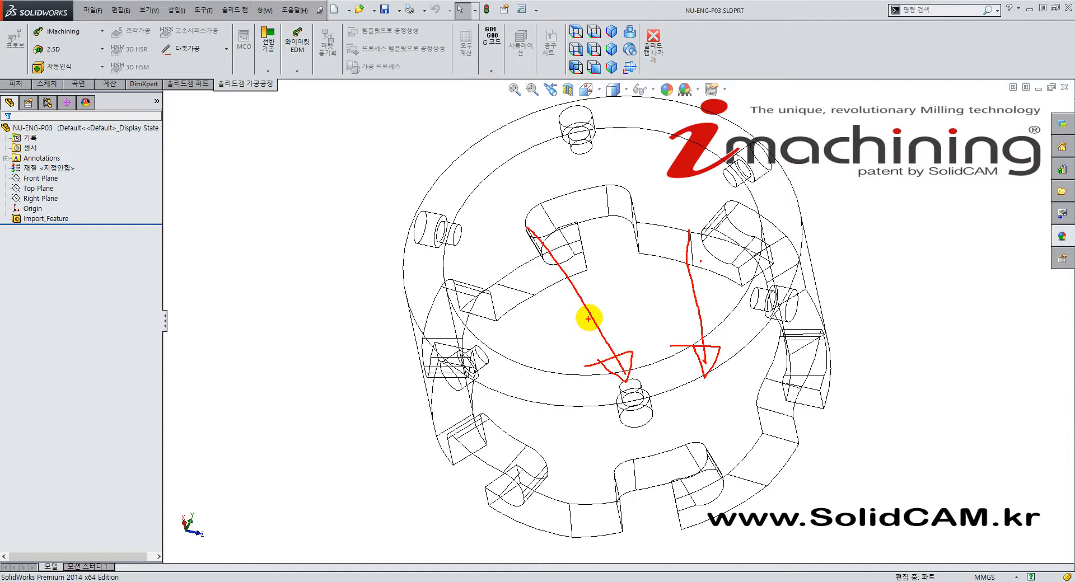
{"action": "key", "text": "Escape"}
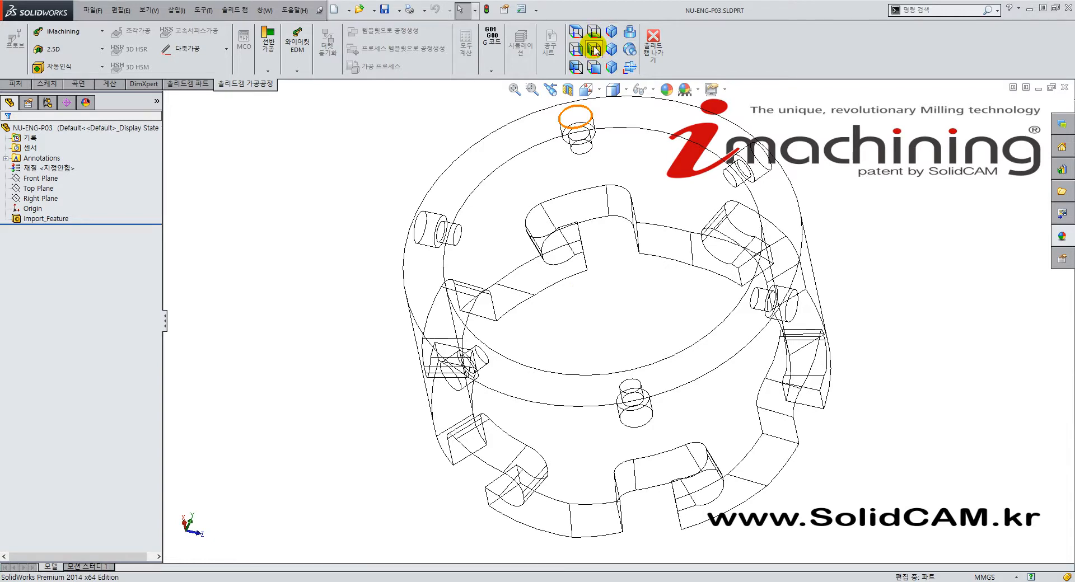
Step: Display the ring as Shaded With Edges and return it to the Isometric view
{"action": "left_click", "coordinate": [615, 89]}
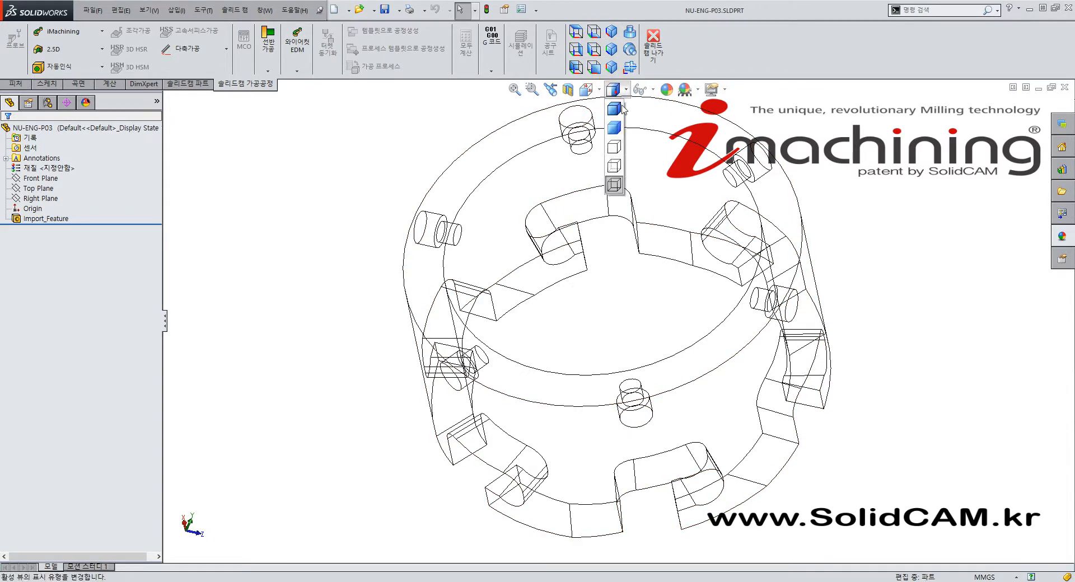
{"action": "left_click", "coordinate": [618, 109]}
{"action": "middle_click_drag", "start_coordinate": [614, 260], "coordinate": [603, 285]}
{"action": "key", "text": "ctrl+7"}
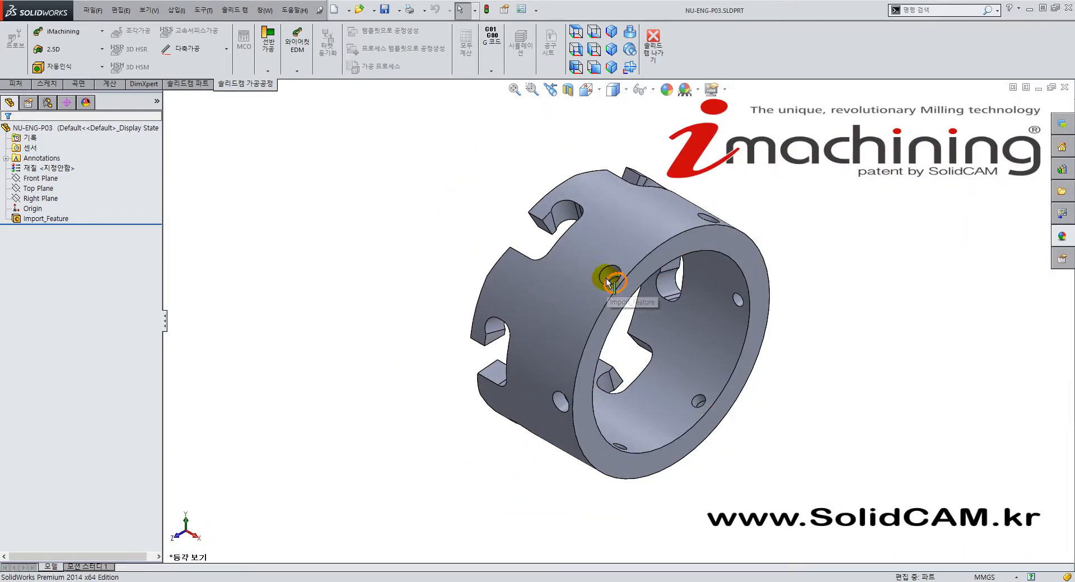
{"action": "left_click", "coordinate": [436, 182]}
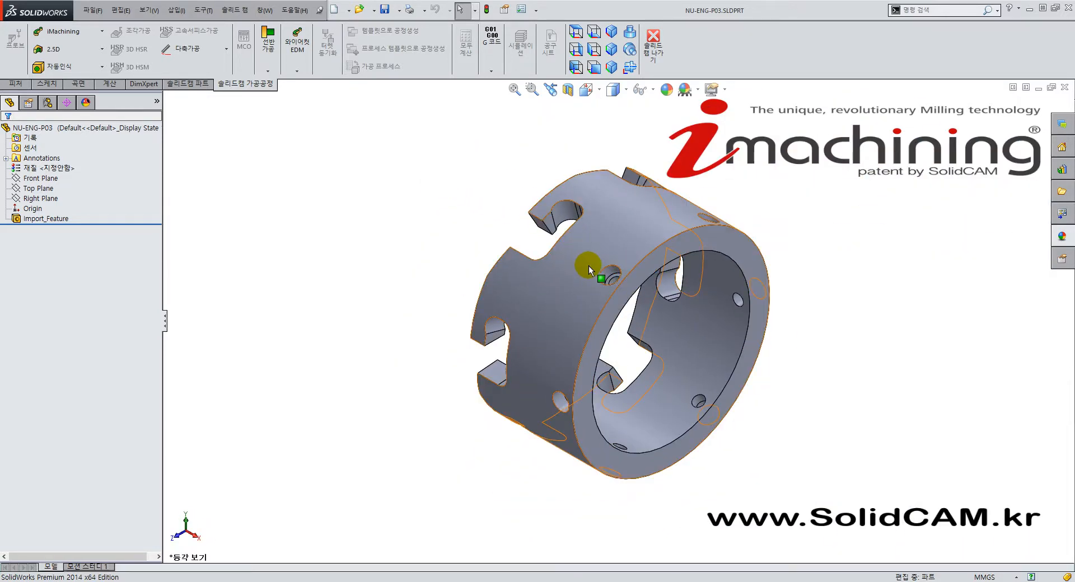
{"action": "mouse_move", "coordinate": [503, 271]}
{"action": "middle_mouse_down"}
{"action": "mouse_move", "coordinate": [677, 218]}
{"action": "mouse_move", "coordinate": [624, 271]}
{"action": "mouse_move", "coordinate": [688, 251]}
{"action": "mouse_move", "coordinate": [662, 271]}
{"action": "mouse_move", "coordinate": [686, 230]}
{"action": "mouse_move", "coordinate": [659, 208]}
{"action": "mouse_move", "coordinate": [652, 240]}
{"action": "mouse_move", "coordinate": [579, 328]}
{"action": "mouse_move", "coordinate": [548, 337]}
{"action": "middle_mouse_up"}
{"action": "key", "text": "ctrl+7"}
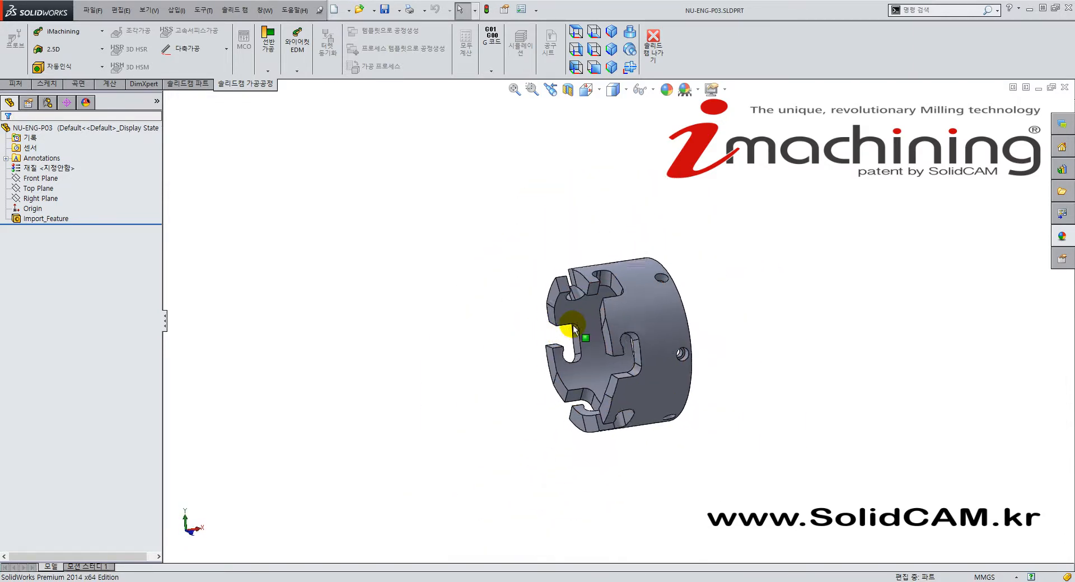
{"action": "left_click", "coordinate": [484, 204]}
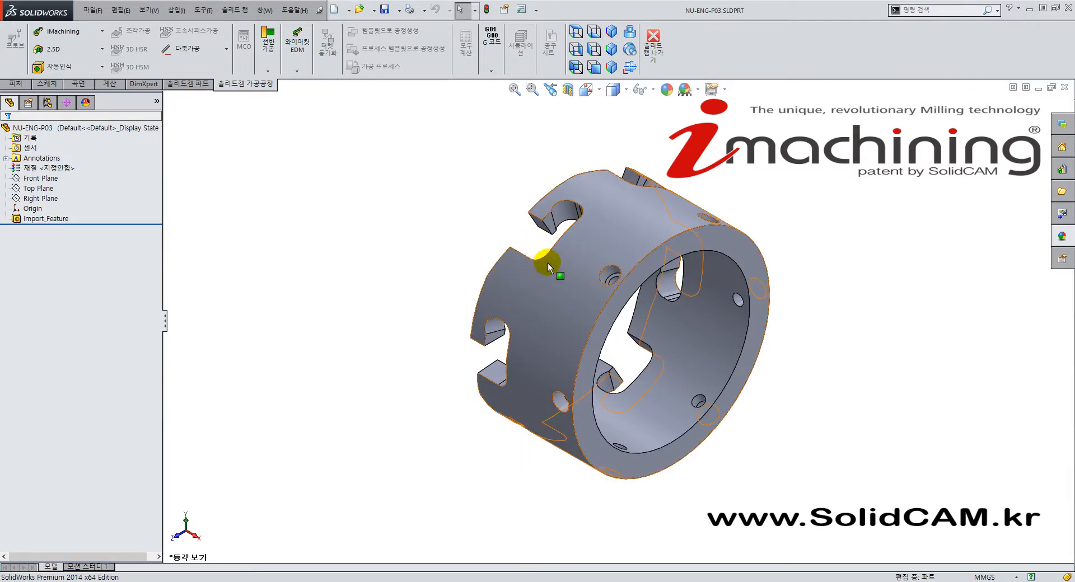
Step: Examine the slot's floor and its inner edge contour up close from the ring's open end
{"action": "middle_click_drag", "start_coordinate": [513, 294], "coordinate": [646, 193]}
{"action": "scroll", "coordinate": [646, 193], "scroll_direction": "down", "scroll_amount": 4}
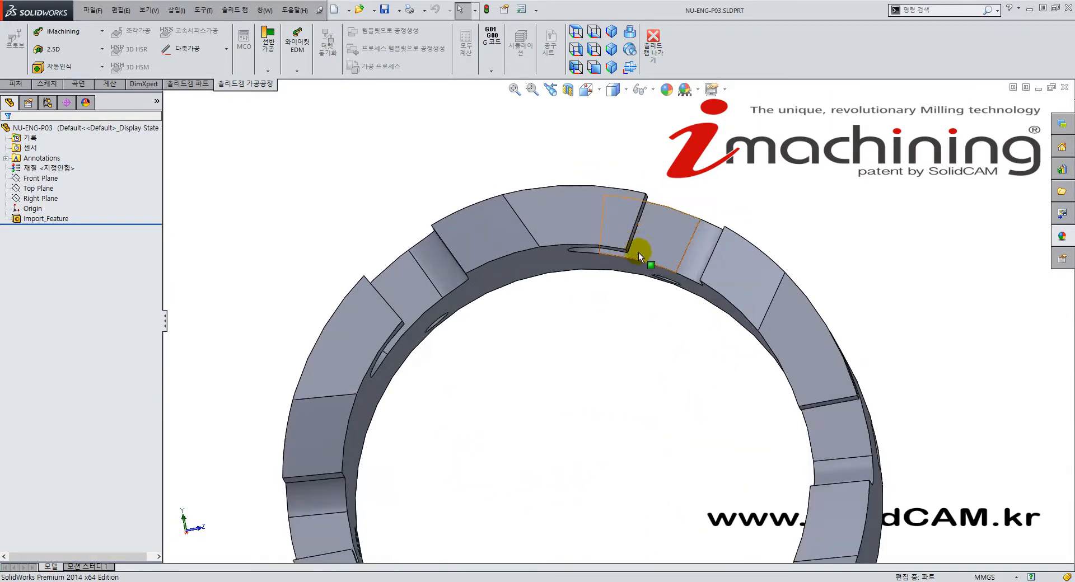
{"action": "mouse_move", "coordinate": [638, 252]}
{"action": "middle_mouse_down"}
{"action": "mouse_move", "coordinate": [640, 233]}
{"action": "mouse_move", "coordinate": [642, 242]}
{"action": "middle_mouse_up"}
{"action": "scroll", "coordinate": [638, 173], "scroll_direction": "down", "scroll_amount": 3}
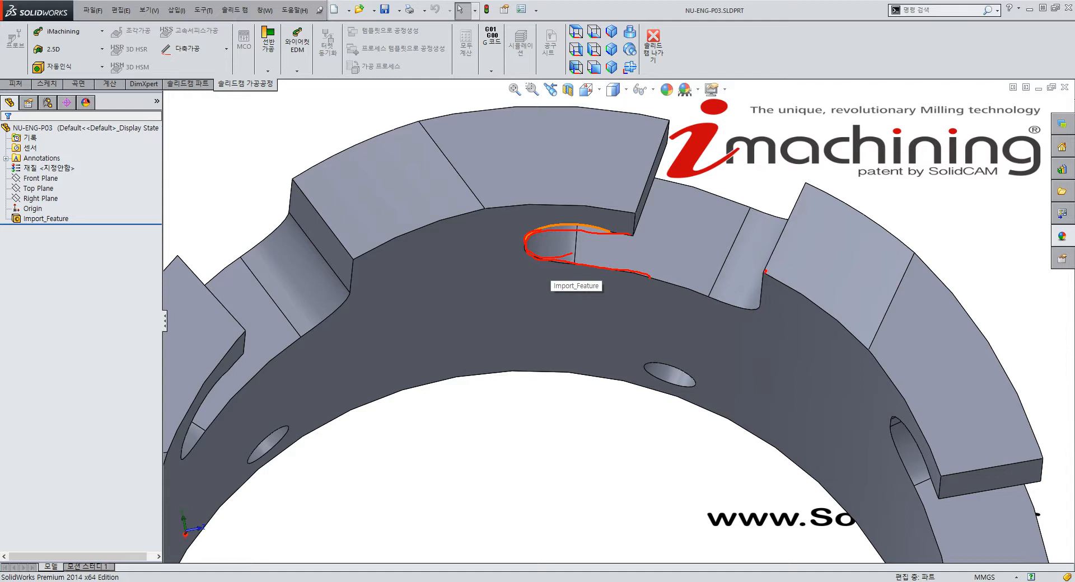
{"action": "left_click_drag", "start_coordinate": [749, 311], "coordinate": [635, 279]}
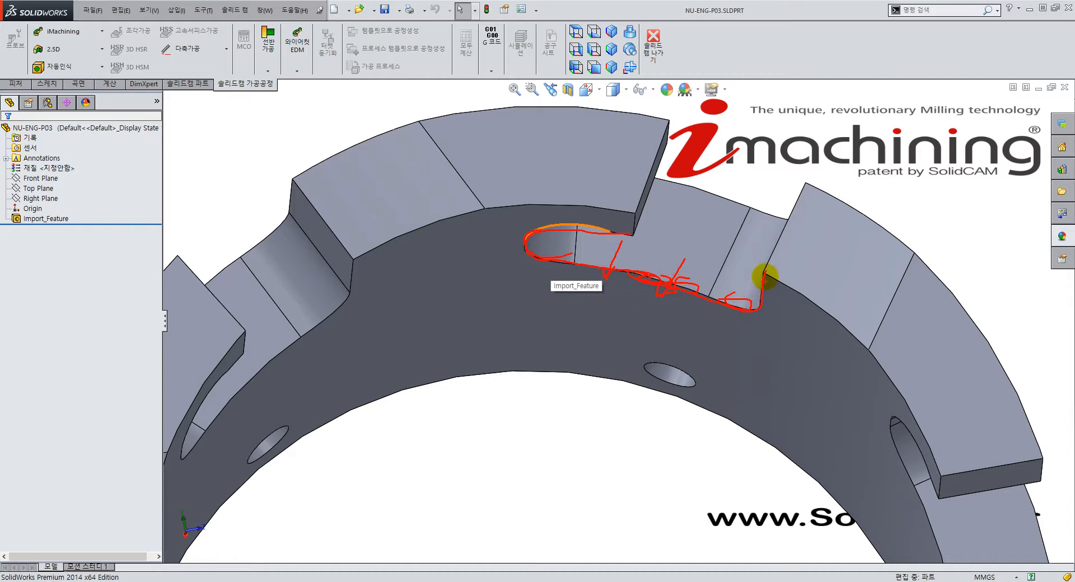
{"action": "left_click_drag", "start_coordinate": [704, 214], "coordinate": [679, 216]}
{"action": "key", "text": "Escape"}
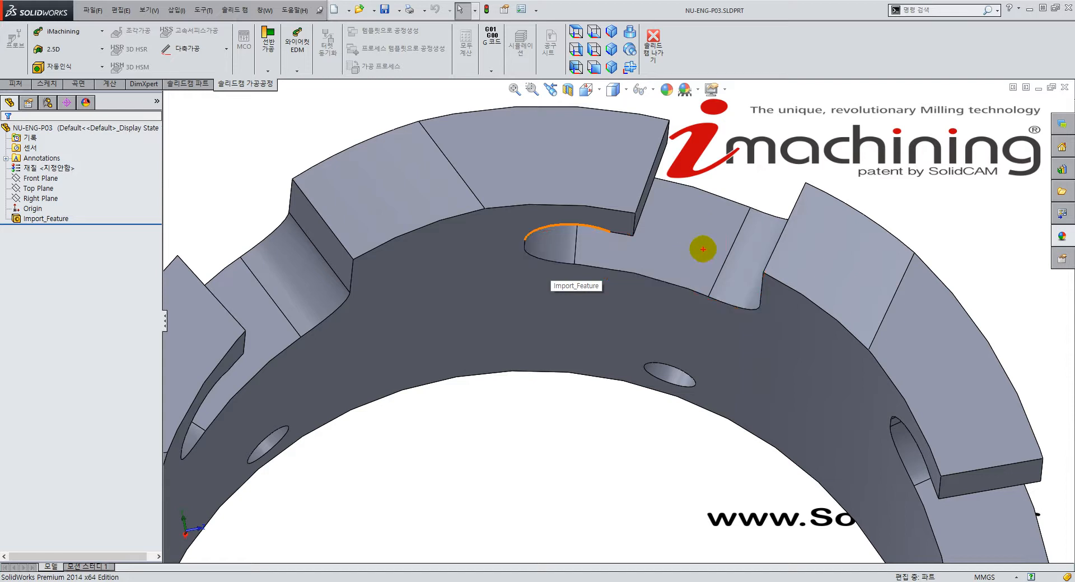
Step: Examine the slot walls from the inside and outside of the ring and return to the Isometric view
{"action": "scroll", "coordinate": [621, 232], "scroll_direction": "down", "scroll_amount": 3}
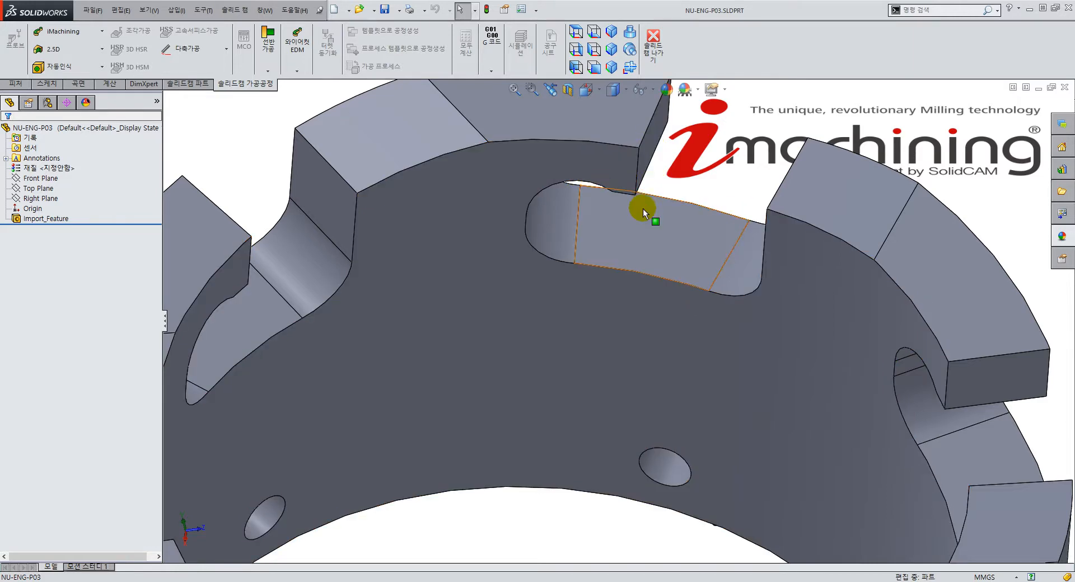
{"action": "middle_click_drag", "start_coordinate": [640, 210], "coordinate": [708, 317]}
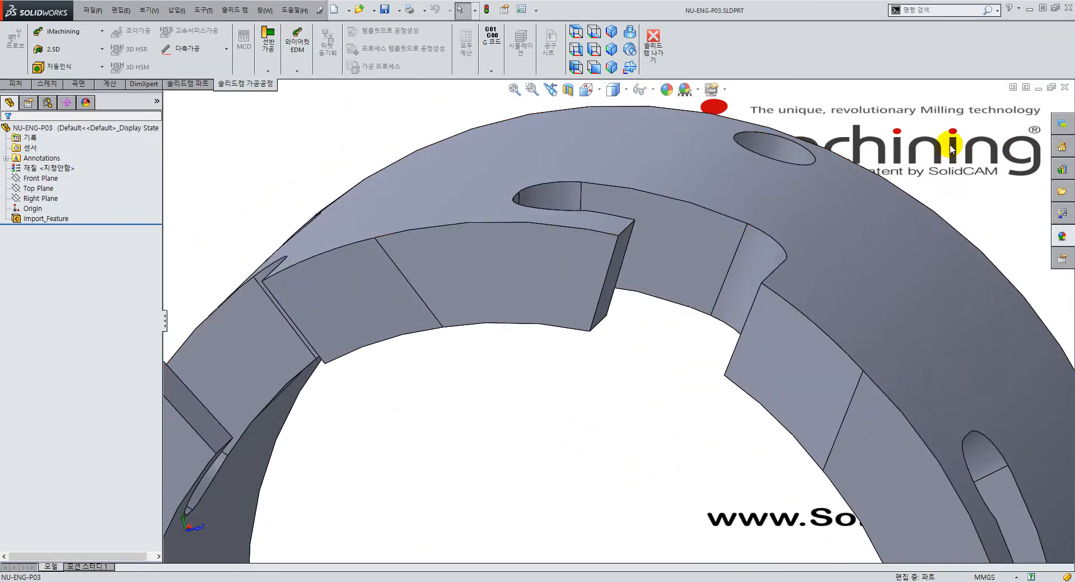
{"action": "key", "text": "ctrl+7"}
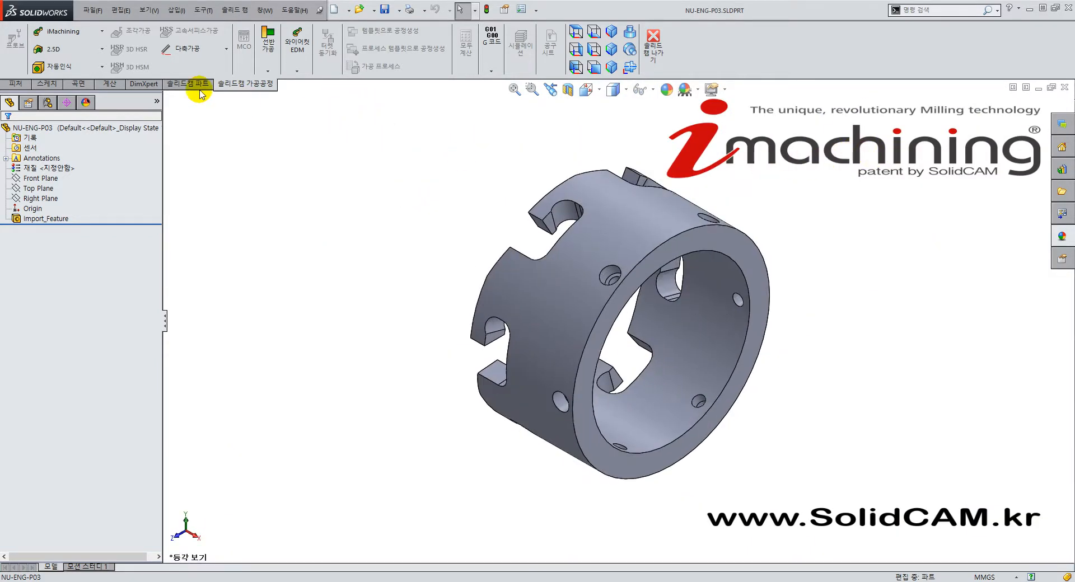
Step: Bring up the surface tools and examine the ring's end face beside the slot from the open end
{"action": "left_click", "coordinate": [76, 85]}
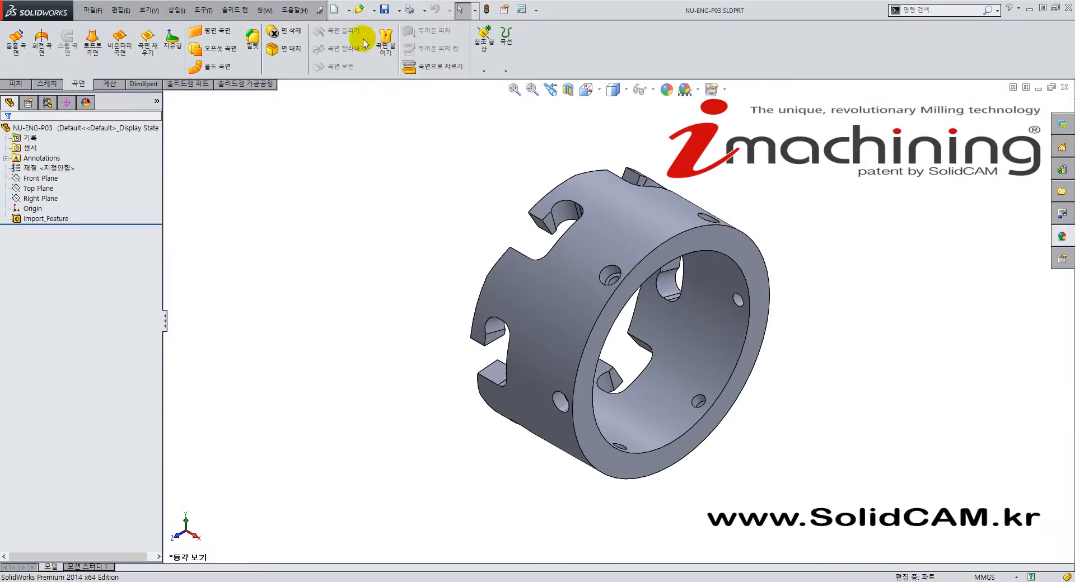
{"action": "middle_click_drag", "start_coordinate": [504, 238], "coordinate": [690, 211]}
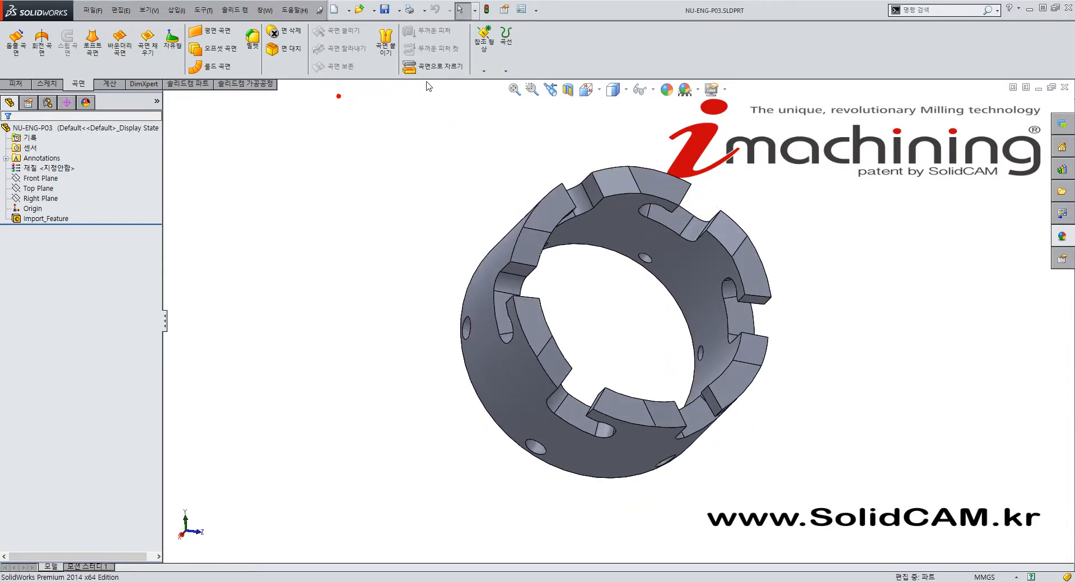
{"action": "middle_click_drag", "start_coordinate": [592, 156], "coordinate": [600, 254]}
{"action": "scroll", "coordinate": [685, 199], "scroll_direction": "down", "scroll_amount": 4}
{"action": "middle_click_drag", "start_coordinate": [619, 220], "coordinate": [699, 241]}
{"action": "left_click", "coordinate": [735, 268]}
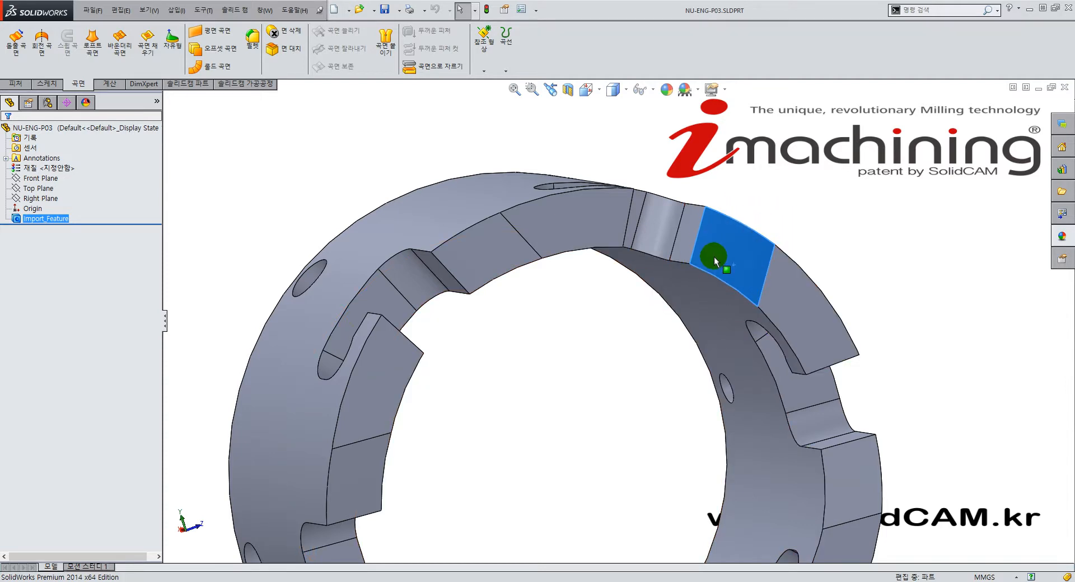
{"action": "left_click", "coordinate": [839, 197]}
{"action": "middle_click_drag", "start_coordinate": [721, 278], "coordinate": [665, 206]}
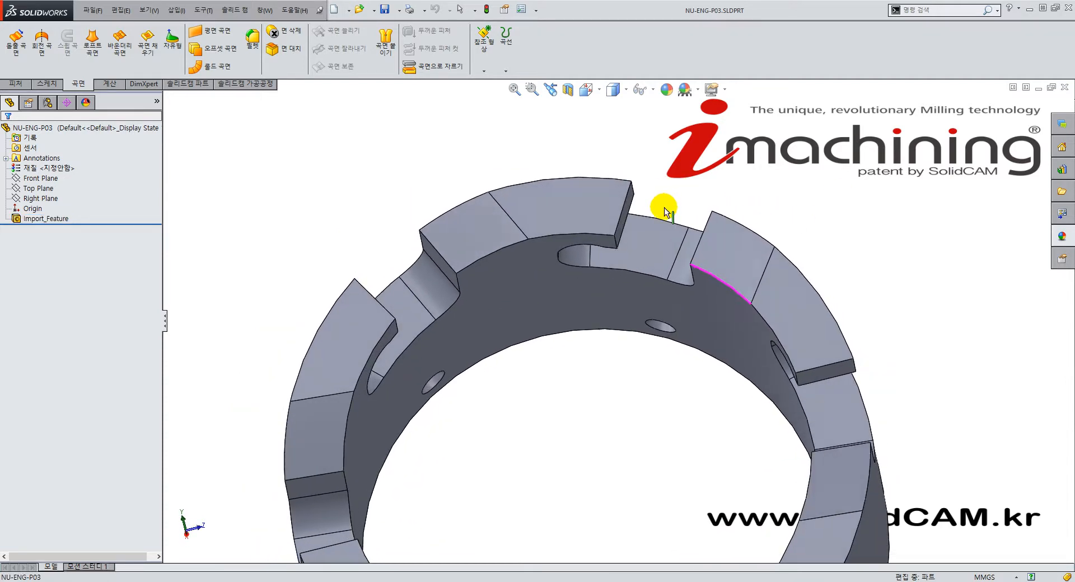
Step: Examine the slot's floor and the neighbouring end face, highlighting faces and viewing them from both sides of the ring wall
{"action": "left_click", "coordinate": [726, 252]}
{"action": "middle_click_drag", "start_coordinate": [727, 252], "coordinate": [646, 289]}
{"action": "left_click", "coordinate": [666, 243]}
{"action": "left_click", "coordinate": [628, 231]}
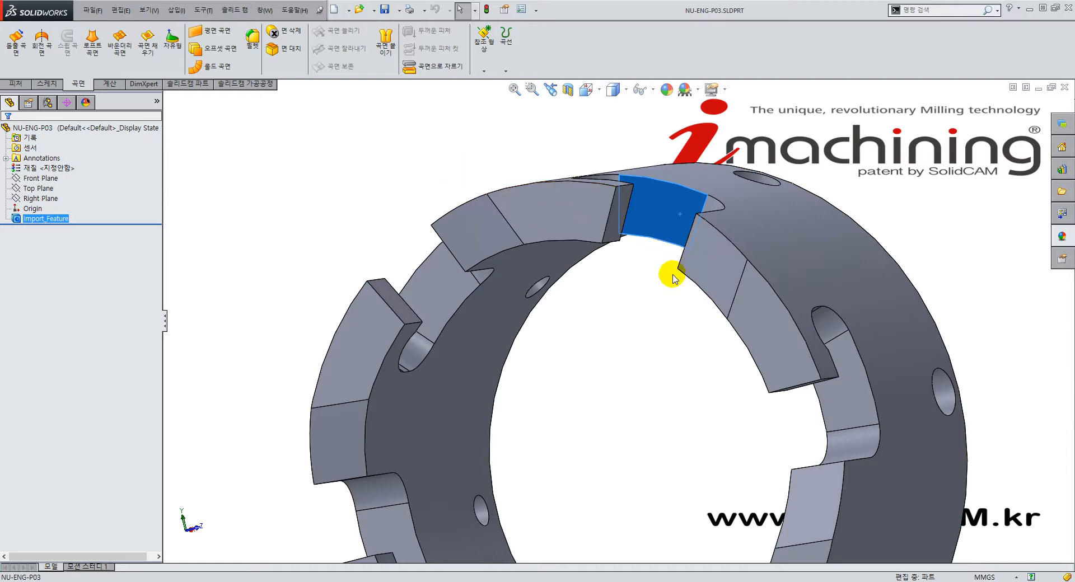
{"action": "left_click", "coordinate": [665, 267]}
{"action": "middle_click_drag", "start_coordinate": [665, 268], "coordinate": [684, 192]}
{"action": "left_click", "coordinate": [60, 219]}
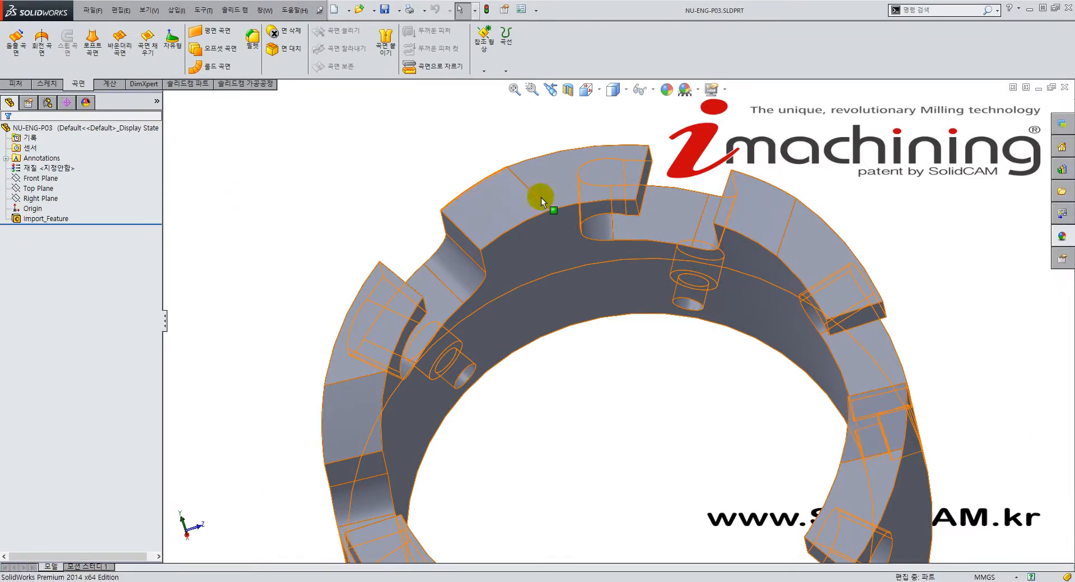
{"action": "left_click", "coordinate": [629, 376]}
Step: Select the connected faces of one slot, from the adjacent end face through the side wall, corner and floor around the rounded end
{"action": "middle_click_drag", "start_coordinate": [644, 232], "coordinate": [606, 371]}
{"action": "left_click", "coordinate": [768, 306]}
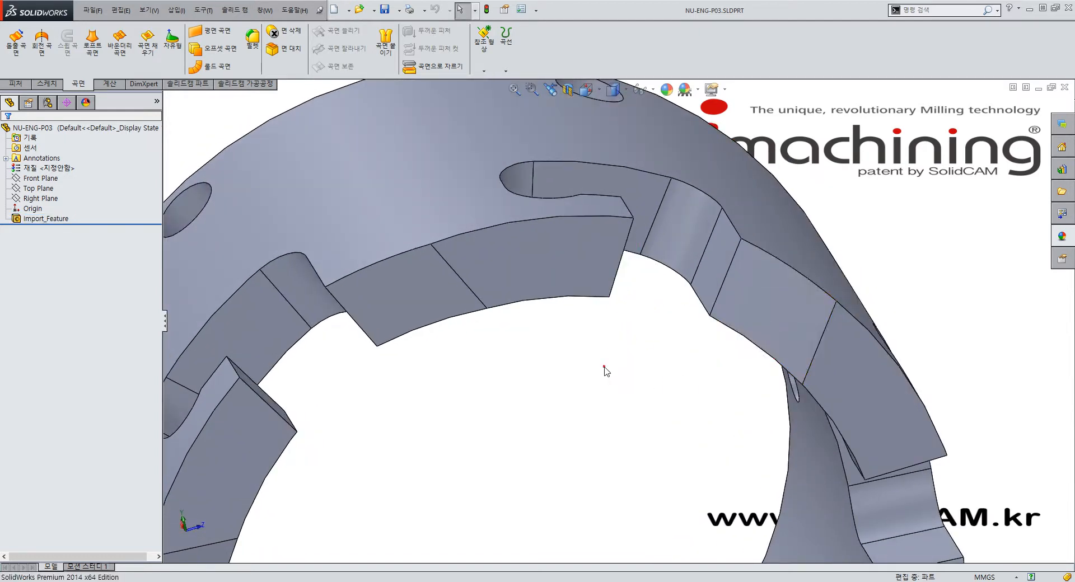
{"action": "left_click", "coordinate": [767, 295]}
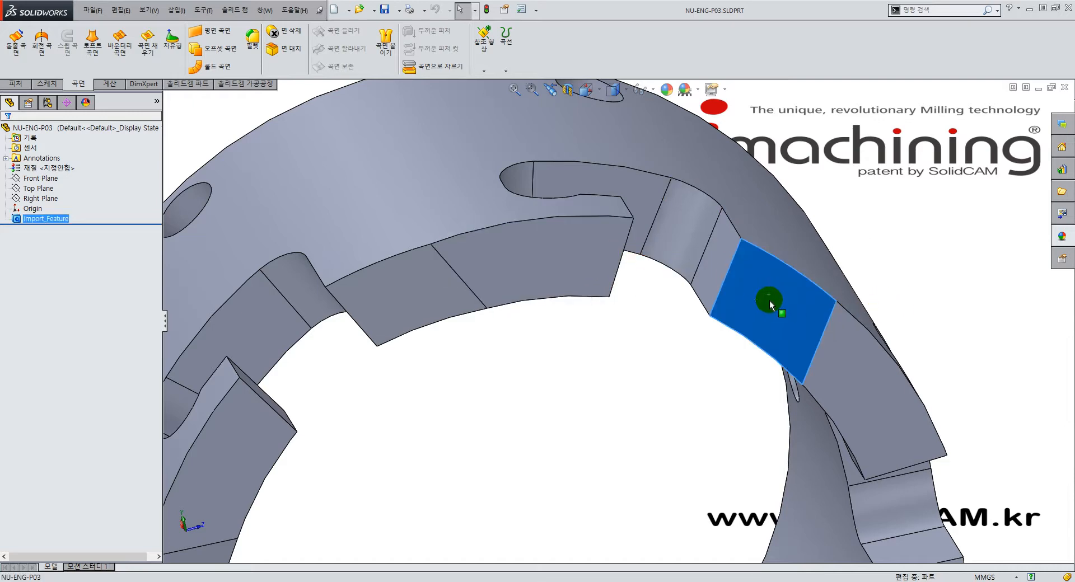
{"action": "middle_click_drag", "start_coordinate": [748, 300], "coordinate": [753, 331]}
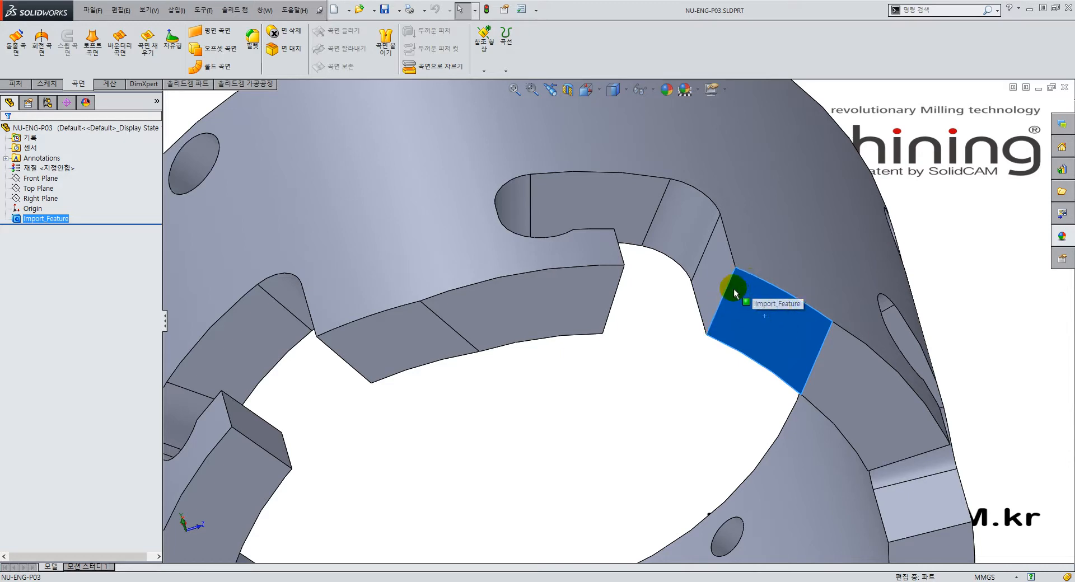
{"action": "left_click", "coordinate": [711, 268], "text": "ctrl"}
{"action": "left_click", "coordinate": [678, 234], "text": "ctrl"}
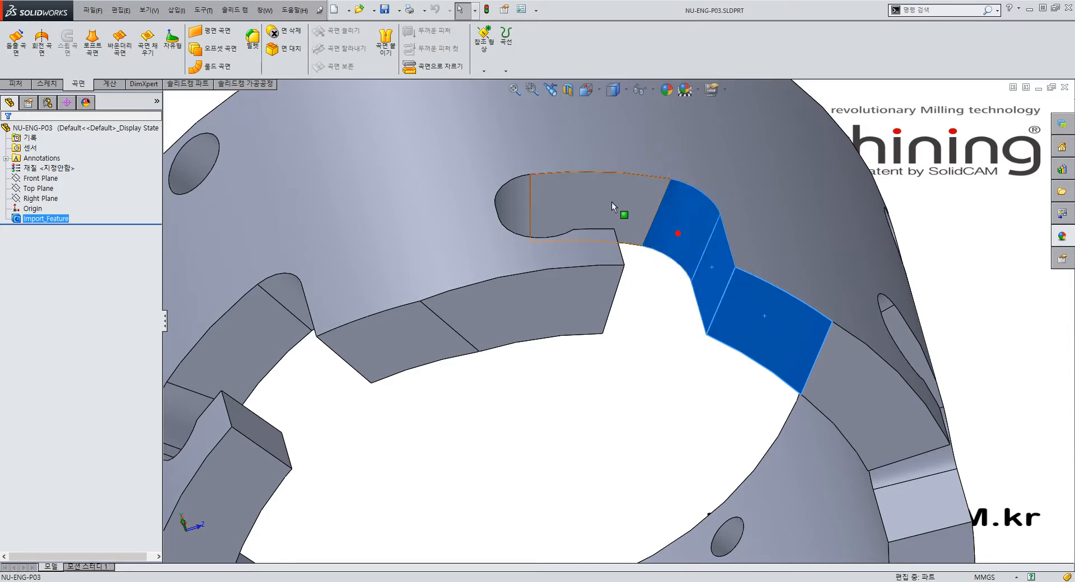
{"action": "left_click", "coordinate": [608, 201], "text": "ctrl"}
{"action": "middle_click_drag", "start_coordinate": [645, 241], "coordinate": [524, 197]}
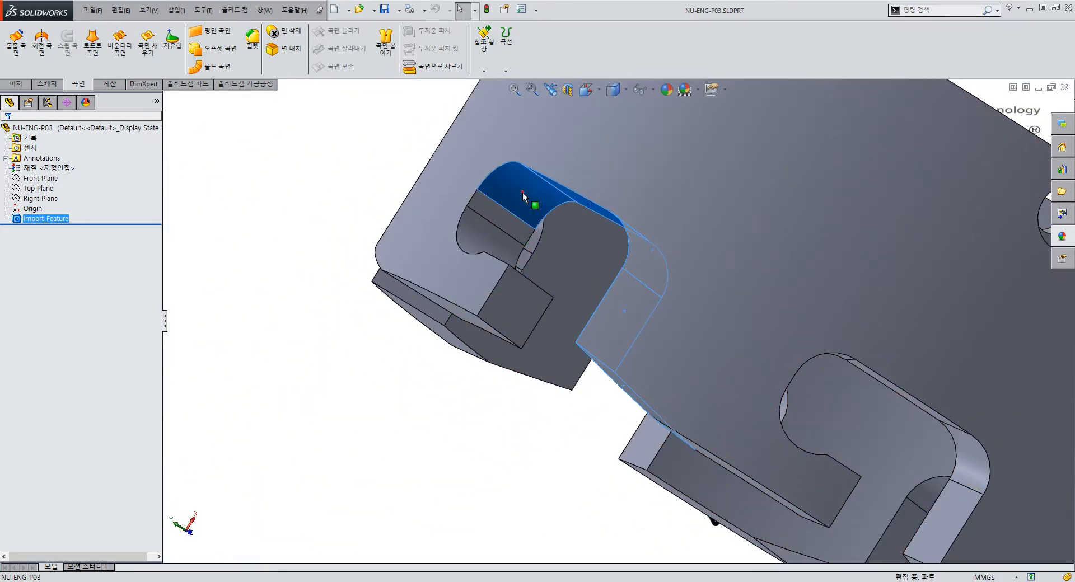
{"action": "middle_click_drag", "start_coordinate": [546, 296], "coordinate": [398, 354]}
{"action": "left_click", "coordinate": [255, 448], "text": "ctrl"}
{"action": "right_click_drag", "start_coordinate": [499, 348], "coordinate": [805, 237]}
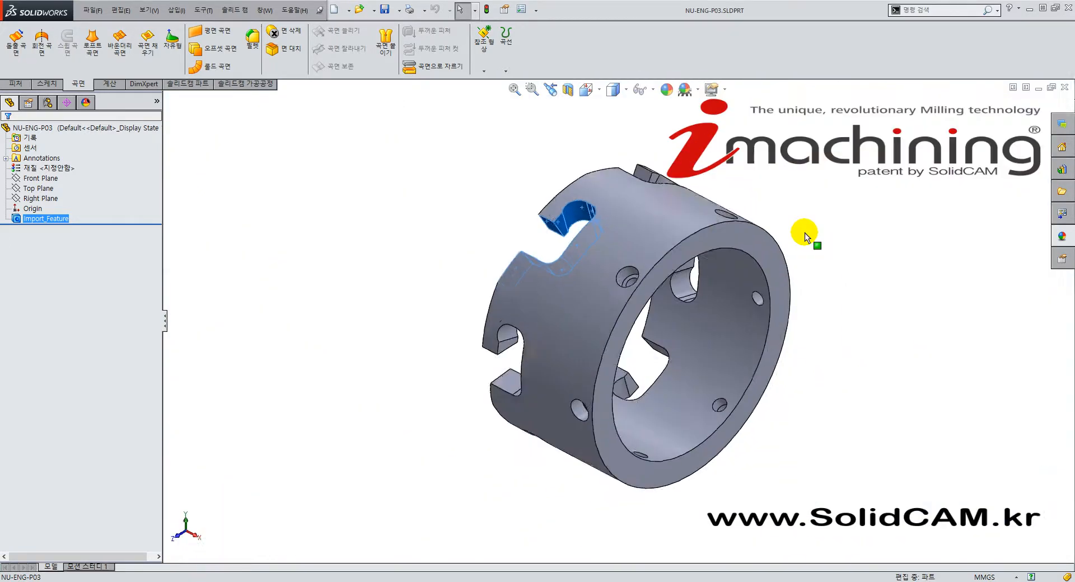
Step: Knit the selected slot faces into a separate surface with Knit Surface, without merging entities
{"action": "middle_click_drag", "start_coordinate": [500, 302], "coordinate": [575, 159]}
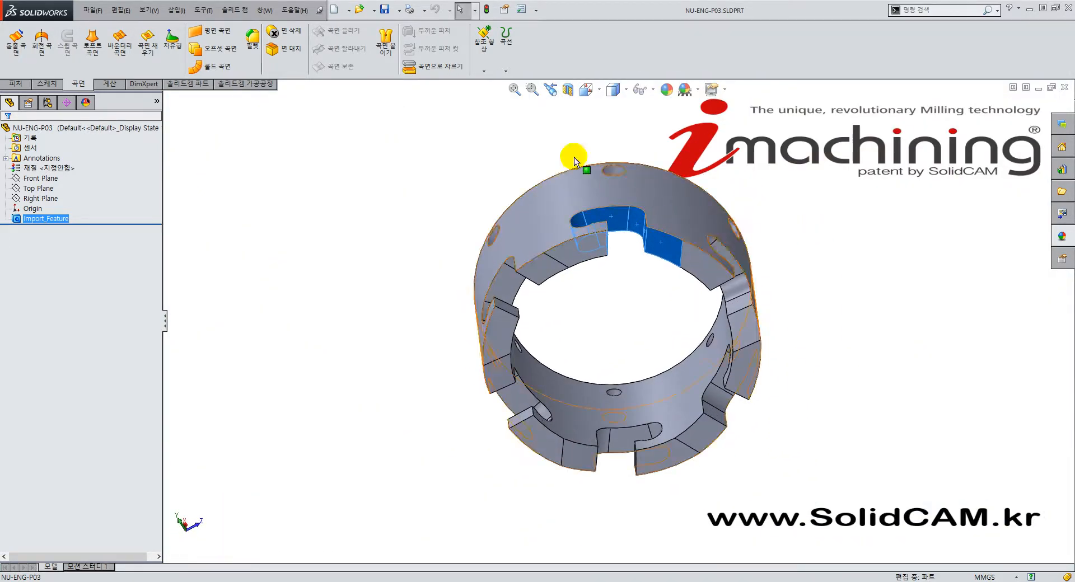
{"action": "scroll", "coordinate": [533, 155], "scroll_direction": "down", "scroll_amount": 3}
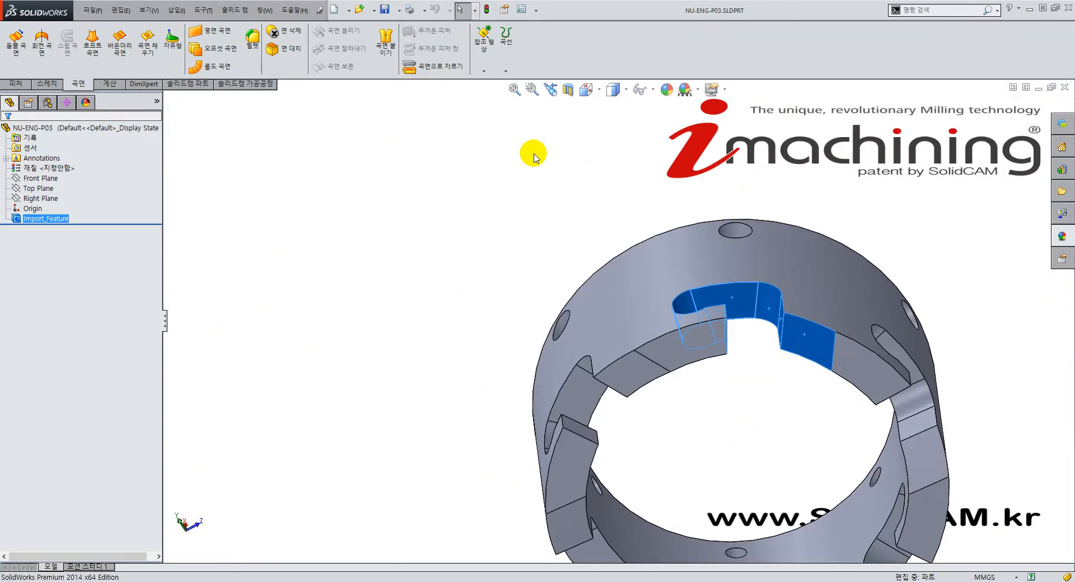
{"action": "left_click", "coordinate": [384, 45]}
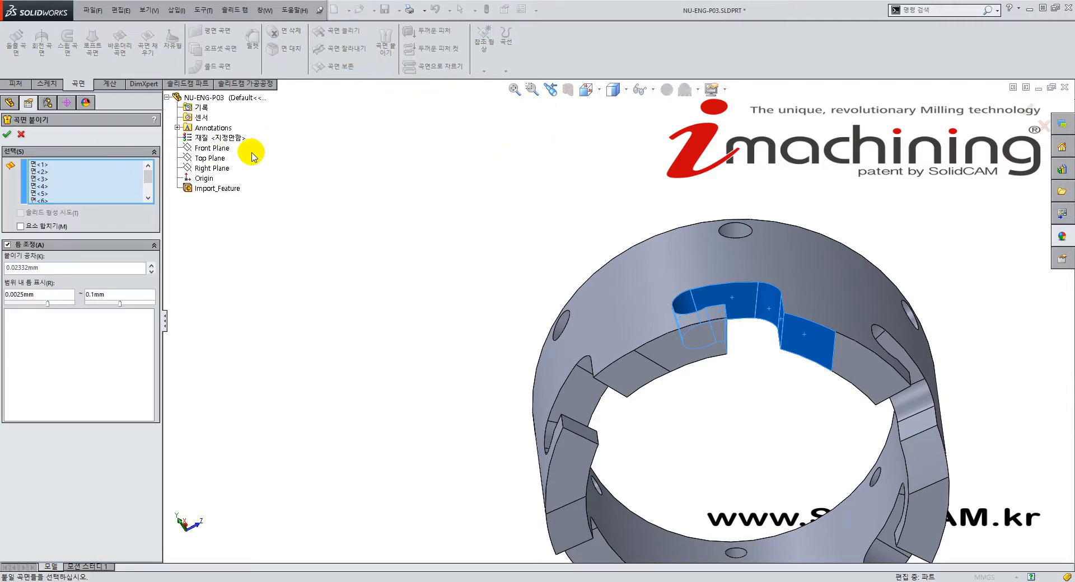
{"action": "middle_click_drag", "start_coordinate": [804, 420], "coordinate": [643, 331]}
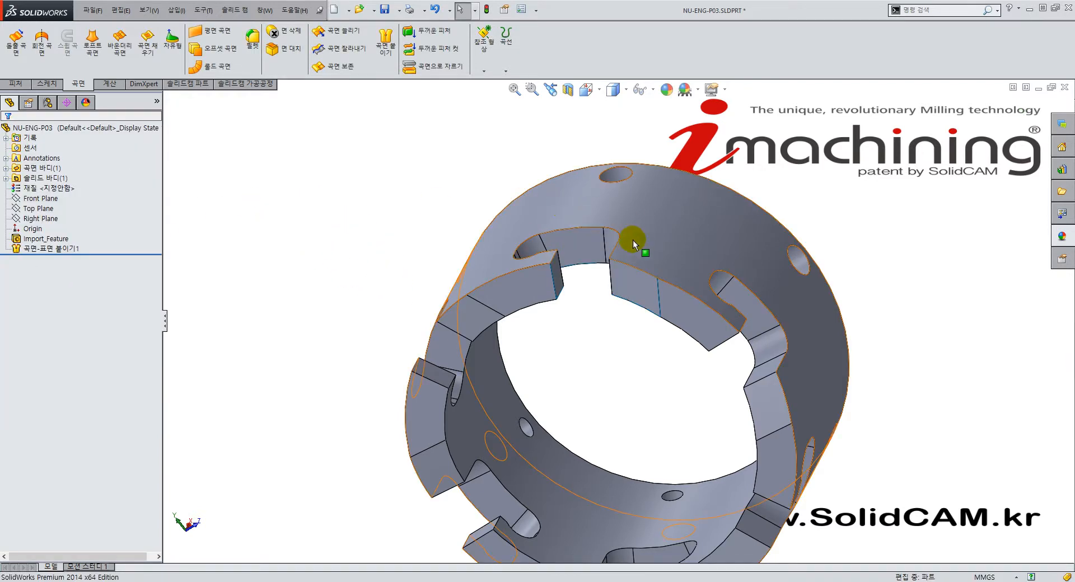
Step: Hide the solid ring body and inspect the knitted slot surface from several sides
{"action": "left_click", "coordinate": [31, 241]}
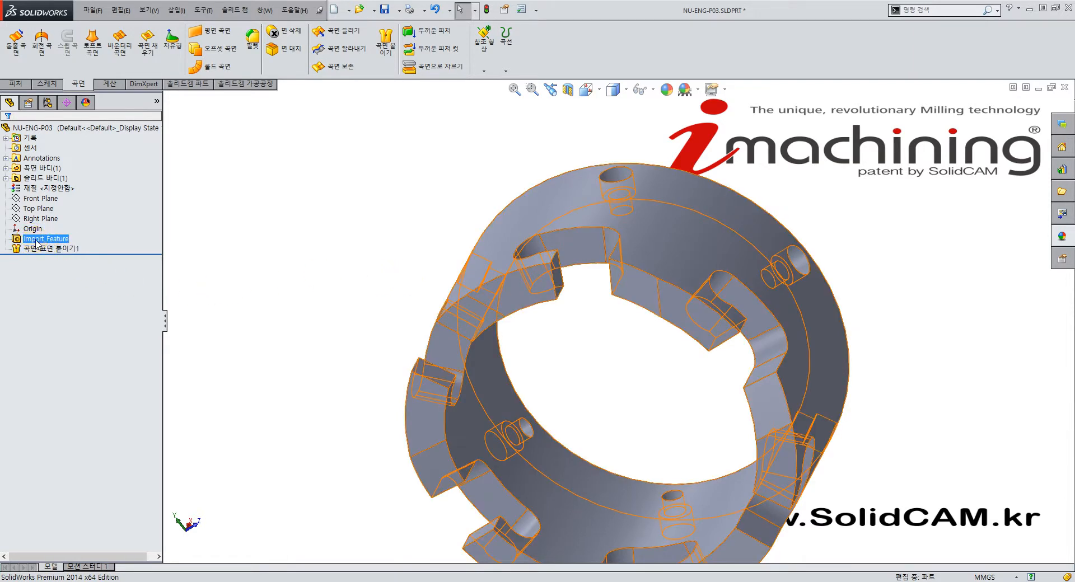
{"action": "right_click", "coordinate": [37, 243]}
{"action": "left_click", "coordinate": [43, 223]}
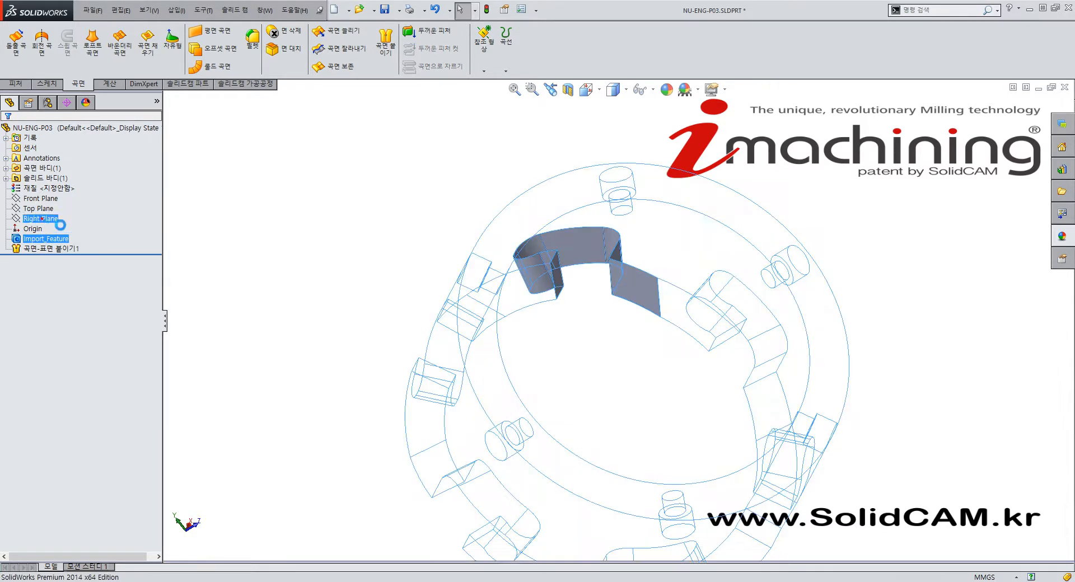
{"action": "middle_click_drag", "start_coordinate": [468, 199], "coordinate": [592, 269]}
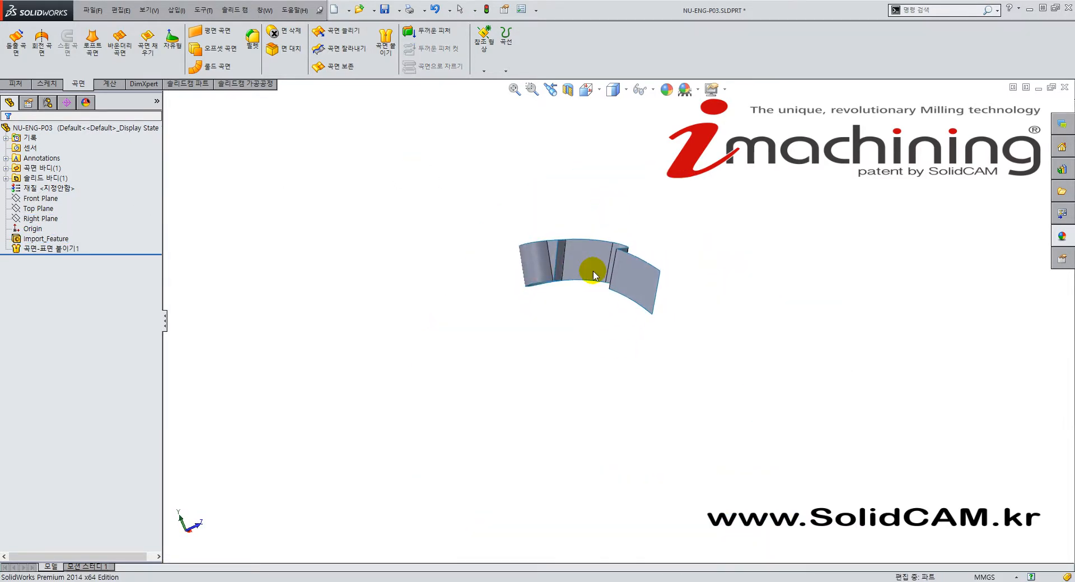
{"action": "left_click", "coordinate": [33, 229]}
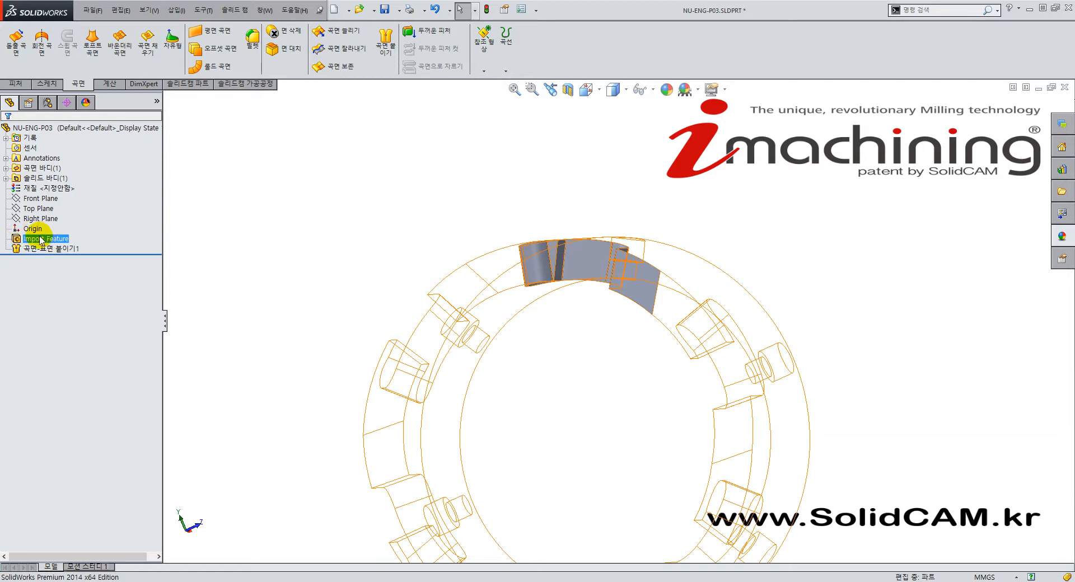
{"action": "middle_click_drag", "start_coordinate": [643, 310], "coordinate": [568, 249]}
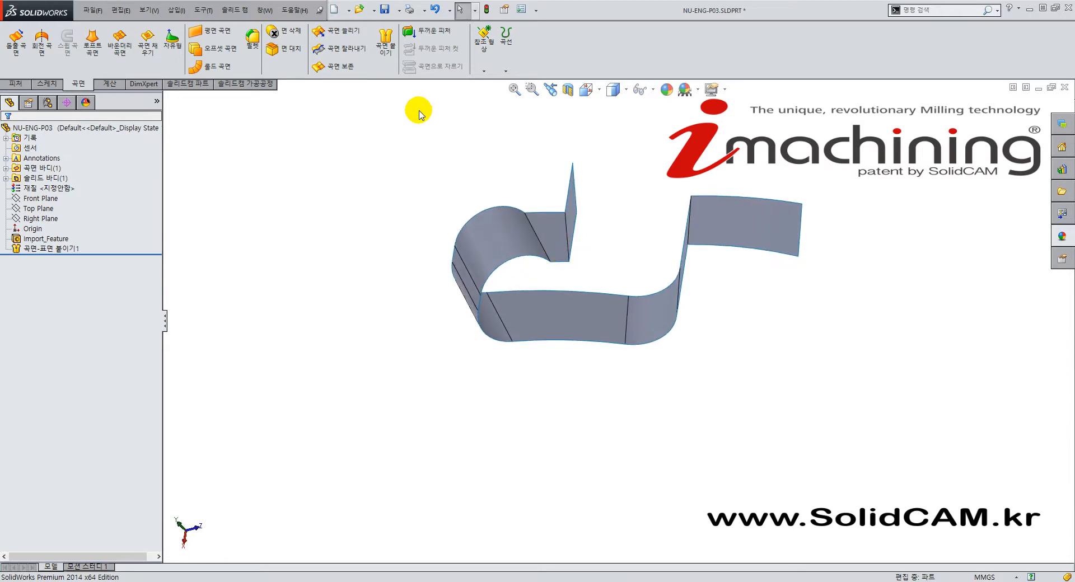
Step: Start Extend Surface by distance and select the knitted surface's inner edges from the end face through the side wall, corner and floor
{"action": "left_click", "coordinate": [341, 35]}
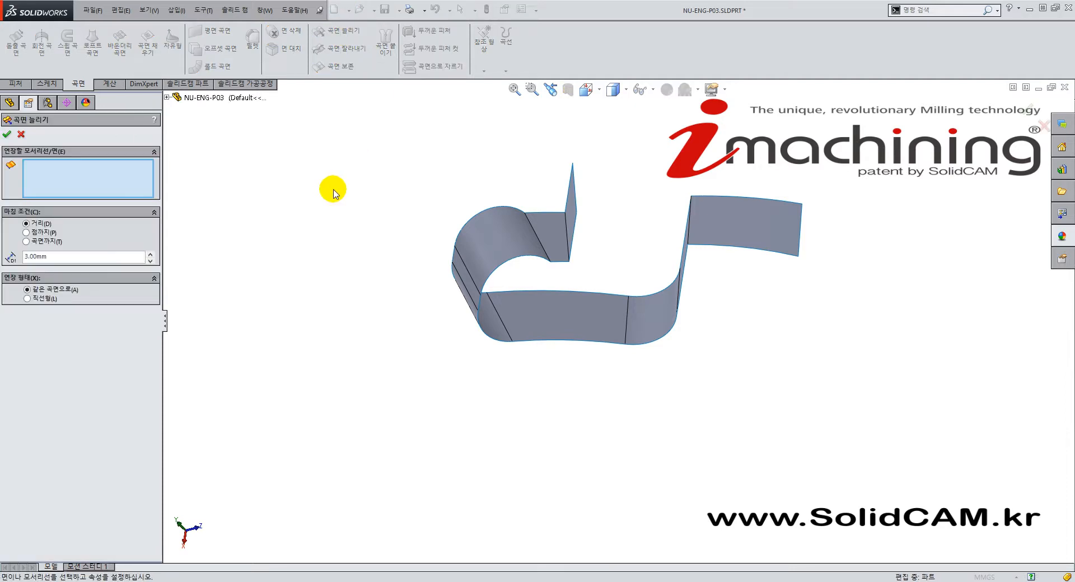
{"action": "middle_click_drag", "start_coordinate": [767, 274], "coordinate": [629, 287]}
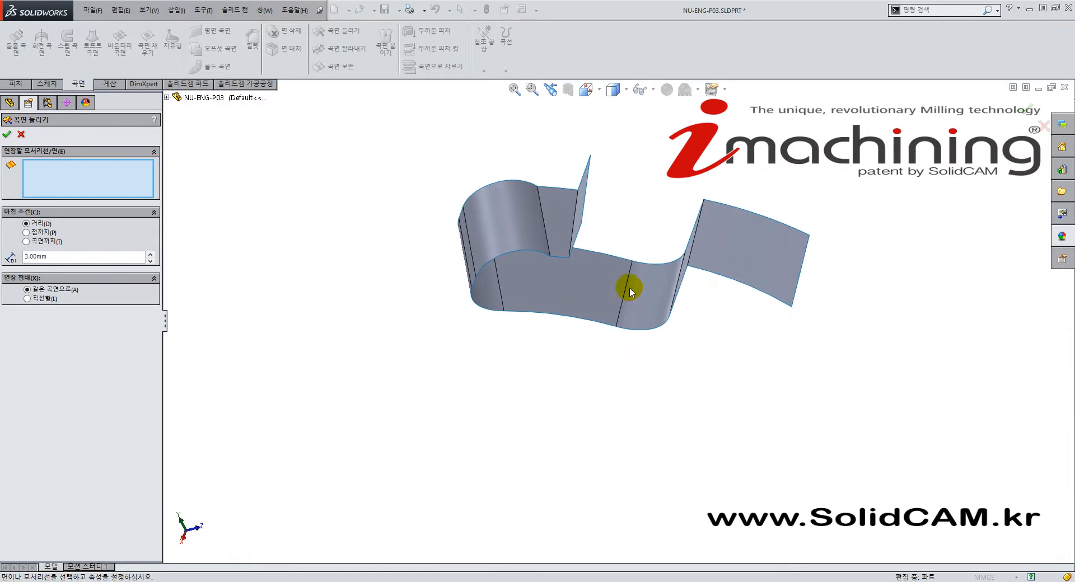
{"action": "left_click", "coordinate": [731, 283]}
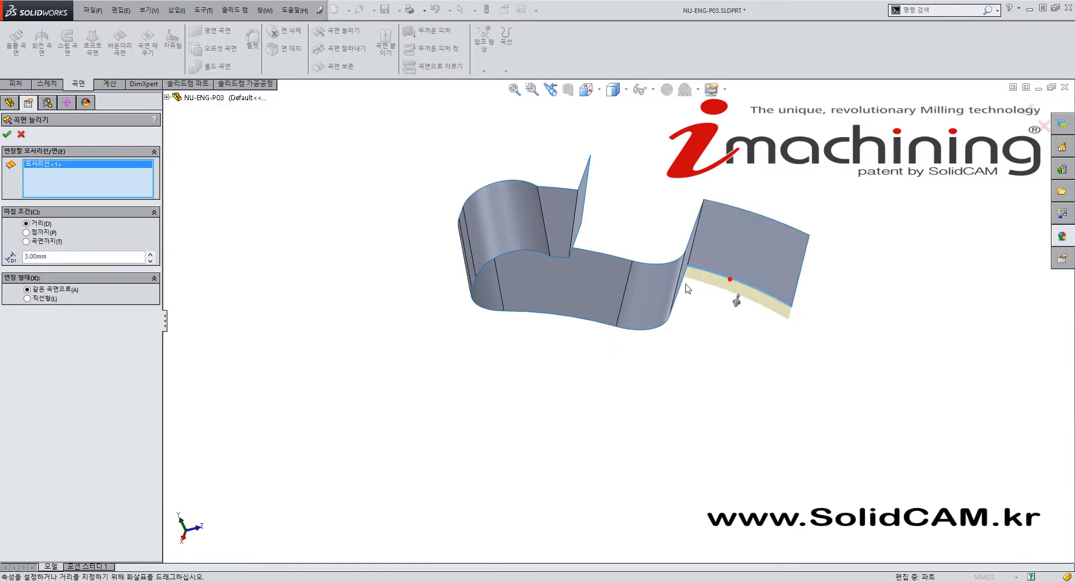
{"action": "left_click", "coordinate": [680, 294]}
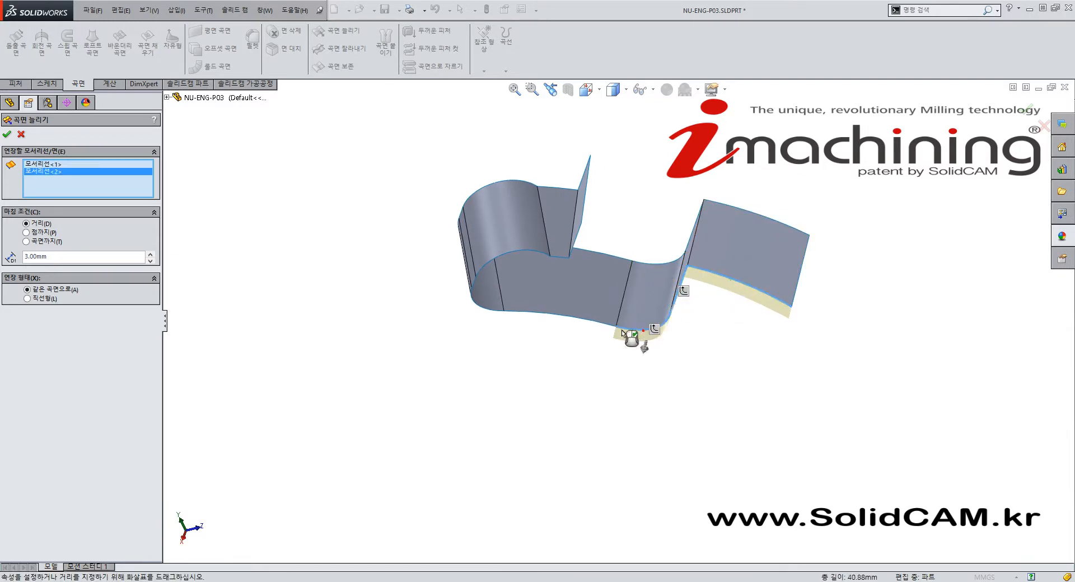
{"action": "left_click", "coordinate": [642, 330]}
{"action": "left_click", "coordinate": [512, 312]}
{"action": "left_click", "coordinate": [481, 311]}
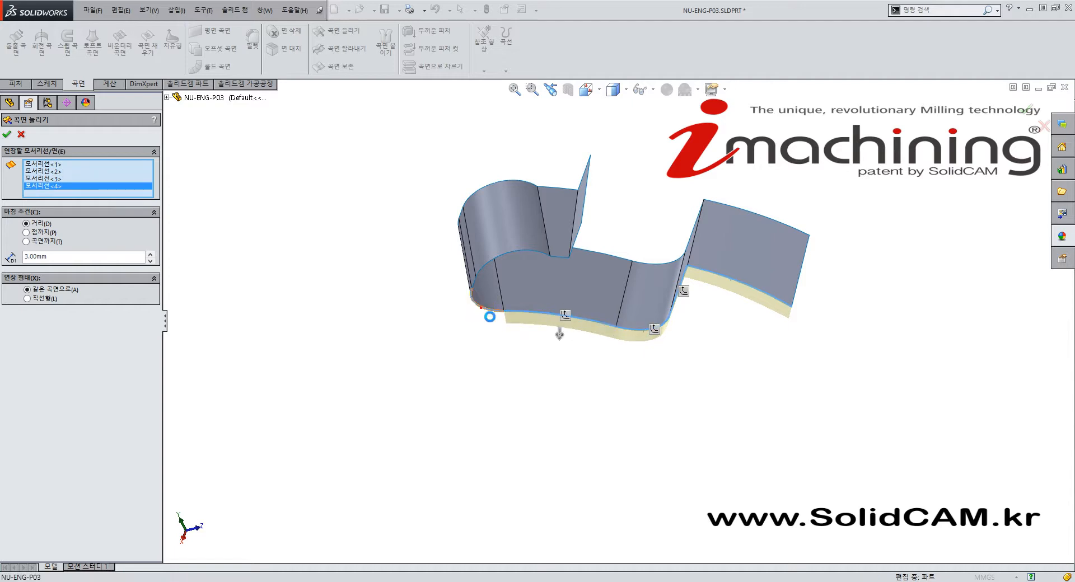
Step: Add the remaining inner edges around the slot's rounded end to the surface extension, check the preview and return to the Isometric view
{"action": "left_click", "coordinate": [485, 265]}
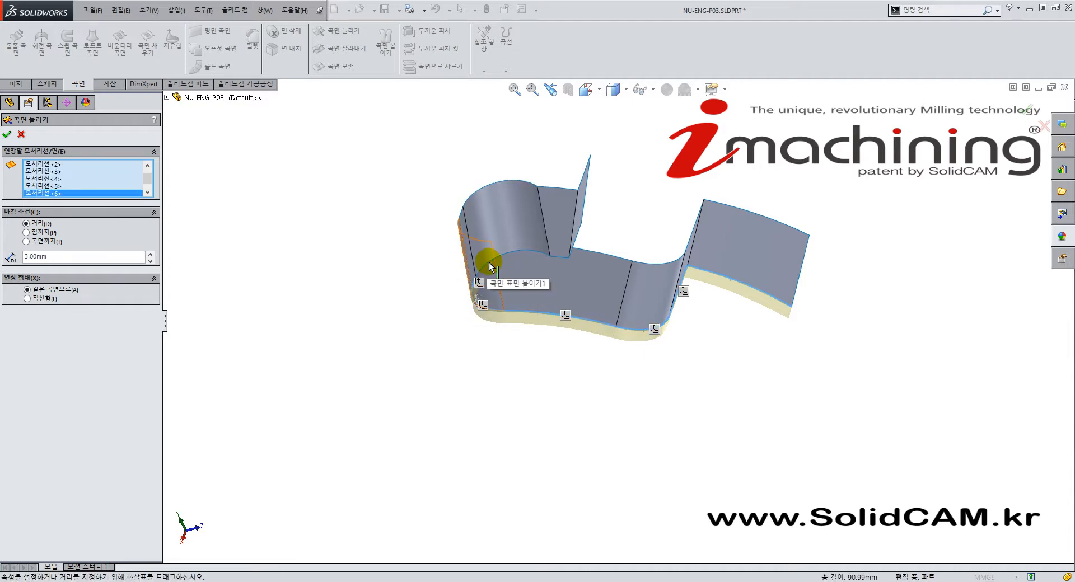
{"action": "left_click", "coordinate": [492, 260]}
{"action": "left_click", "coordinate": [561, 260]}
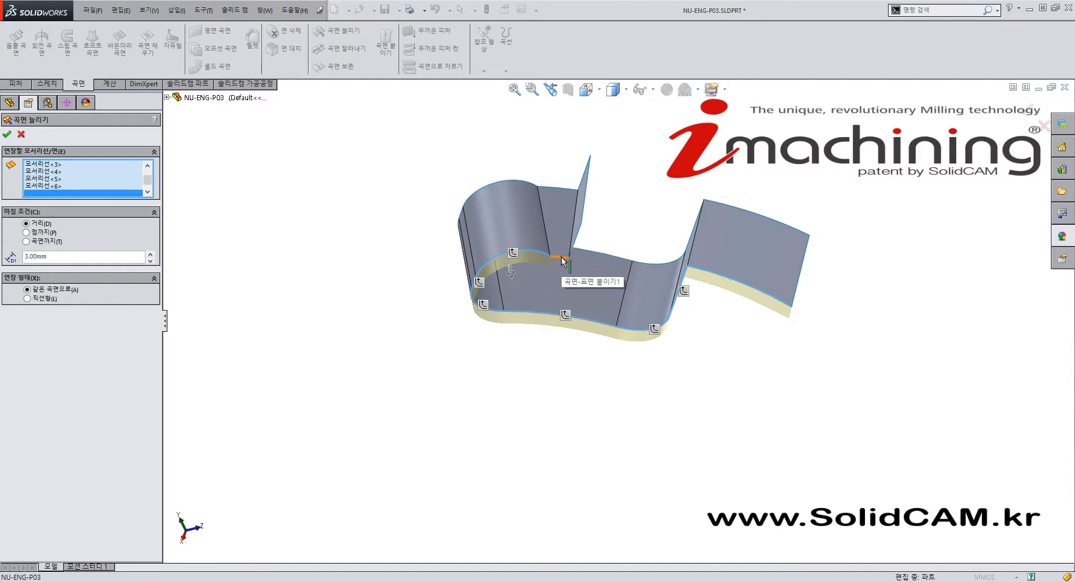
{"action": "middle_click_drag", "start_coordinate": [535, 267], "coordinate": [612, 323]}
{"action": "left_click", "coordinate": [634, 260]}
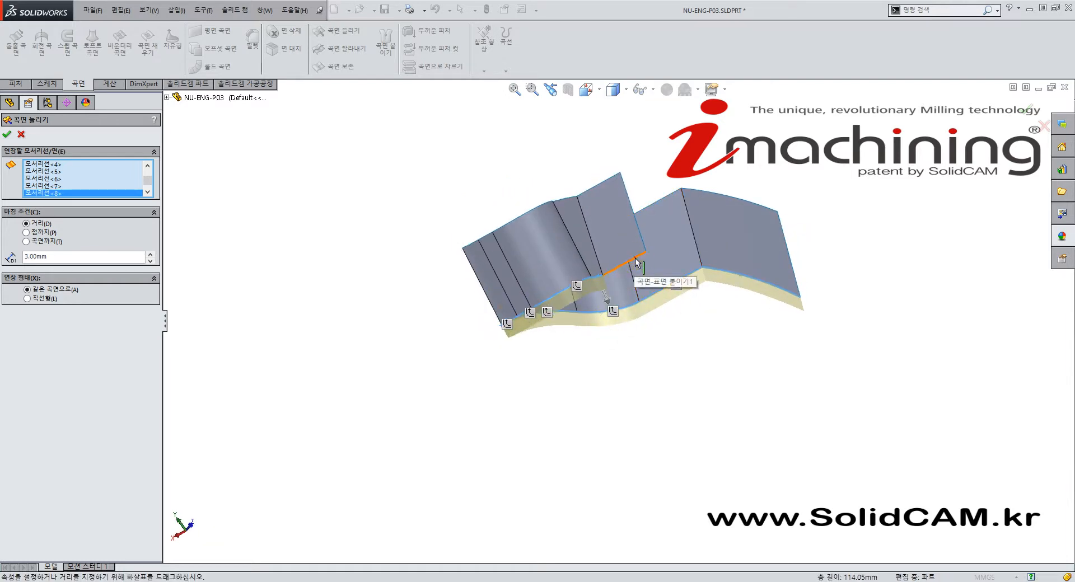
{"action": "middle_click_drag", "start_coordinate": [647, 286], "coordinate": [703, 350]}
{"action": "scroll", "coordinate": [648, 287], "scroll_direction": "down", "scroll_amount": 4}
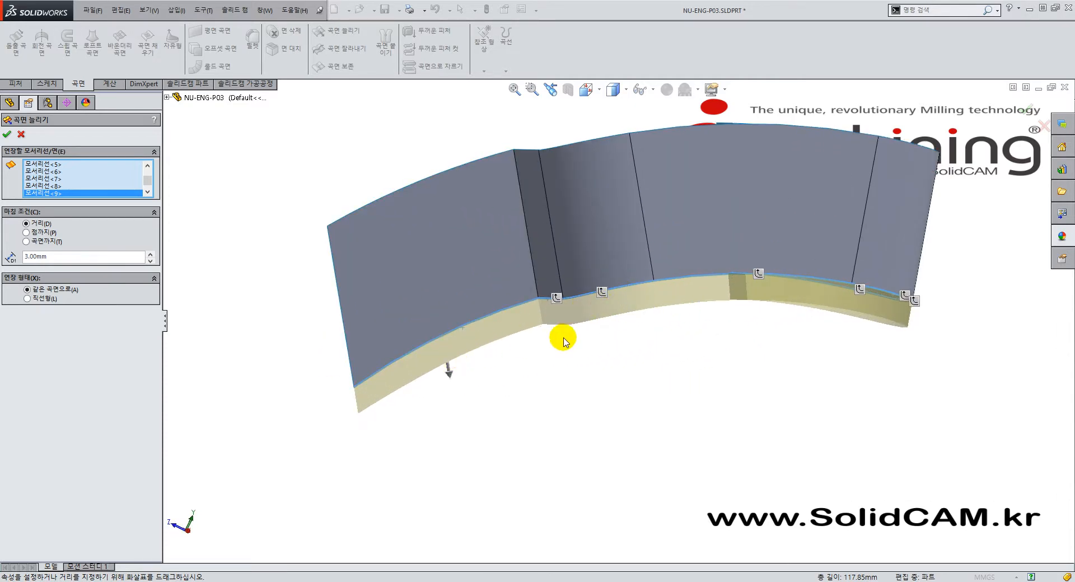
{"action": "middle_click_drag", "start_coordinate": [426, 404], "coordinate": [658, 375]}
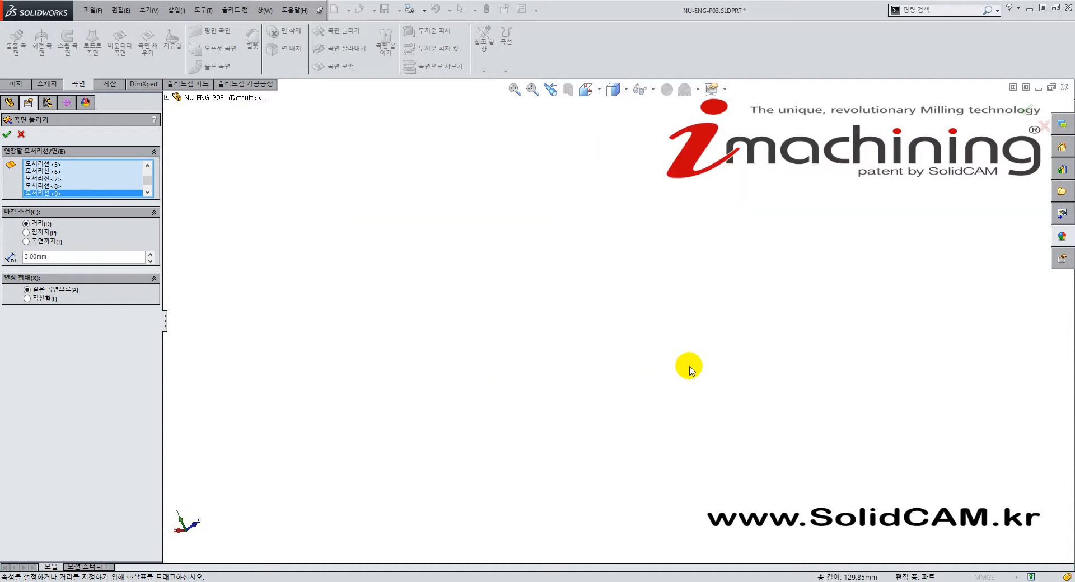
{"action": "key", "text": "ctrl+7"}
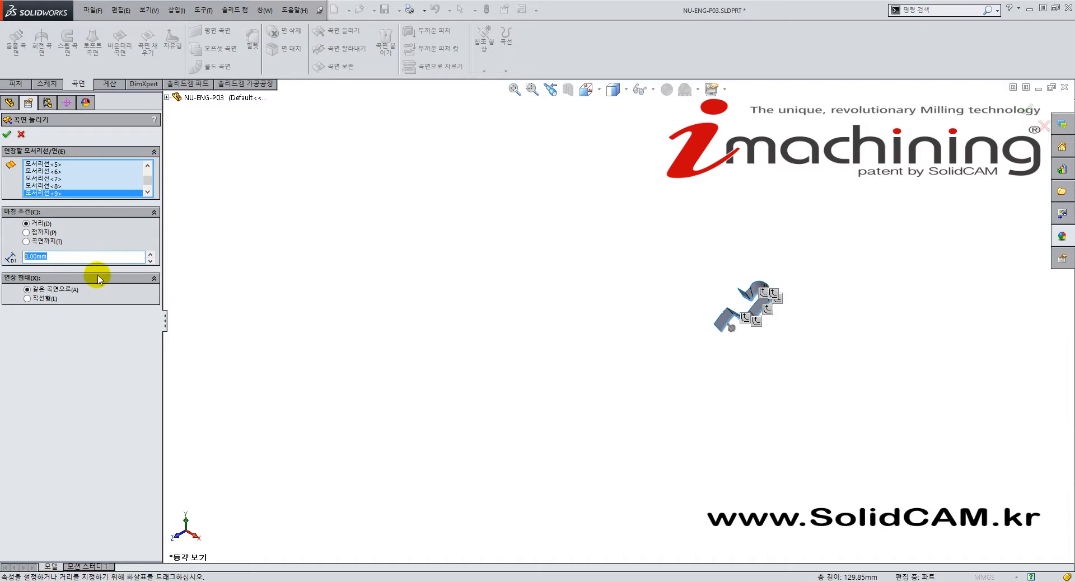
Step: Apply the surface extension along the selected inner slot edges with a distance of 3 mm
{"action": "middle_click_drag", "start_coordinate": [658, 341], "coordinate": [666, 319]}
{"action": "left_click", "coordinate": [45, 258]}
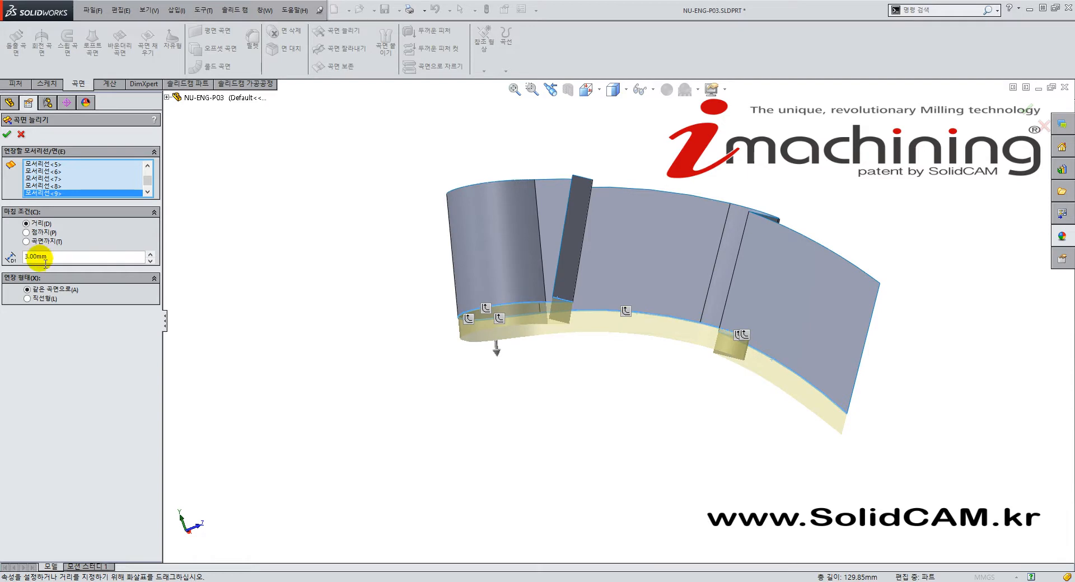
{"action": "left_click", "coordinate": [7, 135]}
{"action": "middle_click_drag", "start_coordinate": [441, 211], "coordinate": [656, 263]}
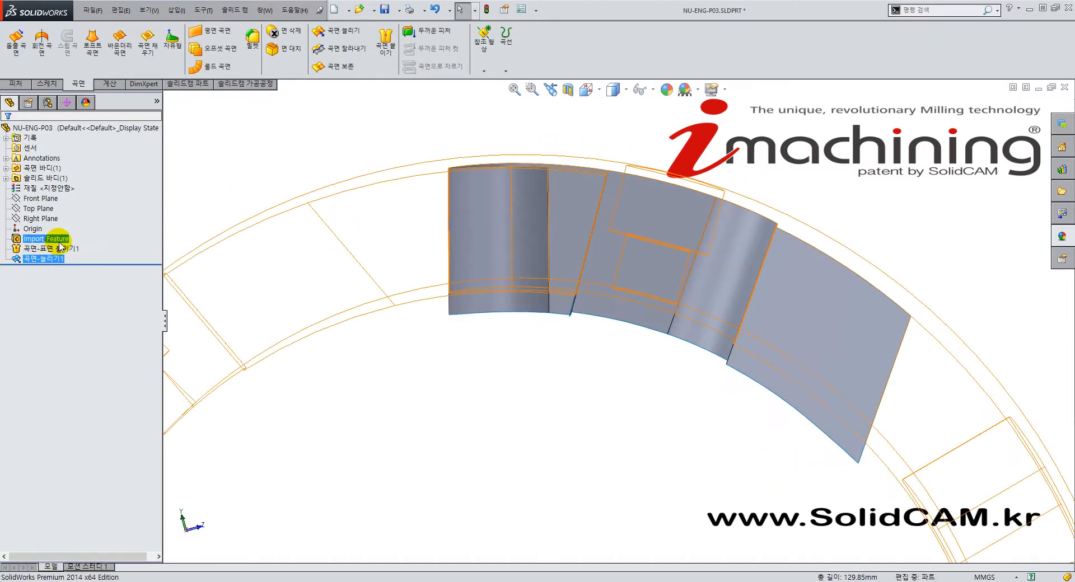
Step: Show the hidden solid ring body again together with the extended slot surface
{"action": "right_click", "coordinate": [31, 242]}
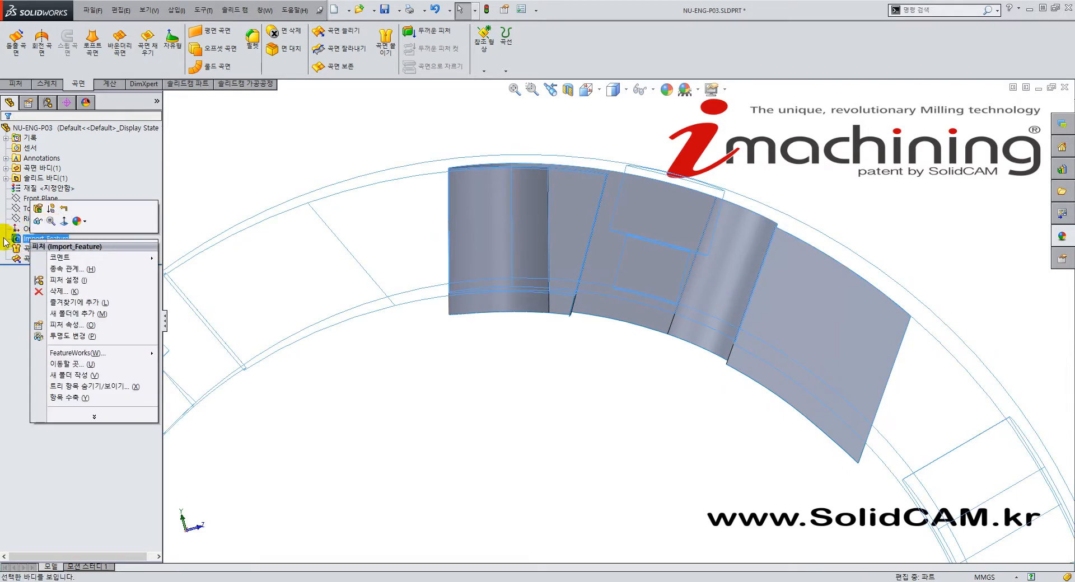
{"action": "left_click", "coordinate": [17, 289]}
{"action": "right_click", "coordinate": [41, 239]}
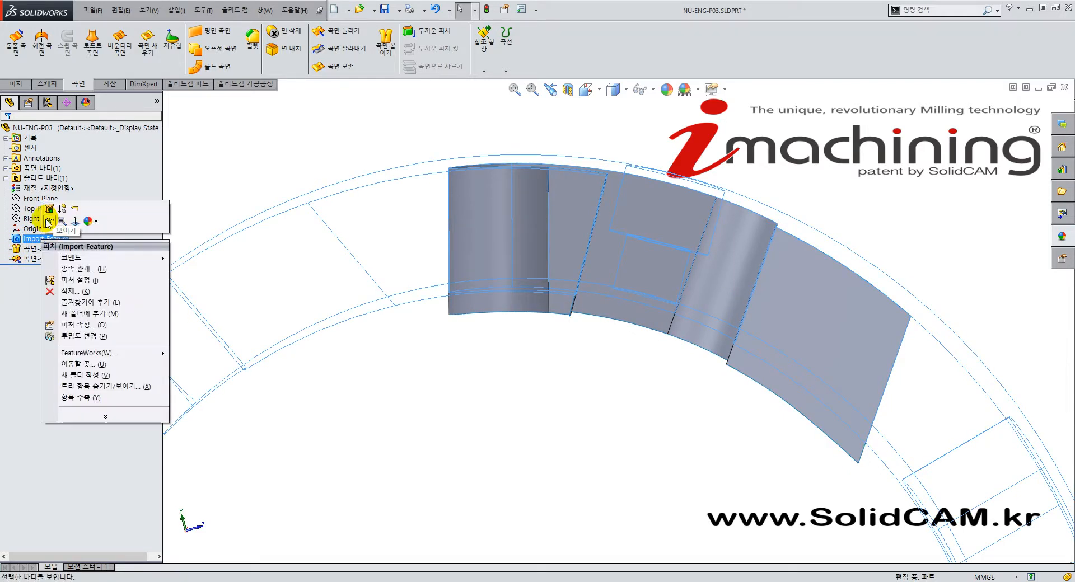
{"action": "left_click", "coordinate": [45, 219]}
{"action": "left_click", "coordinate": [330, 120]}
{"action": "scroll", "coordinate": [681, 220], "scroll_direction": "down", "scroll_amount": 4}
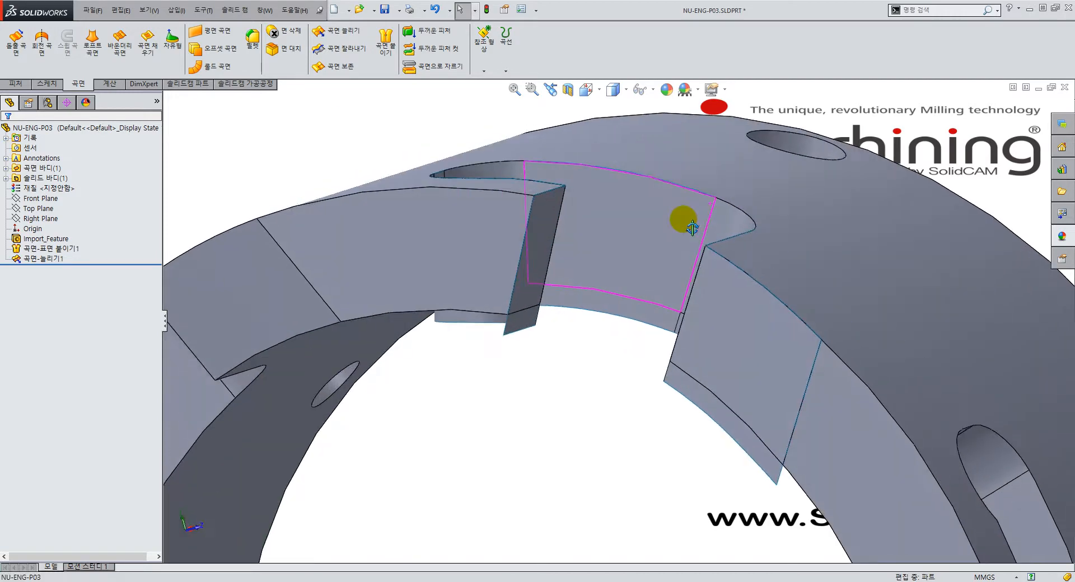
Step: Examine from several sides and in the Isometric view how the extended slot surface sits in the solid ring
{"action": "scroll", "coordinate": [631, 309], "scroll_direction": "up", "scroll_amount": 5}
{"action": "middle_click_drag", "start_coordinate": [628, 302], "coordinate": [611, 403]}
{"action": "scroll", "coordinate": [600, 334], "scroll_direction": "down", "scroll_amount": 3}
{"action": "scroll", "coordinate": [598, 333], "scroll_direction": "up", "scroll_amount": 2}
{"action": "scroll", "coordinate": [606, 308], "scroll_direction": "down", "scroll_amount": 3}
{"action": "scroll", "coordinate": [608, 312], "scroll_direction": "up", "scroll_amount": 5}
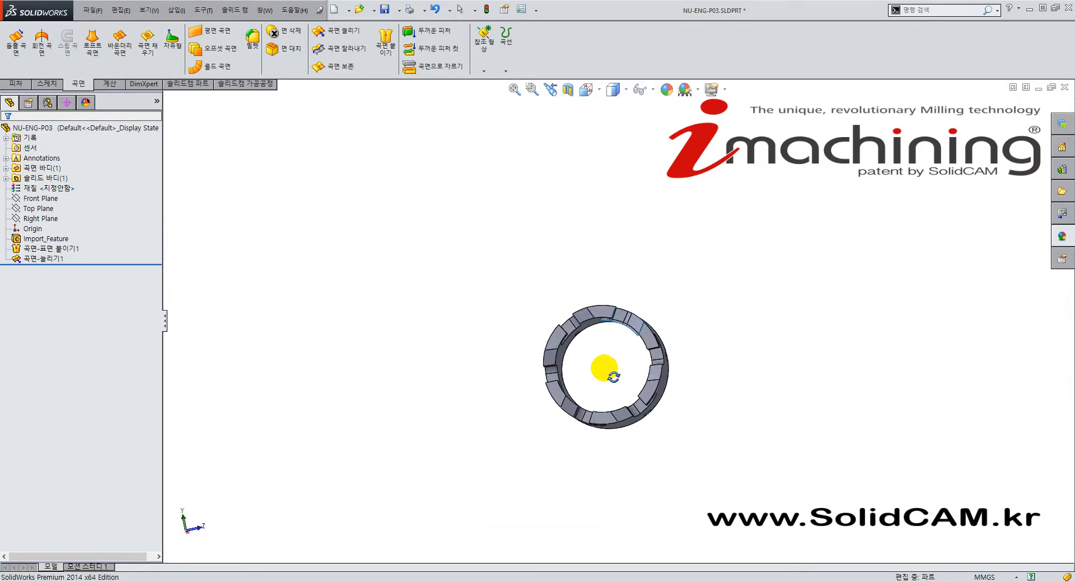
{"action": "scroll", "coordinate": [616, 370], "scroll_direction": "down", "scroll_amount": 3}
{"action": "middle_click_drag", "start_coordinate": [617, 359], "coordinate": [593, 379]}
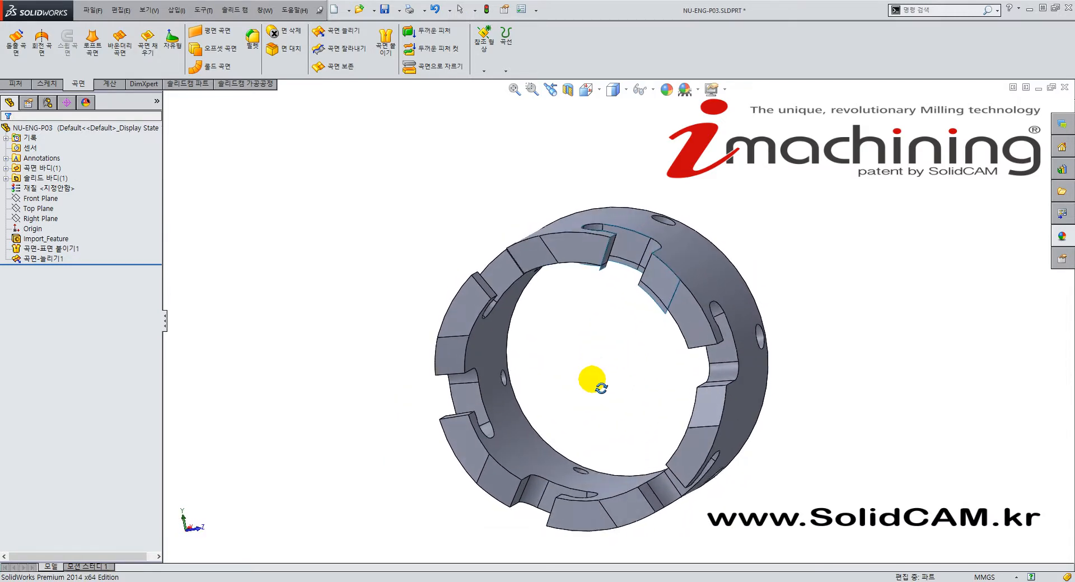
{"action": "scroll", "coordinate": [626, 359], "scroll_direction": "down", "scroll_amount": 5}
{"action": "key", "text": "ctrl+7"}
{"action": "scroll", "coordinate": [549, 241], "scroll_direction": "down", "scroll_amount": 4}
{"action": "scroll", "coordinate": [586, 286], "scroll_direction": "up", "scroll_amount": 5}
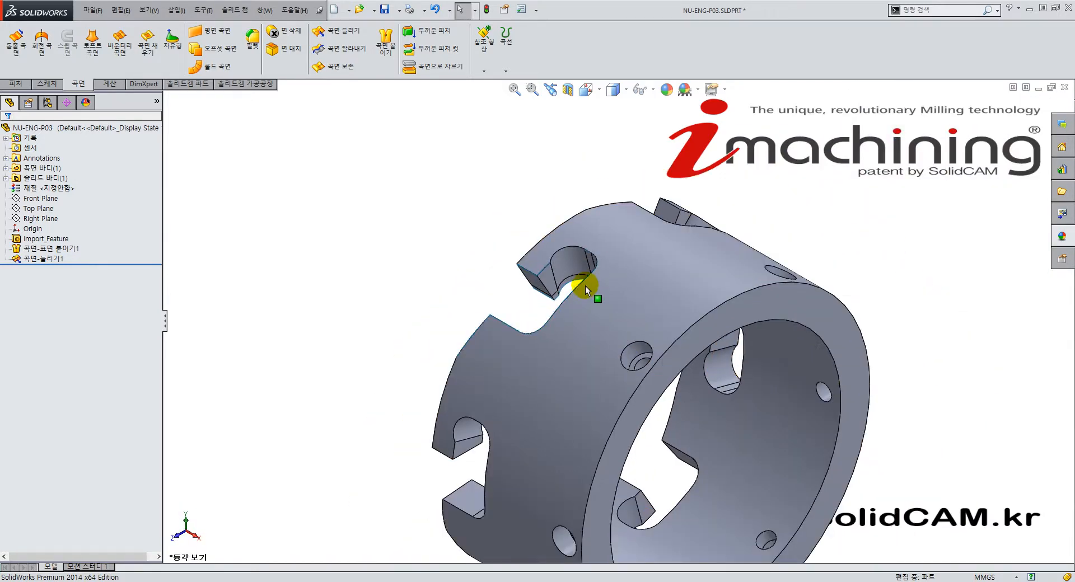
{"action": "scroll", "coordinate": [638, 381], "scroll_direction": "up", "scroll_amount": 2}
{"action": "middle_click_drag", "start_coordinate": [553, 370], "coordinate": [700, 399]}
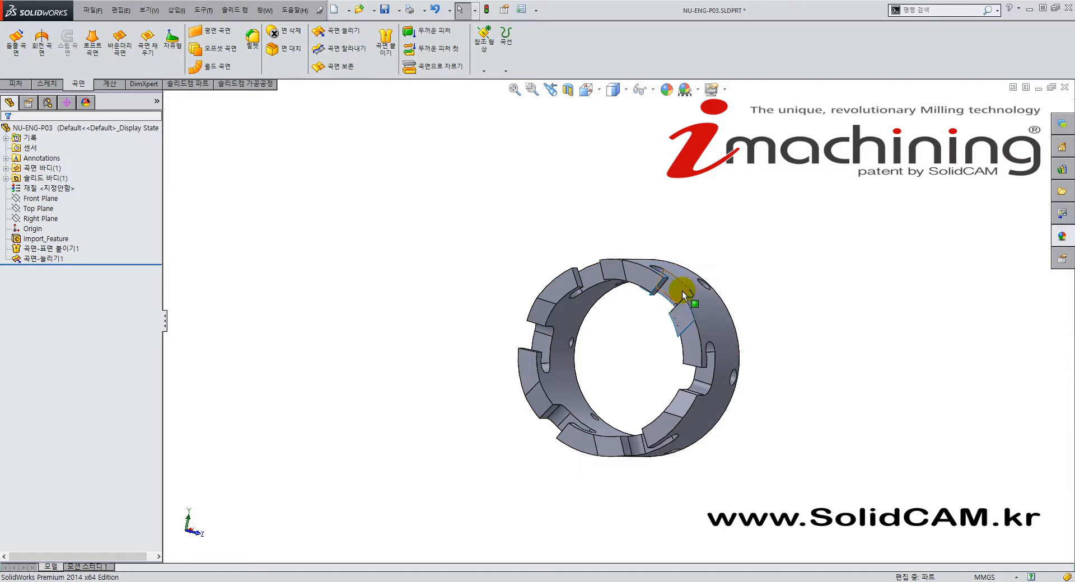
{"action": "middle_click_drag", "start_coordinate": [657, 355], "coordinate": [670, 302]}
{"action": "scroll", "coordinate": [670, 302], "scroll_direction": "down", "scroll_amount": 2}
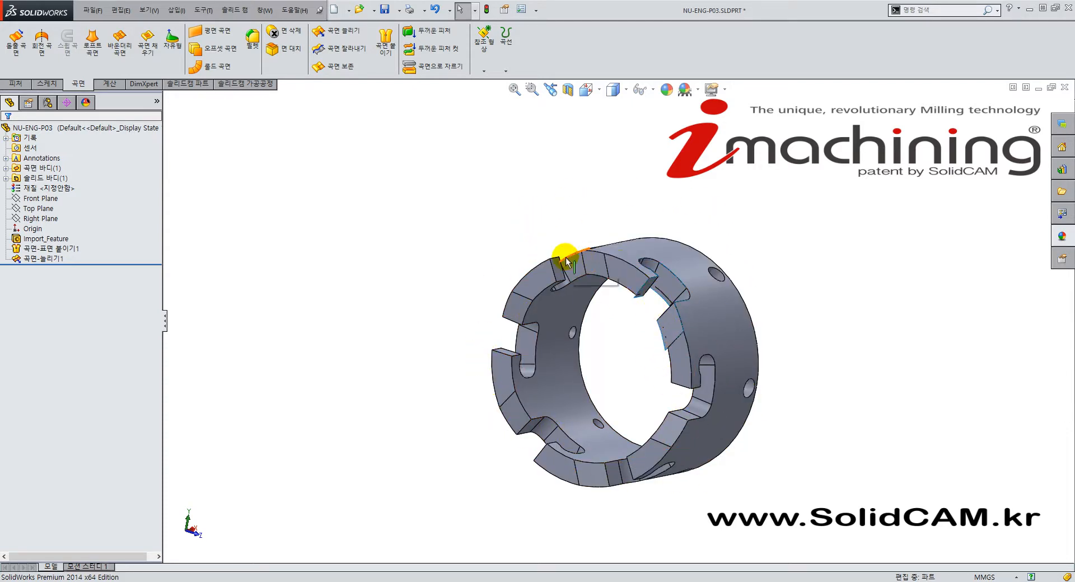
{"action": "middle_click_drag", "start_coordinate": [587, 245], "coordinate": [675, 249]}
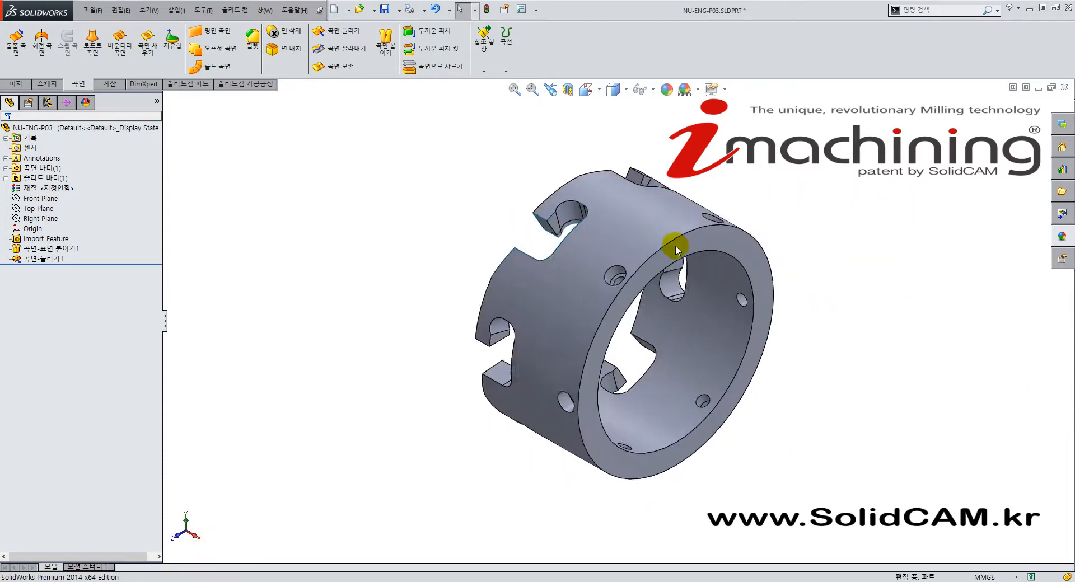
{"action": "key", "text": "ctrl+7"}
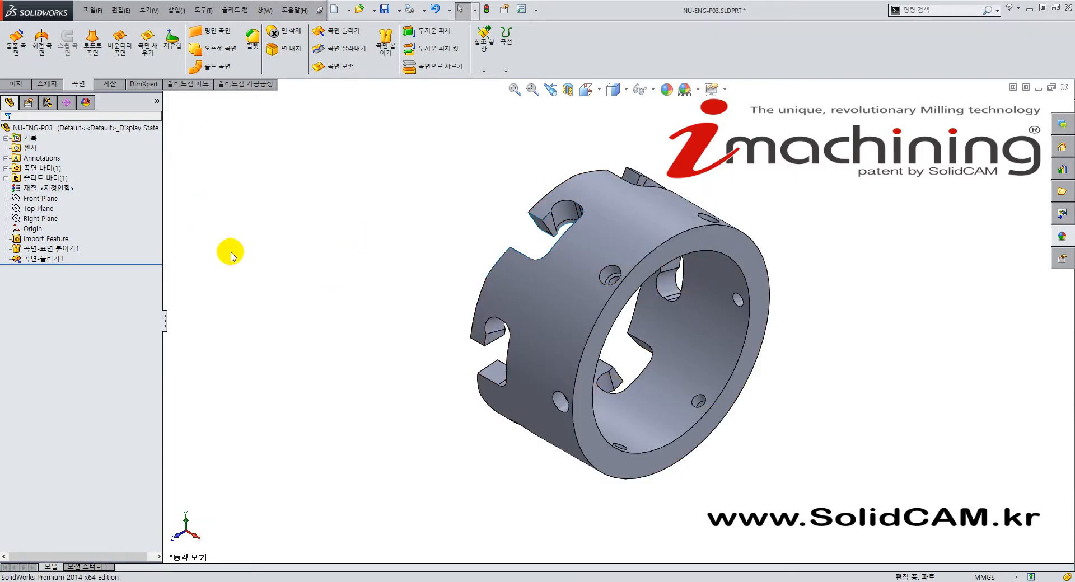
{"action": "mouse_move", "coordinate": [636, 271]}
{"action": "middle_mouse_down"}
{"action": "mouse_move", "coordinate": [683, 247]}
{"action": "mouse_move", "coordinate": [753, 287]}
{"action": "mouse_move", "coordinate": [688, 309]}
{"action": "mouse_move", "coordinate": [607, 266]}
{"action": "mouse_move", "coordinate": [478, 237]}
{"action": "mouse_move", "coordinate": [758, 260]}
{"action": "mouse_move", "coordinate": [698, 240]}
{"action": "mouse_move", "coordinate": [618, 260]}
{"action": "mouse_move", "coordinate": [599, 306]}
{"action": "mouse_move", "coordinate": [679, 310]}
{"action": "middle_mouse_up"}
{"action": "scroll", "coordinate": [657, 233], "scroll_direction": "down", "scroll_amount": 3}
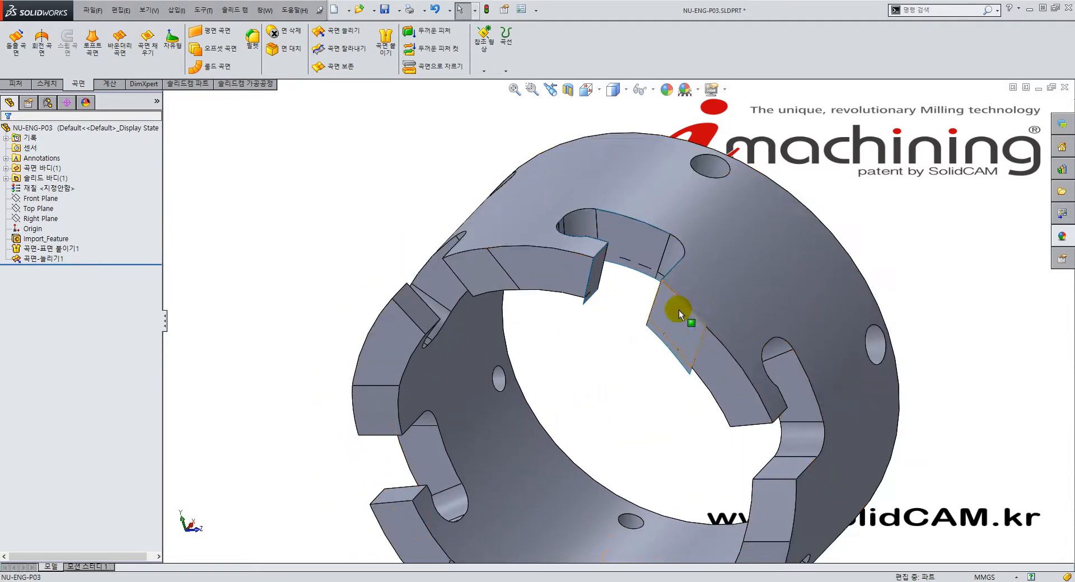
{"action": "left_click", "coordinate": [596, 229]}
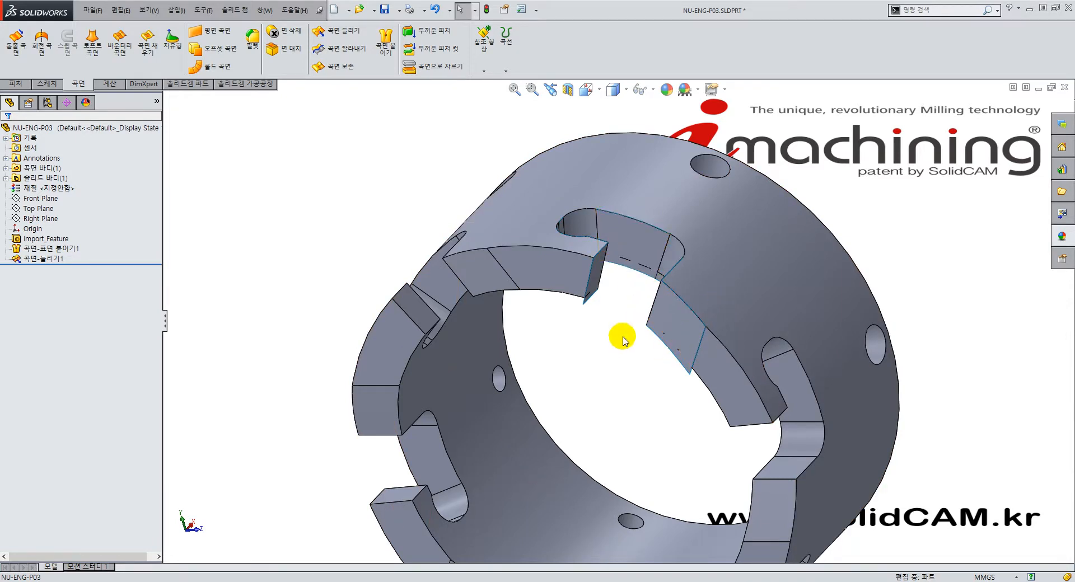
{"action": "middle_click_drag", "start_coordinate": [569, 359], "coordinate": [748, 261]}
{"action": "left_click", "coordinate": [749, 260]}
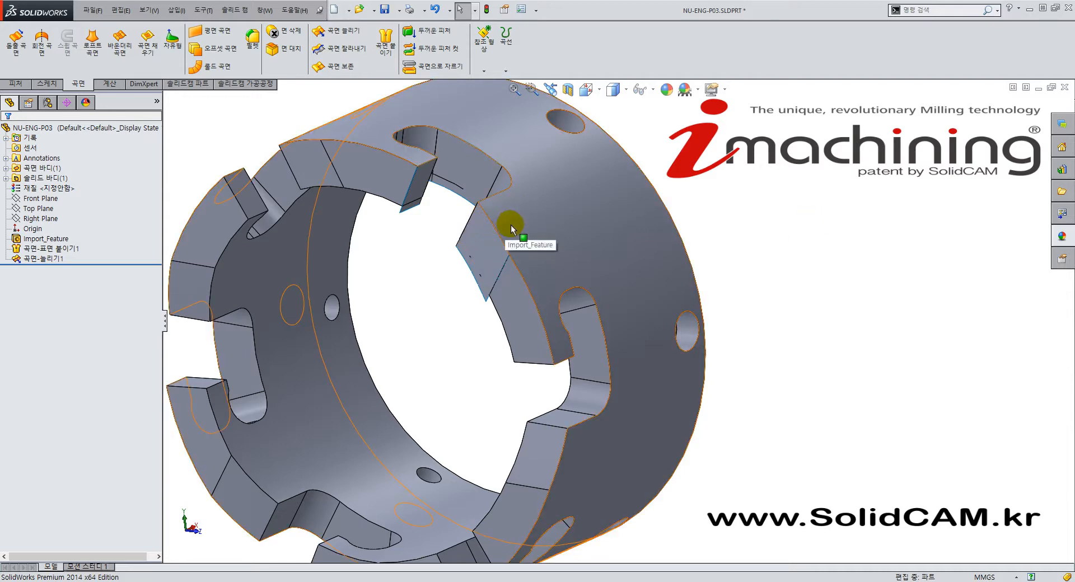
Step: Sketch on the ring's plain end face opposite the slots and convert its outer and inner circular edges into sketch entities
{"action": "middle_click_drag", "start_coordinate": [483, 257], "coordinate": [359, 226]}
{"action": "scroll", "coordinate": [421, 249], "scroll_direction": "down", "scroll_amount": 3}
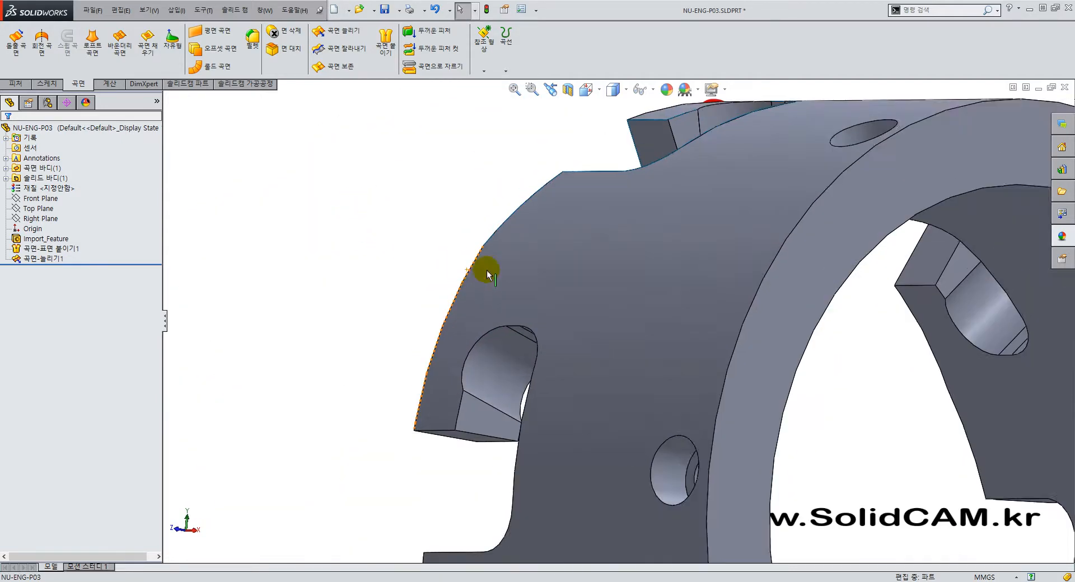
{"action": "scroll", "coordinate": [492, 273], "scroll_direction": "up", "scroll_amount": 7}
{"action": "scroll", "coordinate": [823, 318], "scroll_direction": "down", "scroll_amount": 2}
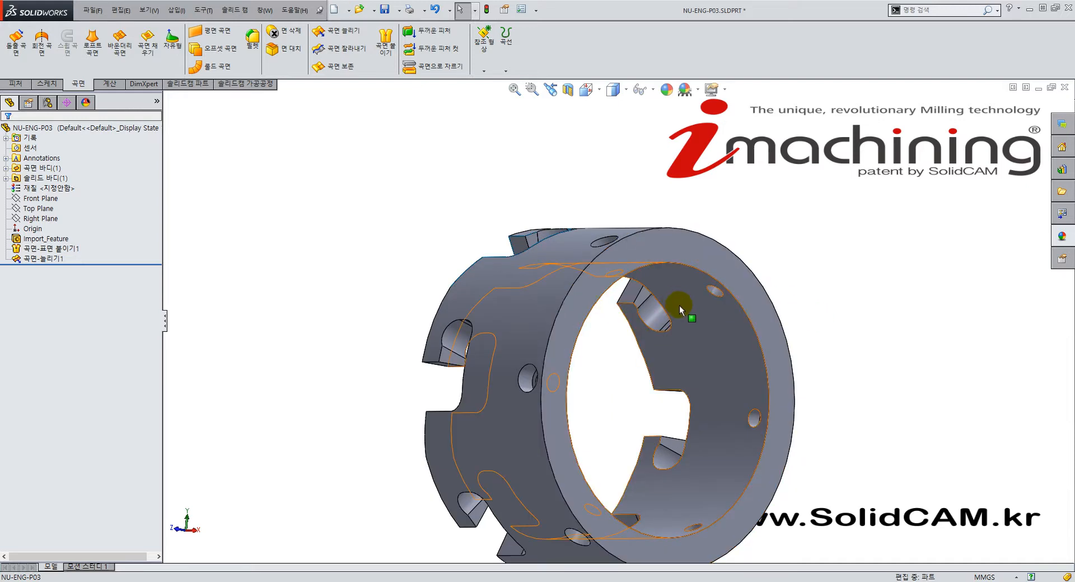
{"action": "left_click", "coordinate": [689, 241]}
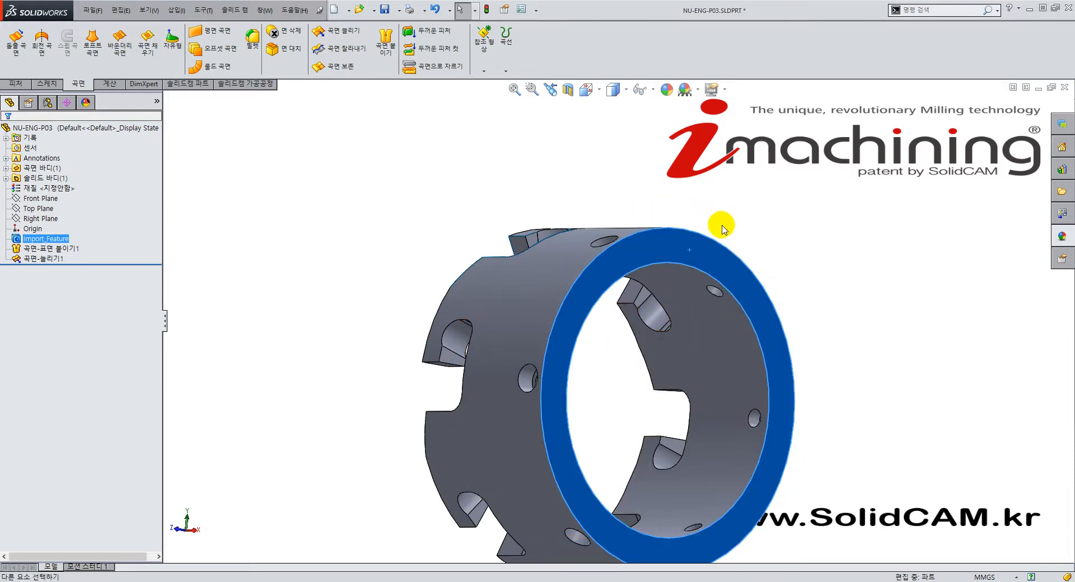
{"action": "key", "text": "s"}
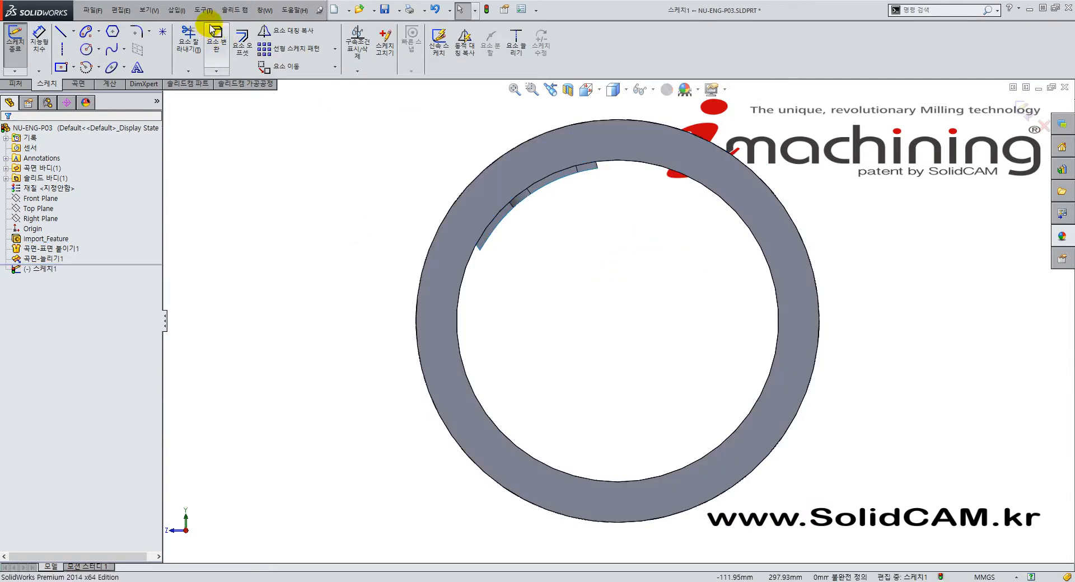
{"action": "left_click", "coordinate": [215, 38]}
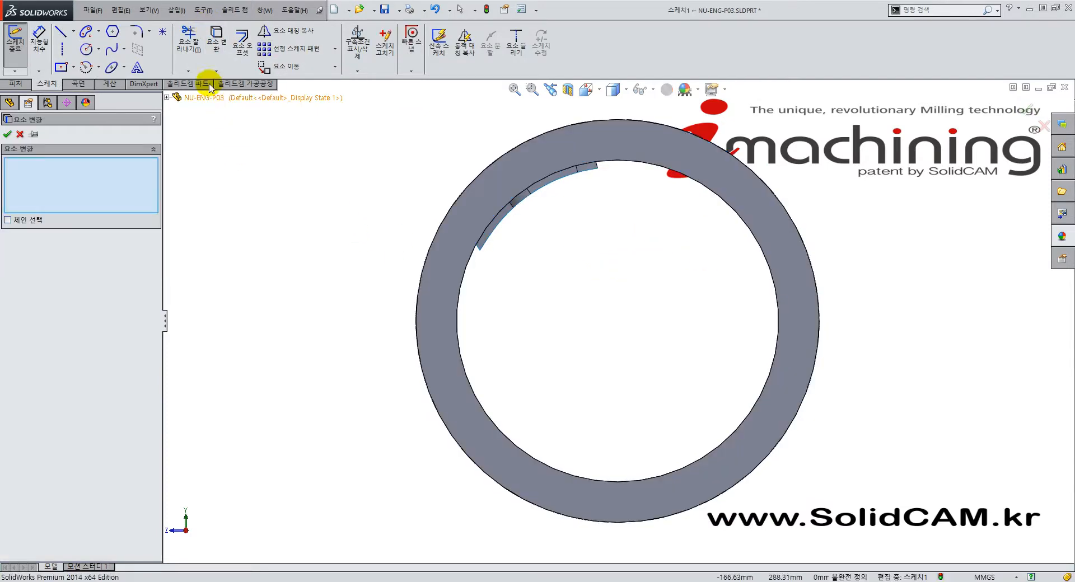
{"action": "left_click", "coordinate": [613, 121]}
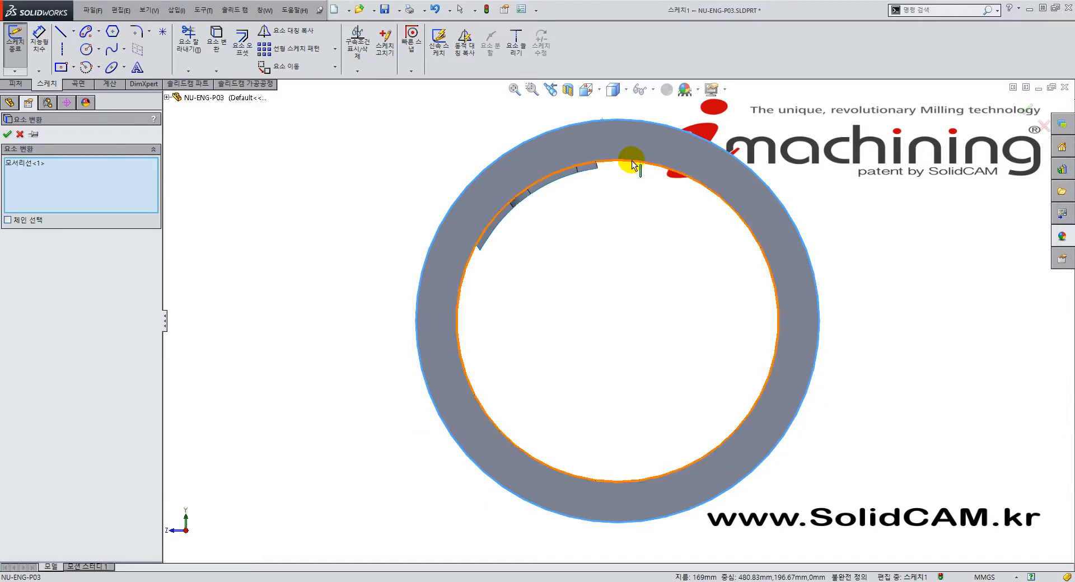
{"action": "left_click", "coordinate": [8, 134]}
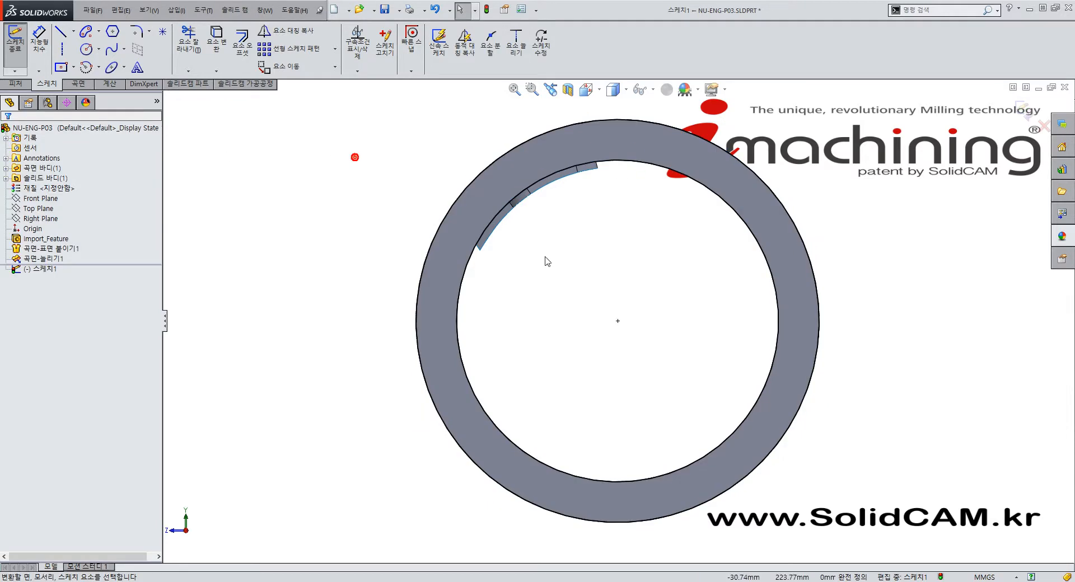
Step: Set up a boss extrusion of the ring profile with the Up To Surface end condition, ending at the slotted end face
{"action": "middle_click_drag", "start_coordinate": [547, 262], "coordinate": [588, 228]}
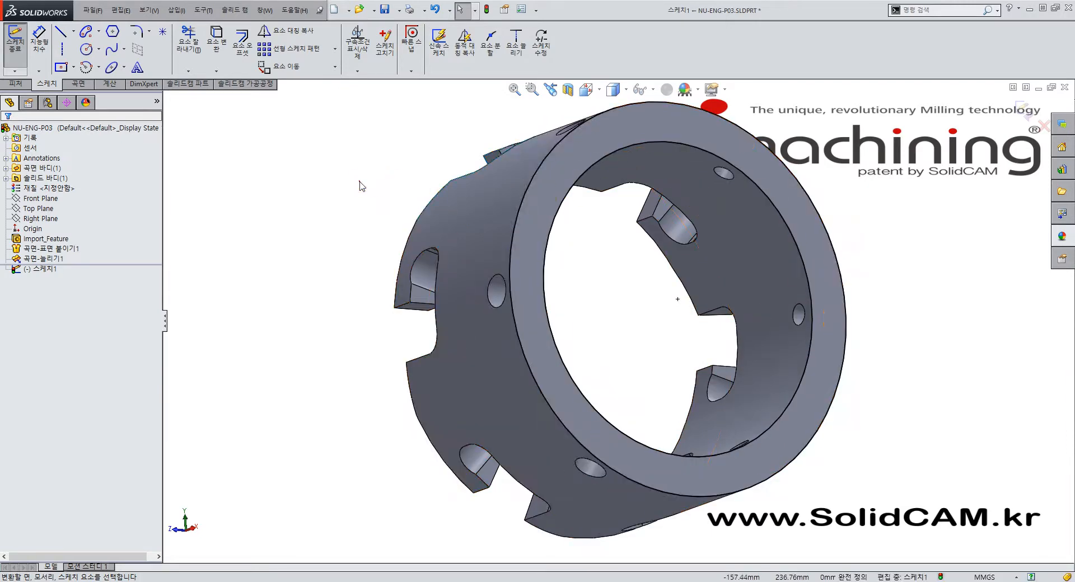
{"action": "mouse_move", "coordinate": [360, 220]}
{"action": "middle_mouse_down"}
{"action": "mouse_move", "coordinate": [374, 223]}
{"action": "mouse_move", "coordinate": [360, 214]}
{"action": "middle_mouse_up"}
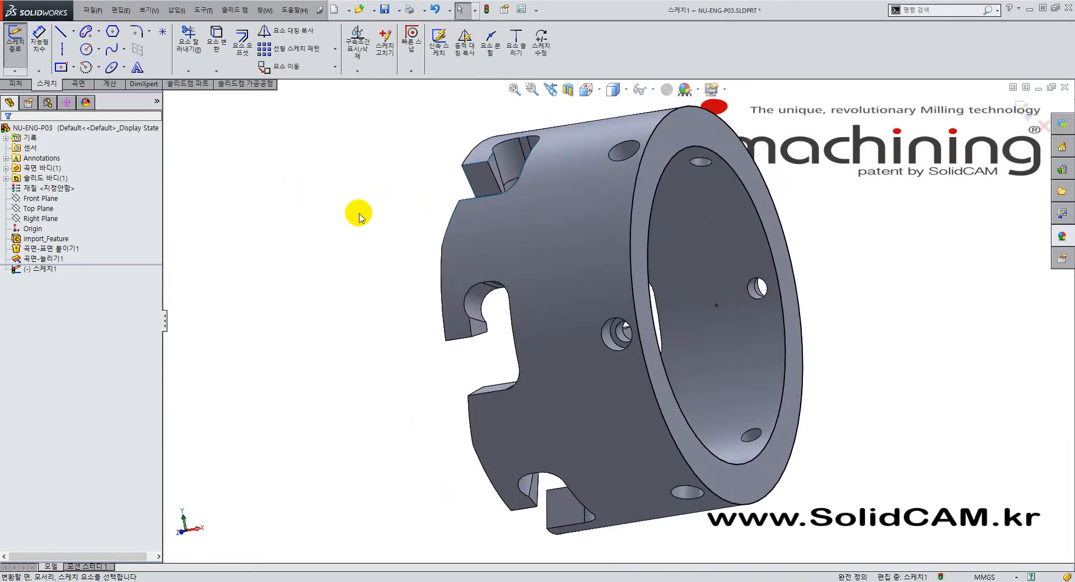
{"action": "left_click", "coordinate": [15, 83]}
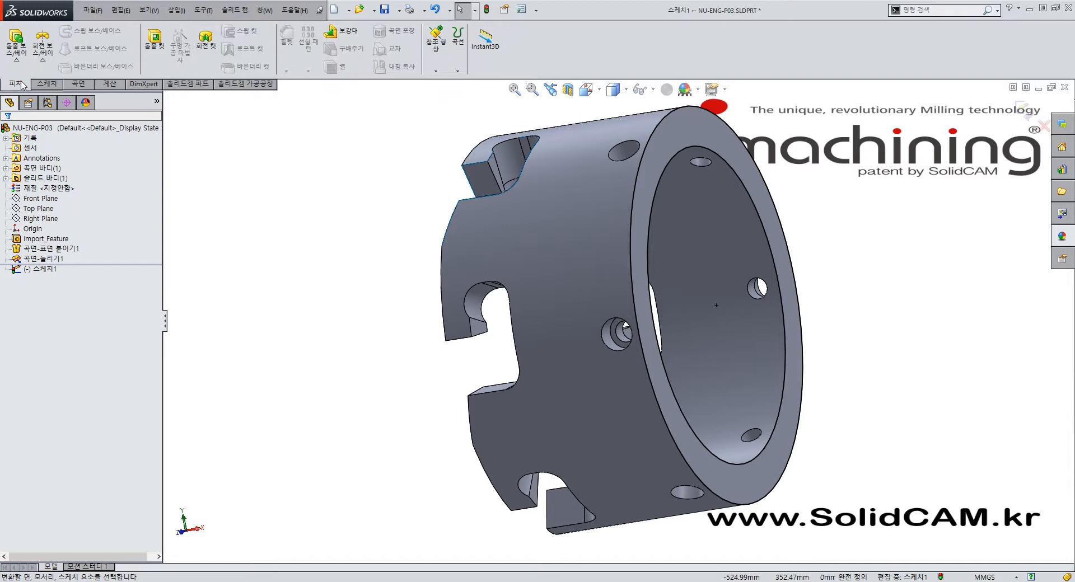
{"action": "left_click", "coordinate": [16, 51]}
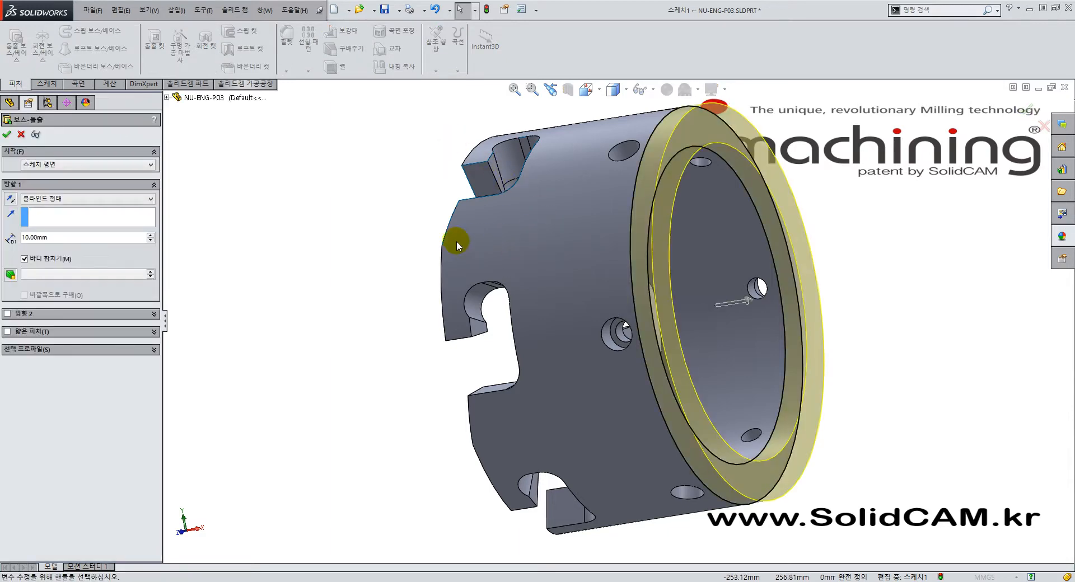
{"action": "middle_click_drag", "start_coordinate": [456, 241], "coordinate": [448, 262]}
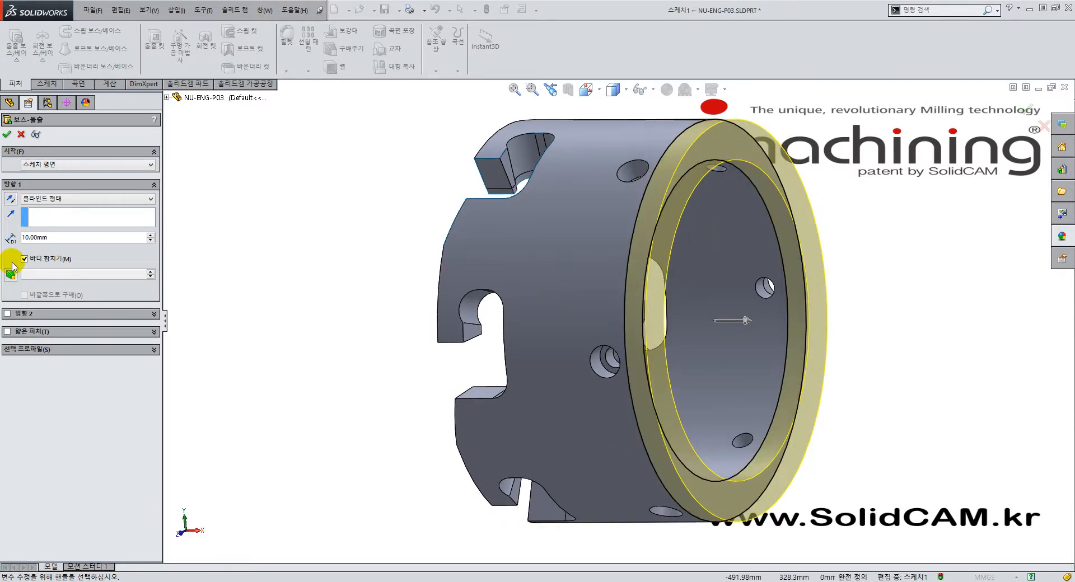
{"action": "left_click", "coordinate": [51, 203]}
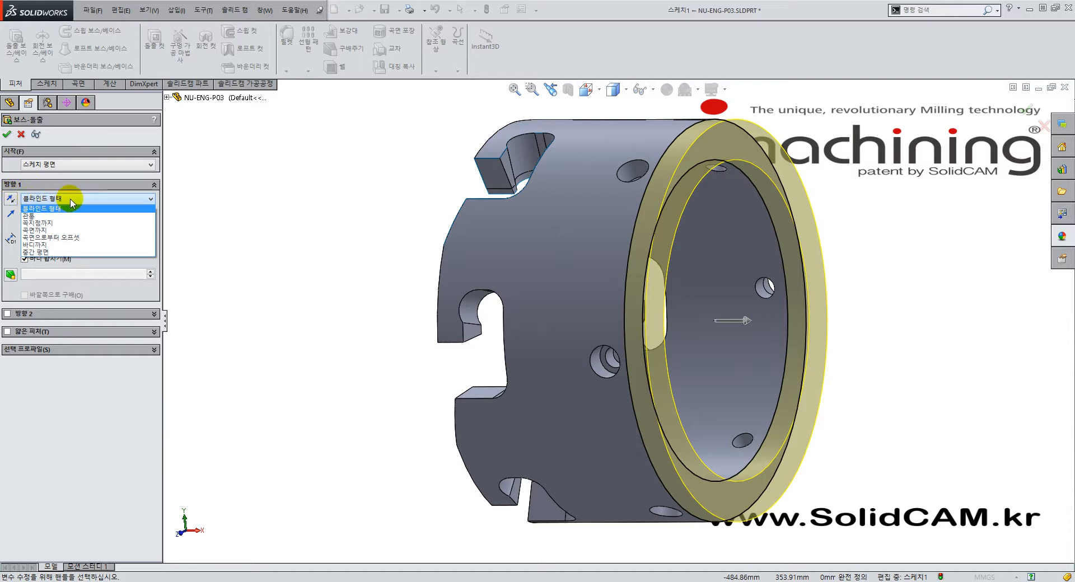
{"action": "left_click", "coordinate": [63, 230]}
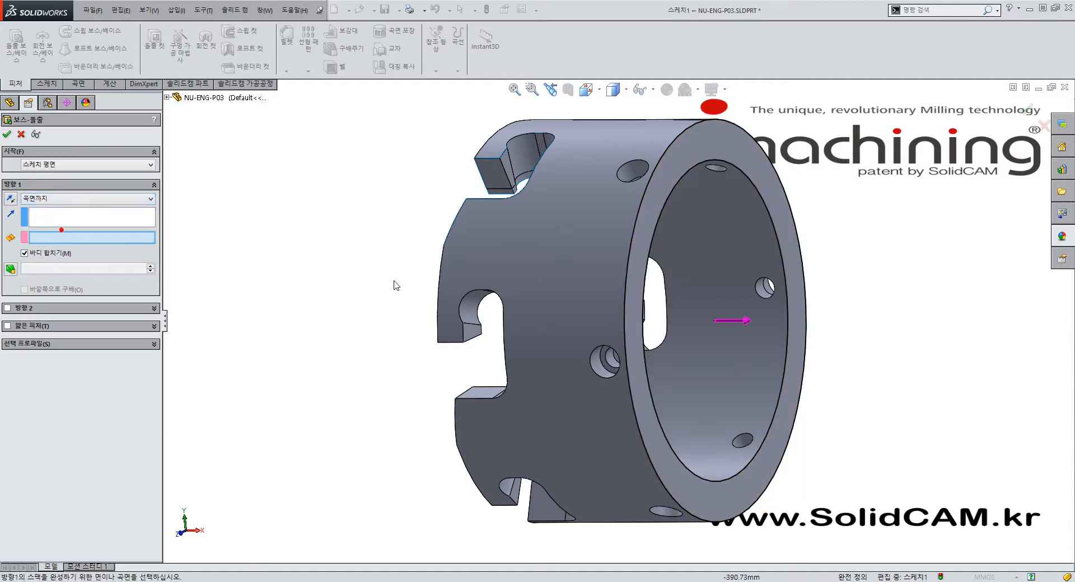
{"action": "mouse_move", "coordinate": [434, 319]}
{"action": "middle_mouse_down"}
{"action": "mouse_move", "coordinate": [543, 308]}
{"action": "mouse_move", "coordinate": [535, 315]}
{"action": "middle_mouse_up"}
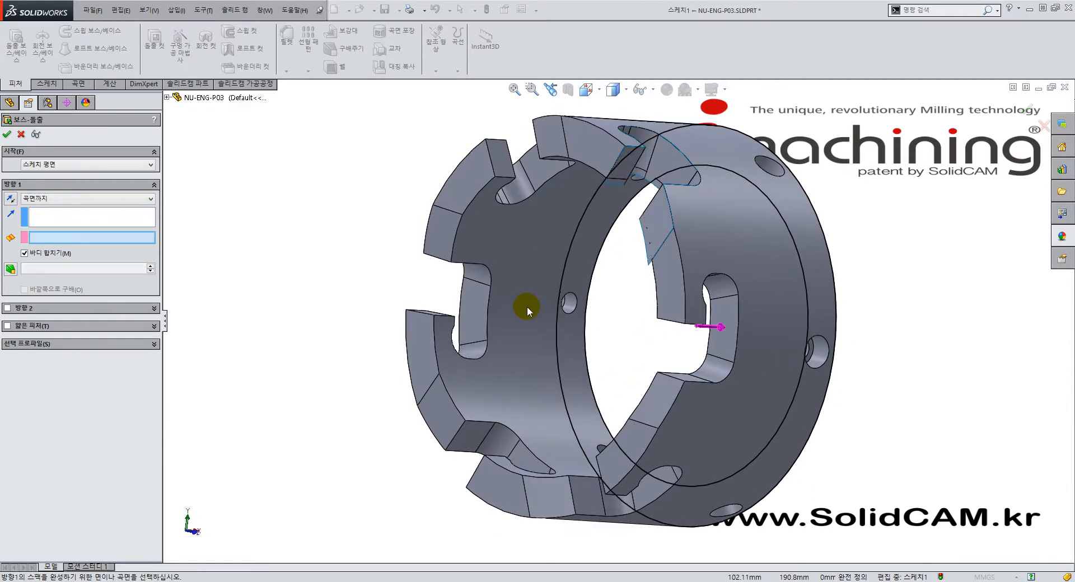
{"action": "left_click", "coordinate": [669, 272]}
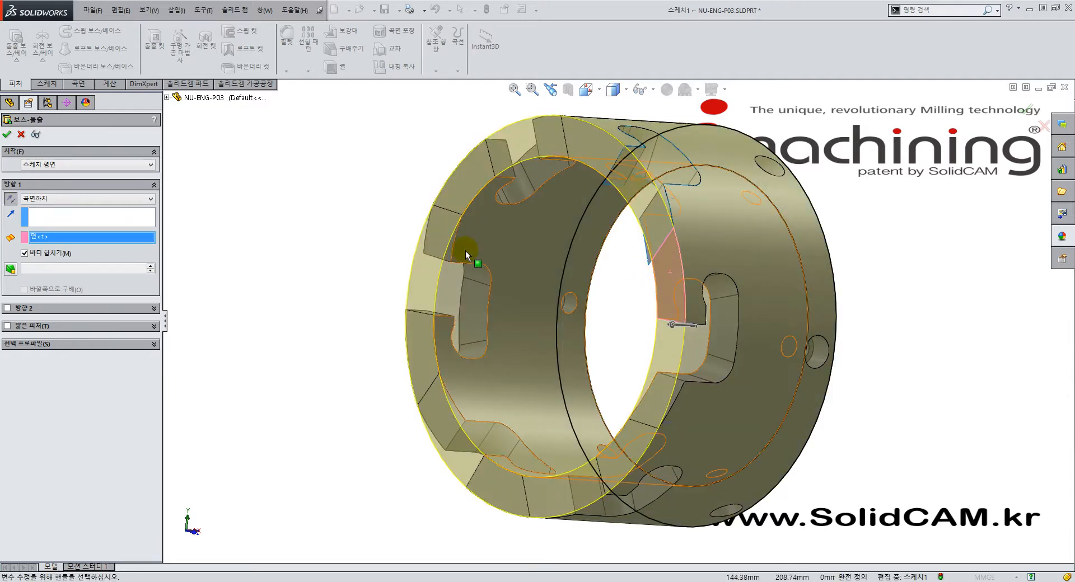
Step: Turn off Merge Result and finish the ring extrusion up to the slotted end face as a separate solid body
{"action": "mouse_move", "coordinate": [465, 251]}
{"action": "middle_mouse_down"}
{"action": "mouse_move", "coordinate": [338, 280]}
{"action": "mouse_move", "coordinate": [292, 312]}
{"action": "mouse_move", "coordinate": [511, 288]}
{"action": "mouse_move", "coordinate": [456, 293]}
{"action": "middle_mouse_up"}
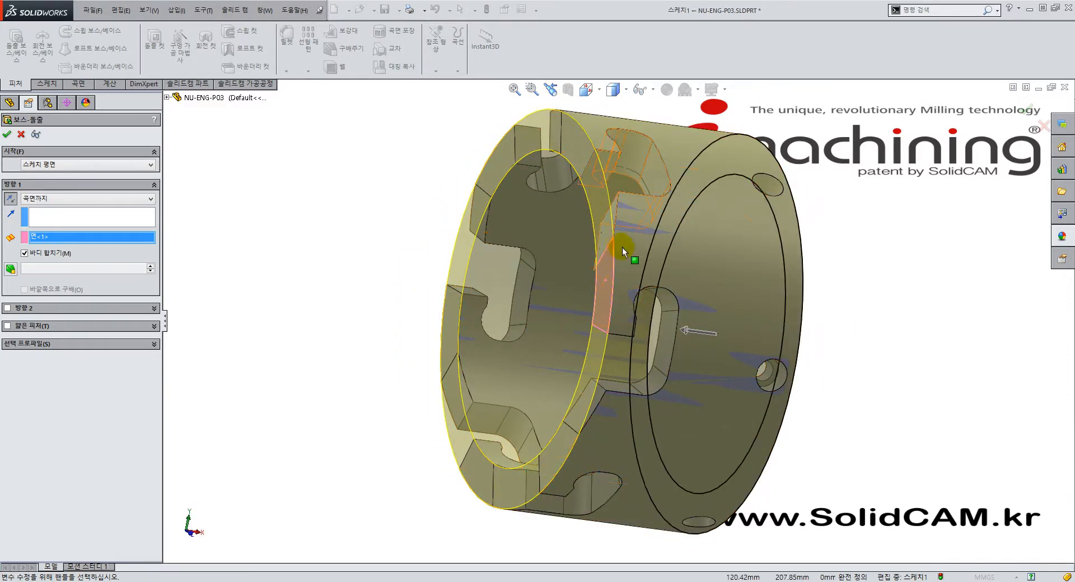
{"action": "scroll", "coordinate": [622, 247], "scroll_direction": "down", "scroll_amount": 3}
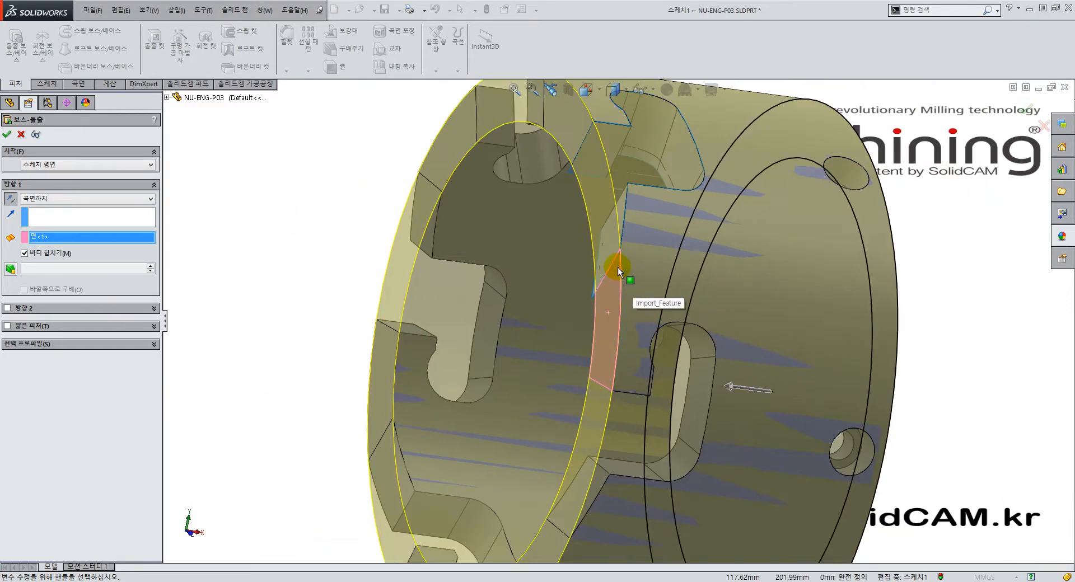
{"action": "scroll", "coordinate": [616, 267], "scroll_direction": "up", "scroll_amount": 3}
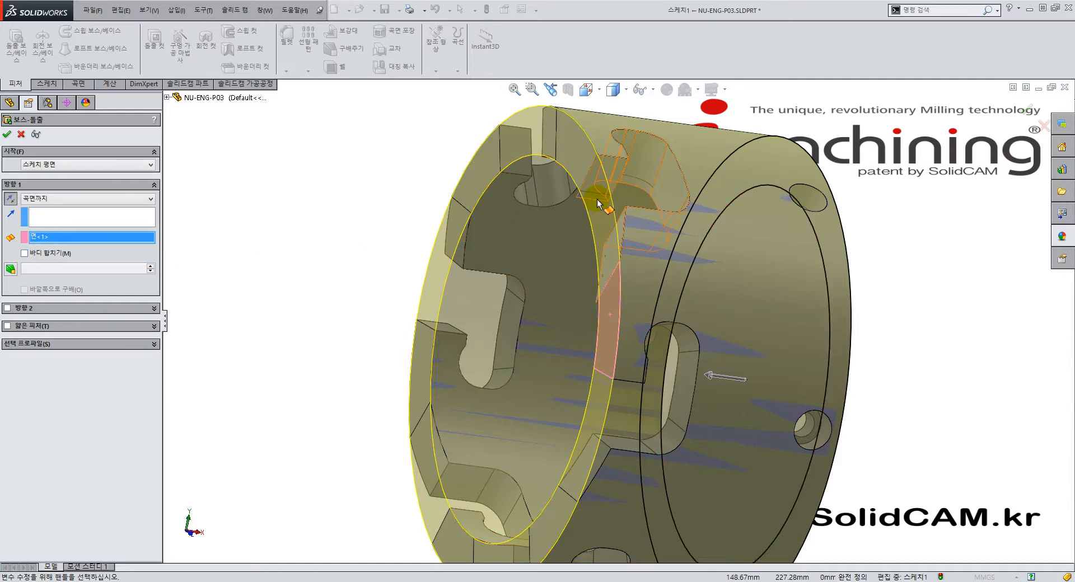
{"action": "left_click", "coordinate": [24, 253]}
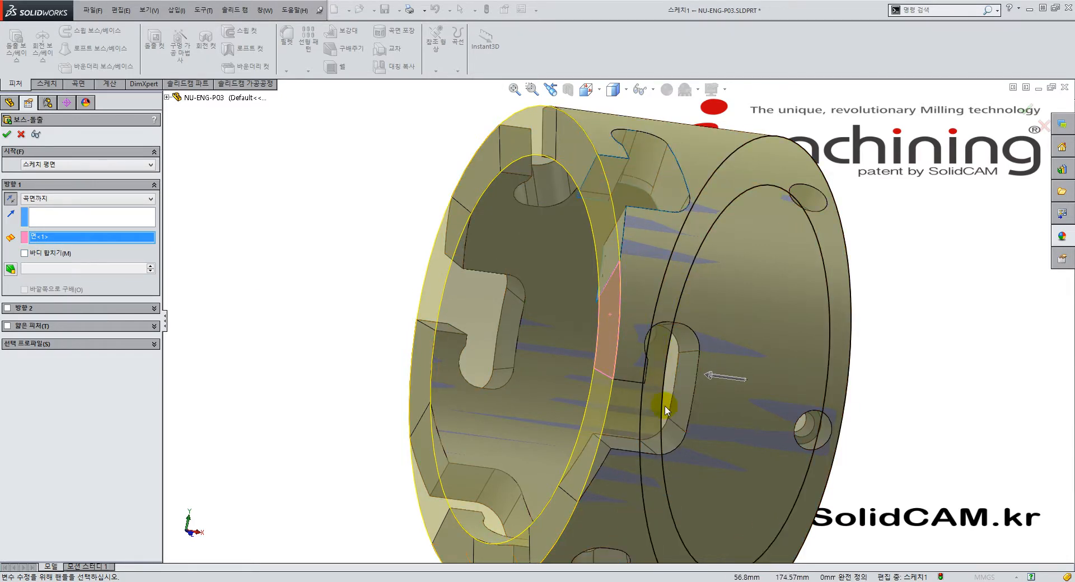
{"action": "middle_click_drag", "start_coordinate": [643, 240], "coordinate": [619, 158]}
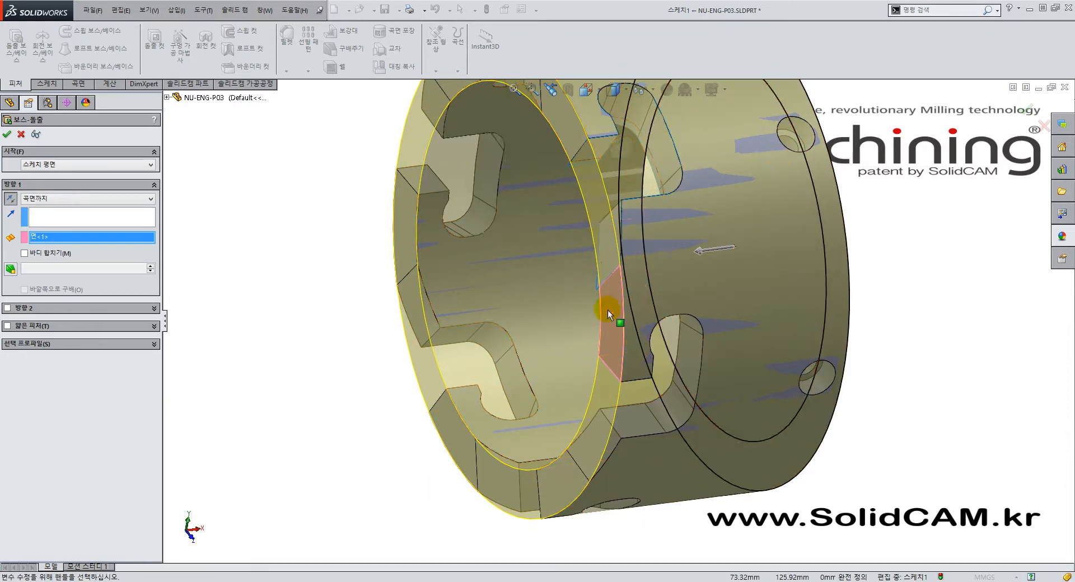
{"action": "middle_click_drag", "start_coordinate": [605, 307], "coordinate": [629, 226]}
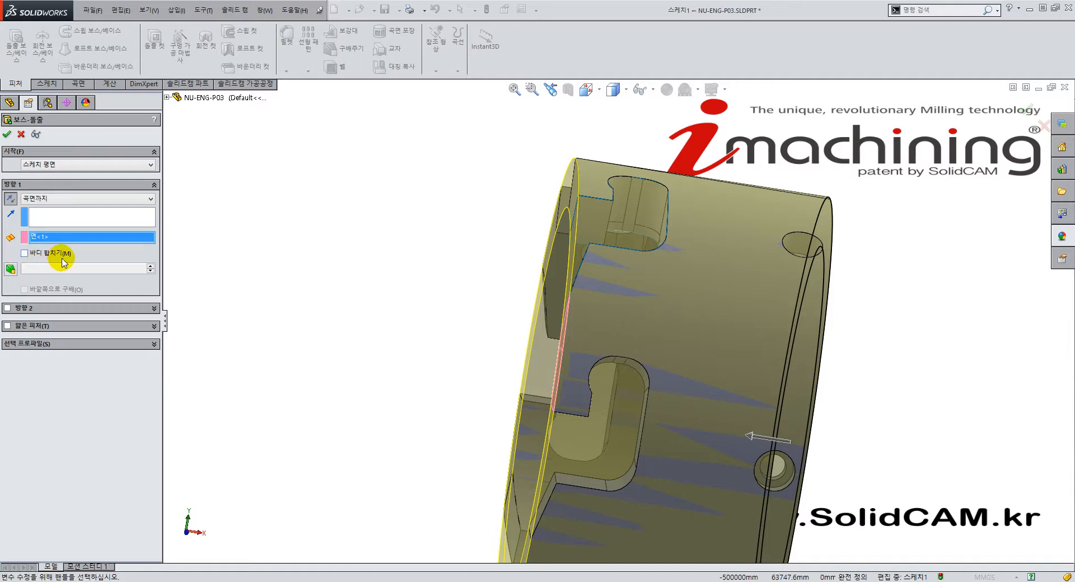
{"action": "left_click", "coordinate": [7, 136]}
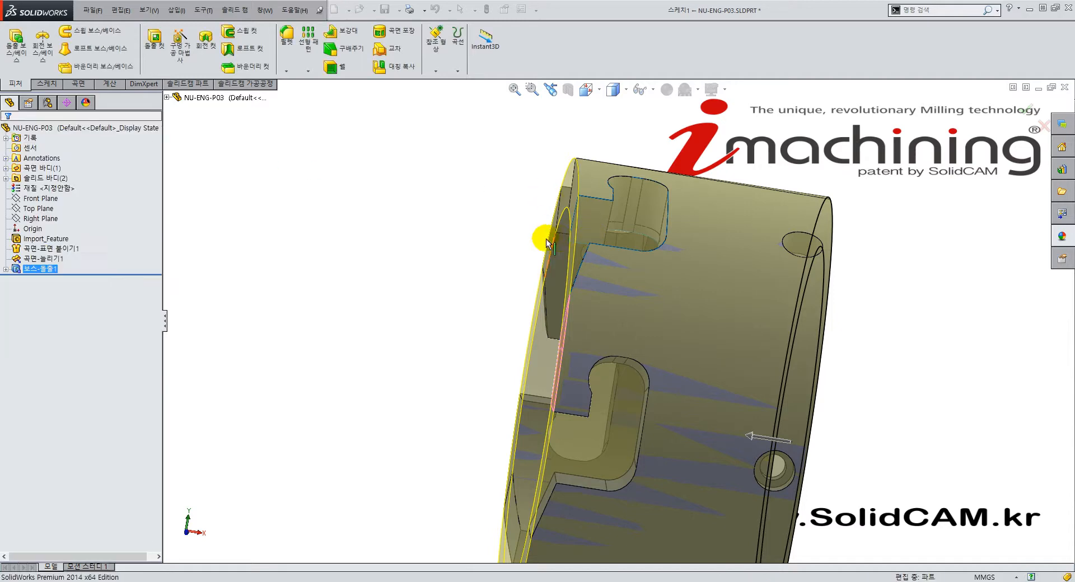
Step: Examine from both ends and in the Isometric view how the extruded ring fills the slots and holes
{"action": "middle_click_drag", "start_coordinate": [544, 237], "coordinate": [938, 300]}
{"action": "middle_click_drag", "start_coordinate": [878, 268], "coordinate": [671, 276]}
{"action": "scroll", "coordinate": [671, 275], "scroll_direction": "down", "scroll_amount": 3}
{"action": "scroll", "coordinate": [668, 275], "scroll_direction": "down", "scroll_amount": 1}
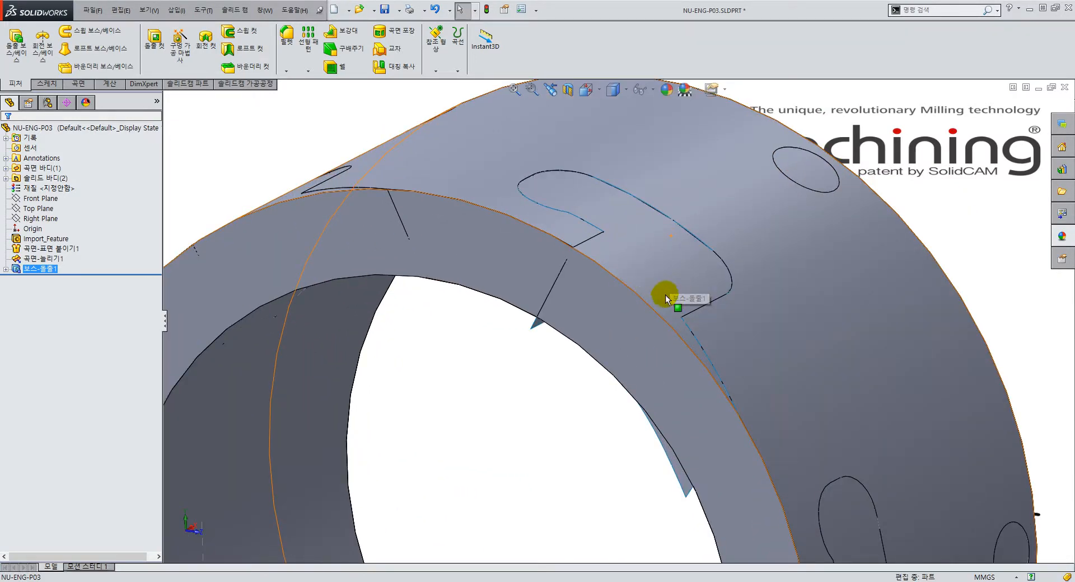
{"action": "scroll", "coordinate": [684, 292], "scroll_direction": "up", "scroll_amount": 3}
{"action": "middle_click_drag", "start_coordinate": [573, 263], "coordinate": [698, 256]}
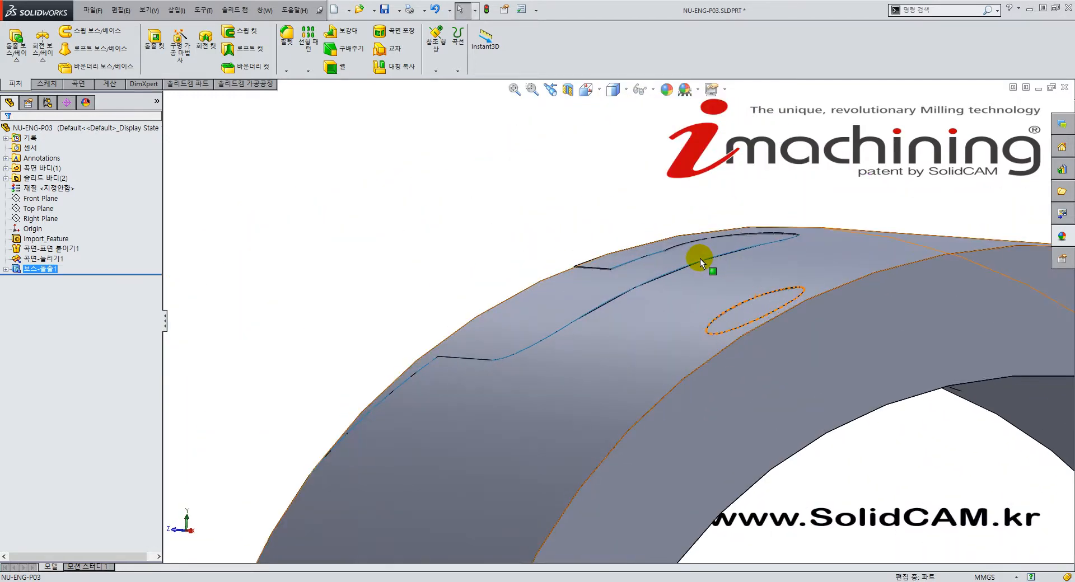
{"action": "scroll", "coordinate": [739, 256], "scroll_direction": "up", "scroll_amount": 3}
{"action": "key", "text": "ctrl+7"}
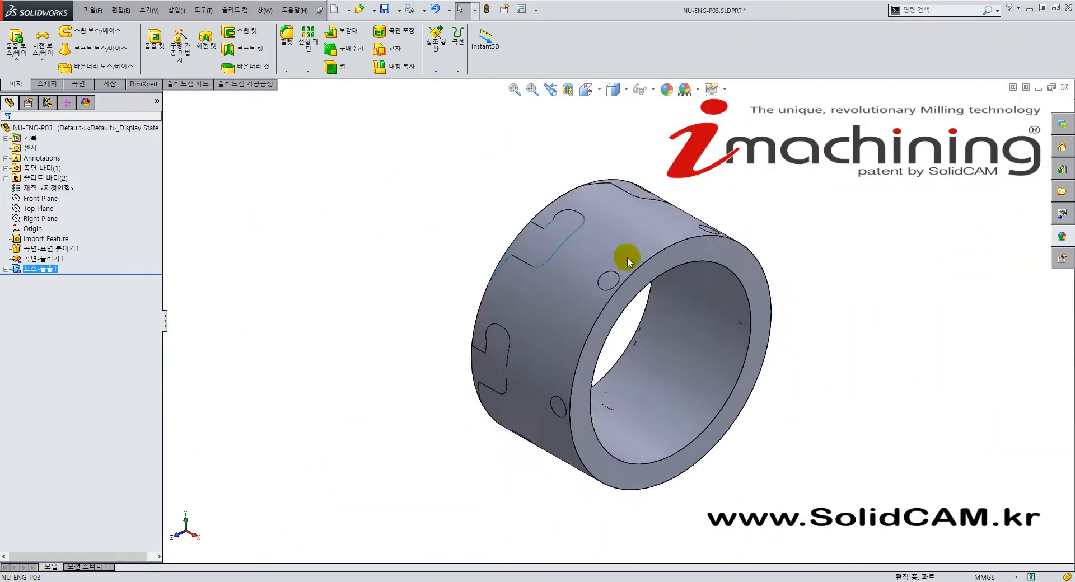
Step: Edit the body appearance of the extruded ring with the advanced illumination settings and set its transparency to 0.60
{"action": "left_click", "coordinate": [372, 183]}
{"action": "left_click", "coordinate": [30, 269]}
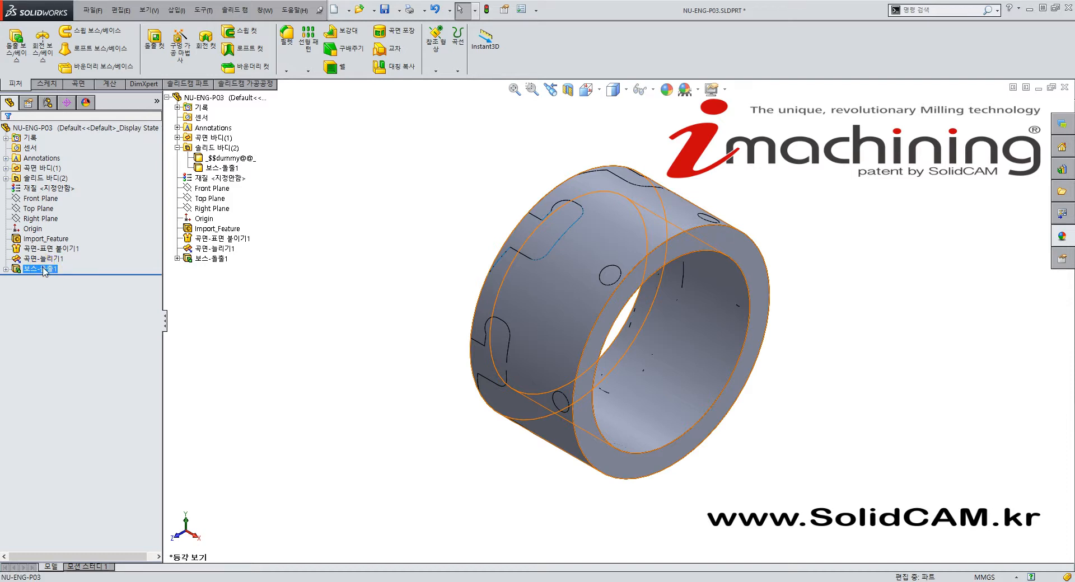
{"action": "right_click", "coordinate": [43, 272]}
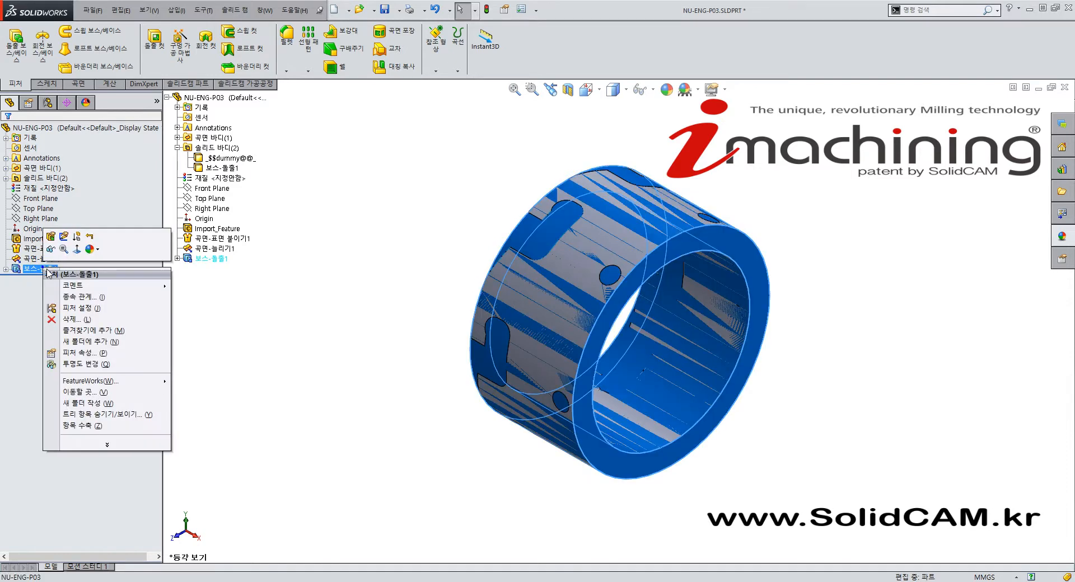
{"action": "left_click", "coordinate": [97, 253]}
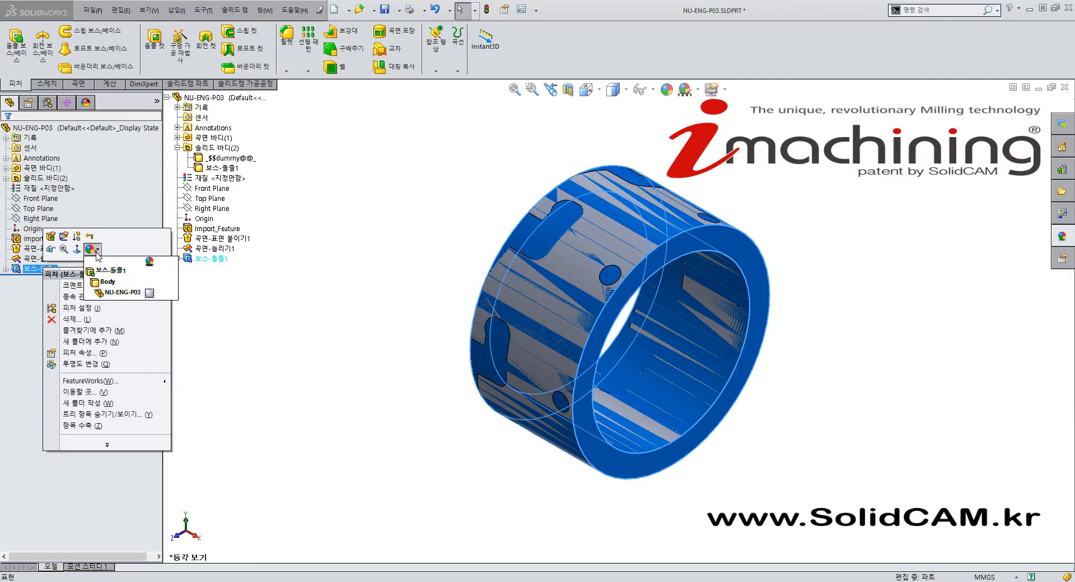
{"action": "left_click", "coordinate": [122, 283]}
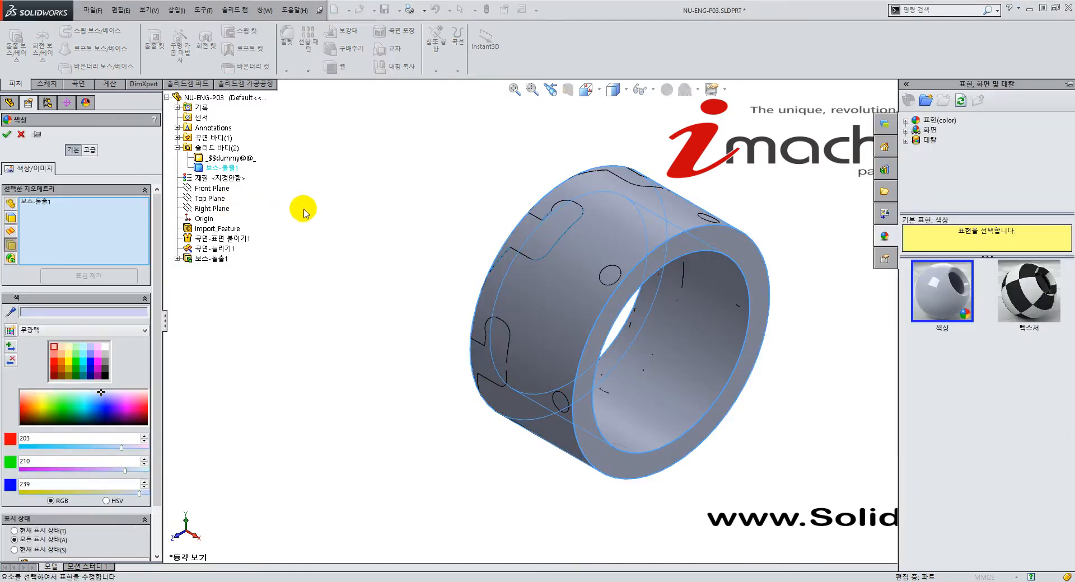
{"action": "left_click", "coordinate": [90, 150]}
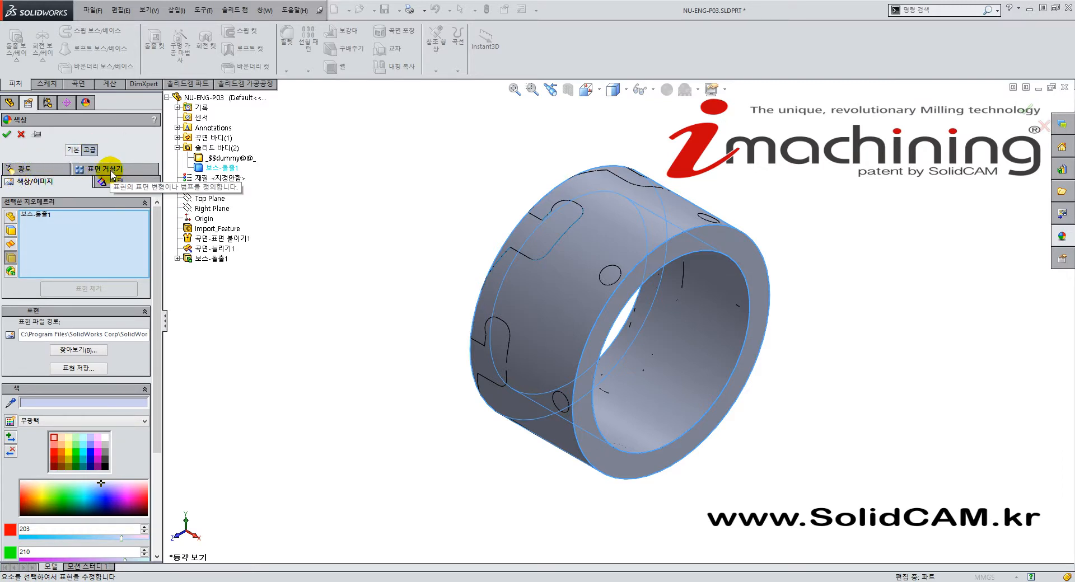
{"action": "left_click", "coordinate": [40, 169]}
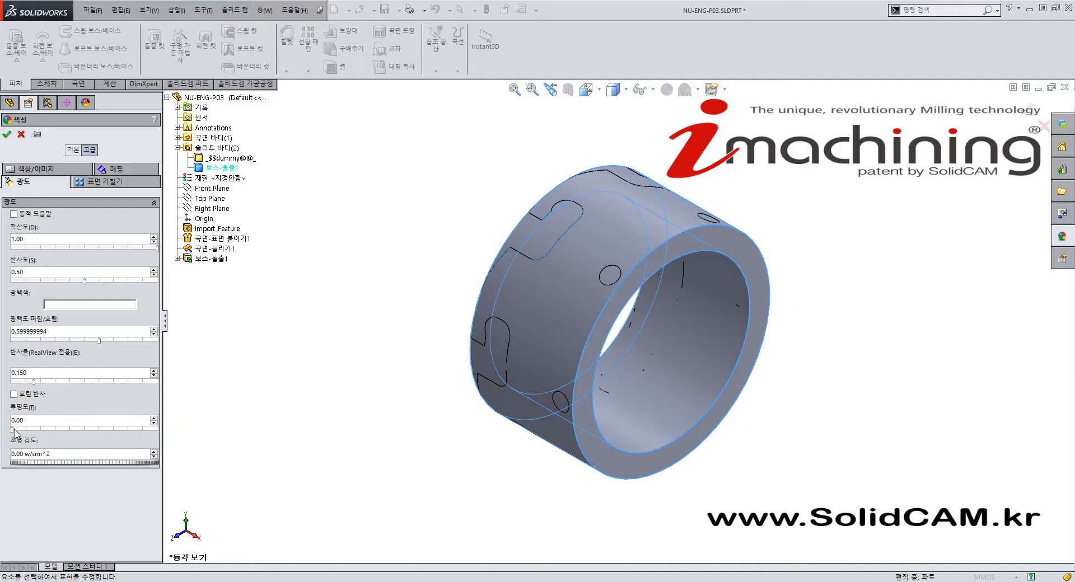
{"action": "left_click_drag", "start_coordinate": [20, 431], "coordinate": [125, 433]}
{"action": "left_click", "coordinate": [99, 430]}
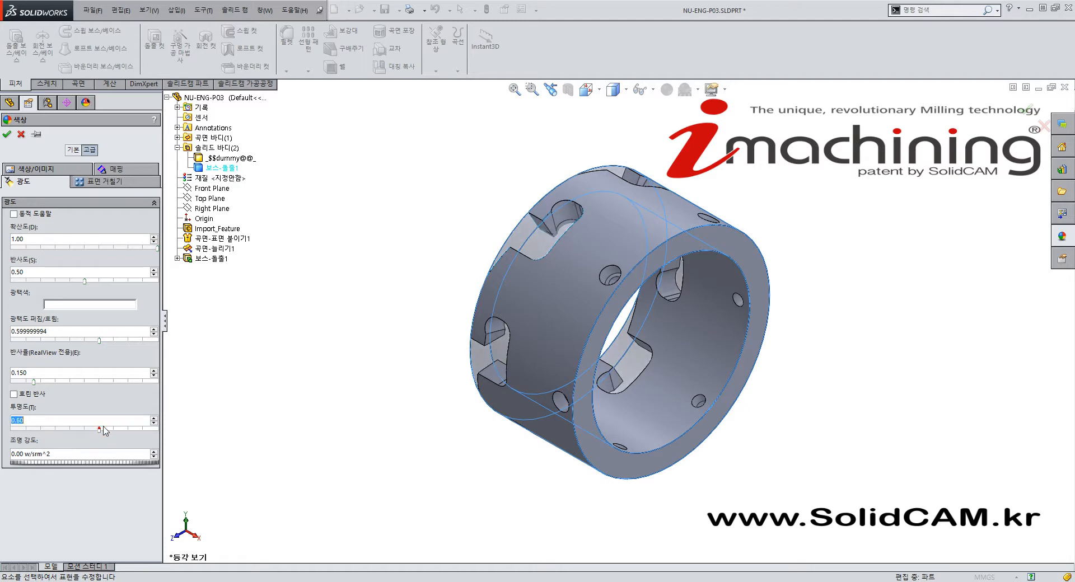
Step: Raise the extruded ring body's transparency to 0.70, apply the appearance and return to the Isometric view
{"action": "middle_click_drag", "start_coordinate": [526, 319], "coordinate": [626, 283]}
{"action": "scroll", "coordinate": [641, 220], "scroll_direction": "down", "scroll_amount": 3}
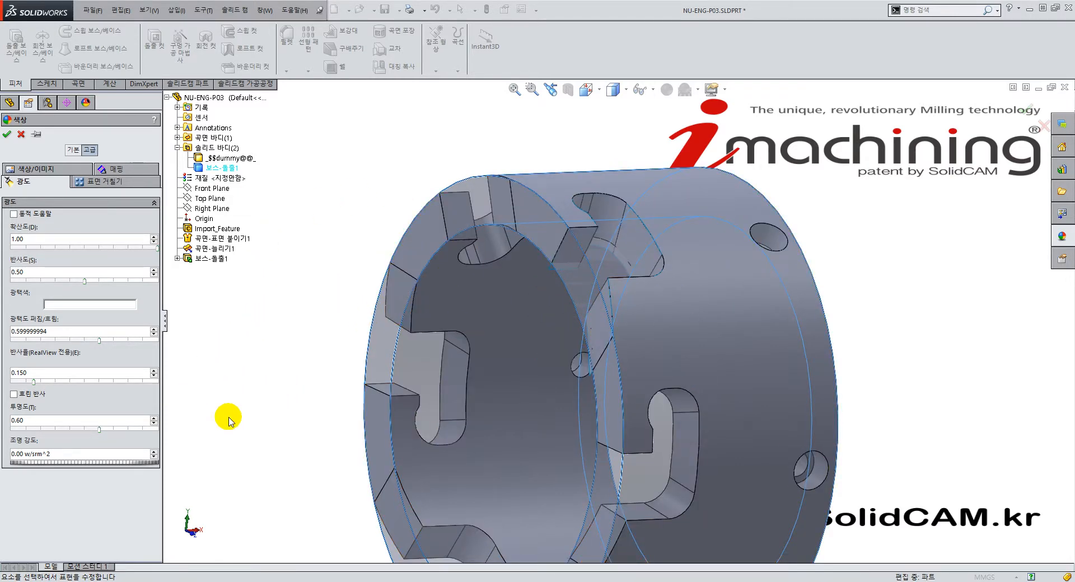
{"action": "left_click", "coordinate": [106, 429]}
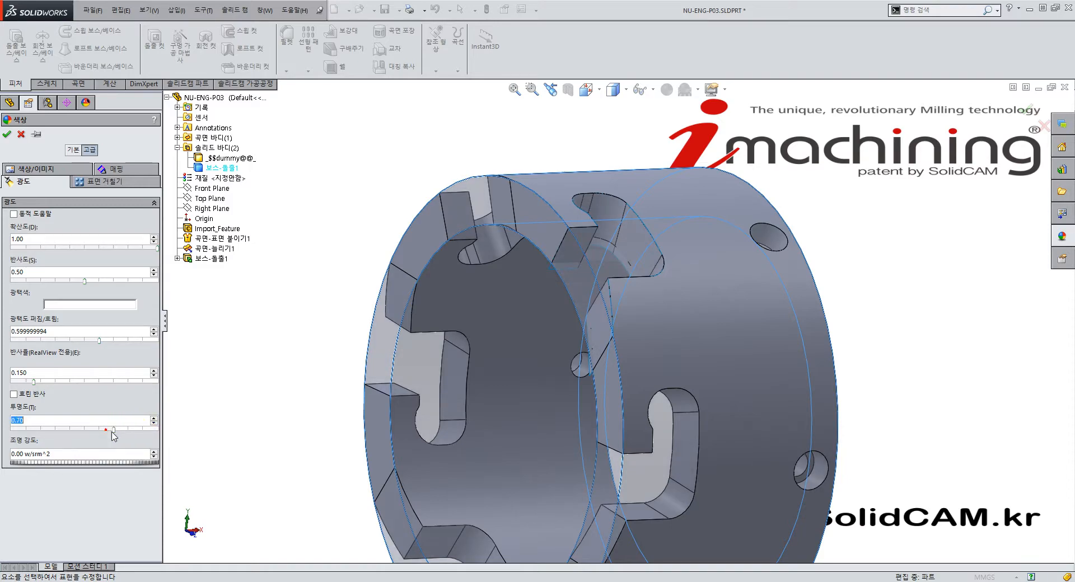
{"action": "middle_click_drag", "start_coordinate": [681, 226], "coordinate": [603, 304]}
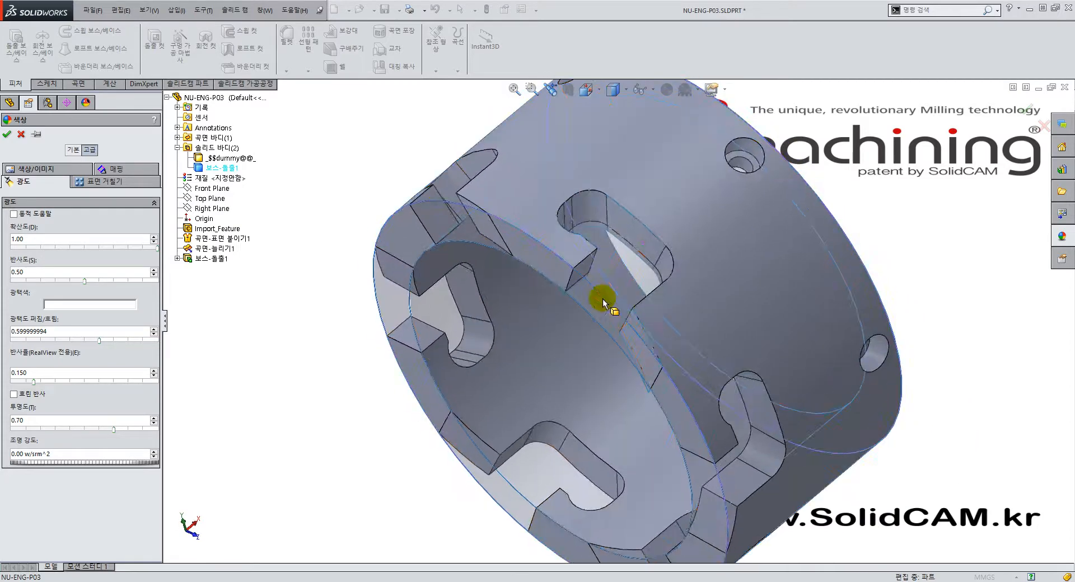
{"action": "left_click", "coordinate": [6, 134]}
{"action": "middle_click_drag", "start_coordinate": [352, 147], "coordinate": [613, 305]}
{"action": "key", "text": "ctrl+7"}
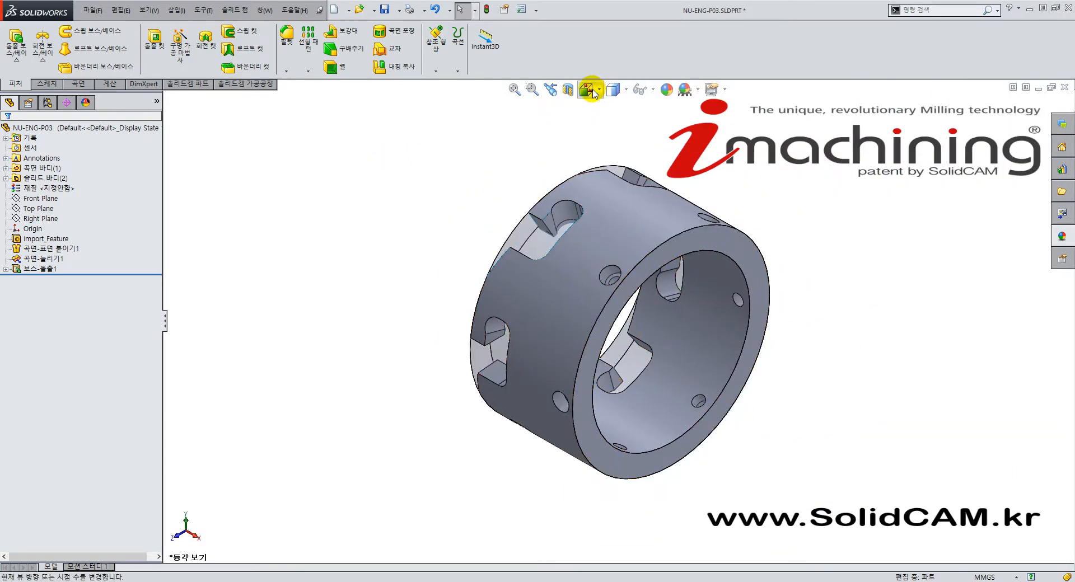
{"action": "left_click", "coordinate": [497, 241]}
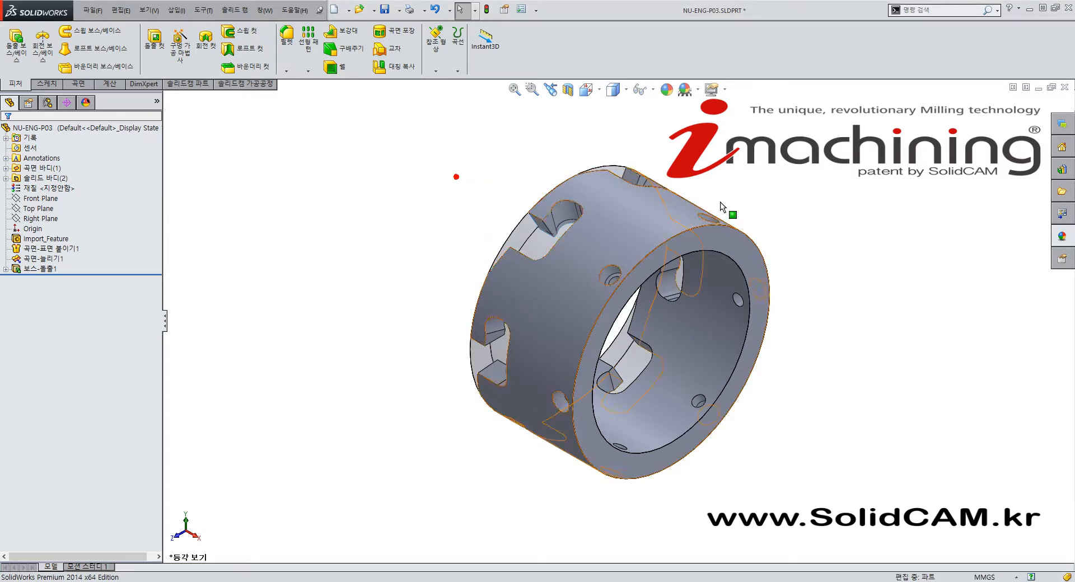
{"action": "left_click", "coordinate": [596, 168]}
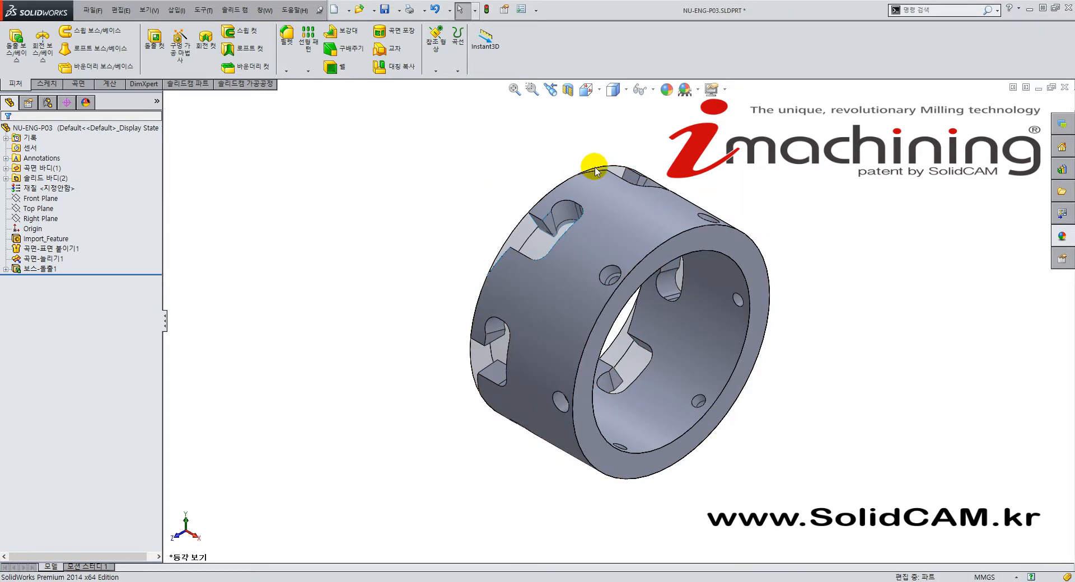
Step: Save the model, create the internal milling CAM-Part NU-ENG-P03_밀링 and set its CNC controller to gMill_Haas_4x_eval
{"action": "left_click", "coordinate": [235, 10]}
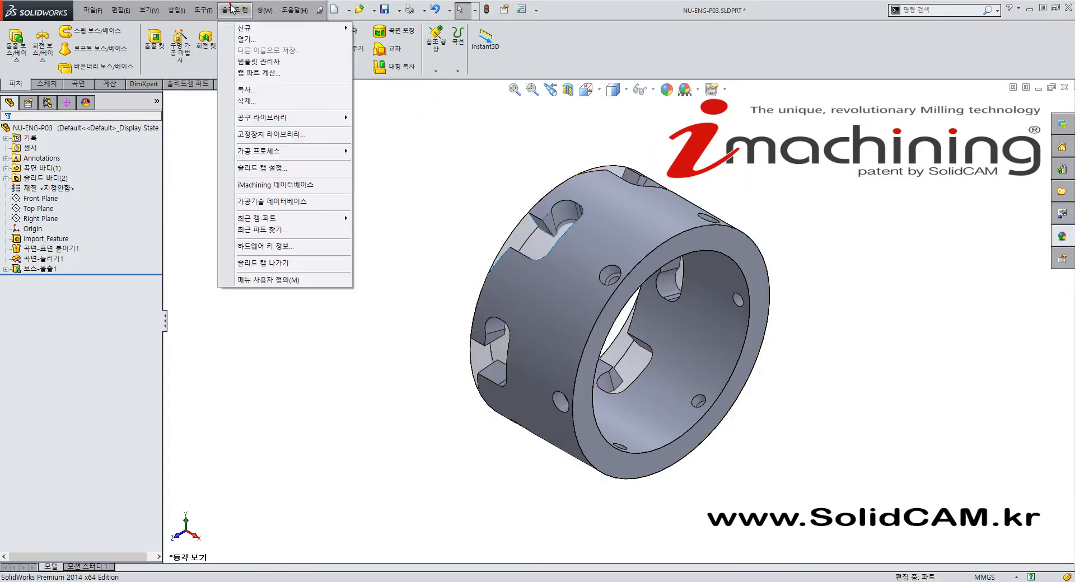
{"action": "mouse_move", "coordinate": [259, 31]}
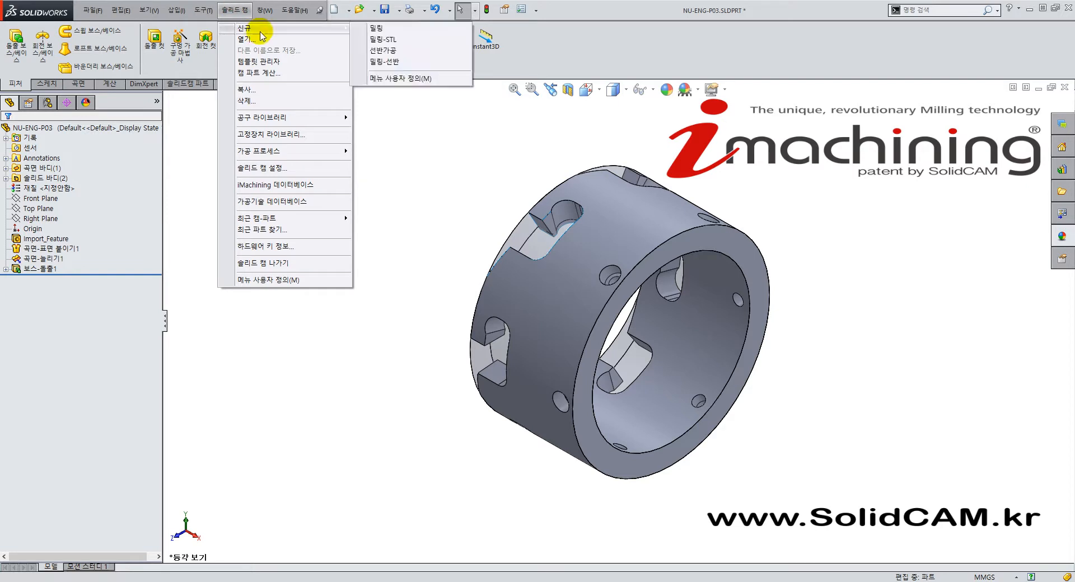
{"action": "left_click", "coordinate": [393, 31]}
{"action": "left_click", "coordinate": [494, 194]}
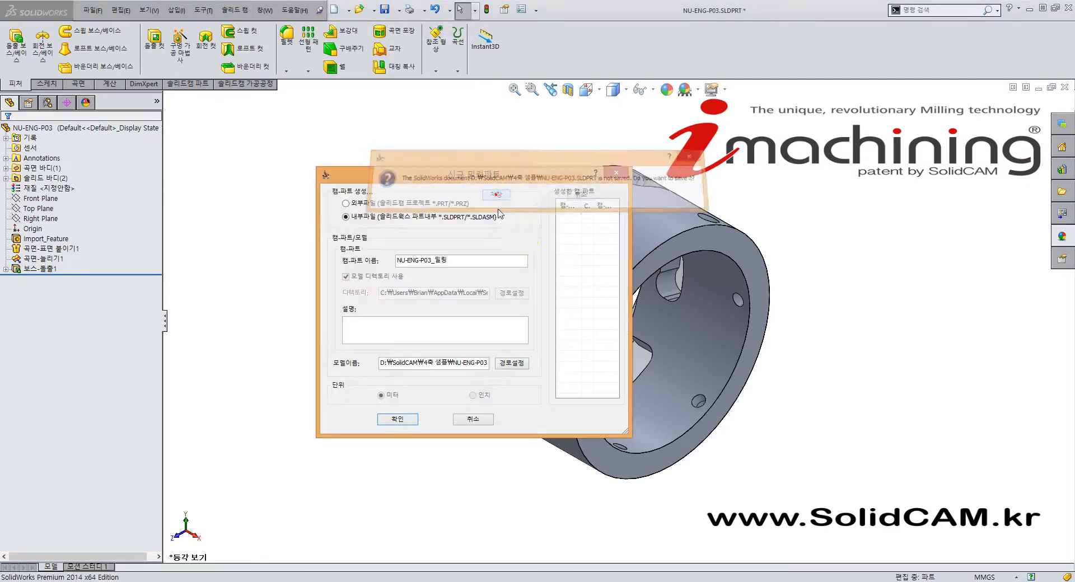
{"action": "left_click", "coordinate": [347, 216]}
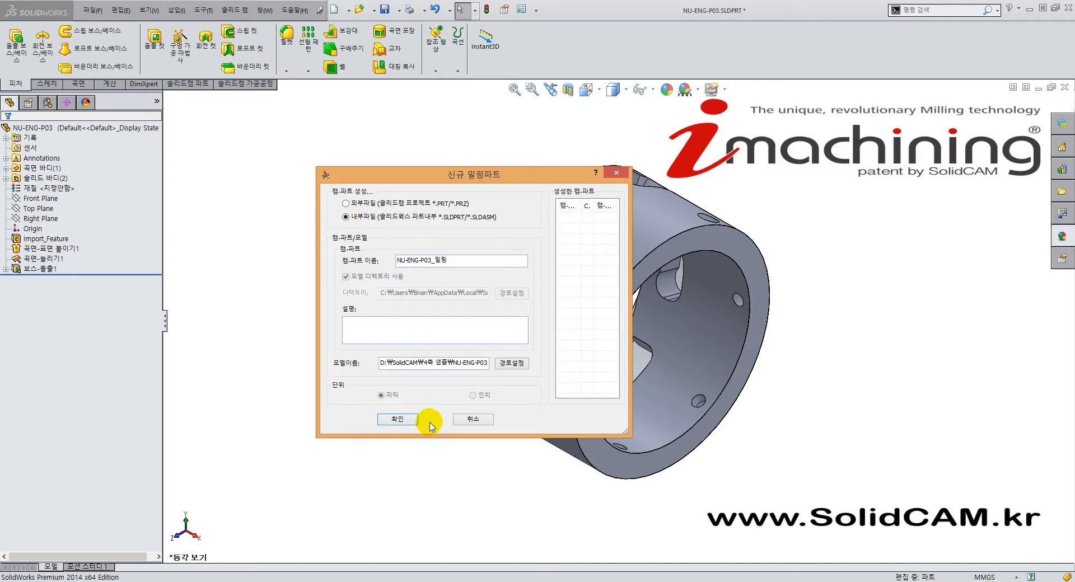
{"action": "left_click", "coordinate": [400, 423]}
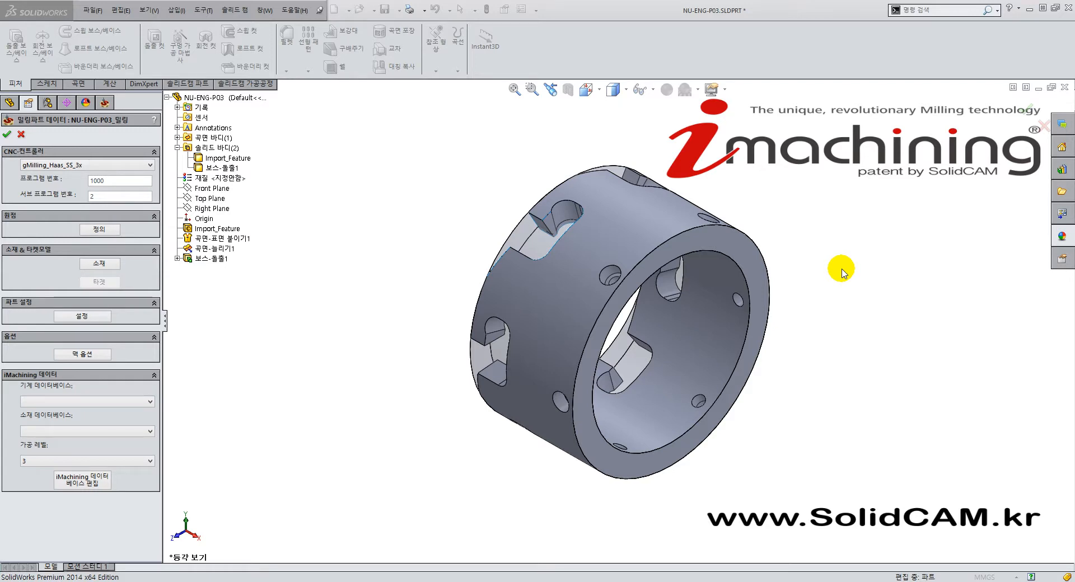
{"action": "left_click", "coordinate": [85, 165]}
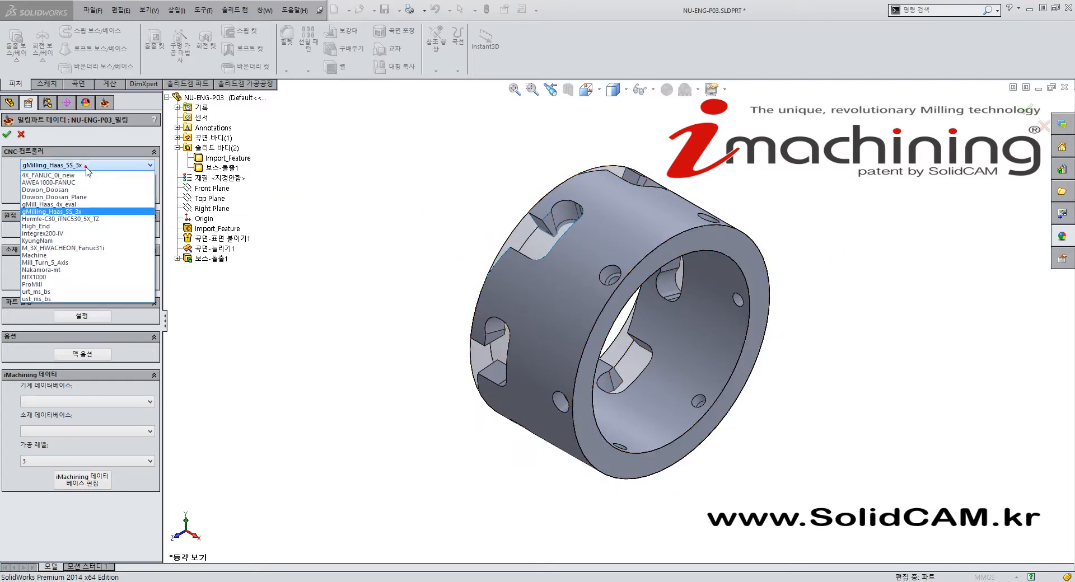
{"action": "left_click", "coordinate": [76, 205]}
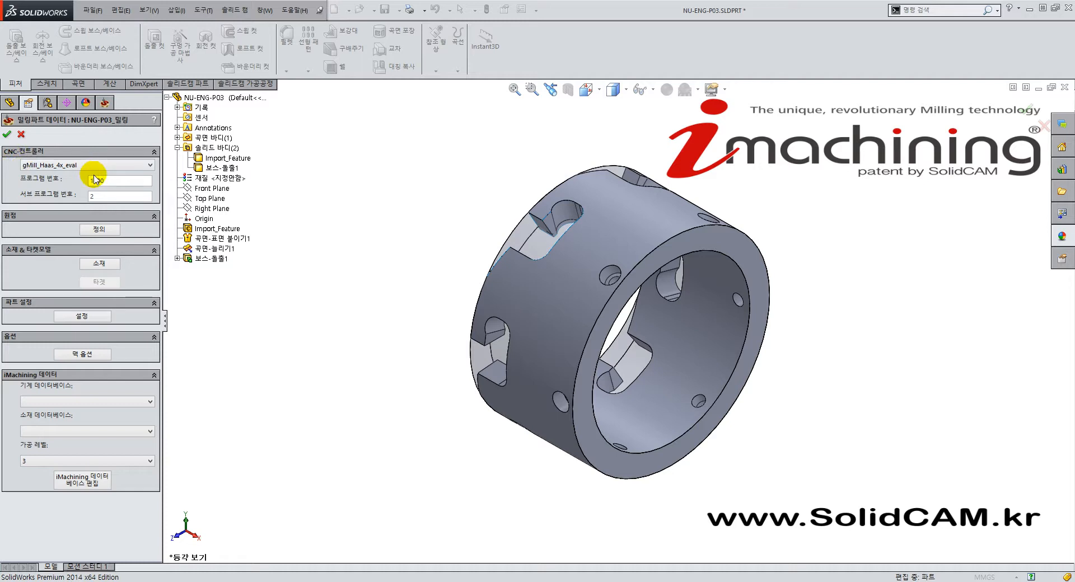
Step: Define the machine coordinate system at the revolution face's centre, placed at the slotted end and rotated about its Y axis
{"action": "left_click", "coordinate": [99, 230]}
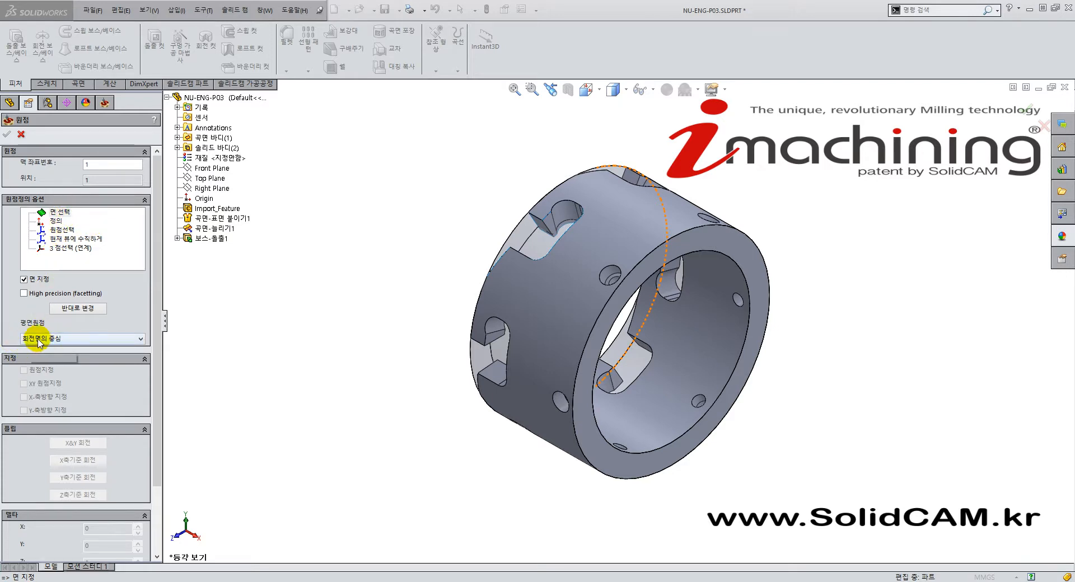
{"action": "left_click", "coordinate": [573, 308]}
{"action": "middle_click_drag", "start_coordinate": [522, 364], "coordinate": [565, 351]}
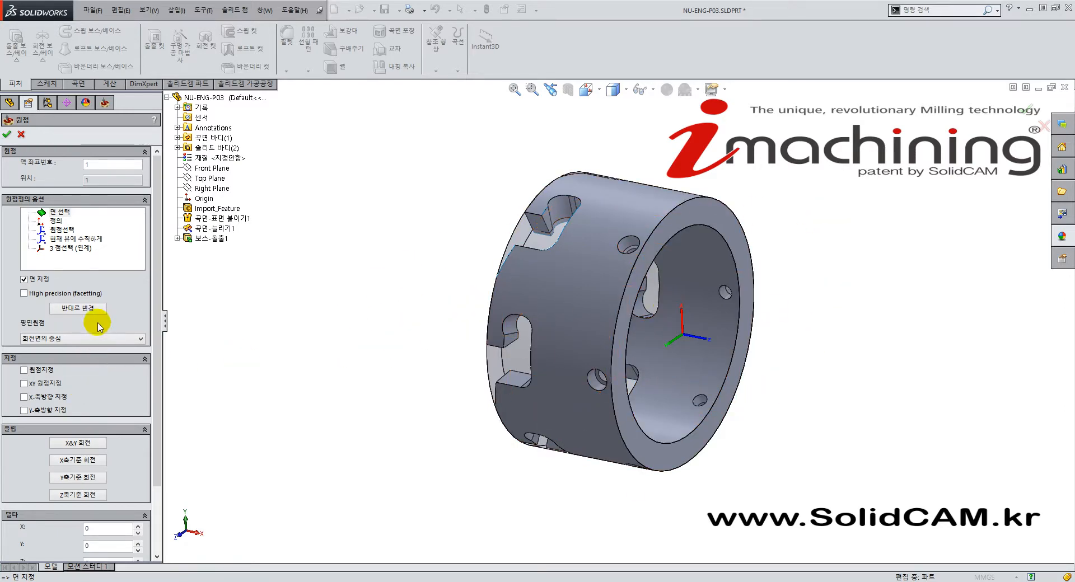
{"action": "mouse_move", "coordinate": [559, 318]}
{"action": "middle_mouse_down"}
{"action": "mouse_move", "coordinate": [635, 319]}
{"action": "mouse_move", "coordinate": [629, 343]}
{"action": "mouse_move", "coordinate": [568, 321]}
{"action": "middle_mouse_up"}
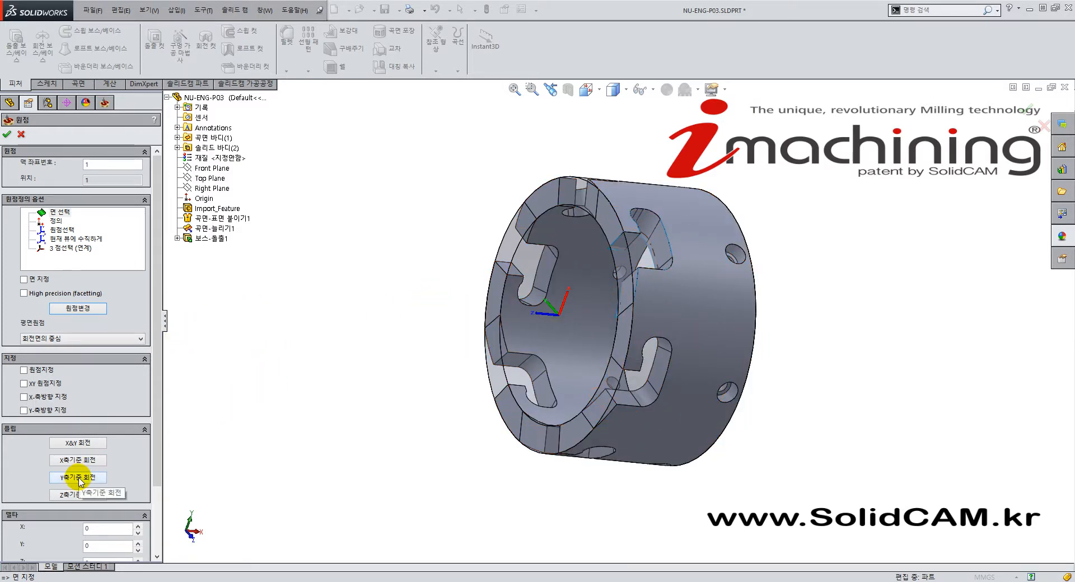
{"action": "left_click", "coordinate": [79, 478]}
{"action": "middle_click_drag", "start_coordinate": [373, 471], "coordinate": [578, 330]}
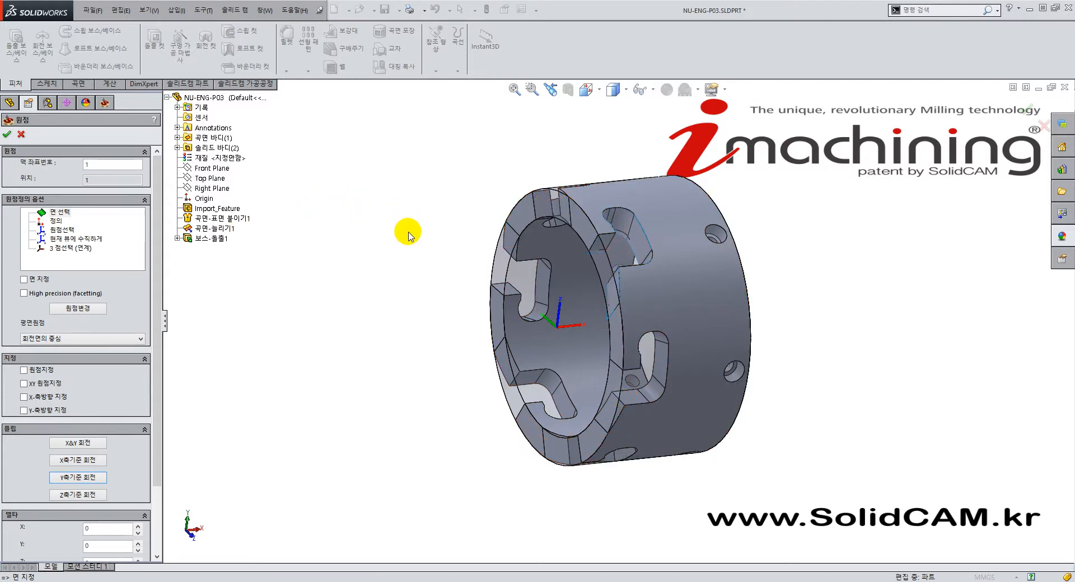
{"action": "left_click", "coordinate": [6, 137]}
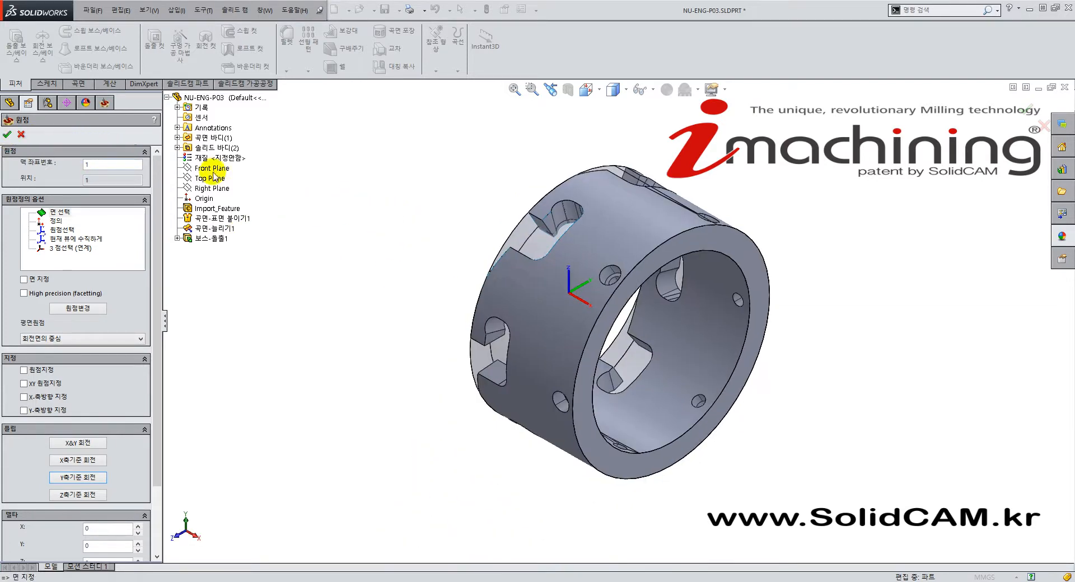
Step: Accept the coordinate system at position 1 with its proposed machining heights and finish the origin definition
{"action": "left_click", "coordinate": [830, 266]}
{"action": "left_click", "coordinate": [278, 280]}
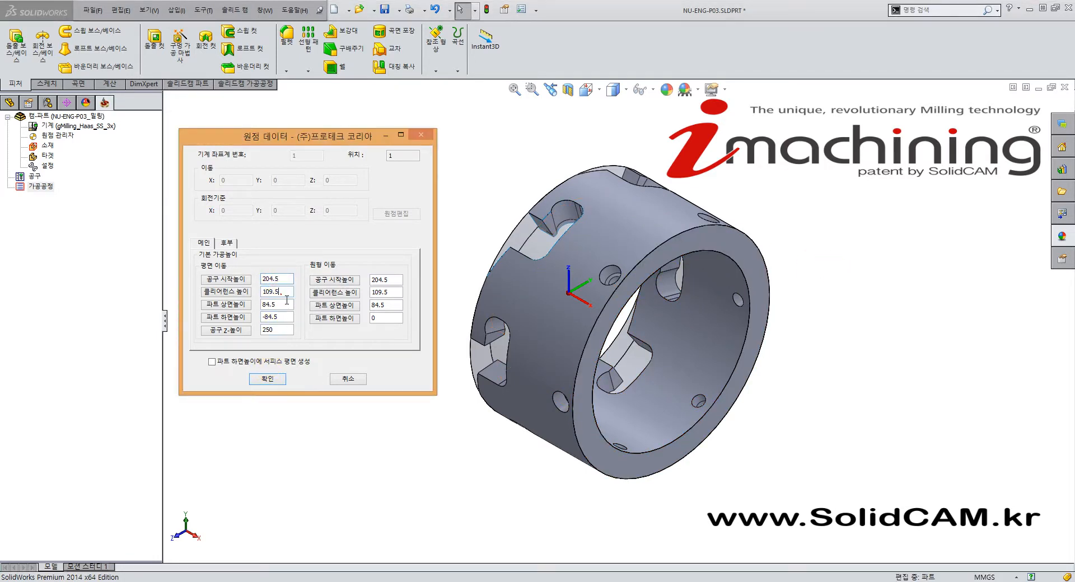
{"action": "left_click", "coordinate": [267, 379]}
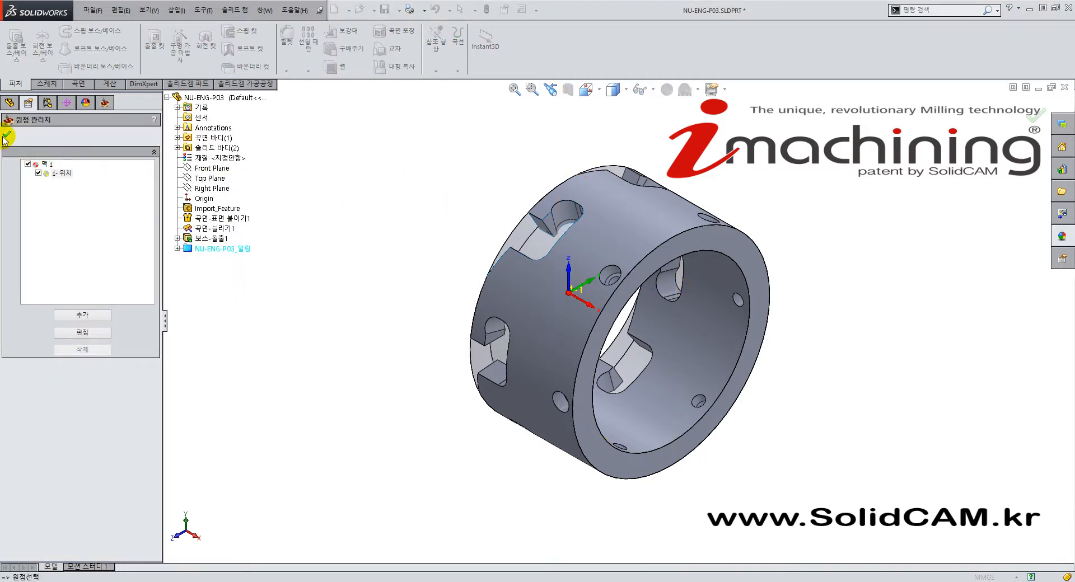
{"action": "left_click", "coordinate": [6, 135]}
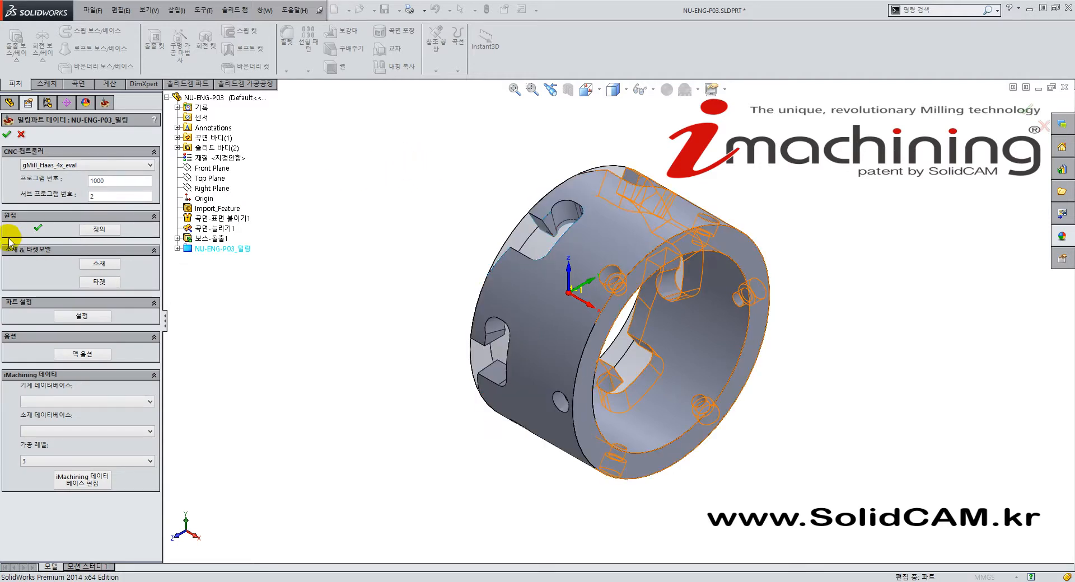
Step: Define the stock model as a 3D model (3D 모델) using the full extruded ring body
{"action": "left_click", "coordinate": [99, 264]}
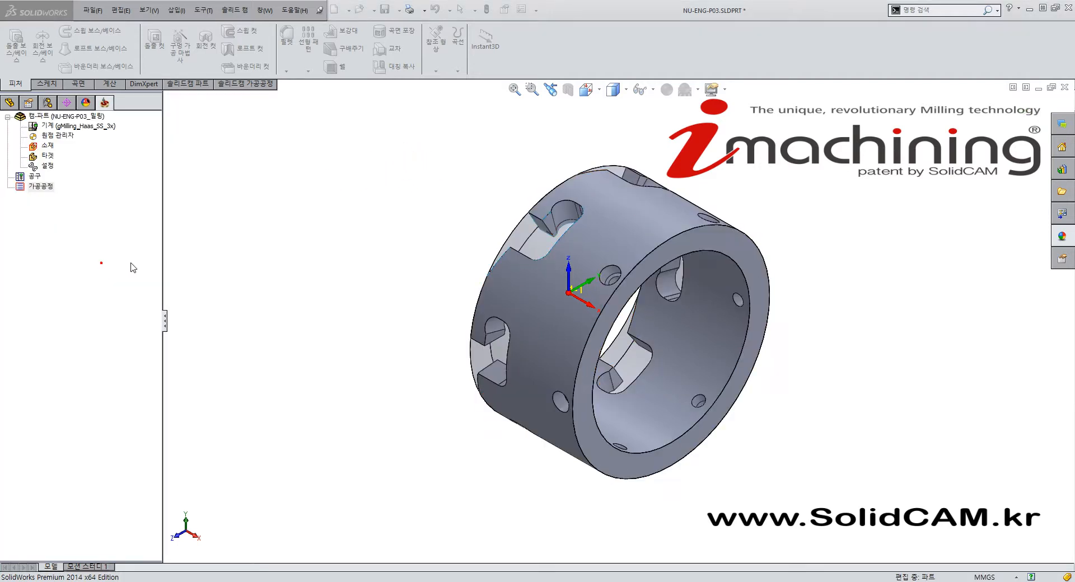
{"action": "double_click", "coordinate": [48, 146]}
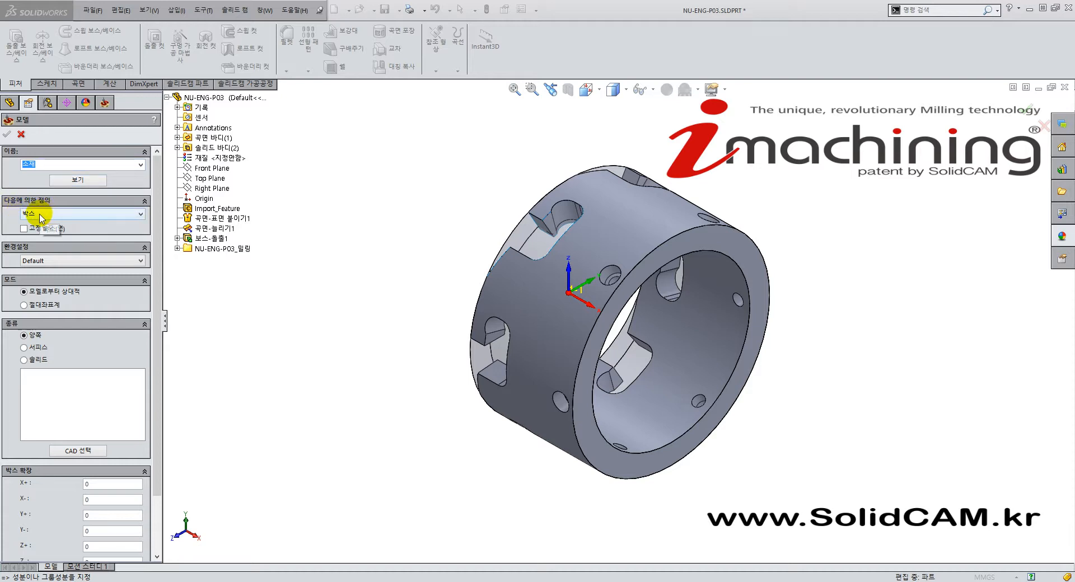
{"action": "left_click", "coordinate": [48, 215]}
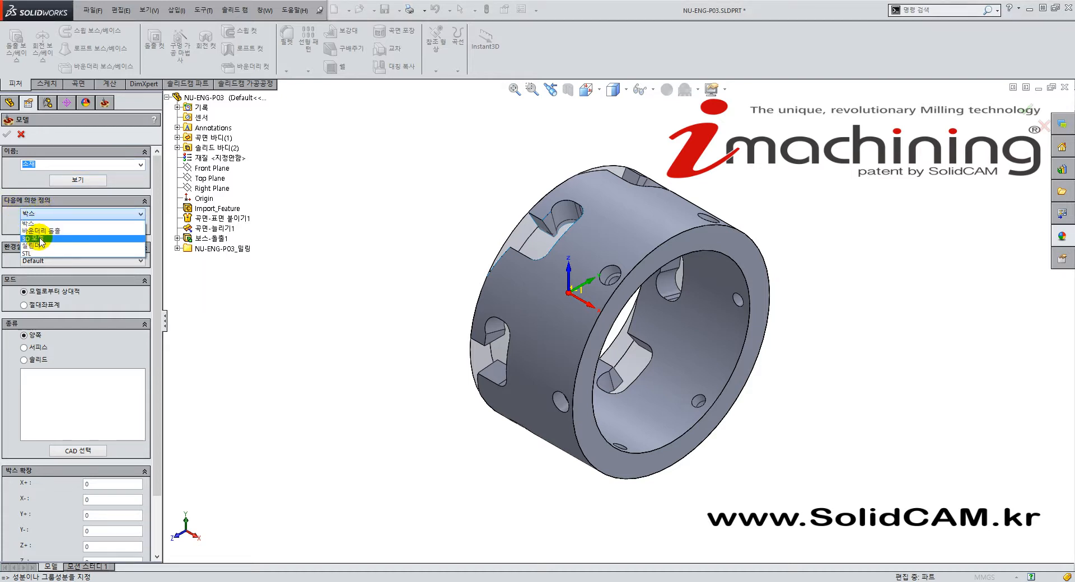
{"action": "left_click", "coordinate": [40, 238]}
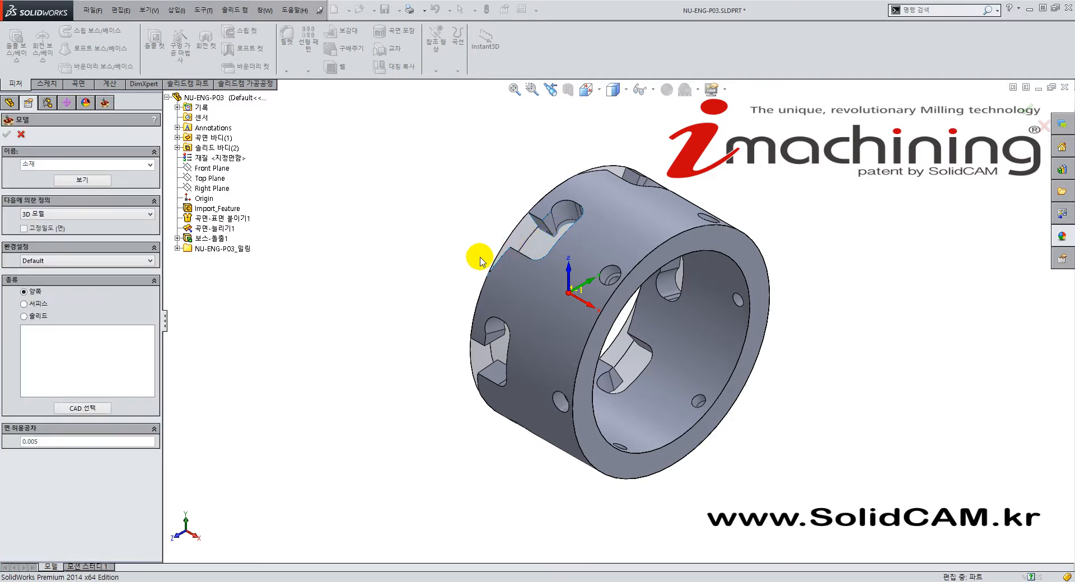
{"action": "left_click", "coordinate": [531, 242]}
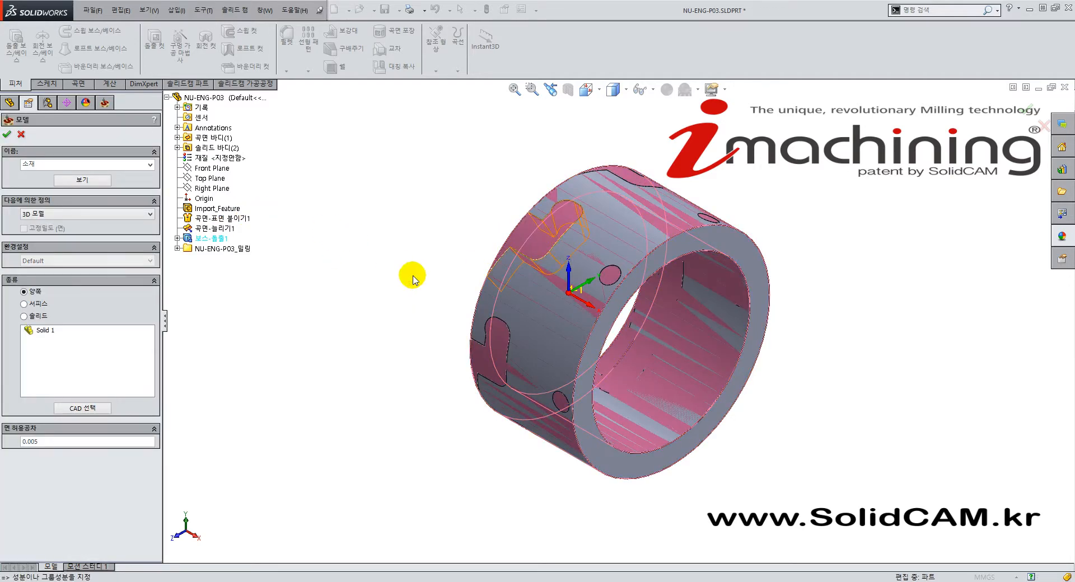
{"action": "middle_click_drag", "start_coordinate": [413, 274], "coordinate": [558, 243]}
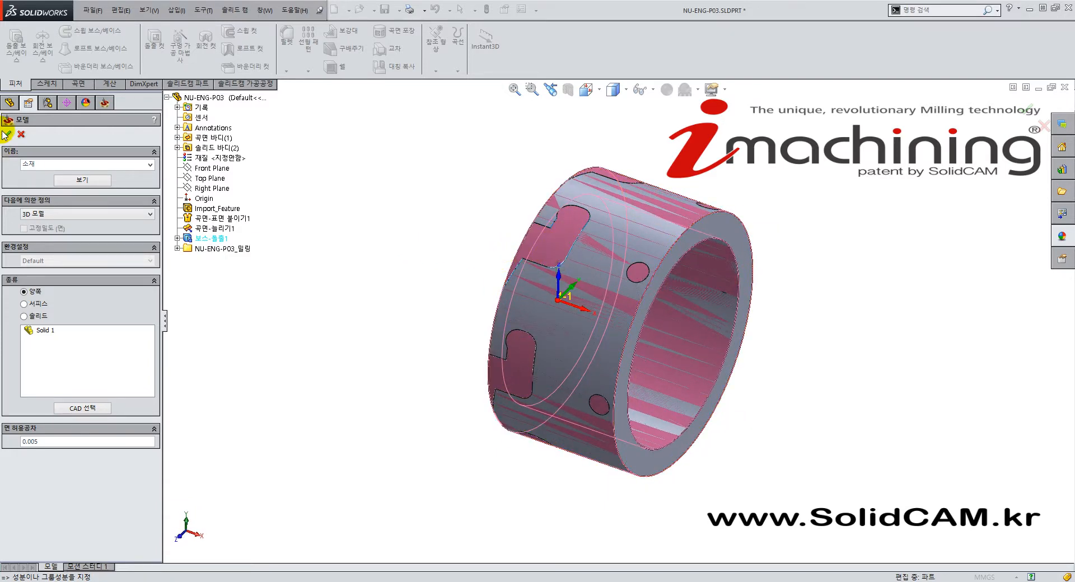
{"action": "left_click", "coordinate": [5, 136]}
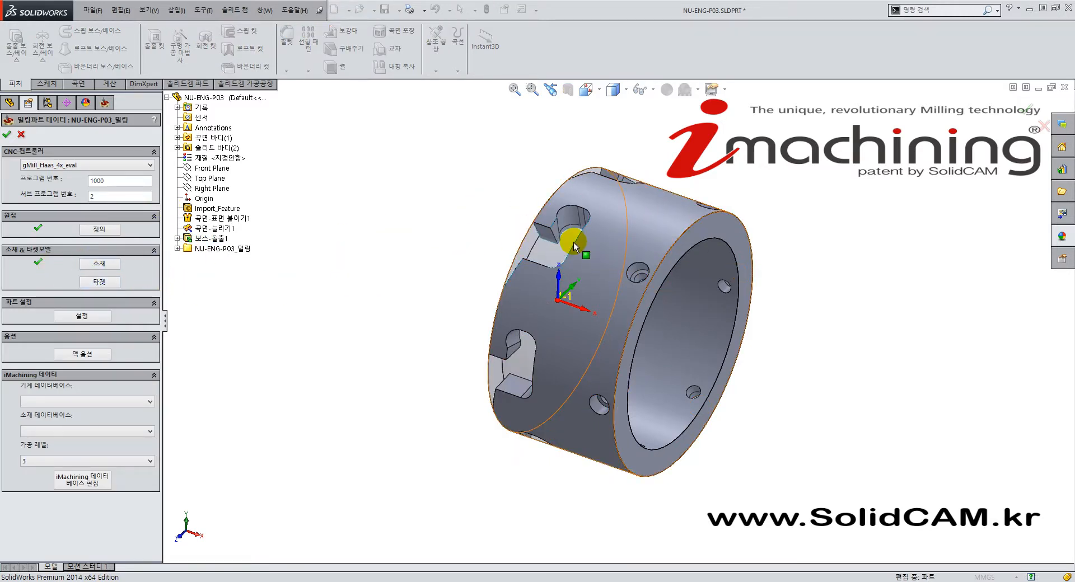
Step: Define the target model from the imported slotted ring solid and save the milling CAM-Part data
{"action": "left_click", "coordinate": [96, 281]}
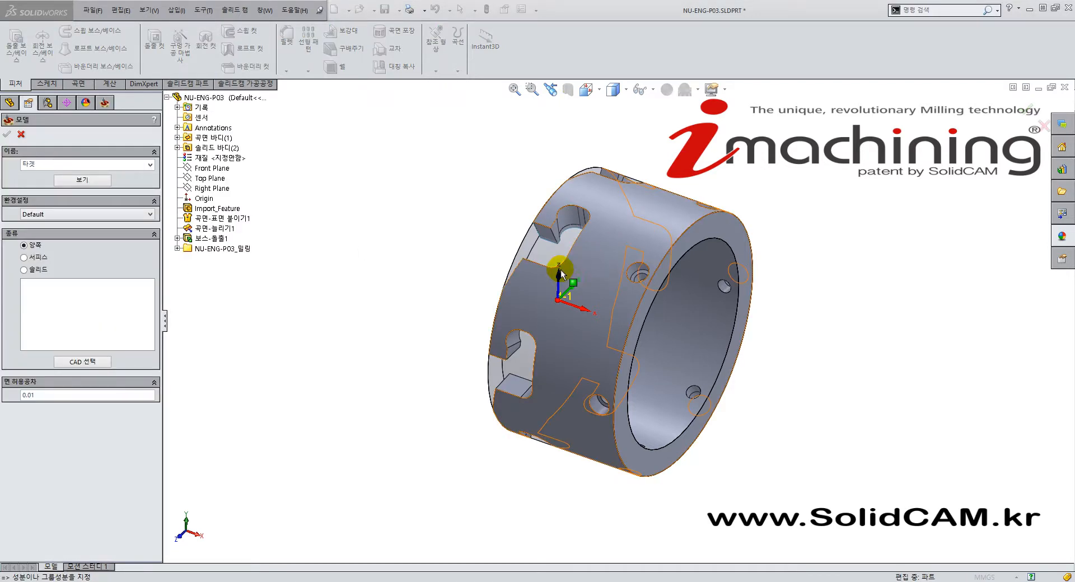
{"action": "left_click", "coordinate": [606, 224]}
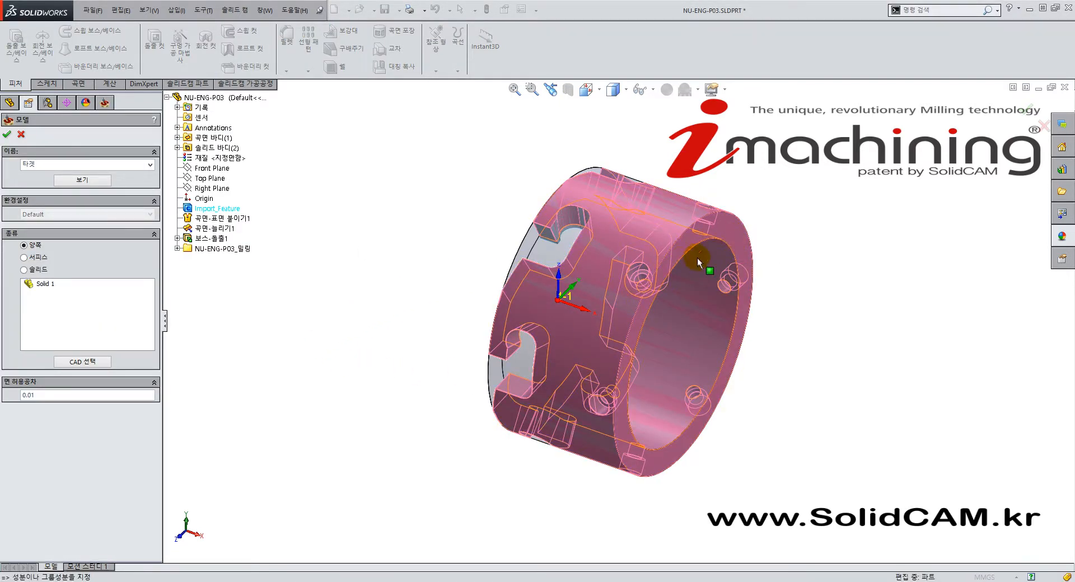
{"action": "left_click", "coordinate": [7, 135]}
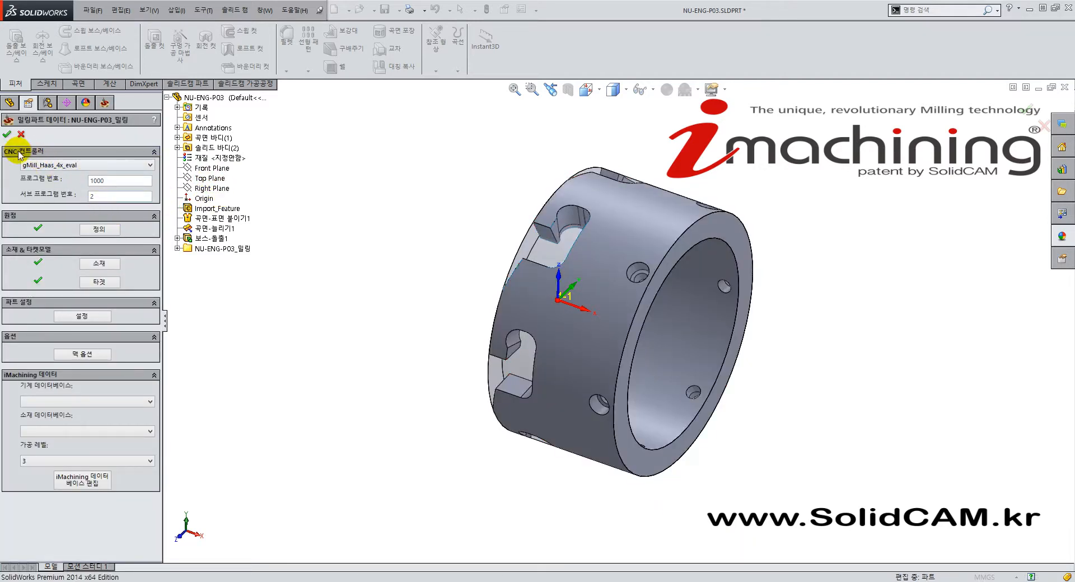
{"action": "left_click", "coordinate": [7, 134]}
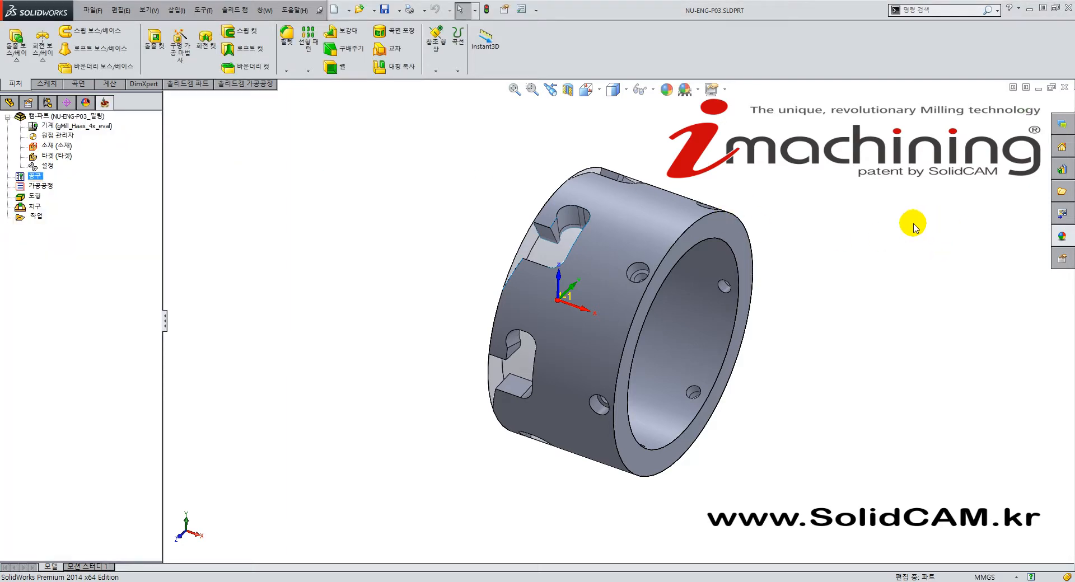
Step: Bring up the SolidCAM machining operation commands and return the model to the Isometric view
{"action": "middle_click_drag", "start_coordinate": [494, 230], "coordinate": [495, 282]}
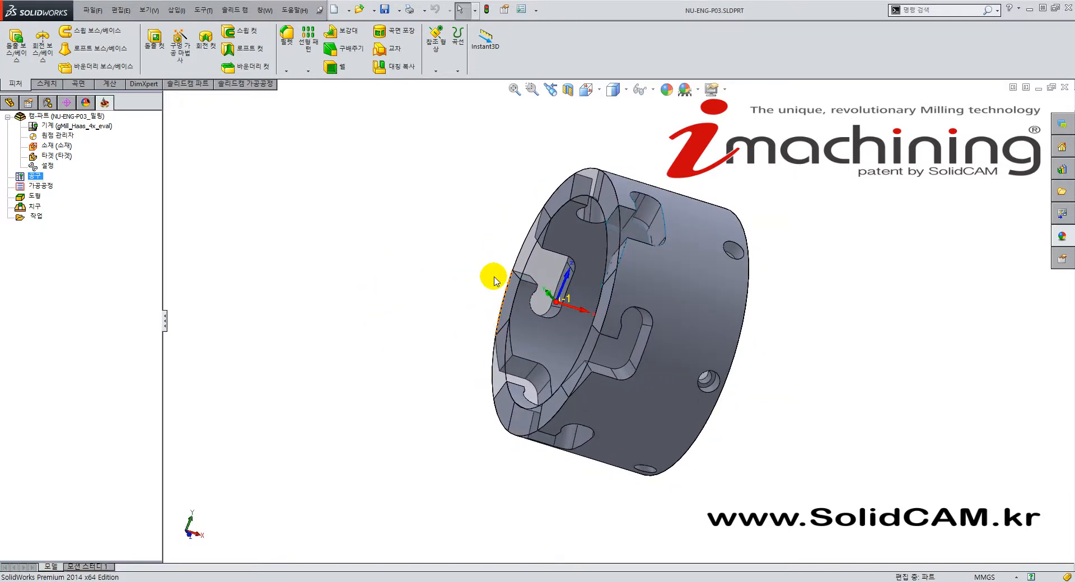
{"action": "left_click", "coordinate": [251, 84]}
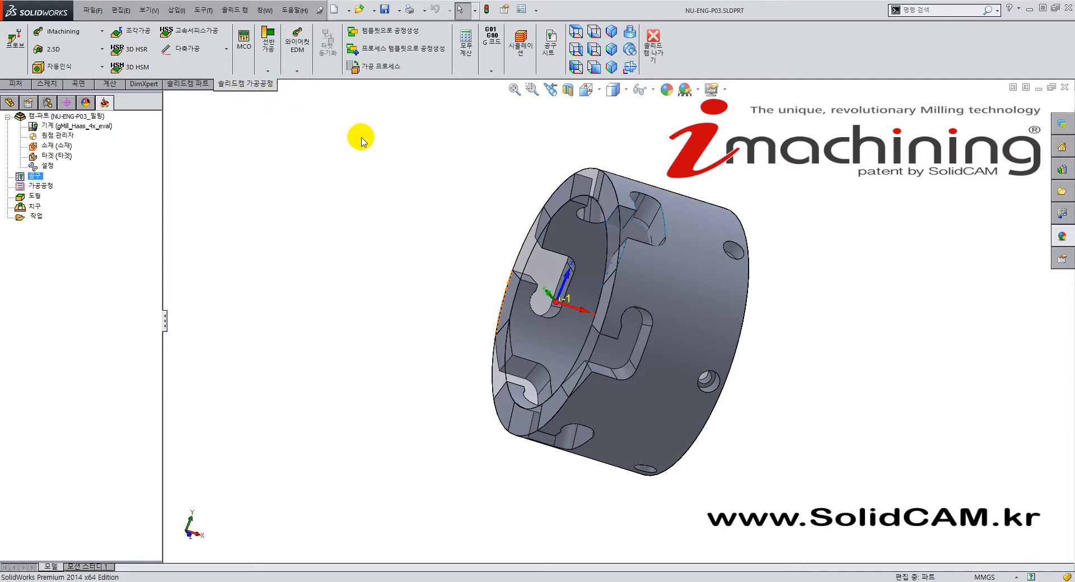
{"action": "key", "text": "ctrl+7"}
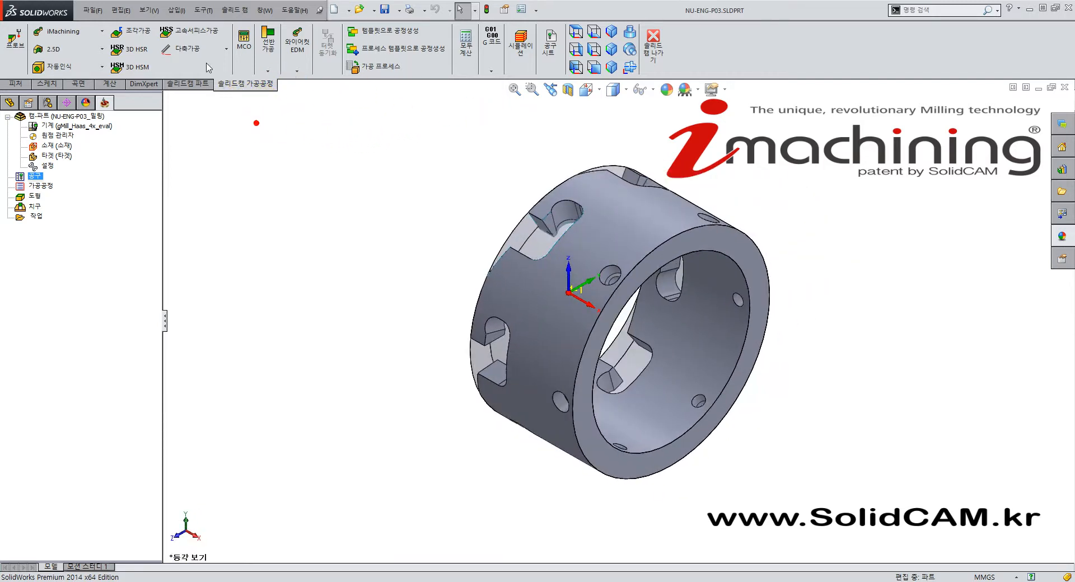
{"action": "left_click", "coordinate": [213, 34]}
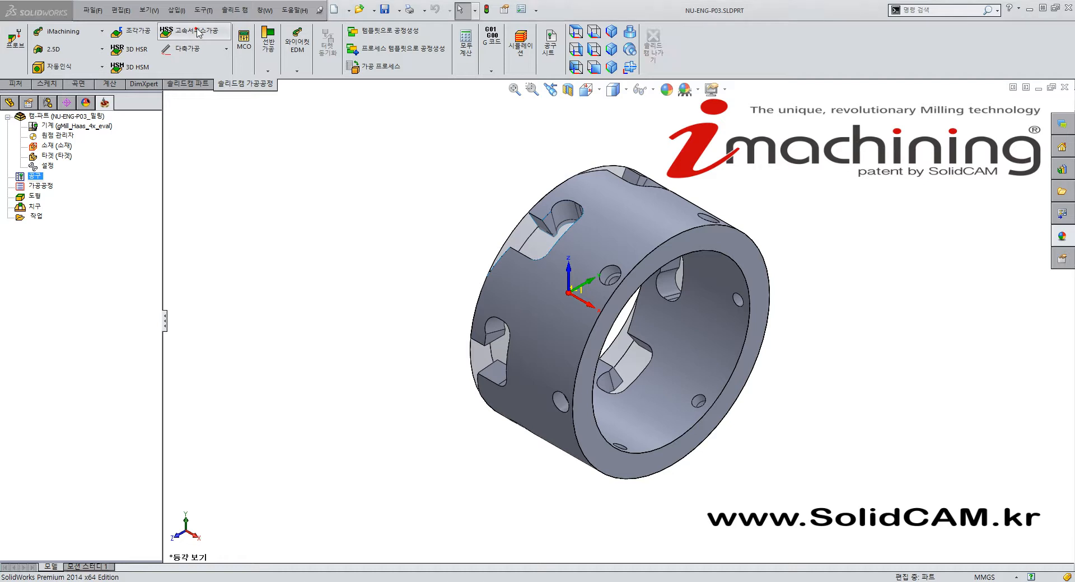
{"action": "left_click_drag", "start_coordinate": [384, 63], "coordinate": [465, 65]}
{"action": "left_click", "coordinate": [323, 92]}
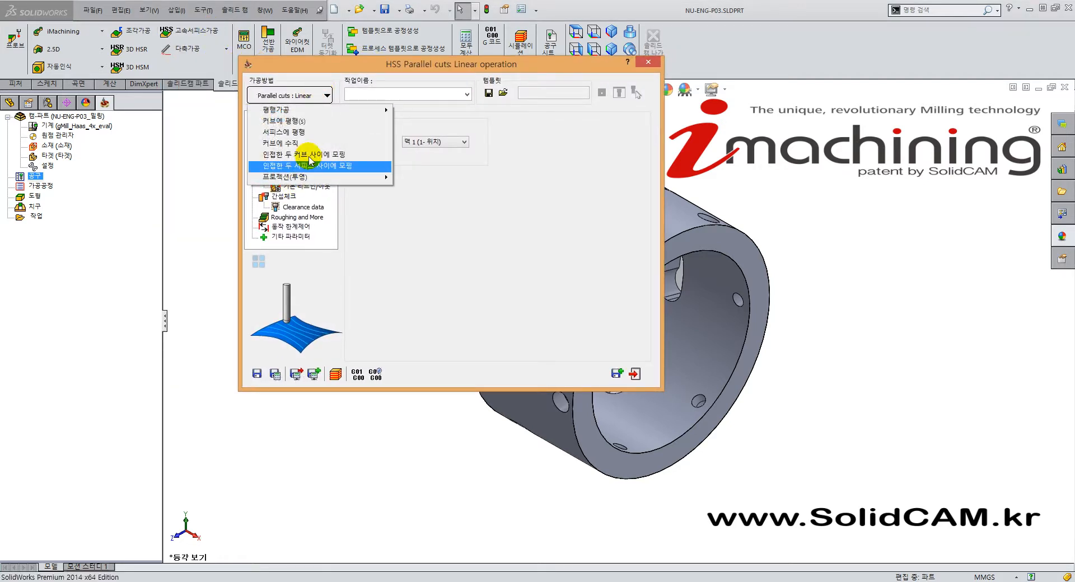
{"action": "left_click", "coordinate": [564, 195]}
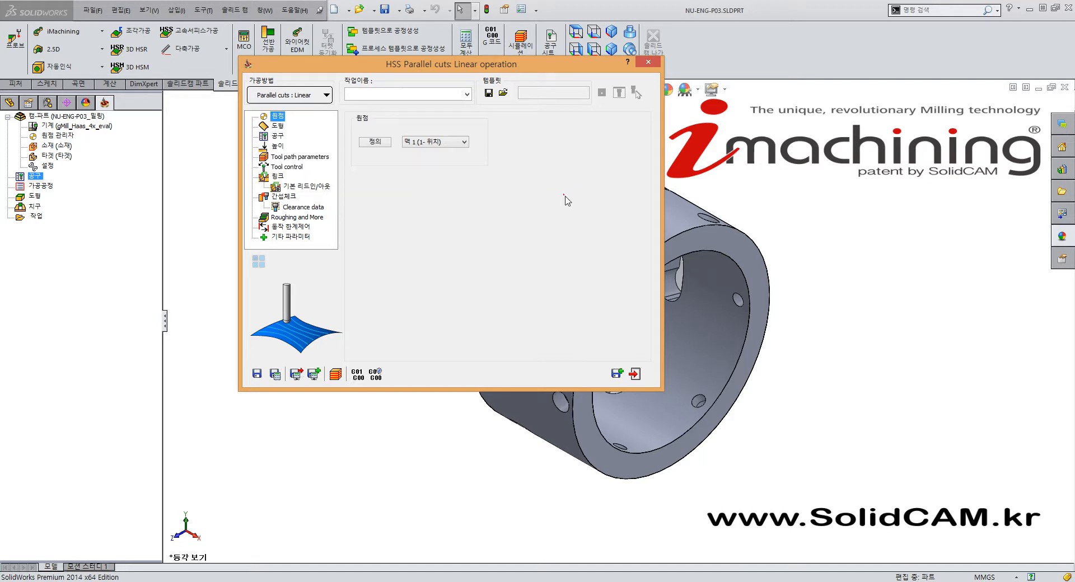
{"action": "left_click", "coordinate": [634, 374]}
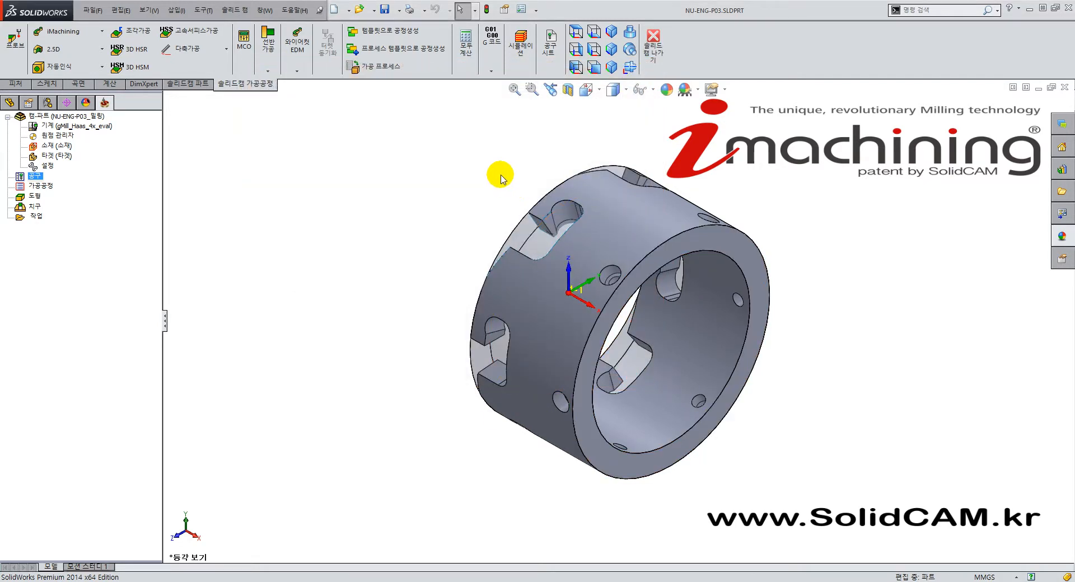
{"action": "left_click", "coordinate": [211, 40]}
{"action": "left_click", "coordinate": [201, 34]}
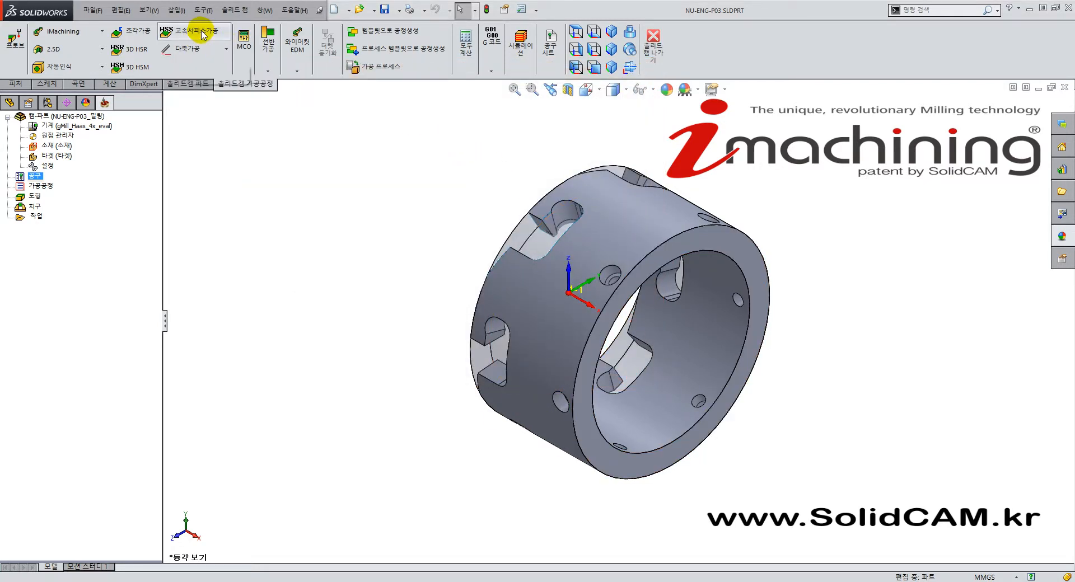
Step: Start a simultaneous 5-axis milling operation (동시 5축 밀링) and check the 4-axis output format in its tool axis control settings
{"action": "left_click", "coordinate": [207, 49]}
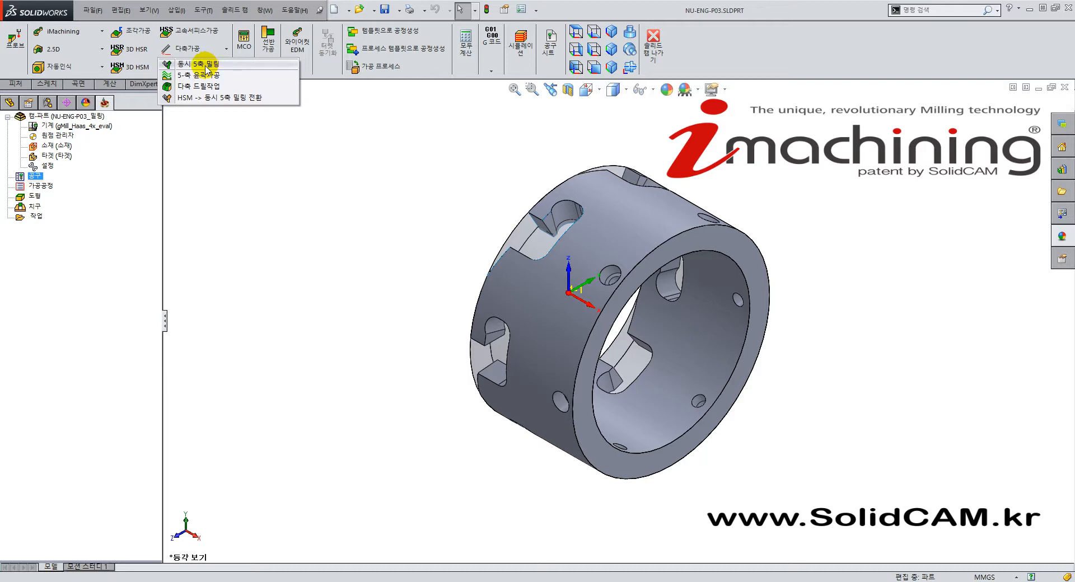
{"action": "left_click", "coordinate": [199, 65]}
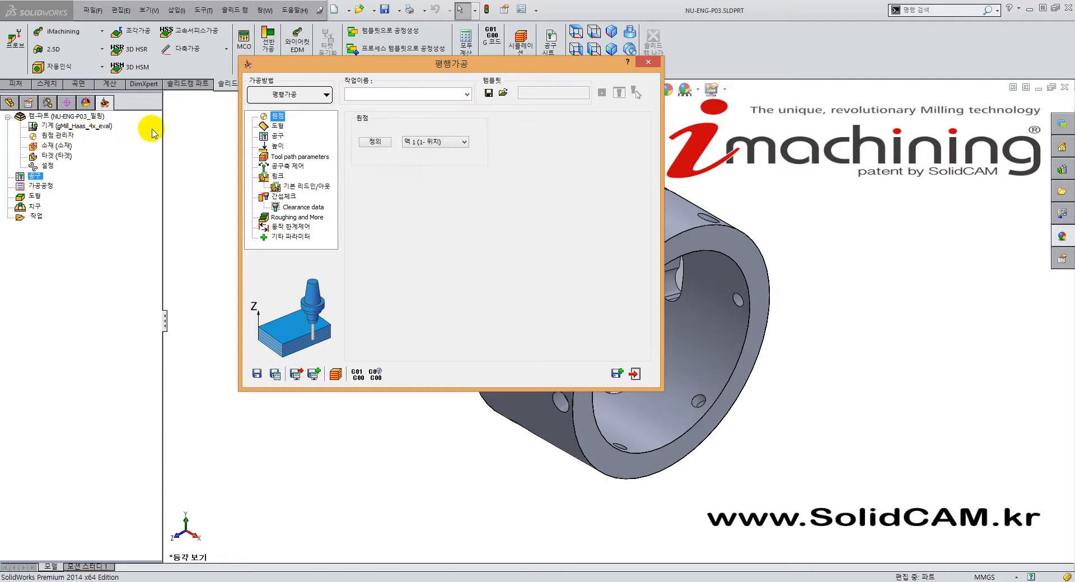
{"action": "left_click", "coordinate": [287, 166]}
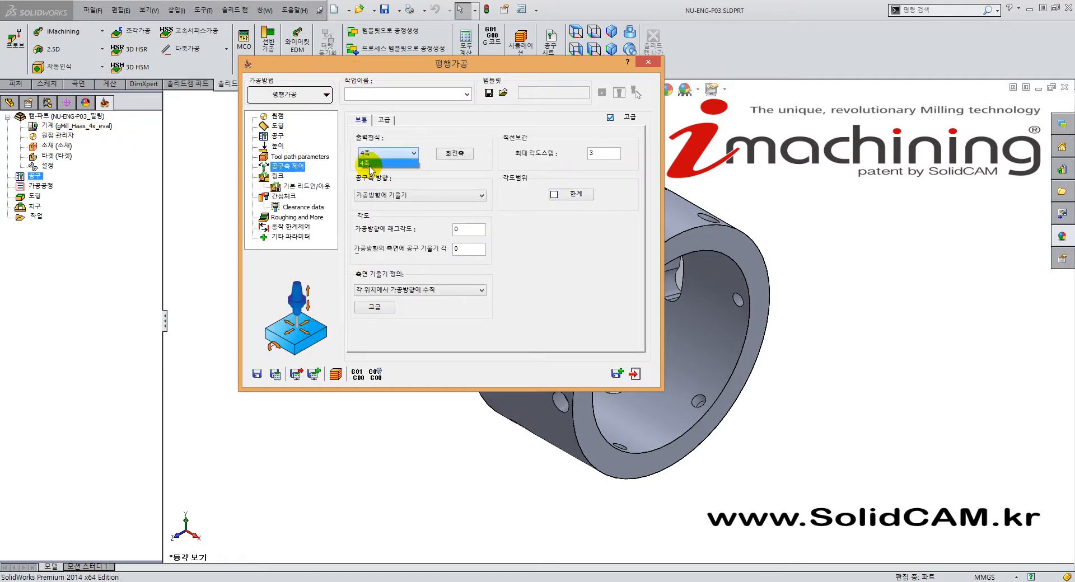
{"action": "left_click", "coordinate": [342, 124]}
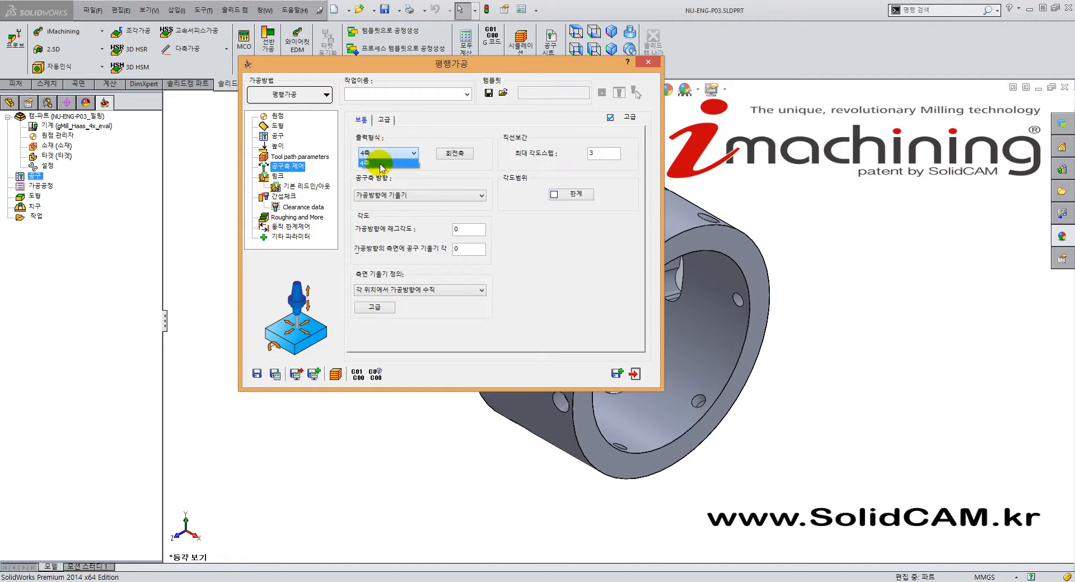
{"action": "left_click", "coordinate": [272, 117]}
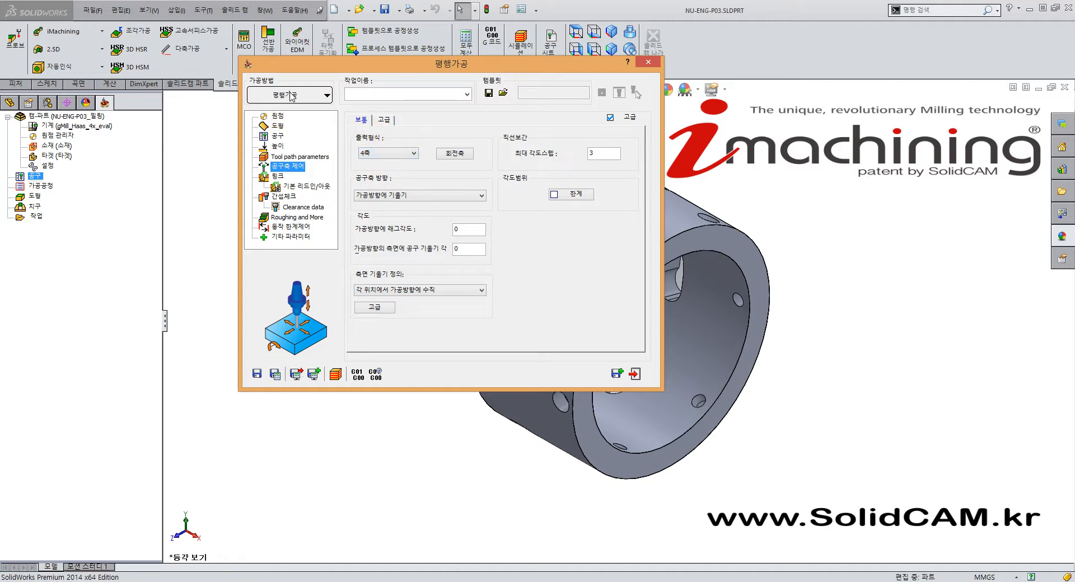
Step: Set the operation's machining strategy to morphing between two adjacent curves (인접한 두 커브 사이에 모핑) after inspecting the ring's slots
{"action": "left_click", "coordinate": [290, 95]}
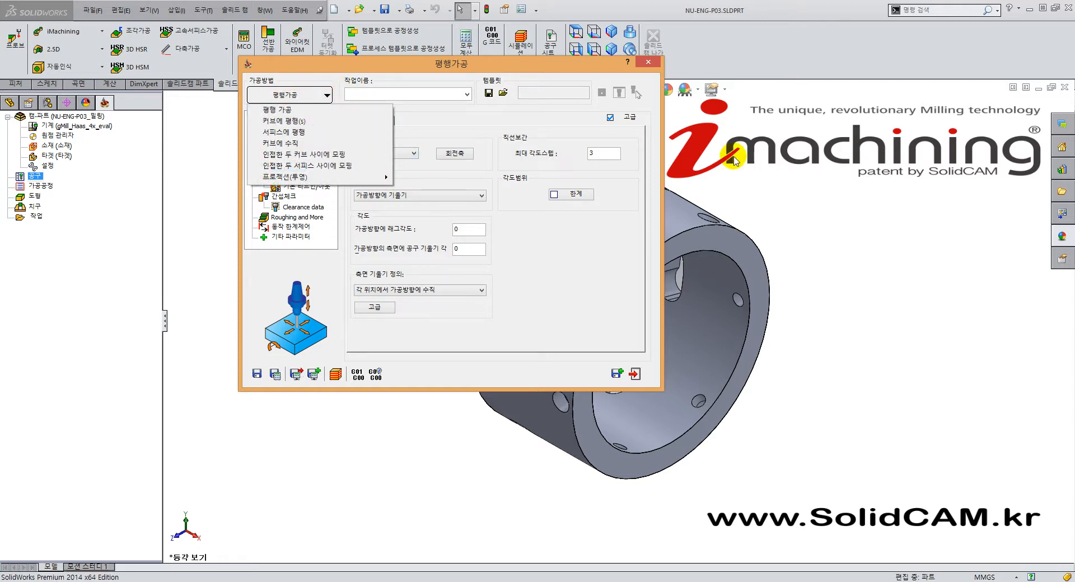
{"action": "left_click_drag", "start_coordinate": [582, 64], "coordinate": [297, 76]}
{"action": "middle_click_drag", "start_coordinate": [537, 269], "coordinate": [703, 271]}
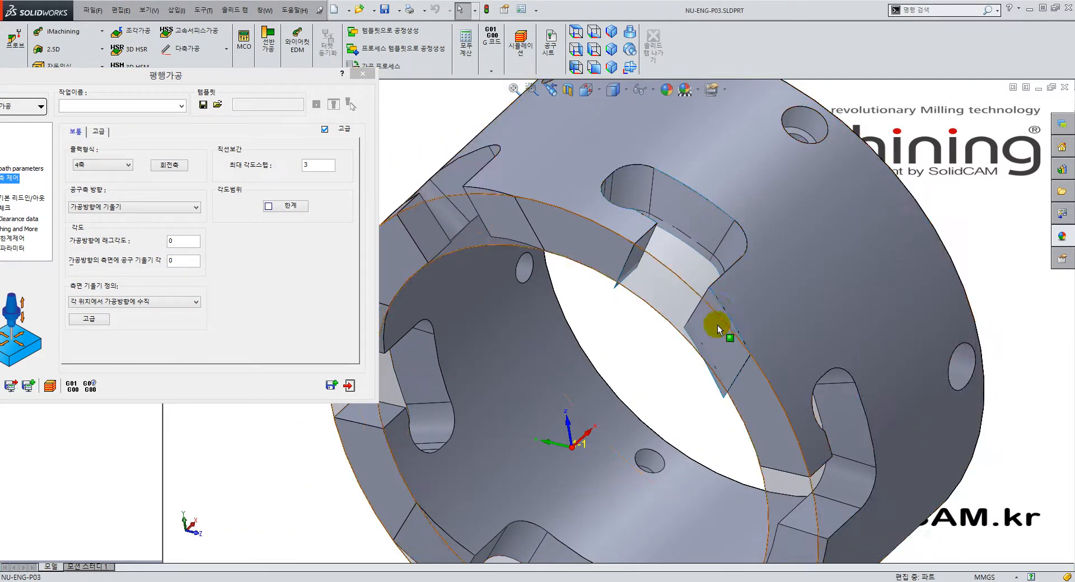
{"action": "left_click_drag", "start_coordinate": [192, 73], "coordinate": [510, 62]}
{"action": "left_click", "coordinate": [343, 96]}
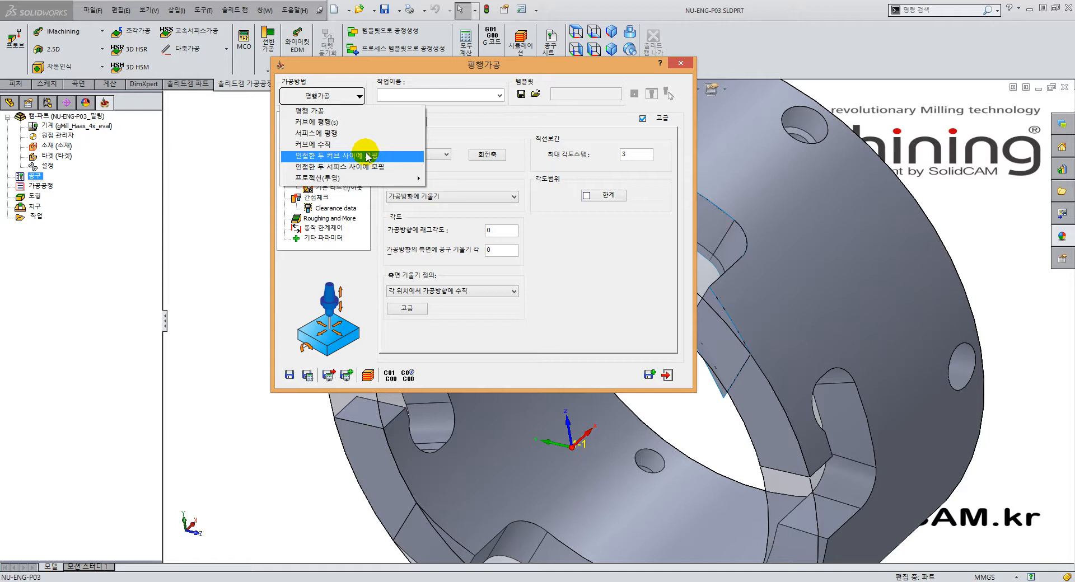
{"action": "left_click", "coordinate": [368, 158]}
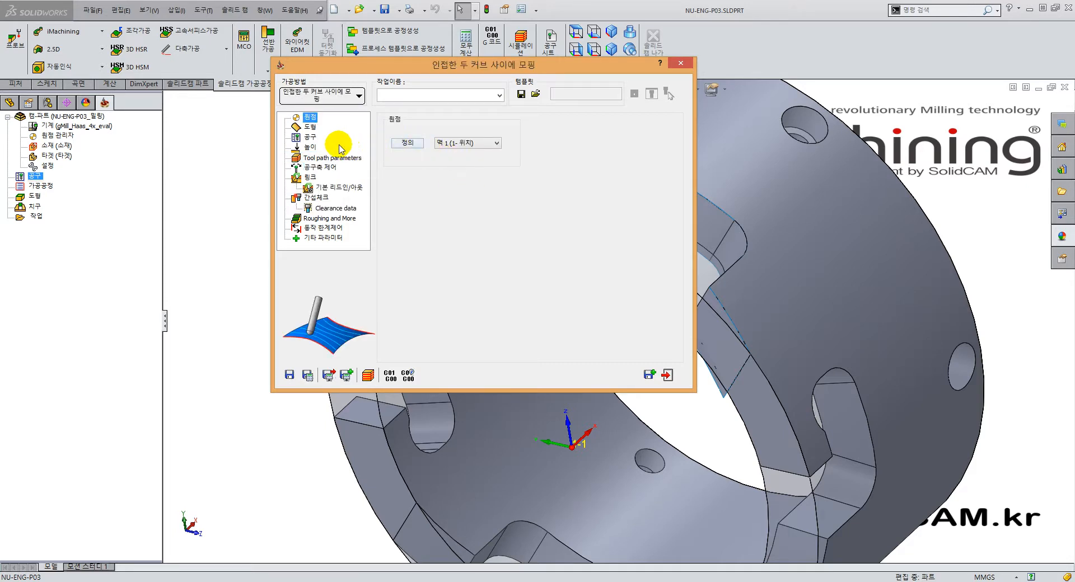
Step: Start a new drive surface (드라이브 서피스) geometry and select the extension face and adjoining wall faces on one side of the slot
{"action": "left_click", "coordinate": [310, 127]}
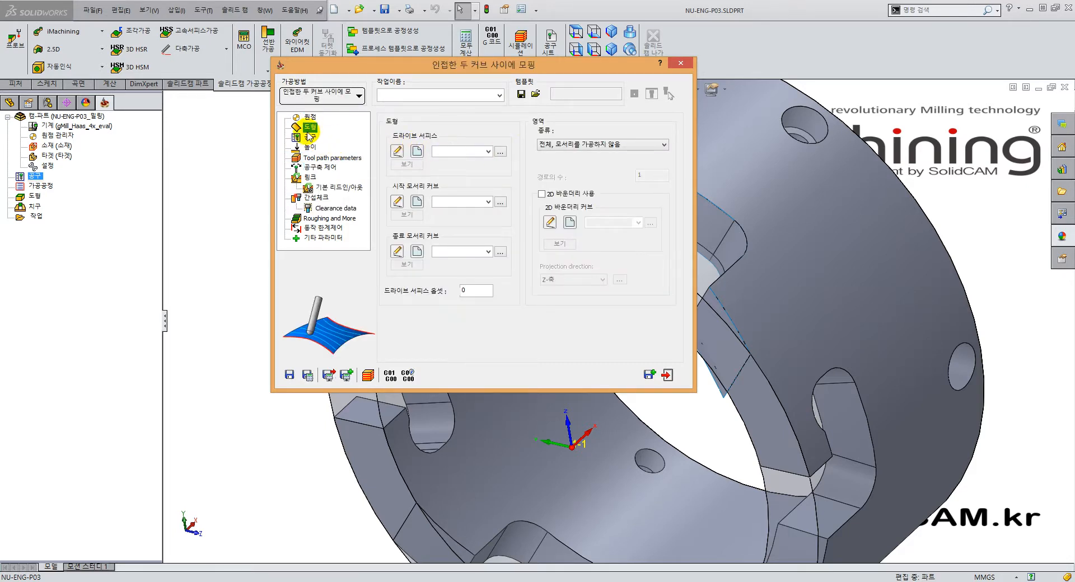
{"action": "left_click", "coordinate": [417, 152]}
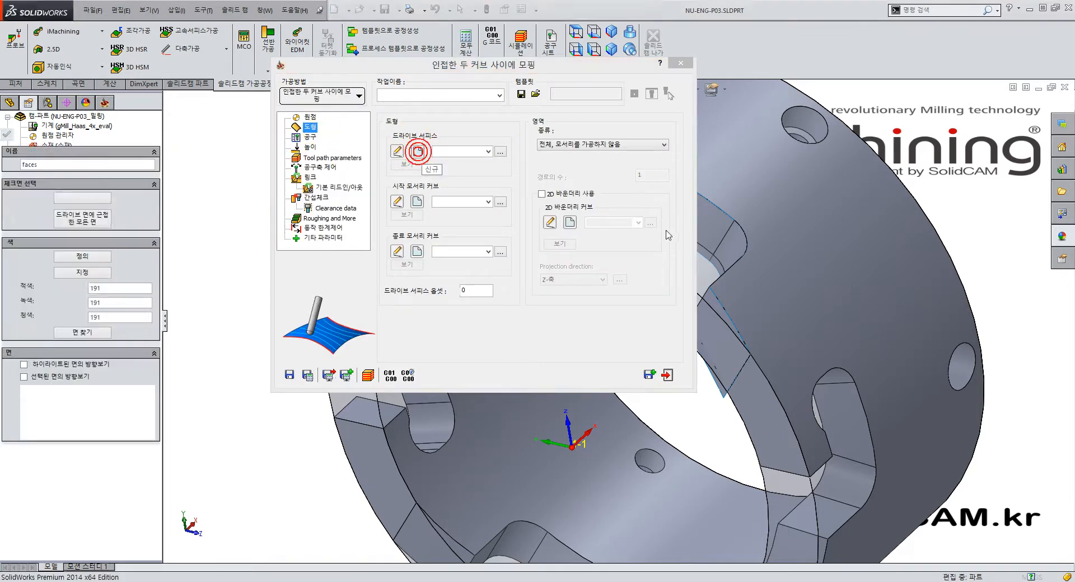
{"action": "scroll", "coordinate": [678, 356], "scroll_direction": "down", "scroll_amount": 4}
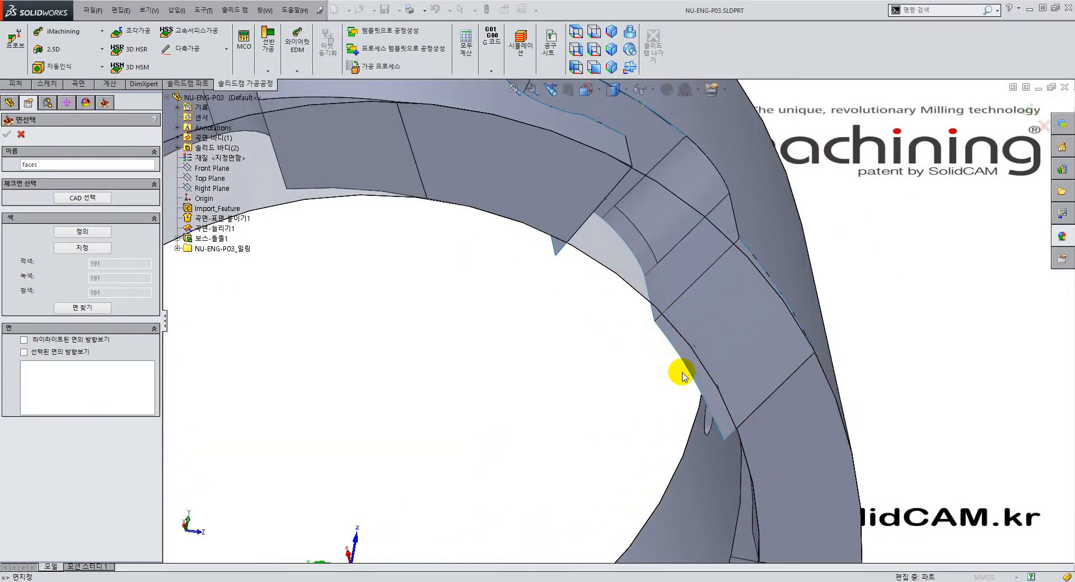
{"action": "left_click", "coordinate": [684, 353]}
{"action": "middle_click_drag", "start_coordinate": [647, 295], "coordinate": [614, 177]}
{"action": "left_click", "coordinate": [613, 267]}
{"action": "left_click", "coordinate": [553, 229]}
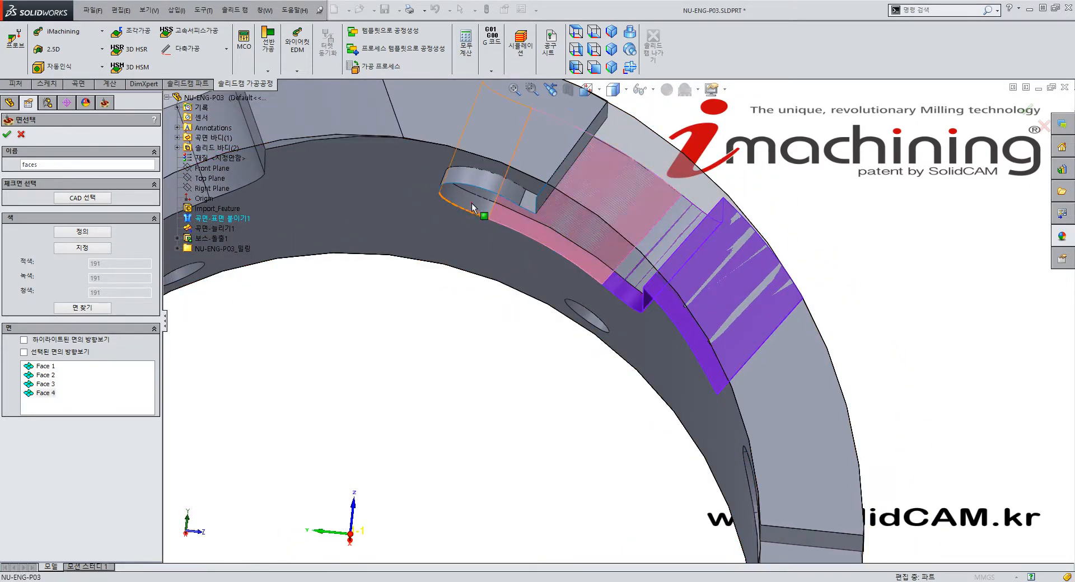
Step: Add the slot's rounded-end and opposite wall faces to the drive surface selection and accept it
{"action": "middle_click_drag", "start_coordinate": [471, 203], "coordinate": [487, 140]}
{"action": "left_click", "coordinate": [462, 164]}
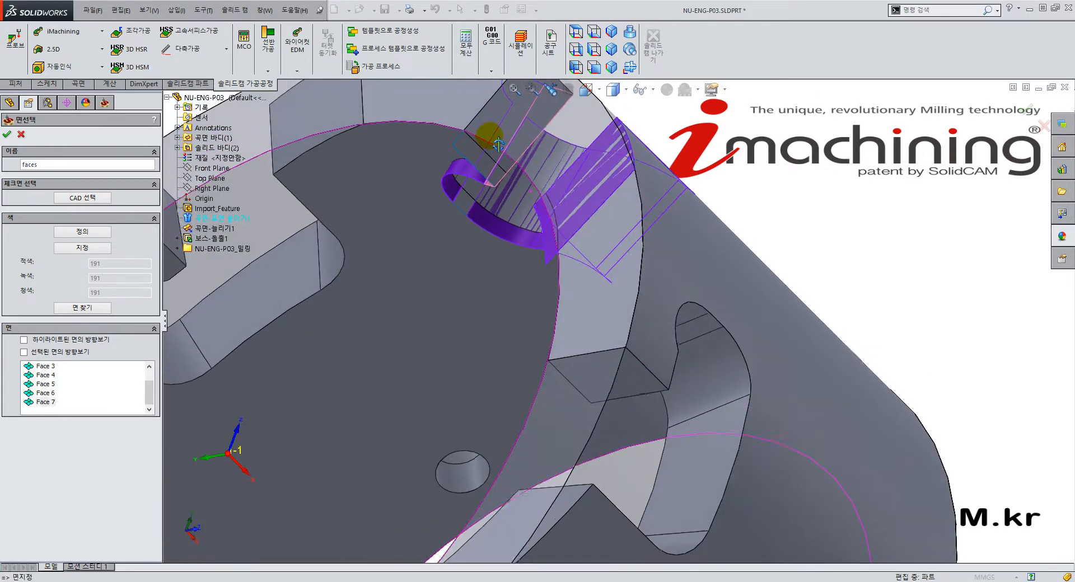
{"action": "left_click", "coordinate": [476, 157]}
{"action": "left_click", "coordinate": [460, 205]}
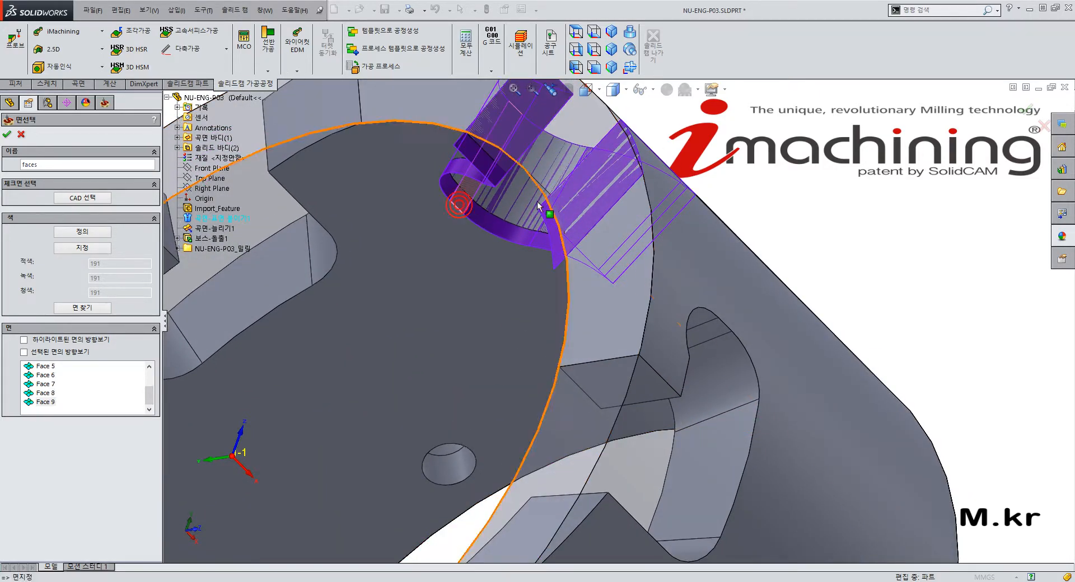
{"action": "middle_click_drag", "start_coordinate": [546, 207], "coordinate": [181, 187]}
{"action": "scroll", "coordinate": [512, 257], "scroll_direction": "down", "scroll_amount": 2}
{"action": "scroll", "coordinate": [513, 257], "scroll_direction": "up", "scroll_amount": 5}
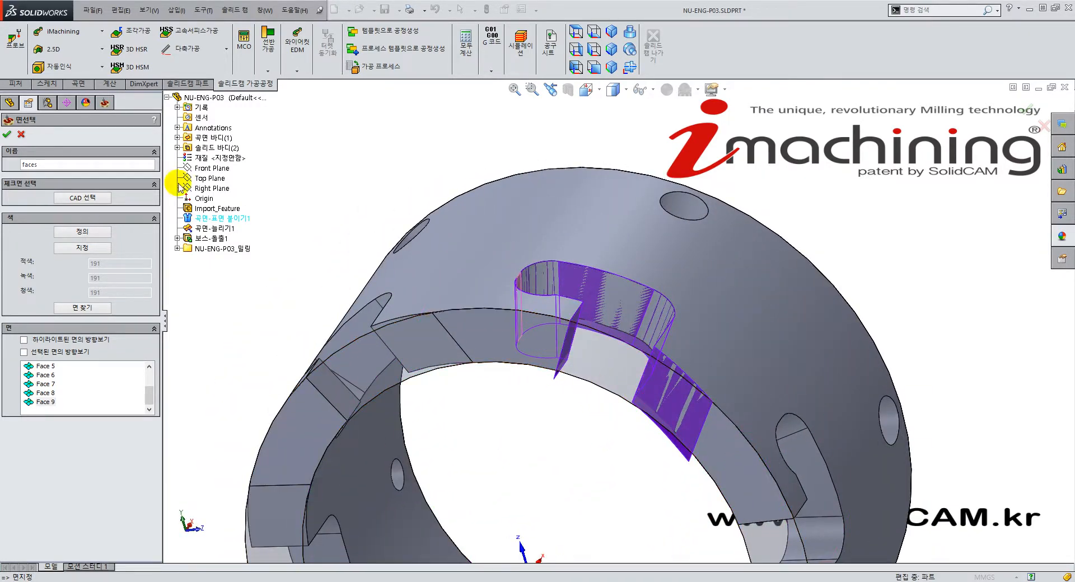
{"action": "left_click", "coordinate": [8, 135]}
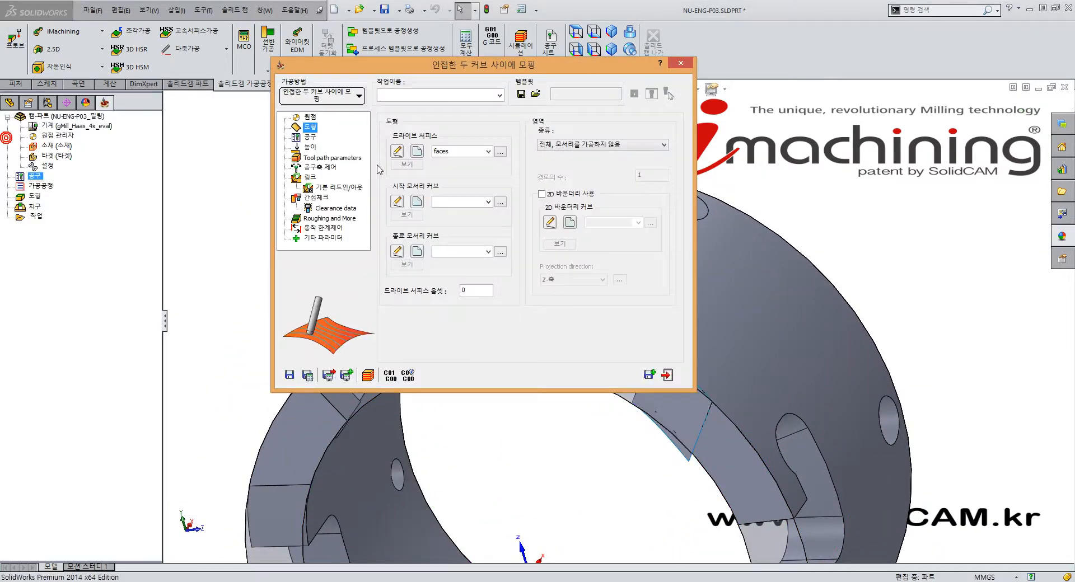
Step: Start the start edge curve (시작 모서리 커브) and chain the slot's outer edges from the extension face around the corner onto the long side
{"action": "left_click", "coordinate": [417, 201]}
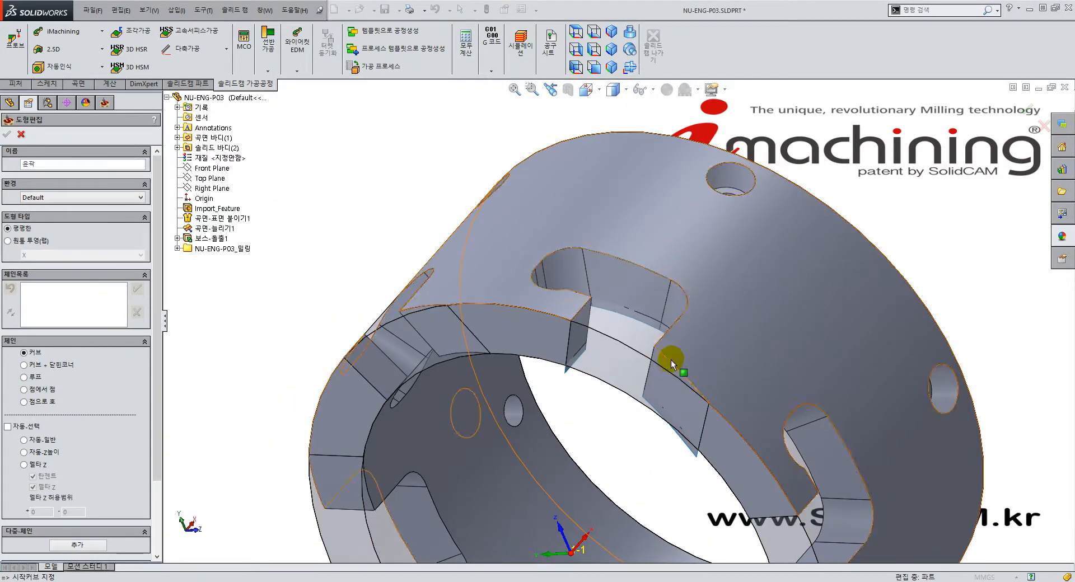
{"action": "left_click", "coordinate": [669, 360]}
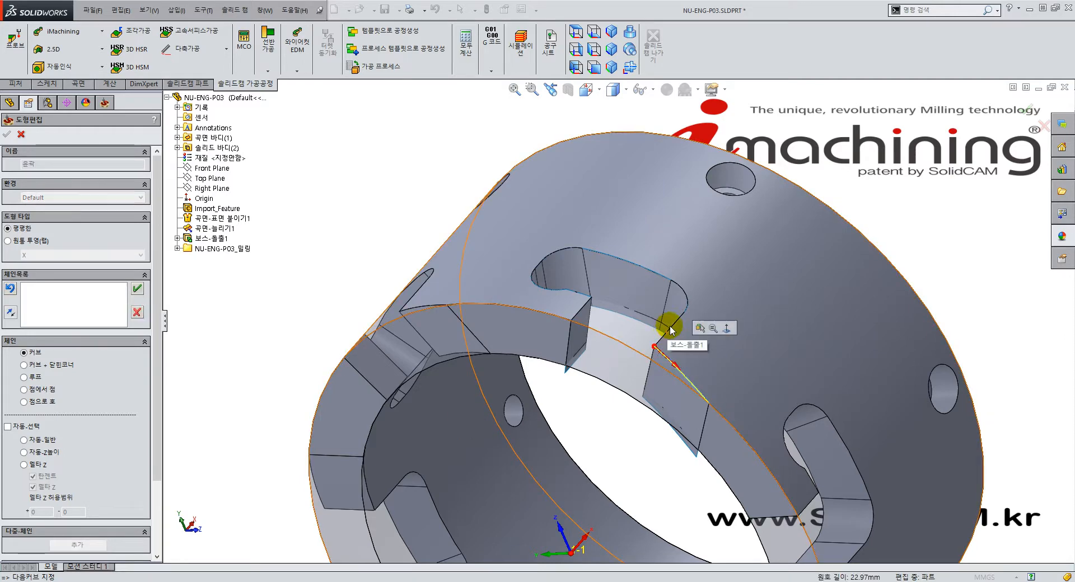
{"action": "middle_click_drag", "start_coordinate": [674, 328], "coordinate": [693, 365]}
{"action": "scroll", "coordinate": [644, 325], "scroll_direction": "down", "scroll_amount": 2}
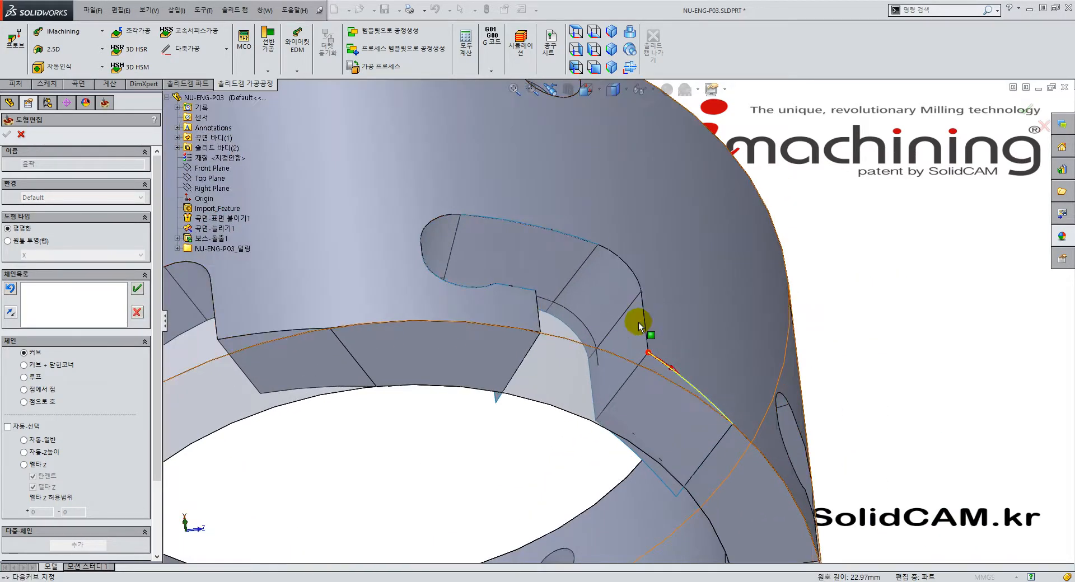
{"action": "left_click", "coordinate": [644, 323]}
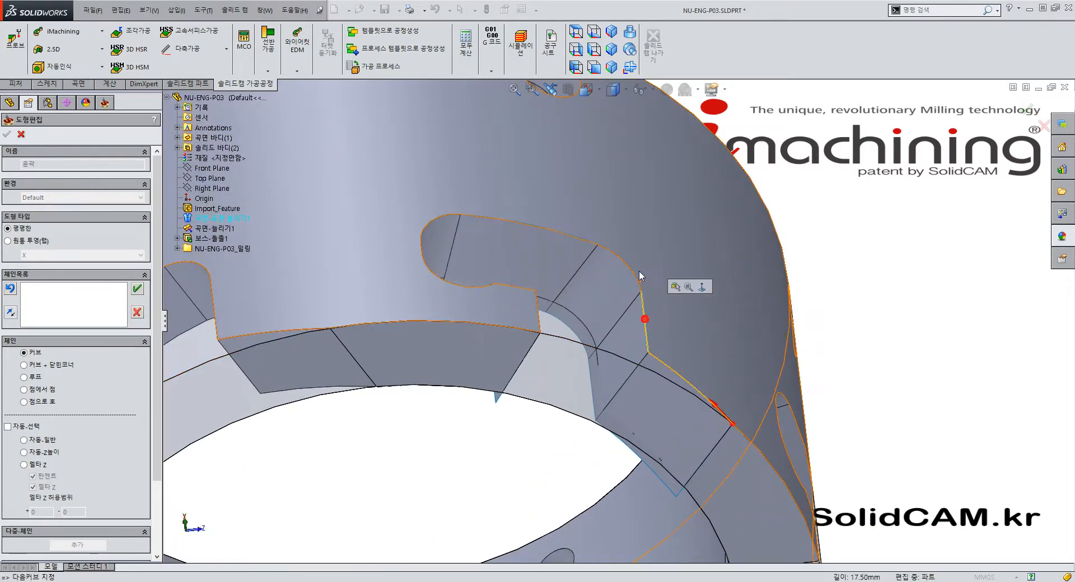
{"action": "left_click", "coordinate": [584, 241]}
{"action": "left_click", "coordinate": [499, 217]}
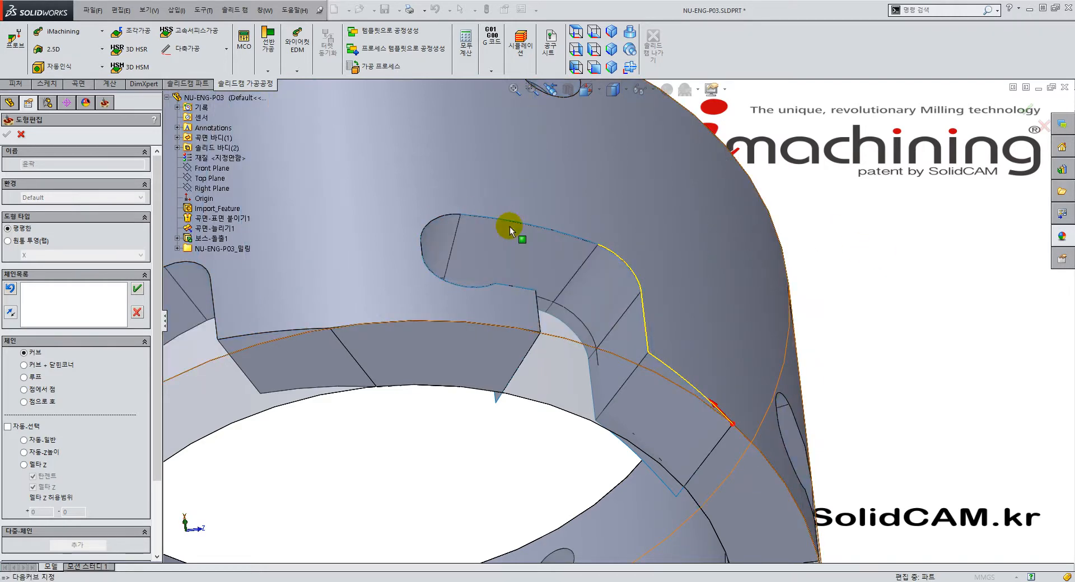
{"action": "left_click", "coordinate": [513, 223]}
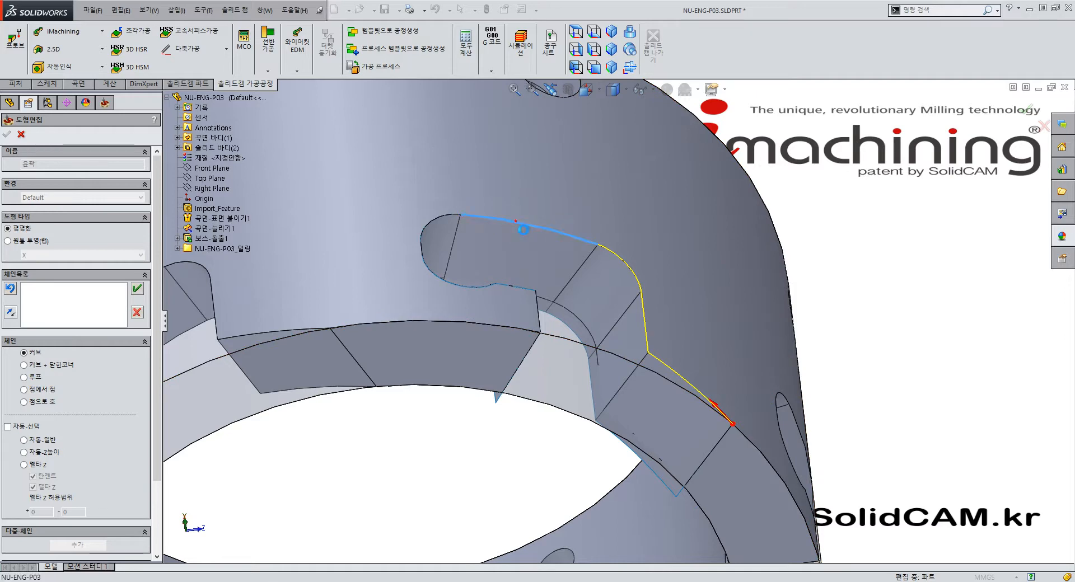
Step: Continue the start edge chain around the slot's rounded end to the opposite wall's outer edge and accept the geometry
{"action": "left_click", "coordinate": [441, 215]}
{"action": "left_click", "coordinate": [420, 248]}
{"action": "left_click", "coordinate": [515, 287]}
{"action": "left_click", "coordinate": [537, 309]}
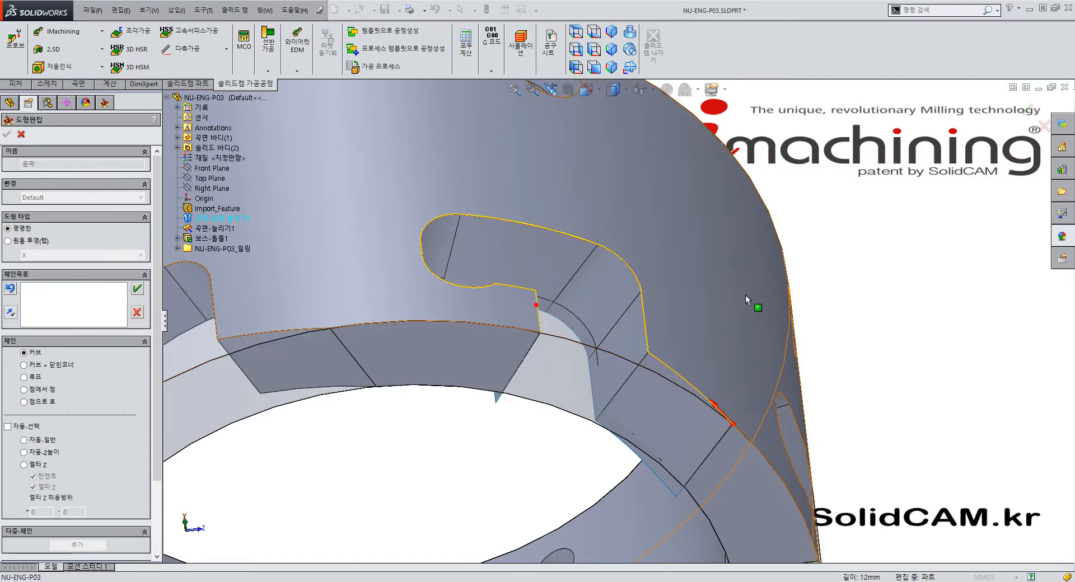
{"action": "middle_click_drag", "start_coordinate": [631, 288], "coordinate": [627, 409]}
{"action": "left_click", "coordinate": [138, 290]}
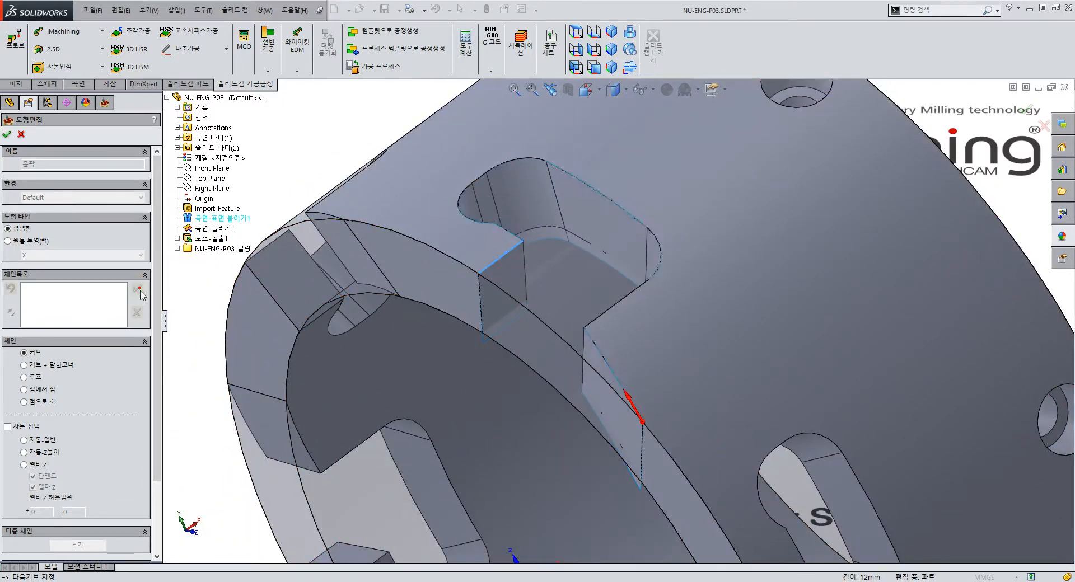
{"action": "left_click", "coordinate": [7, 136]}
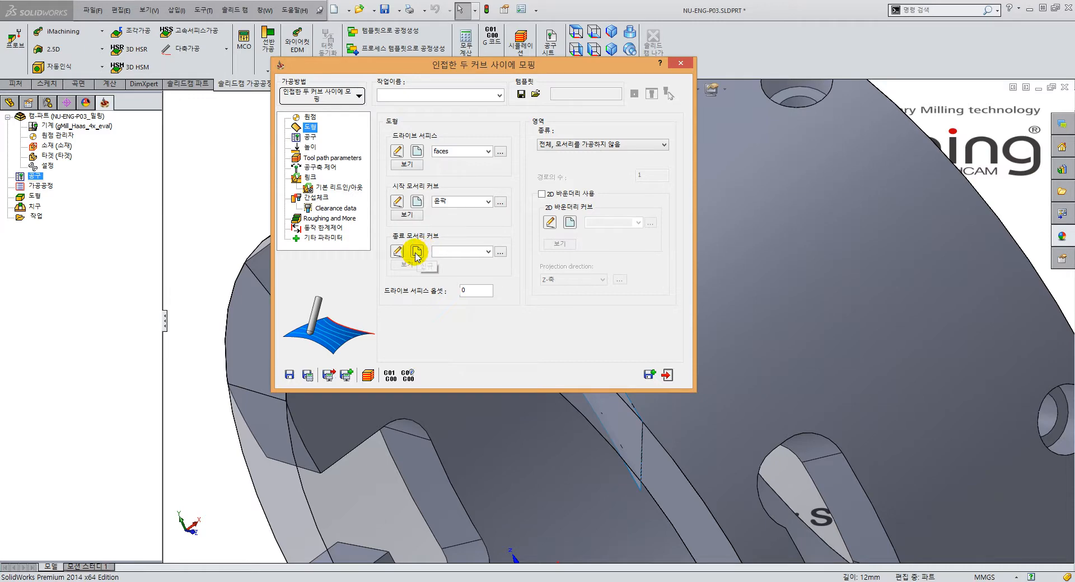
Step: Start the end edge curve (종료 모서리 커브) and chain the slot's inner edges from the extension face through the first corner
{"action": "middle_click_drag", "start_coordinate": [666, 375], "coordinate": [584, 290]}
{"action": "scroll", "coordinate": [560, 321], "scroll_direction": "up", "scroll_amount": 6}
{"action": "middle_click_drag", "start_coordinate": [552, 418], "coordinate": [591, 240], "text": "ctrl"}
{"action": "middle_click_drag", "start_coordinate": [575, 293], "coordinate": [597, 345]}
{"action": "scroll", "coordinate": [612, 288], "scroll_direction": "down", "scroll_amount": 5}
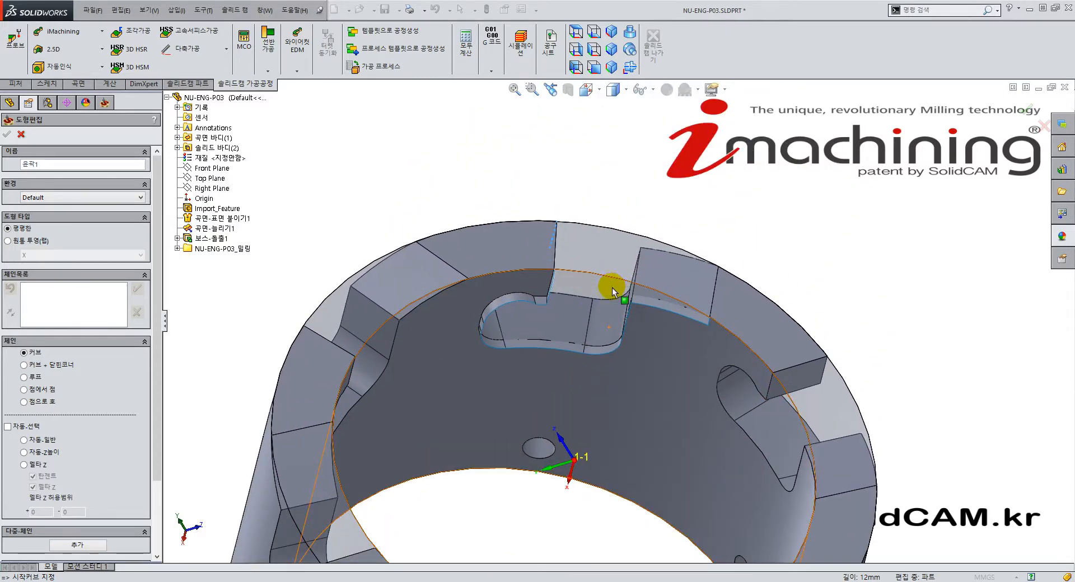
{"action": "left_click", "coordinate": [661, 308]}
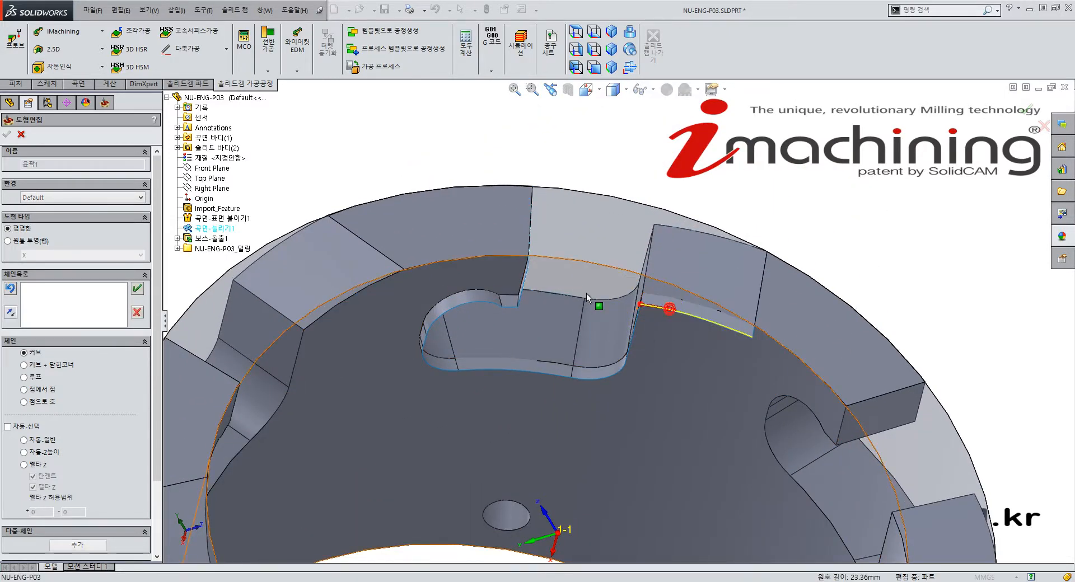
{"action": "middle_click_drag", "start_coordinate": [663, 310], "coordinate": [618, 339]}
{"action": "left_click", "coordinate": [619, 339]}
{"action": "left_click", "coordinate": [557, 354]}
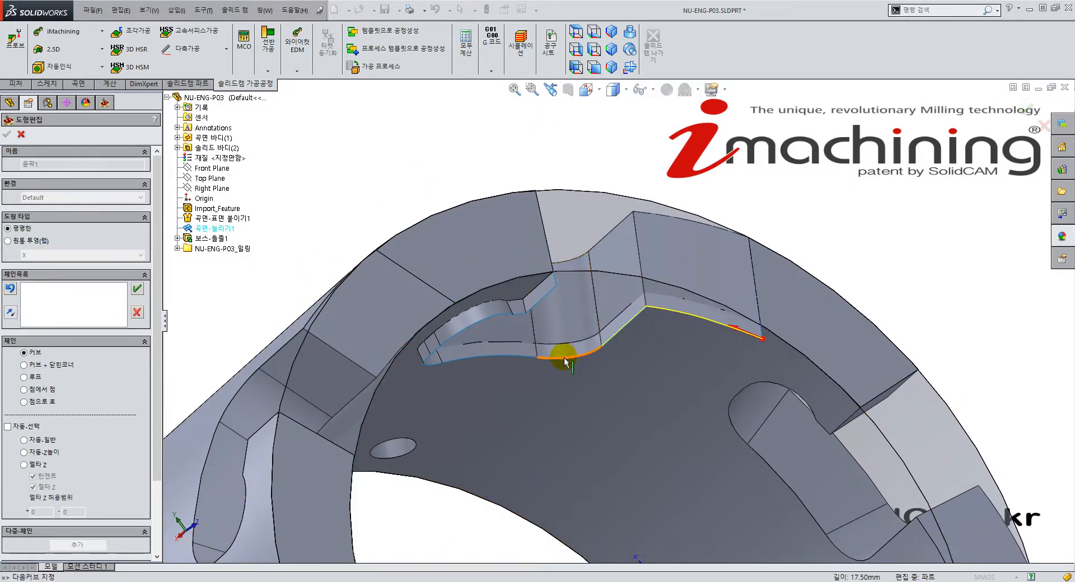
Step: Continue the end edge chain along the slot's inner long side and rounded end to the opposite wall, and accept the geometry
{"action": "left_click", "coordinate": [498, 358]}
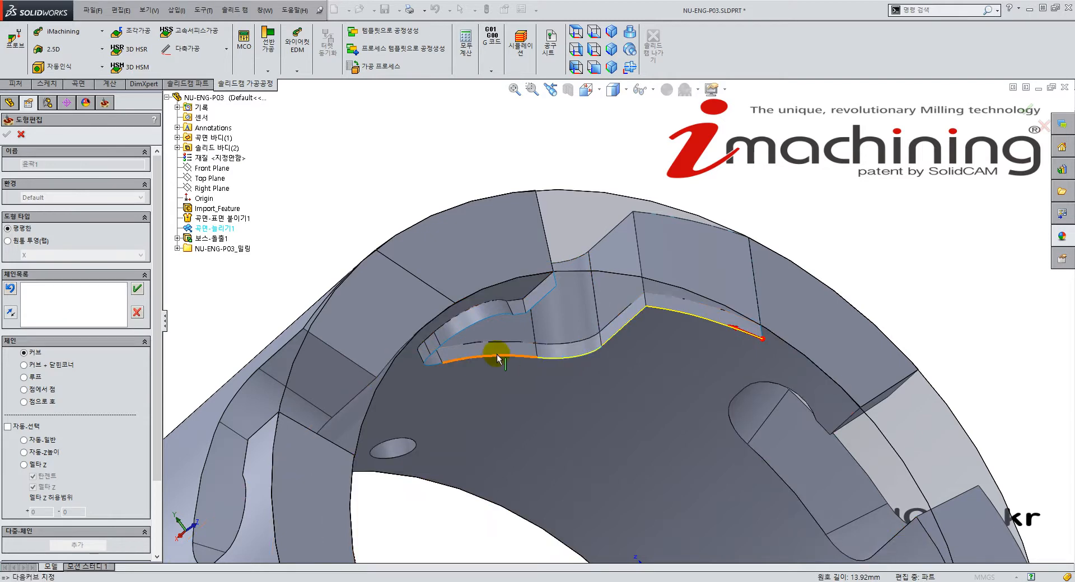
{"action": "left_click", "coordinate": [429, 358]}
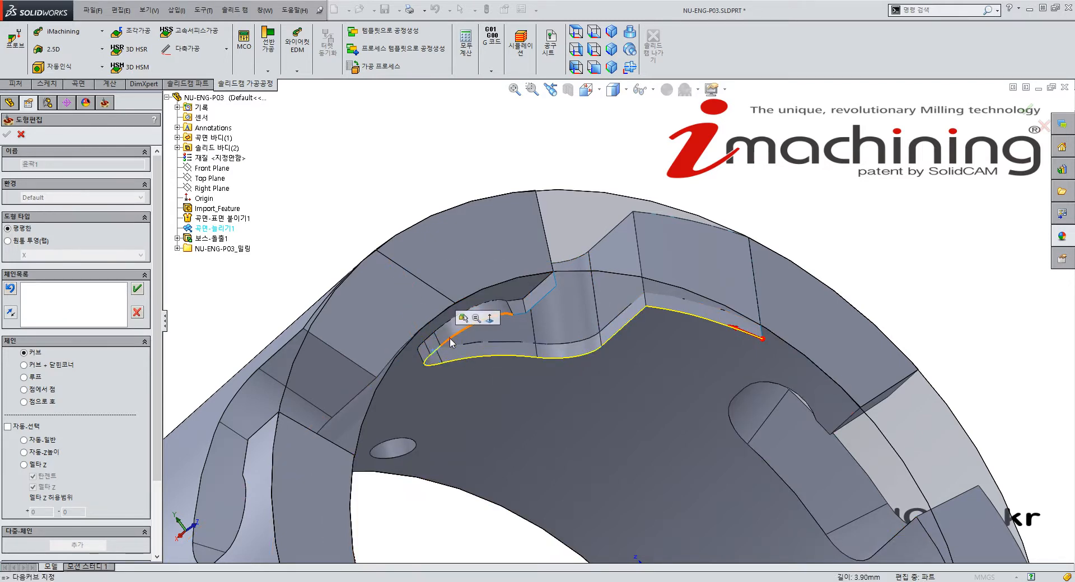
{"action": "left_click", "coordinate": [521, 318]}
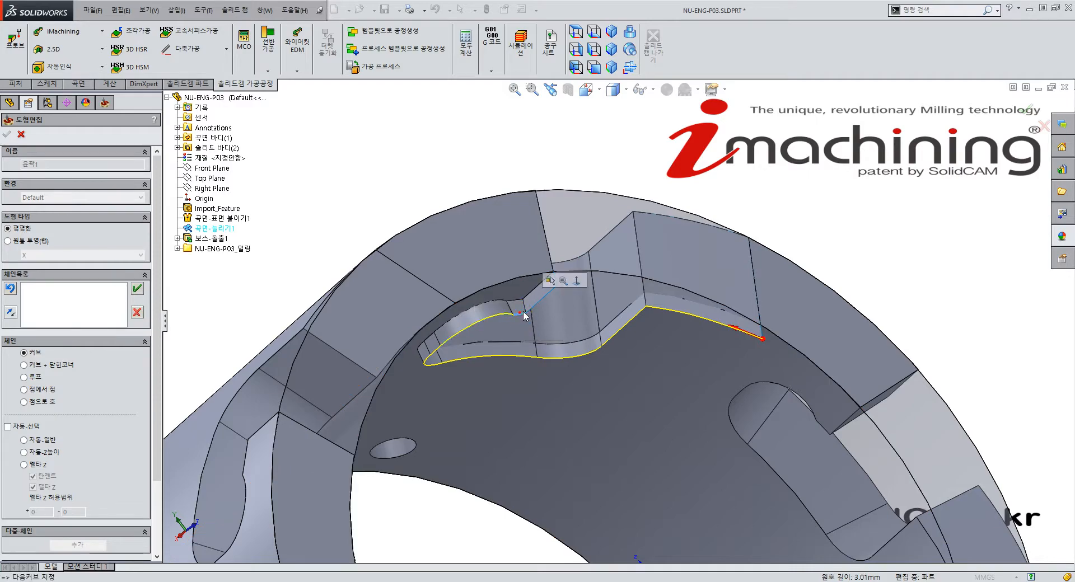
{"action": "mouse_move", "coordinate": [701, 247]}
{"action": "middle_mouse_down"}
{"action": "mouse_move", "coordinate": [624, 247]}
{"action": "mouse_move", "coordinate": [593, 408]}
{"action": "mouse_move", "coordinate": [711, 338]}
{"action": "mouse_move", "coordinate": [653, 331]}
{"action": "mouse_move", "coordinate": [611, 406]}
{"action": "middle_mouse_up"}
{"action": "middle_click_drag", "start_coordinate": [556, 275], "coordinate": [561, 304]}
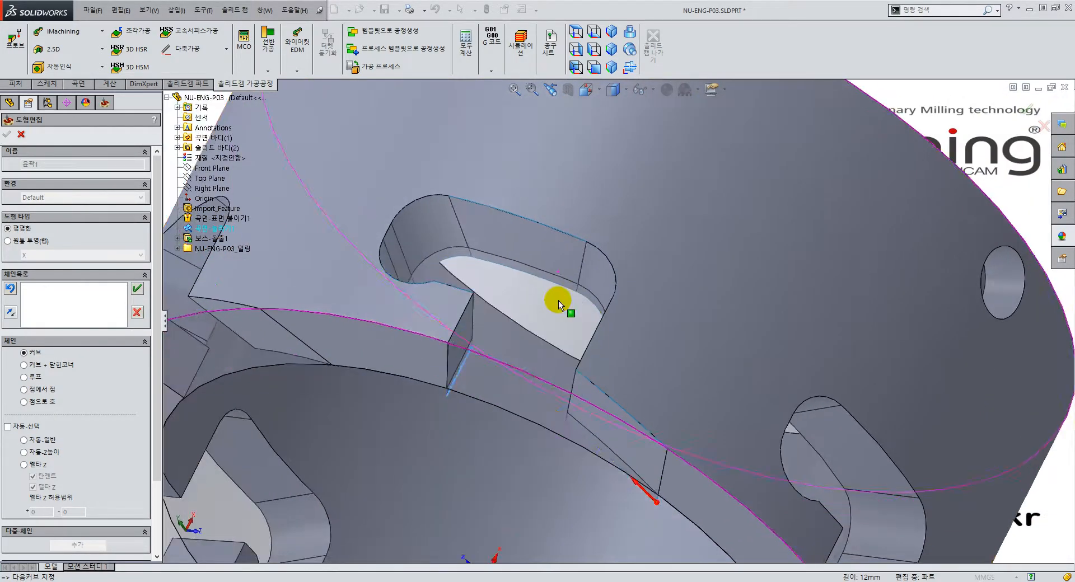
{"action": "left_click", "coordinate": [137, 289]}
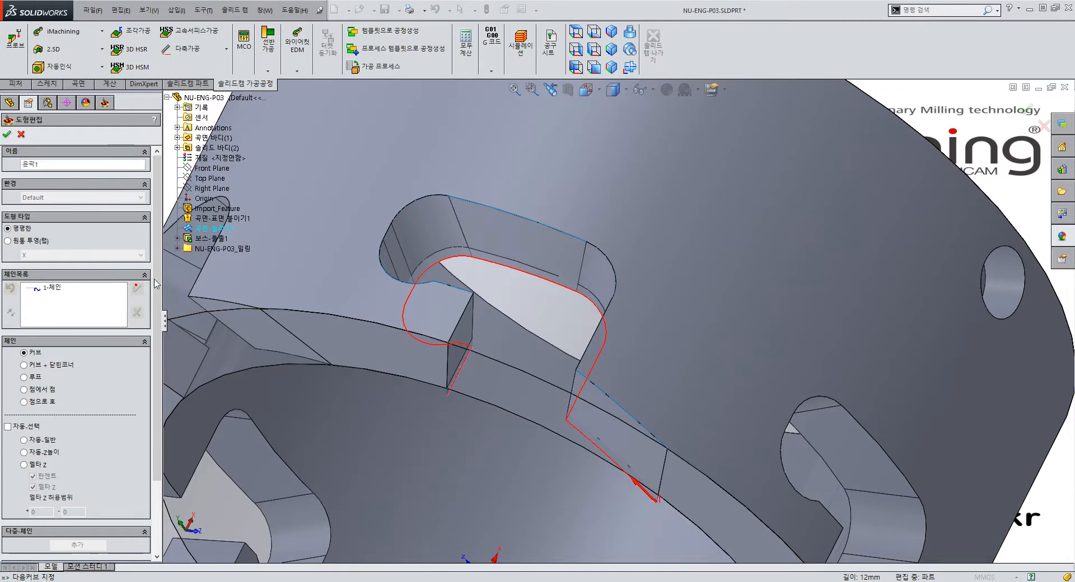
{"action": "left_click", "coordinate": [8, 134]}
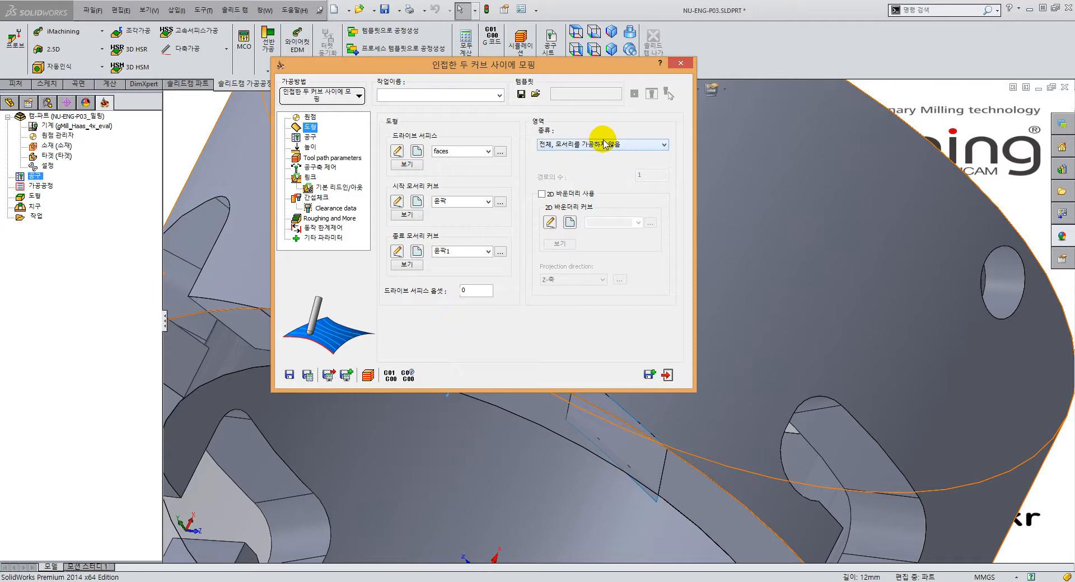
Step: Add a new END MILL of 6 mm diameter to the tool table and select it for the operation
{"action": "left_click", "coordinate": [310, 136]}
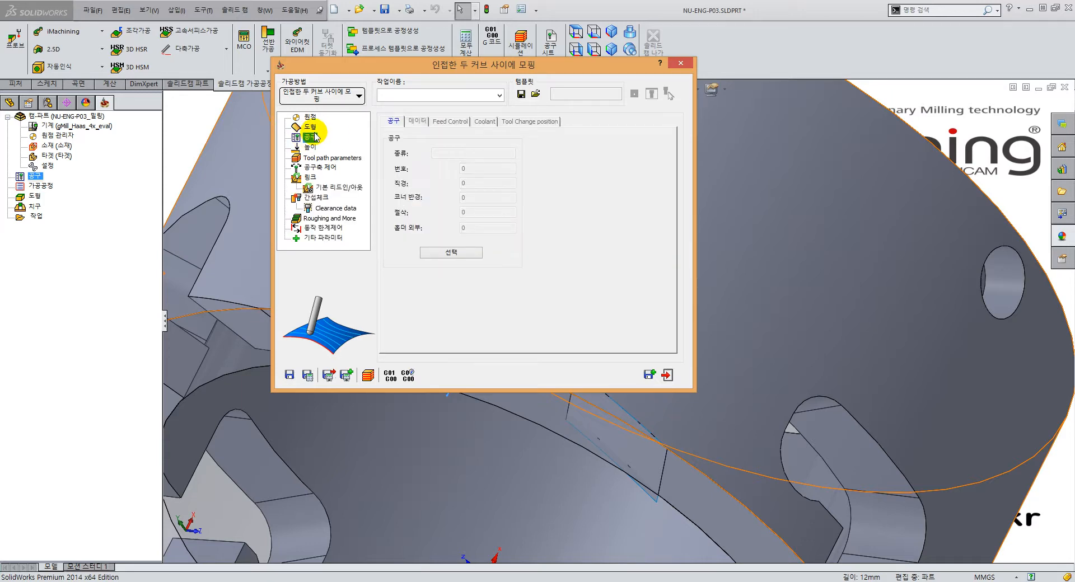
{"action": "left_click", "coordinate": [450, 252]}
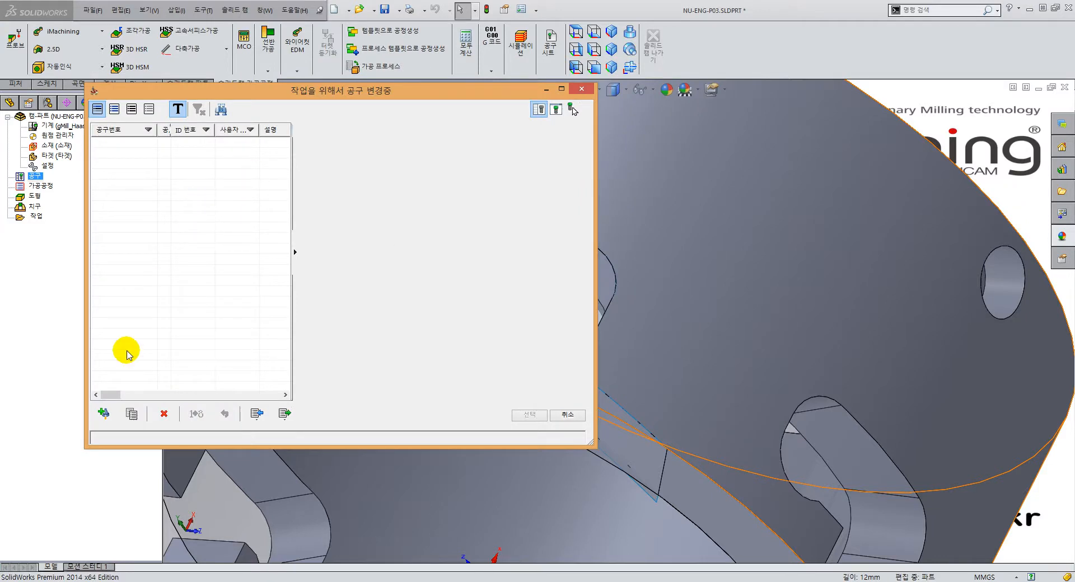
{"action": "left_click", "coordinate": [103, 413]}
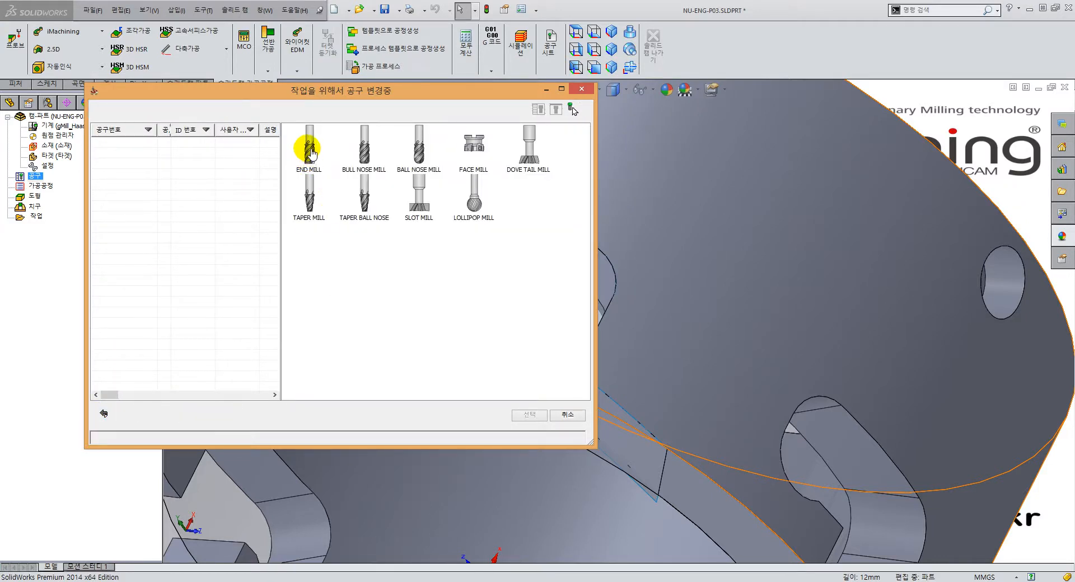
{"action": "double_click", "coordinate": [310, 150]}
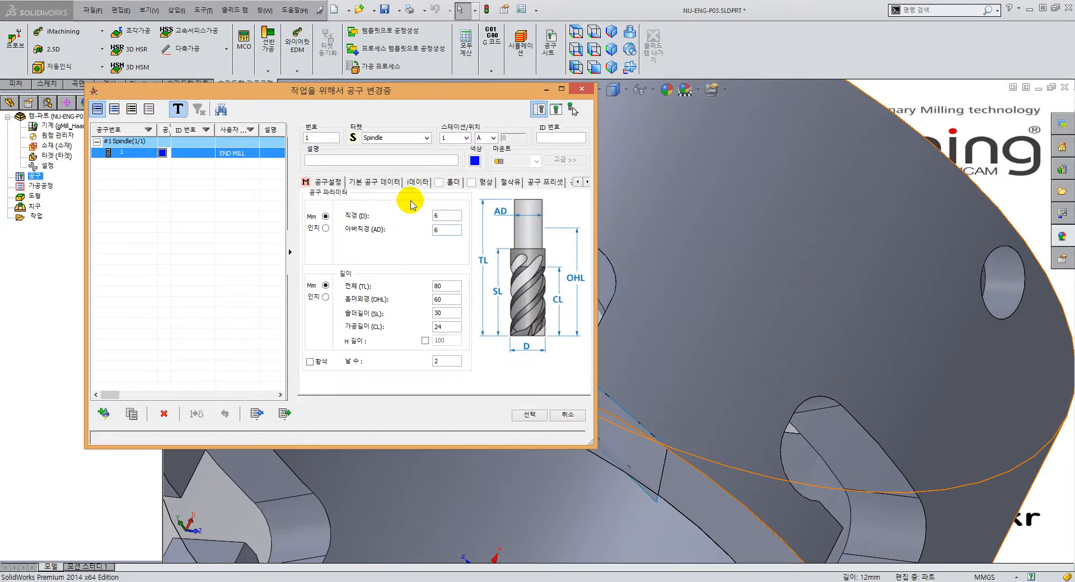
{"action": "left_click", "coordinate": [532, 417]}
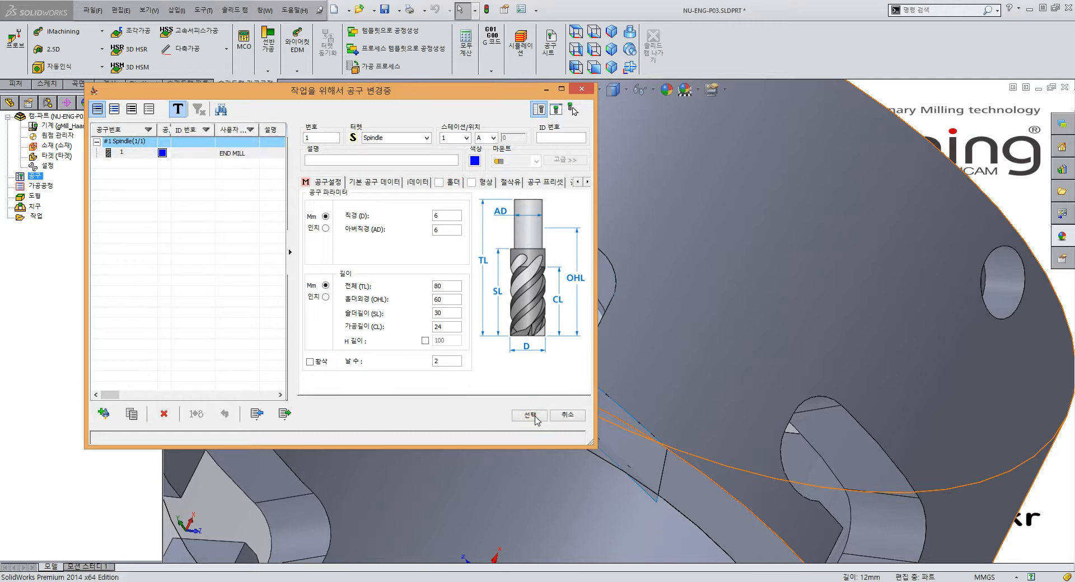
Step: Set the operation's clearance area to a cylinder (실린더) parallel to the X axis
{"action": "left_click", "coordinate": [310, 147]}
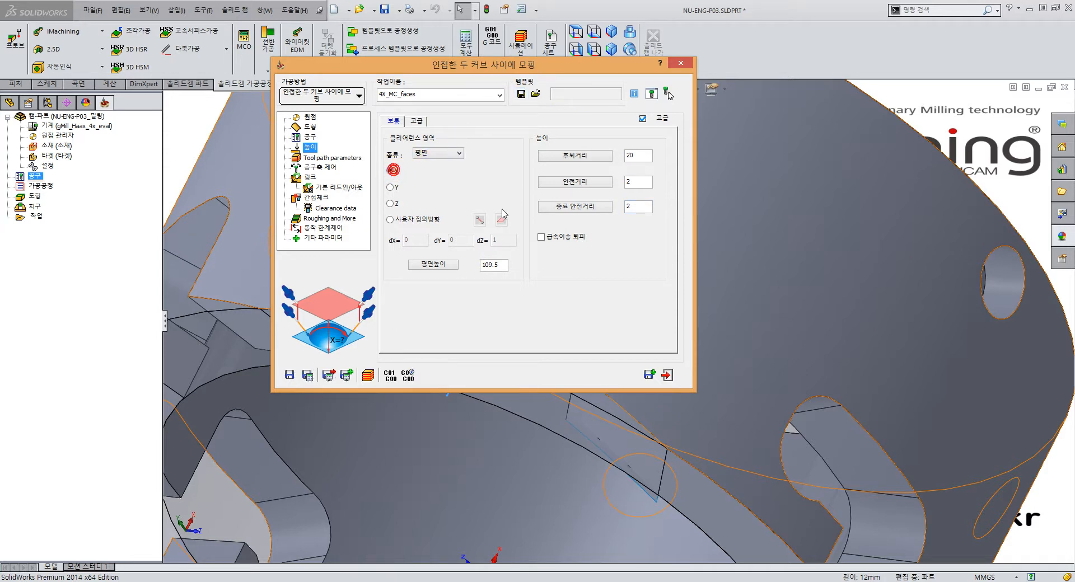
{"action": "left_click", "coordinate": [390, 171]}
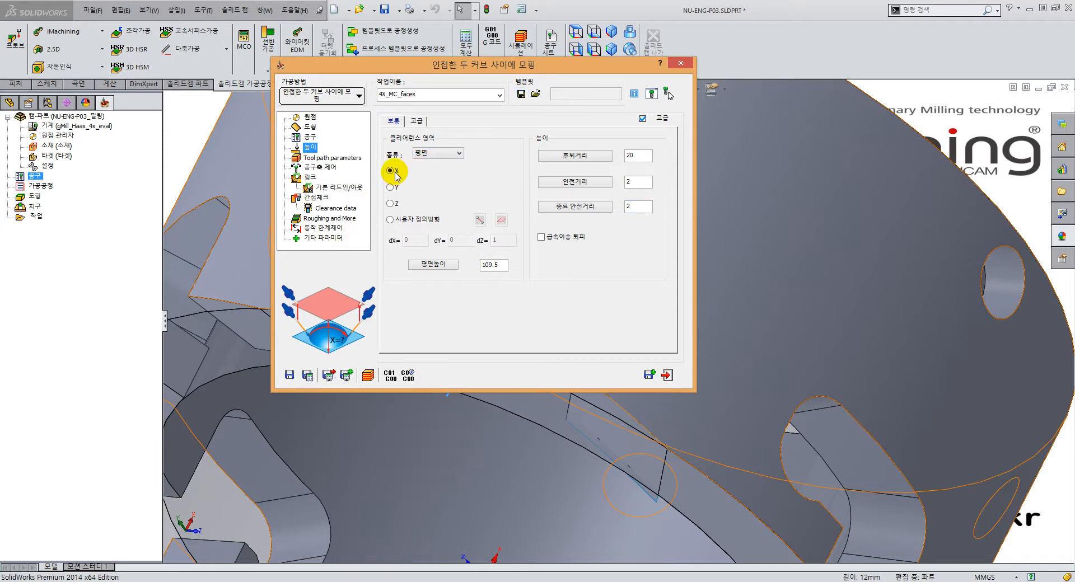
{"action": "left_click", "coordinate": [430, 154]}
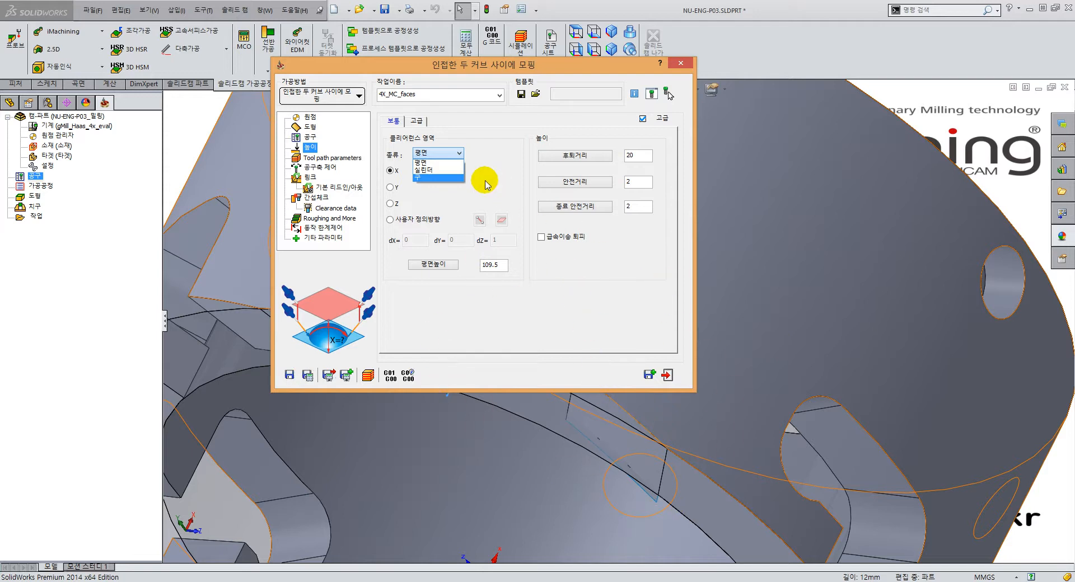
{"action": "left_click", "coordinate": [437, 170]}
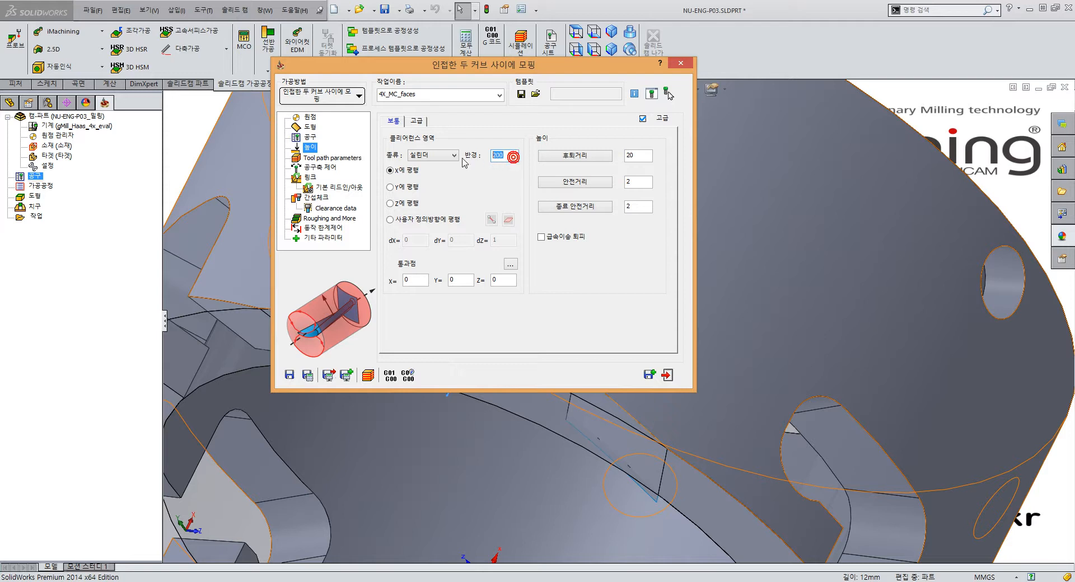
Step: In the tool path parameters, set the XY pitch's 최소 피치 to 3 and the cutting method to spiral (스파이럴)
{"action": "left_click", "coordinate": [337, 160]}
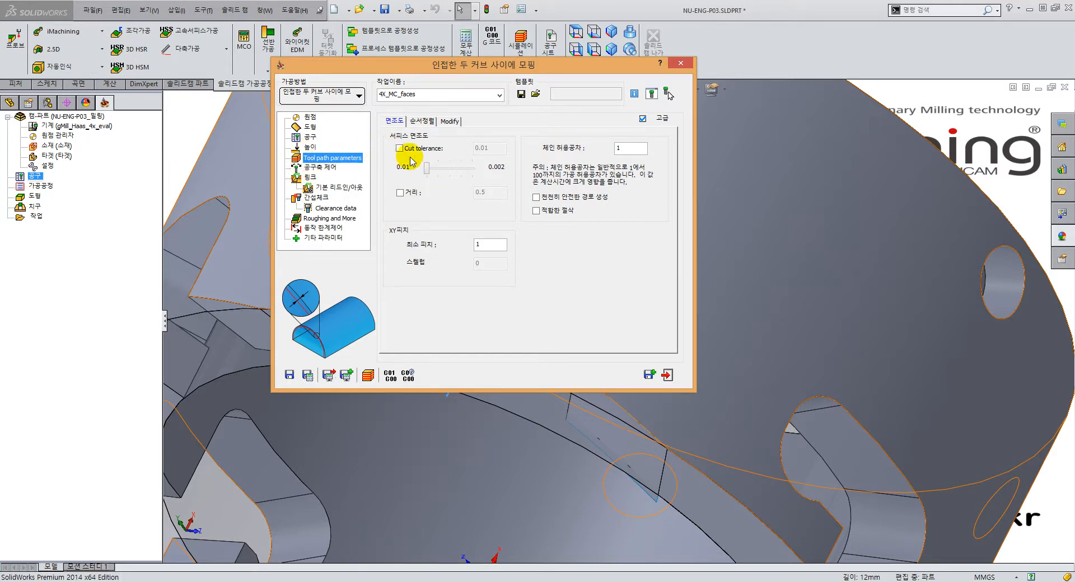
{"action": "left_click", "coordinate": [488, 245]}
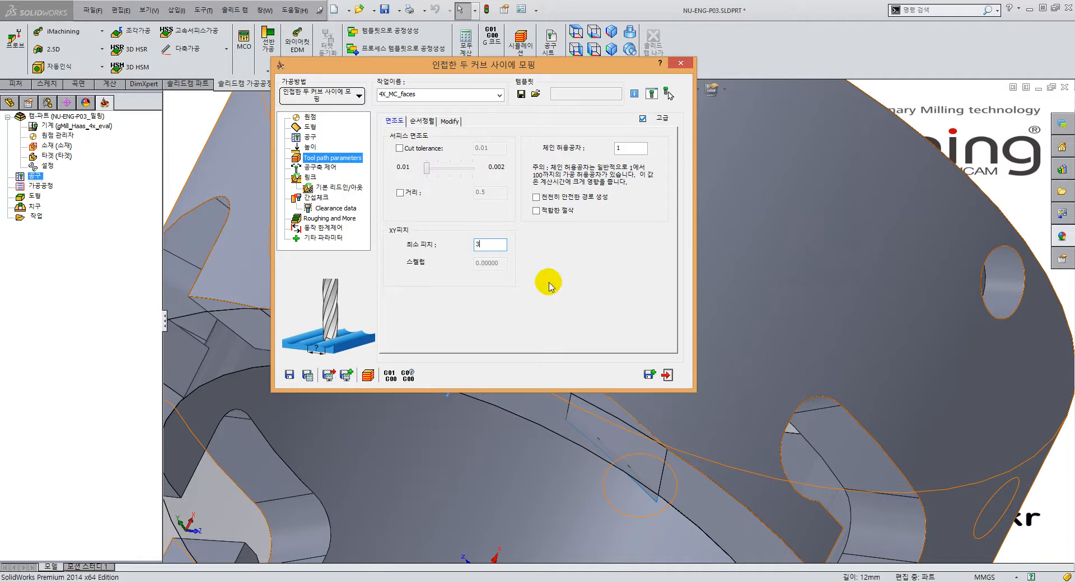
{"action": "left_click", "coordinate": [413, 121]}
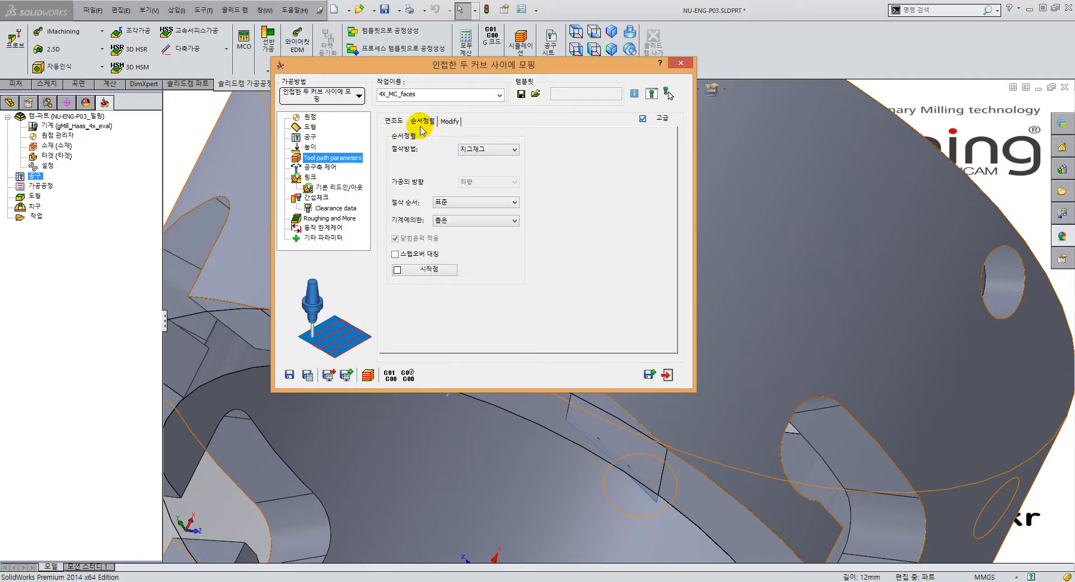
{"action": "left_click", "coordinate": [491, 150]}
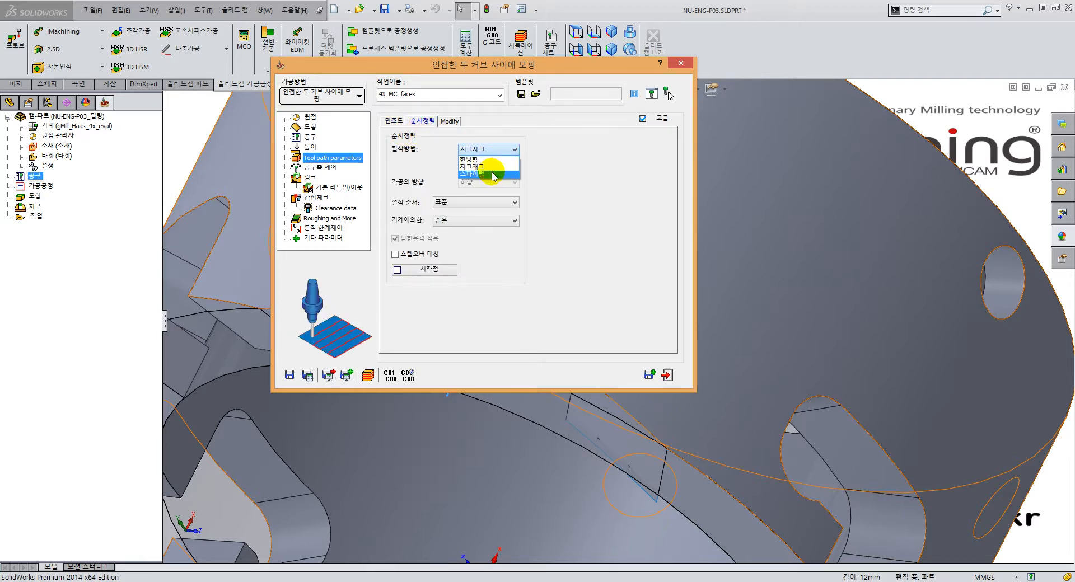
{"action": "left_click", "coordinate": [493, 174]}
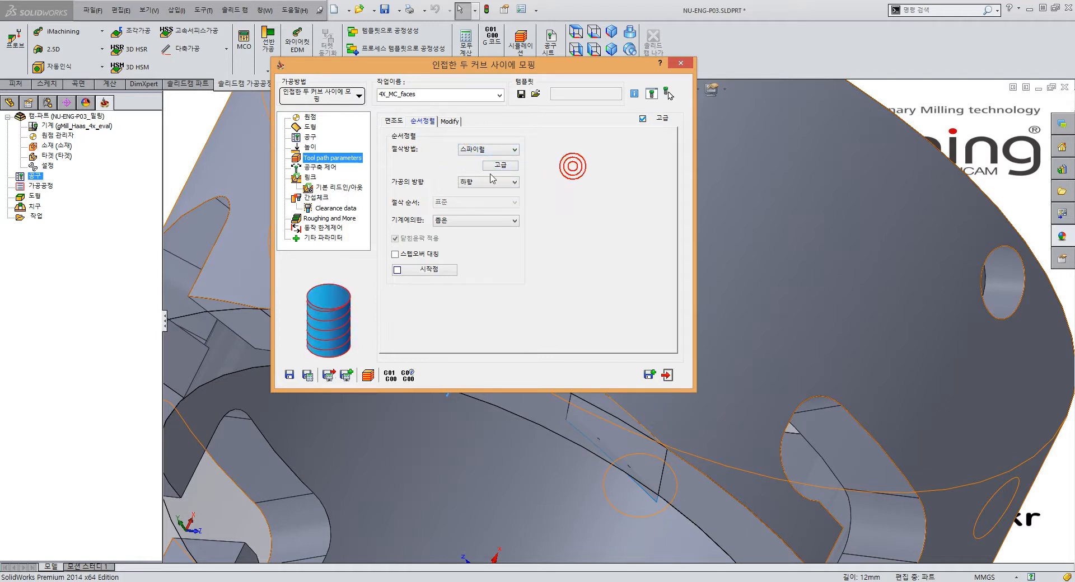
Step: Enable tool-radius corner rounding (라운드 코너) for the tool path with an additional radius of 0.5
{"action": "left_click", "coordinate": [449, 121]}
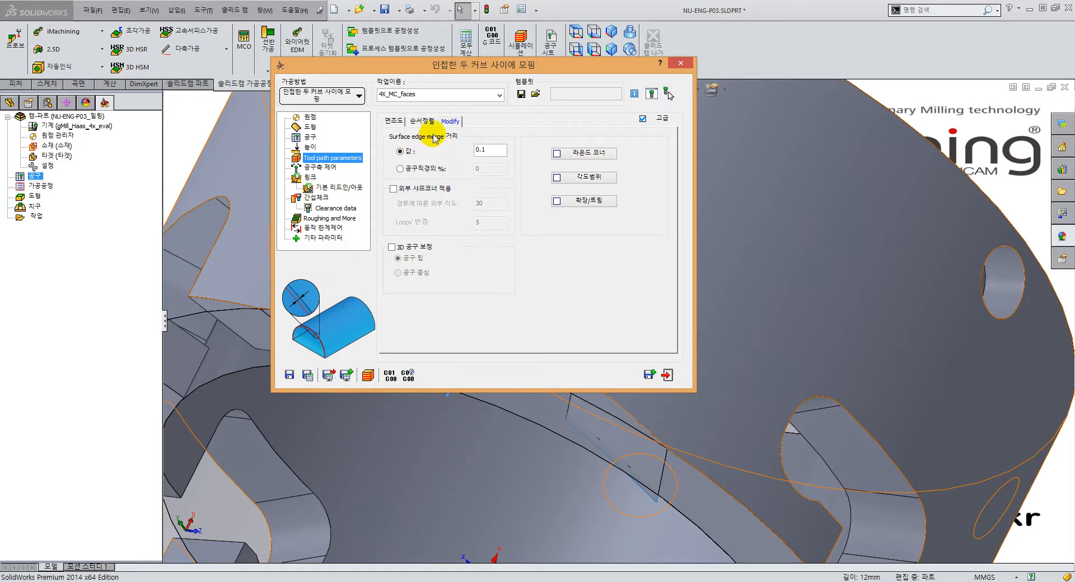
{"action": "left_click", "coordinate": [588, 152]}
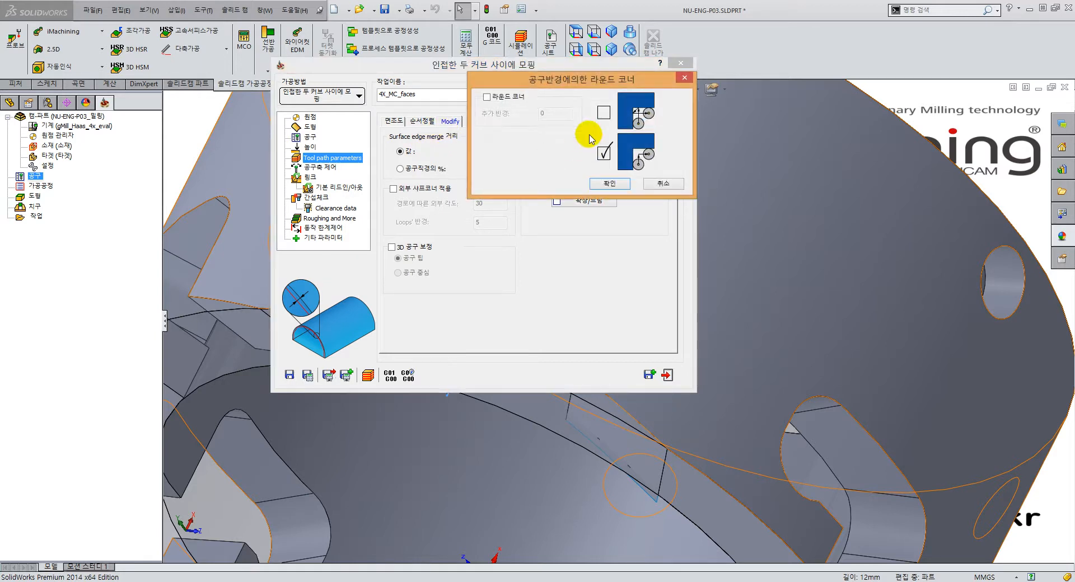
{"action": "left_click", "coordinate": [563, 115]}
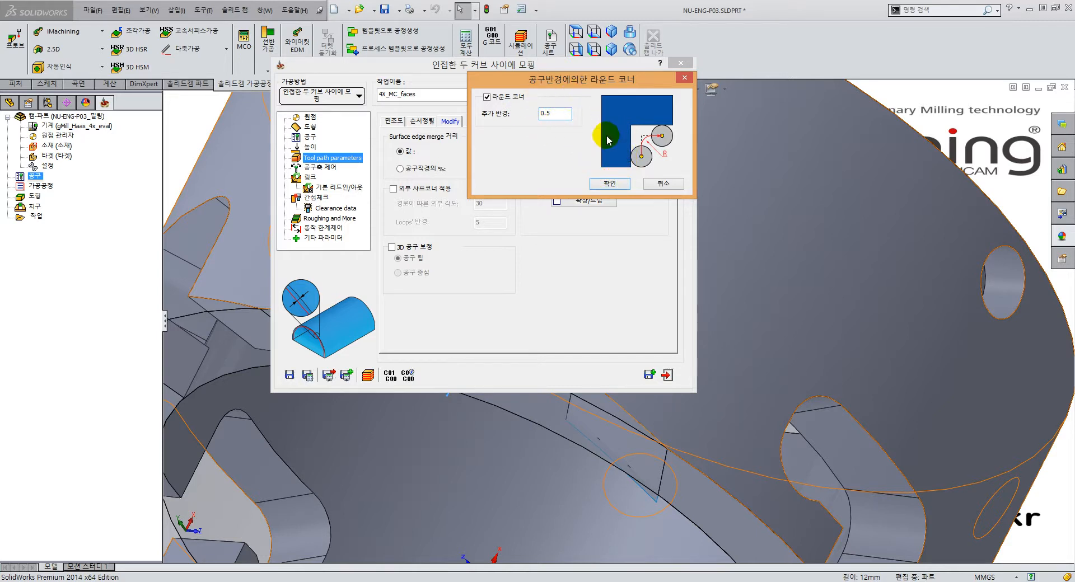
{"action": "left_click", "coordinate": [610, 184]}
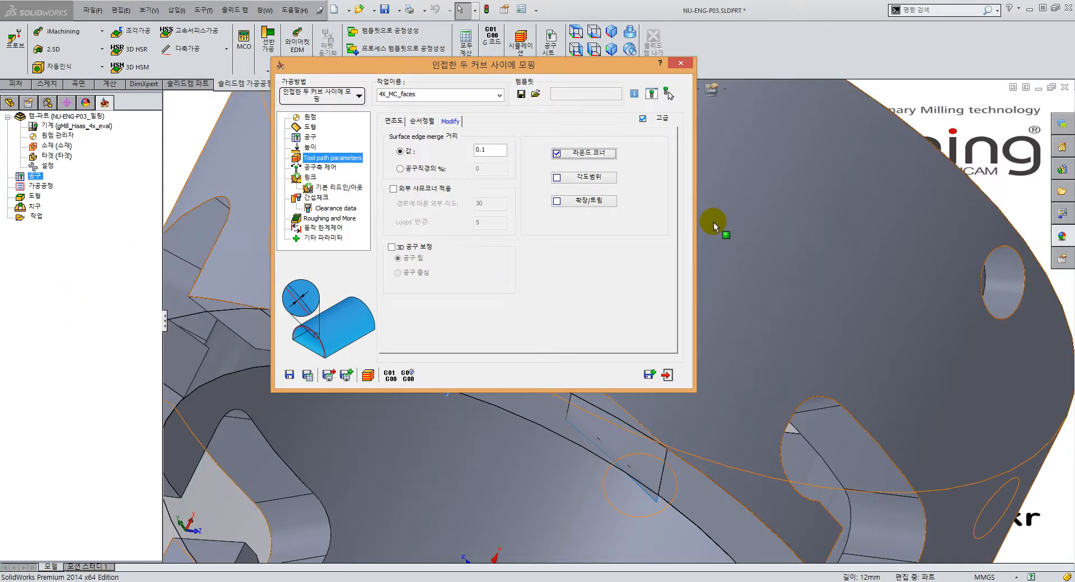
Step: Examine the tool axis control's output format and the direction choices for the fourth rotary axis without changing them
{"action": "left_click", "coordinate": [326, 168]}
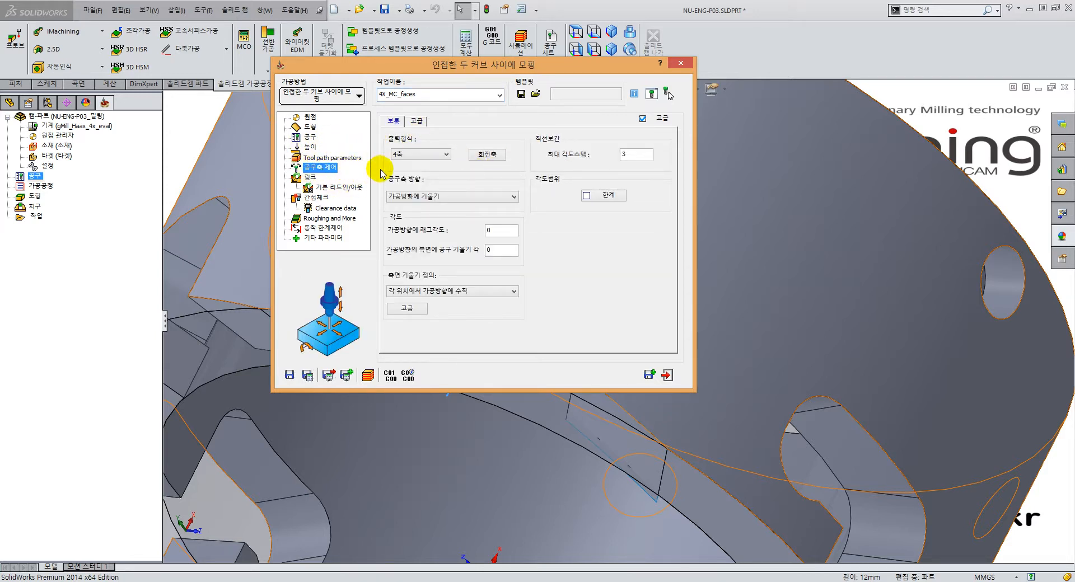
{"action": "left_click", "coordinate": [428, 154]}
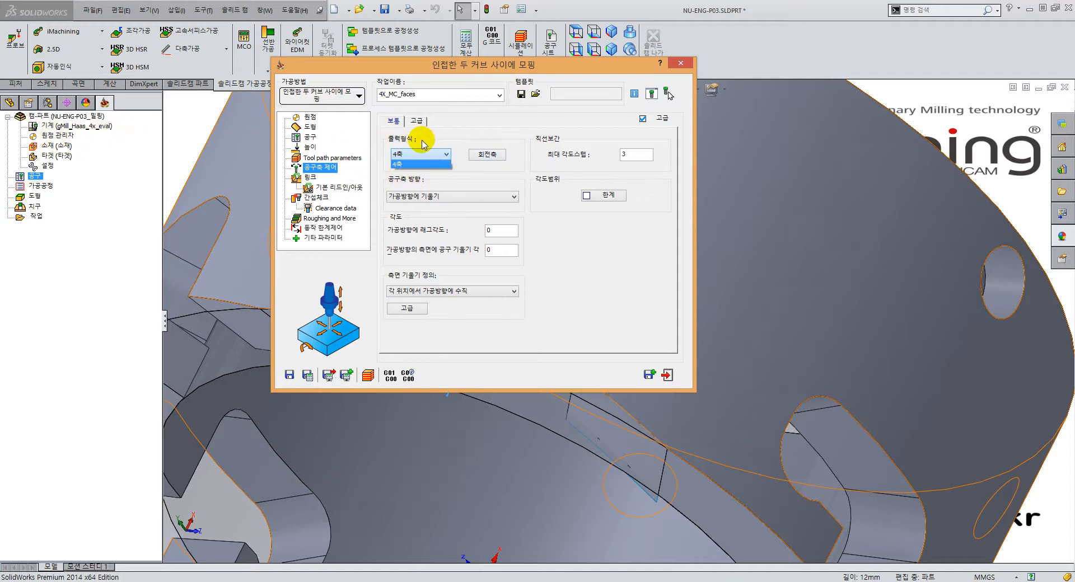
{"action": "left_click", "coordinate": [469, 138]}
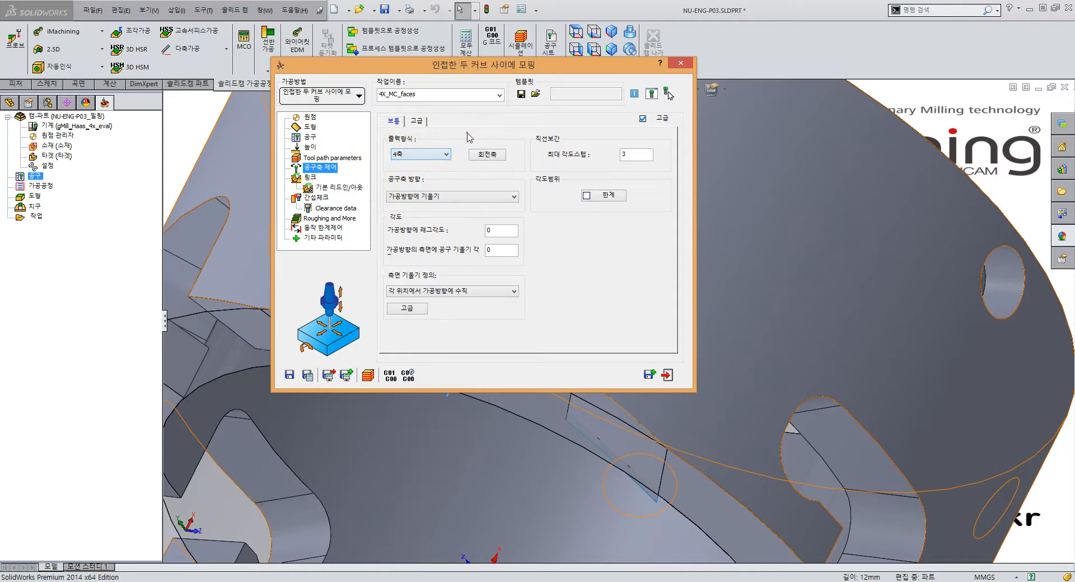
{"action": "left_click", "coordinate": [500, 160]}
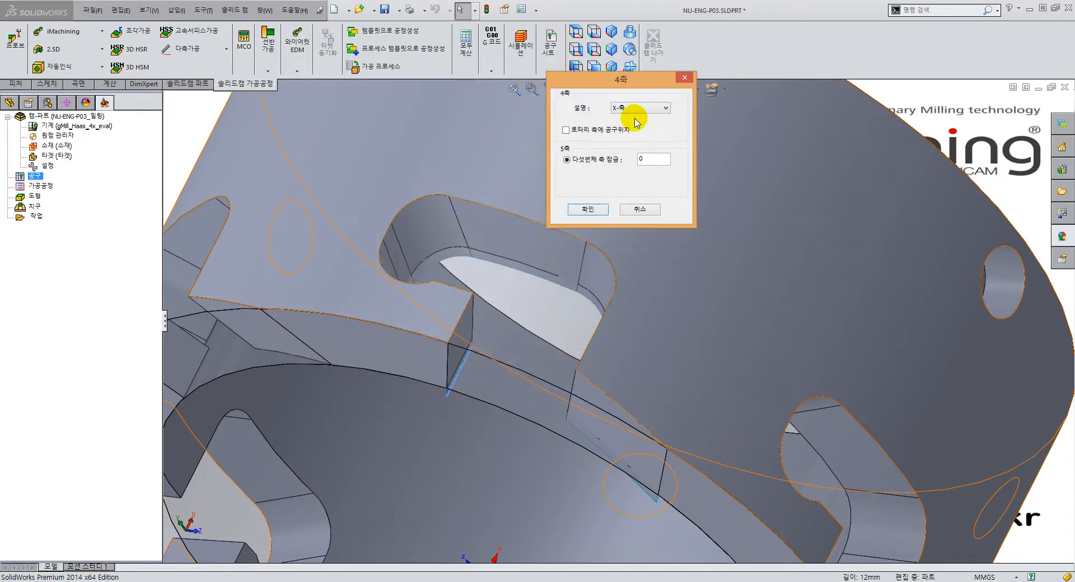
{"action": "left_click", "coordinate": [647, 110]}
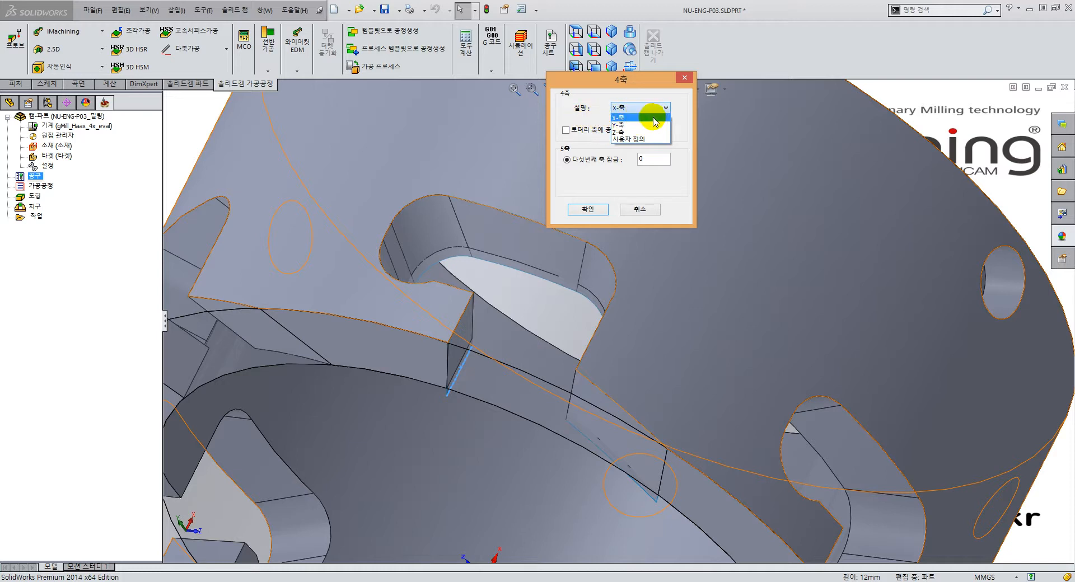
{"action": "left_click", "coordinate": [577, 103]}
{"action": "left_click", "coordinate": [643, 108]}
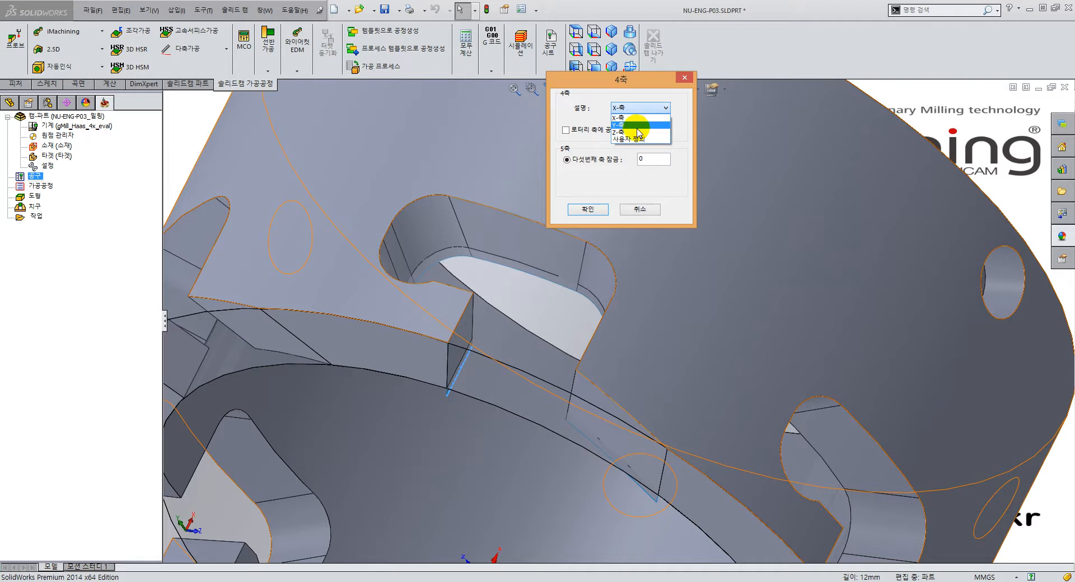
{"action": "left_click", "coordinate": [586, 90]}
{"action": "left_click", "coordinate": [638, 210]}
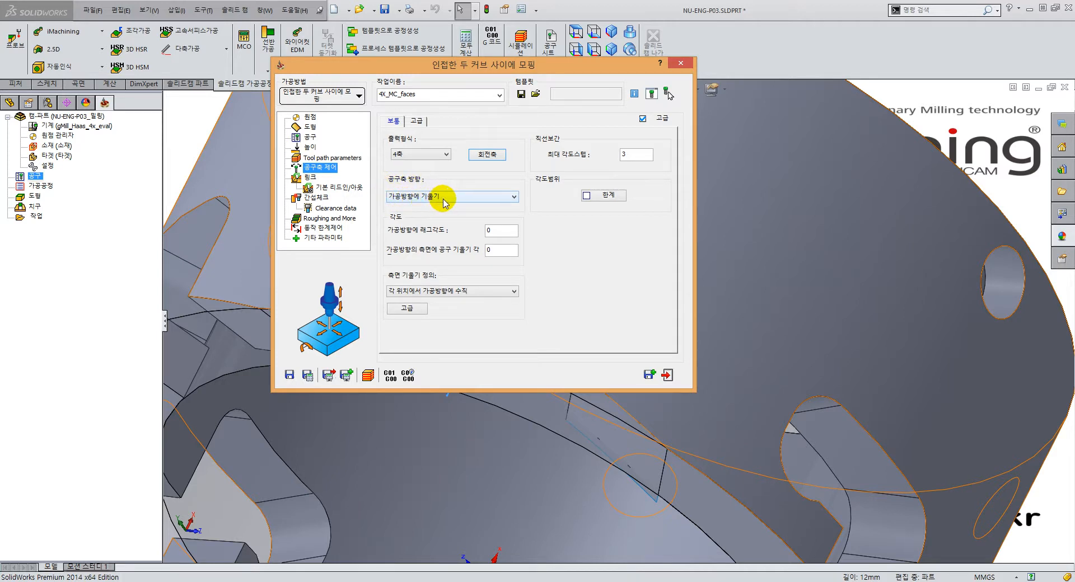
Step: Set the tool's side tilt angle relative to the cutting direction to 90
{"action": "left_click", "coordinate": [500, 250]}
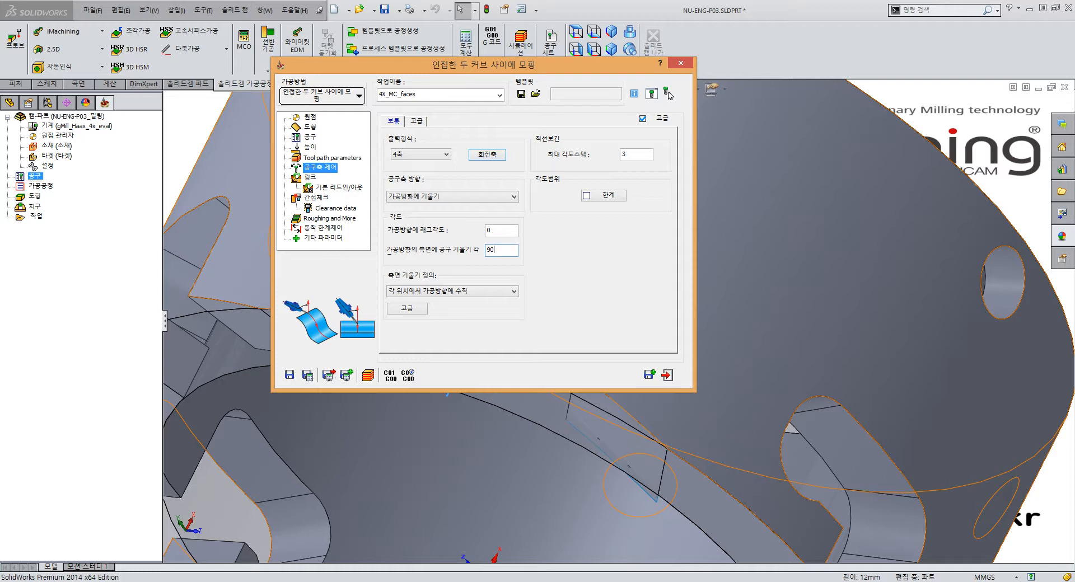
{"action": "left_click", "coordinate": [507, 233]}
{"action": "left_click", "coordinate": [505, 250]}
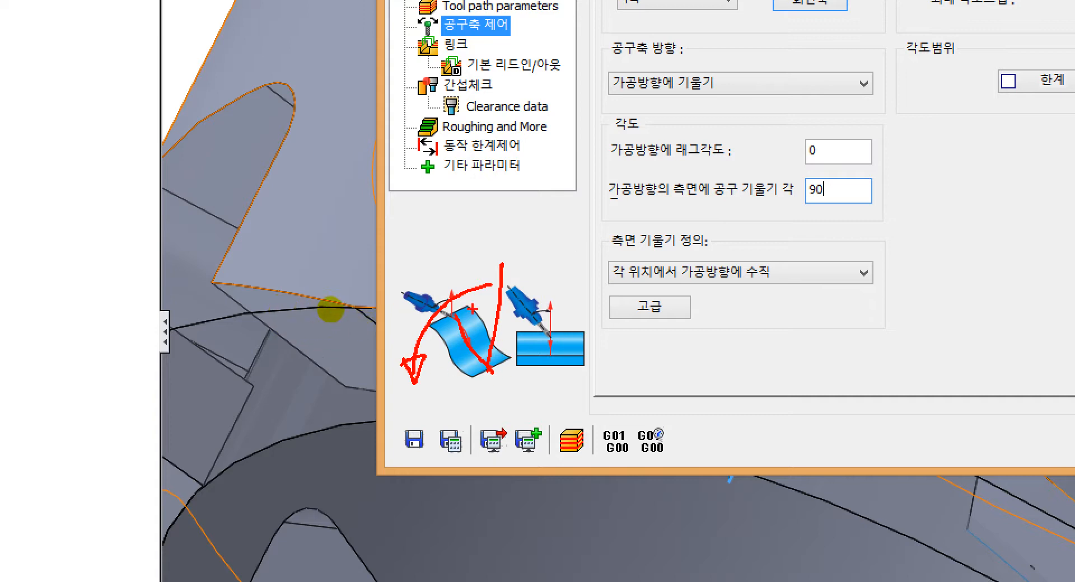
{"action": "left_click_drag", "start_coordinate": [829, 207], "coordinate": [828, 208]}
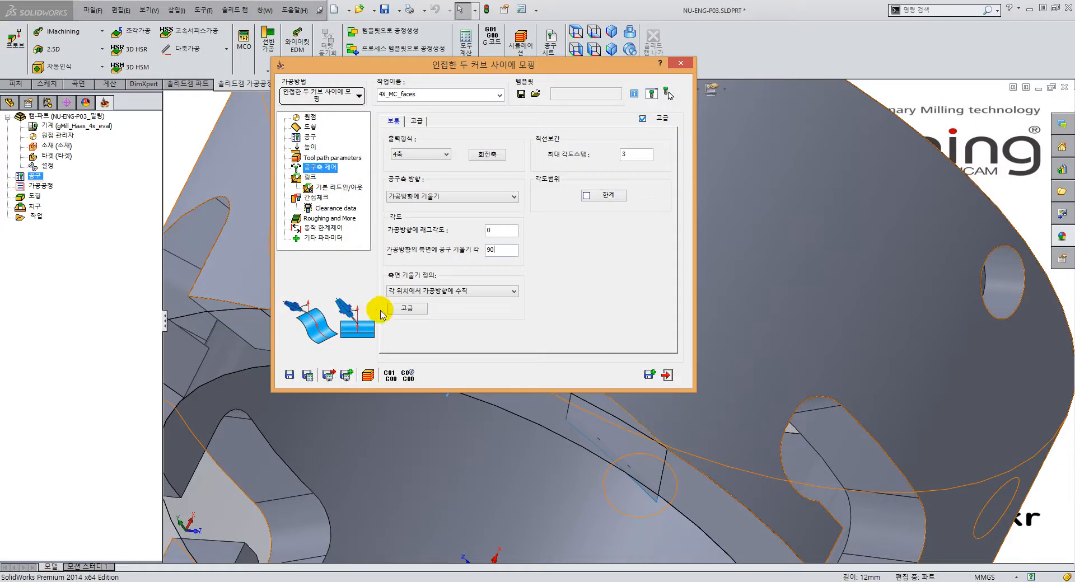
Step: Set the side tilt definition (측면 기울기 정의) to follow the surface ISO direction (서페이스 ISO방향으로 보기)
{"action": "left_click", "coordinate": [460, 286]}
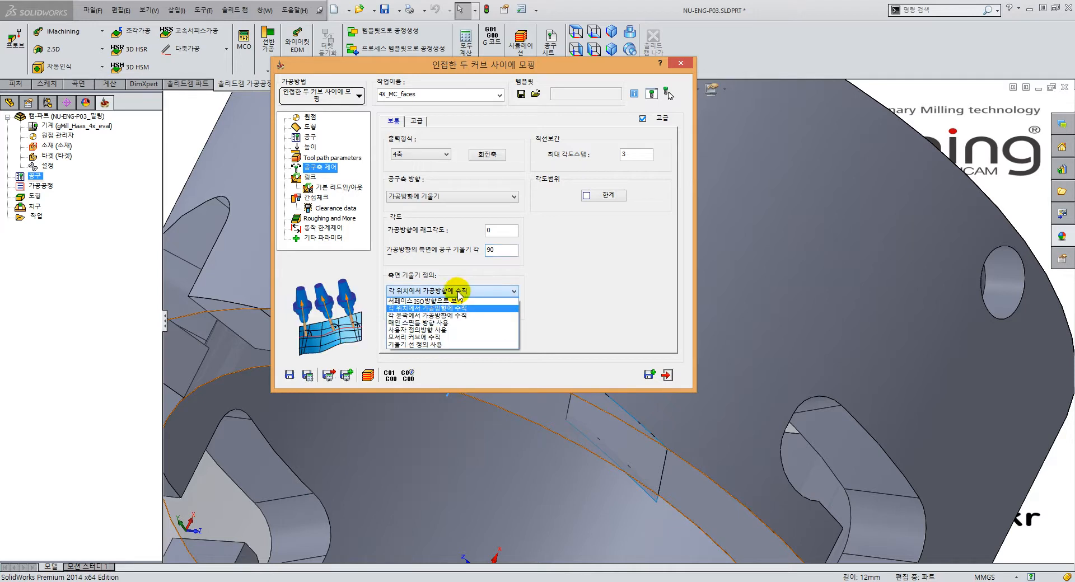
{"action": "left_click", "coordinate": [429, 302]}
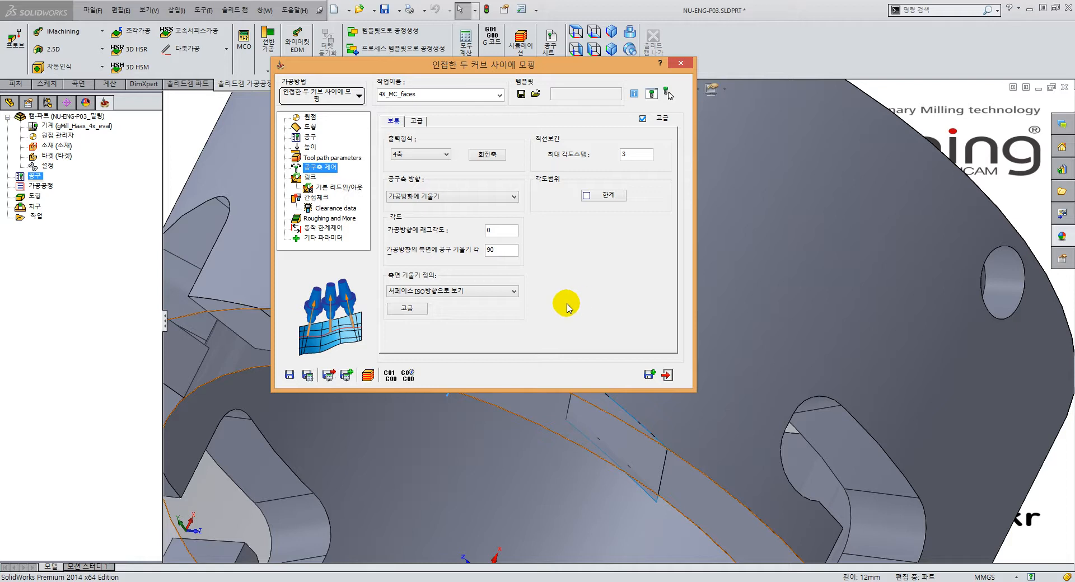
{"action": "left_click", "coordinate": [507, 291]}
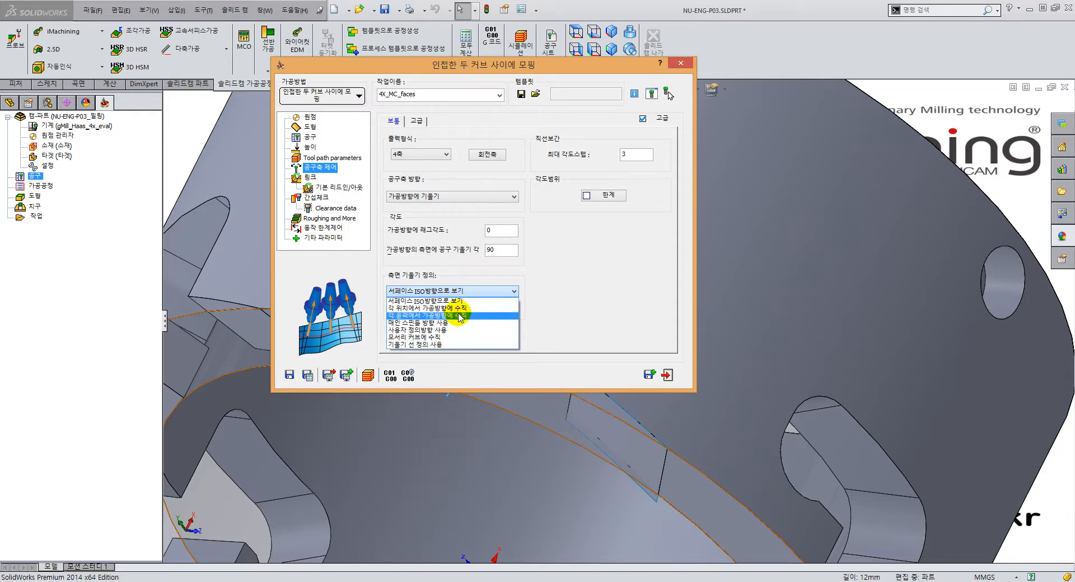
{"action": "left_click", "coordinate": [464, 302]}
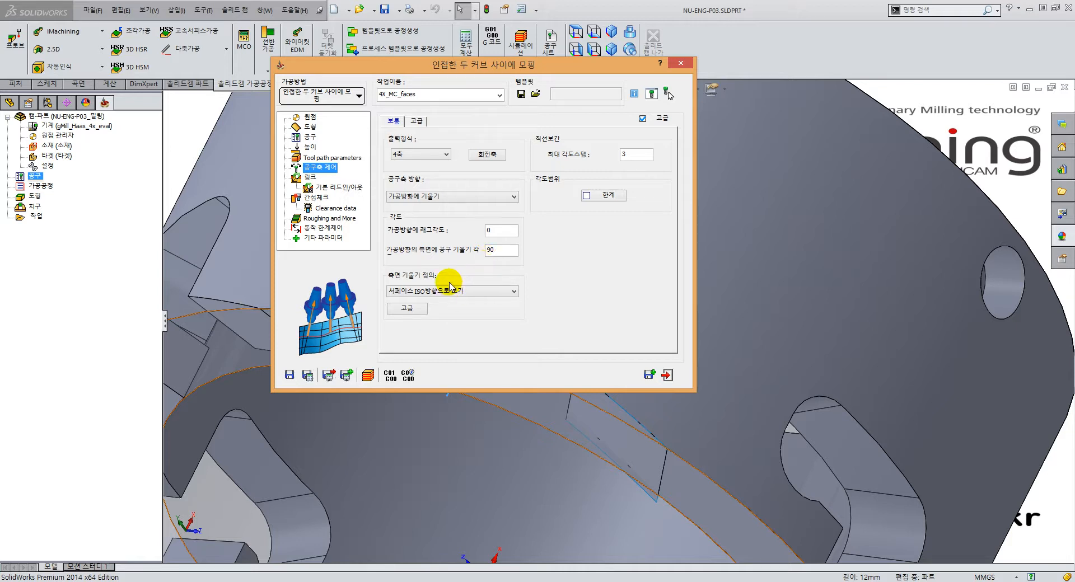
{"action": "left_click_drag", "start_coordinate": [572, 66], "coordinate": [369, 55]}
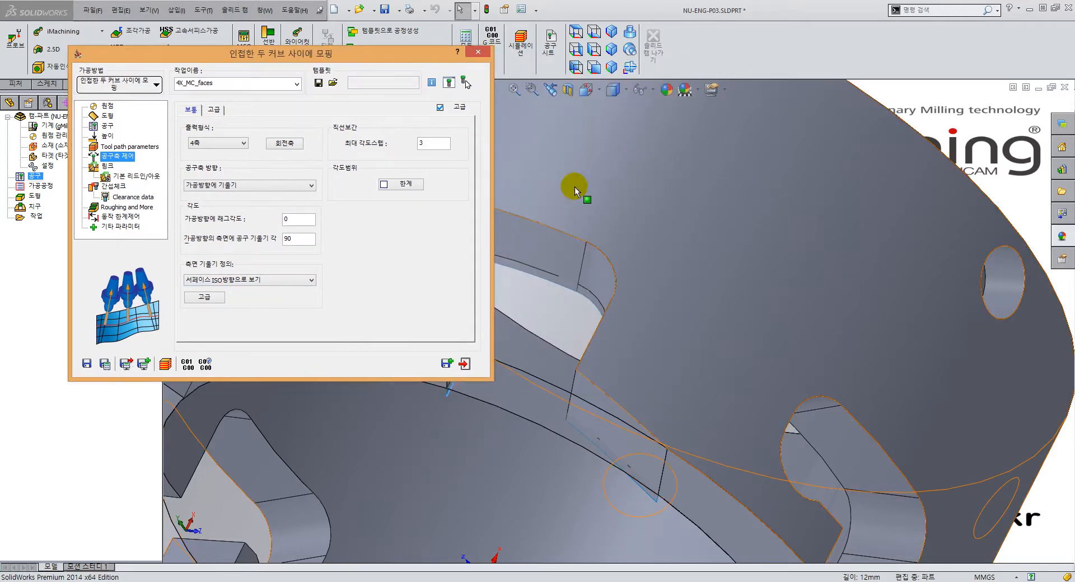
{"action": "mouse_move", "coordinate": [599, 313]}
{"action": "middle_mouse_down"}
{"action": "mouse_move", "coordinate": [604, 305]}
{"action": "mouse_move", "coordinate": [614, 330]}
{"action": "mouse_move", "coordinate": [600, 330]}
{"action": "middle_mouse_up"}
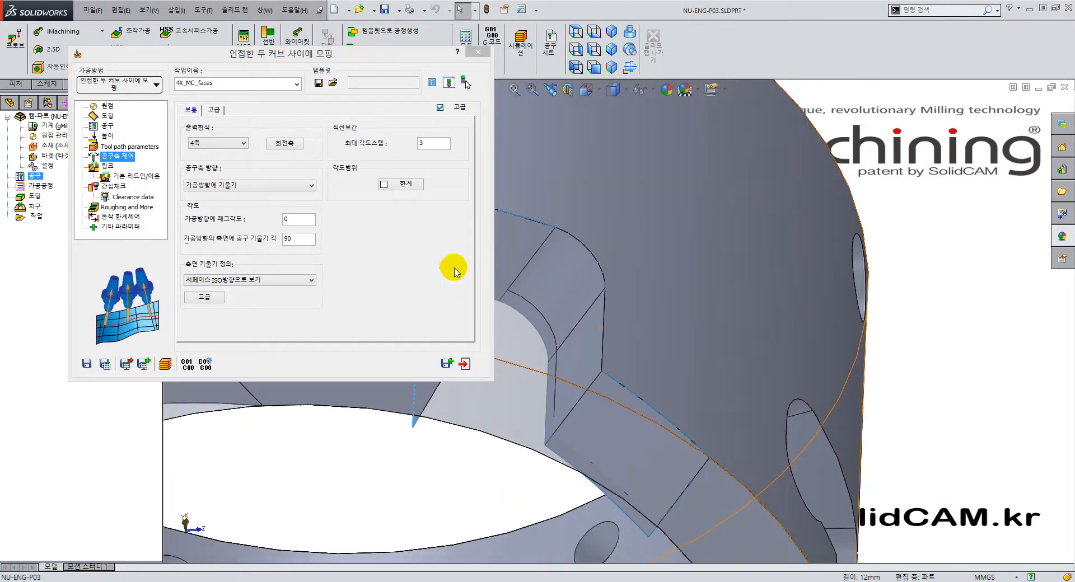
{"action": "left_click_drag", "start_coordinate": [349, 53], "coordinate": [550, 80]}
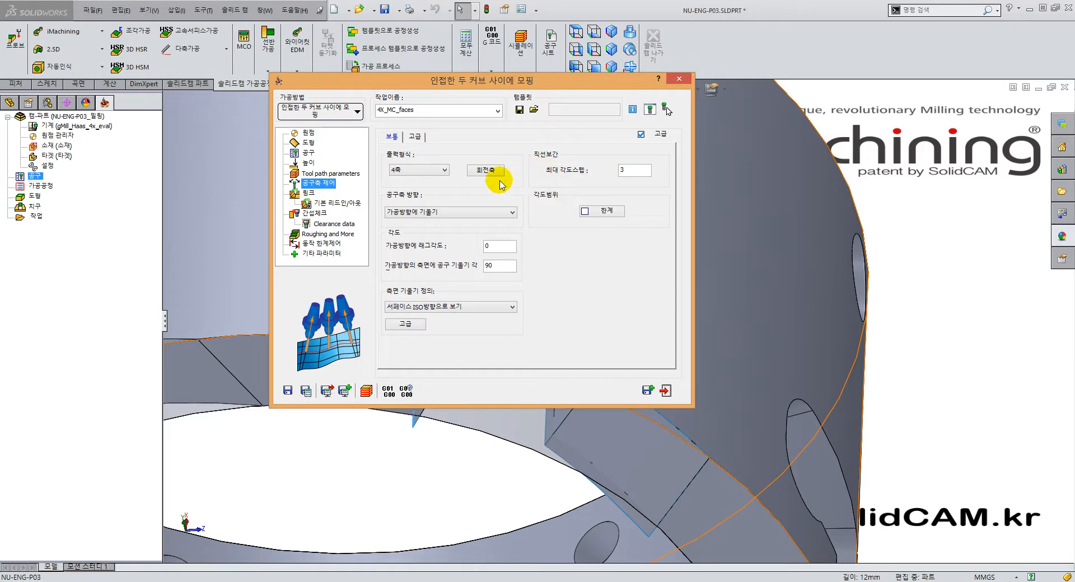
Step: Save and calculate the 4X_MC_faces operation, and display its tool path on the ring
{"action": "left_click", "coordinate": [336, 235]}
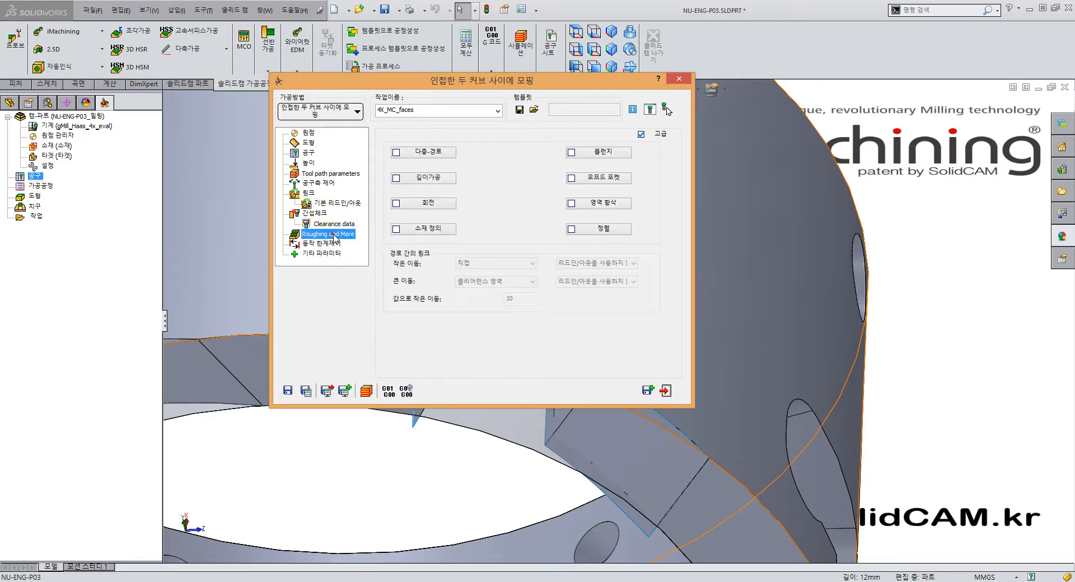
{"action": "left_click", "coordinate": [306, 390]}
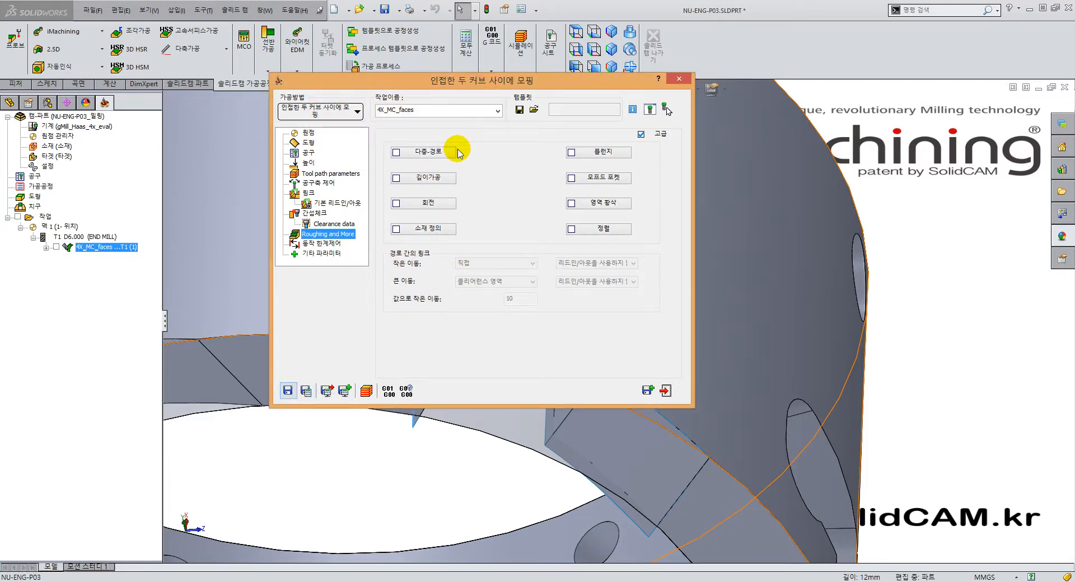
{"action": "double_click", "coordinate": [442, 81]}
{"action": "middle_click_drag", "start_coordinate": [516, 228], "coordinate": [428, 291]}
{"action": "left_click", "coordinate": [56, 247]}
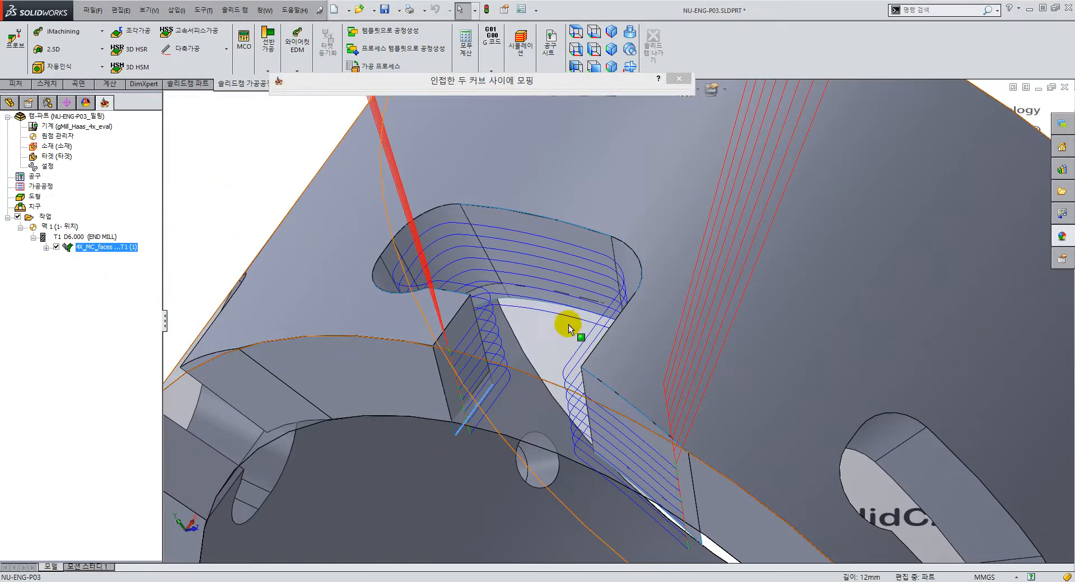
Step: Inspect the calculated tool path along the slot walls and its open end from several angles, and bring the operation dialog back
{"action": "middle_click_drag", "start_coordinate": [569, 329], "coordinate": [586, 287]}
{"action": "scroll", "coordinate": [576, 313], "scroll_direction": "up", "scroll_amount": 5}
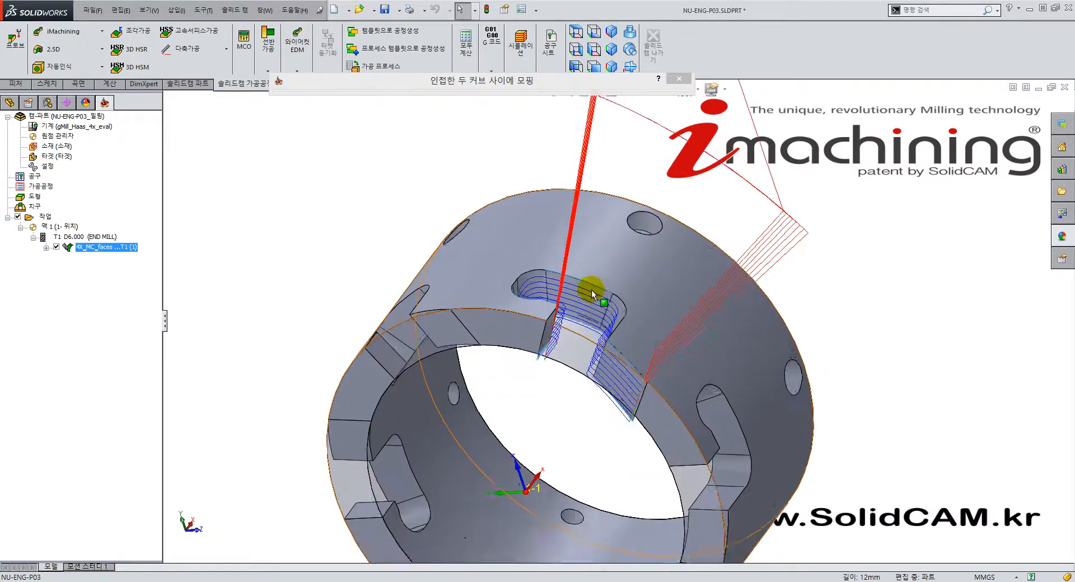
{"action": "scroll", "coordinate": [585, 288], "scroll_direction": "down", "scroll_amount": 5}
{"action": "scroll", "coordinate": [583, 339], "scroll_direction": "up", "scroll_amount": 4}
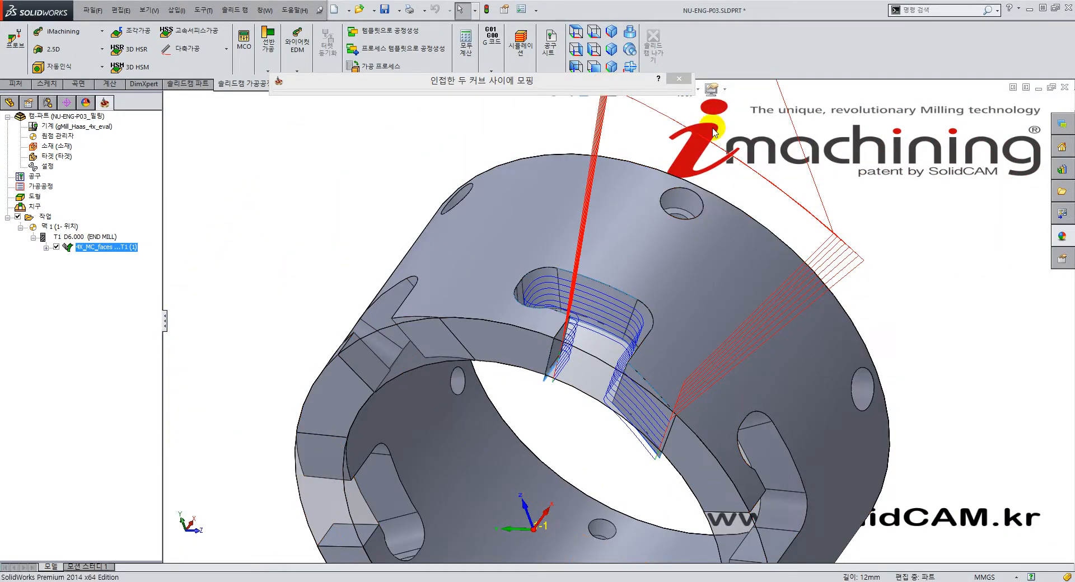
{"action": "middle_click_drag", "start_coordinate": [677, 398], "coordinate": [610, 302]}
{"action": "scroll", "coordinate": [598, 380], "scroll_direction": "down", "scroll_amount": 3}
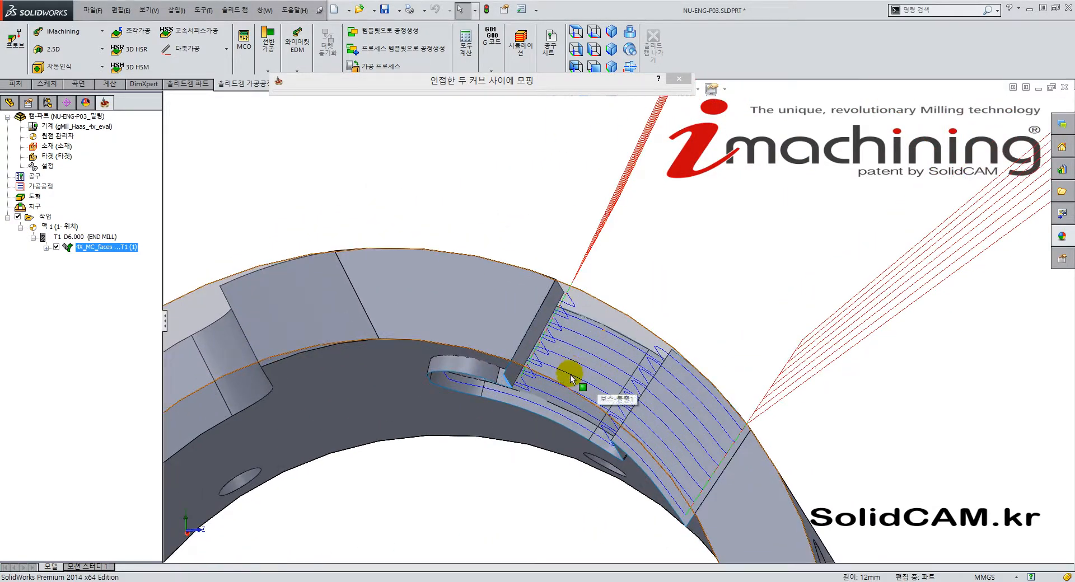
{"action": "middle_click_drag", "start_coordinate": [571, 379], "coordinate": [640, 284]}
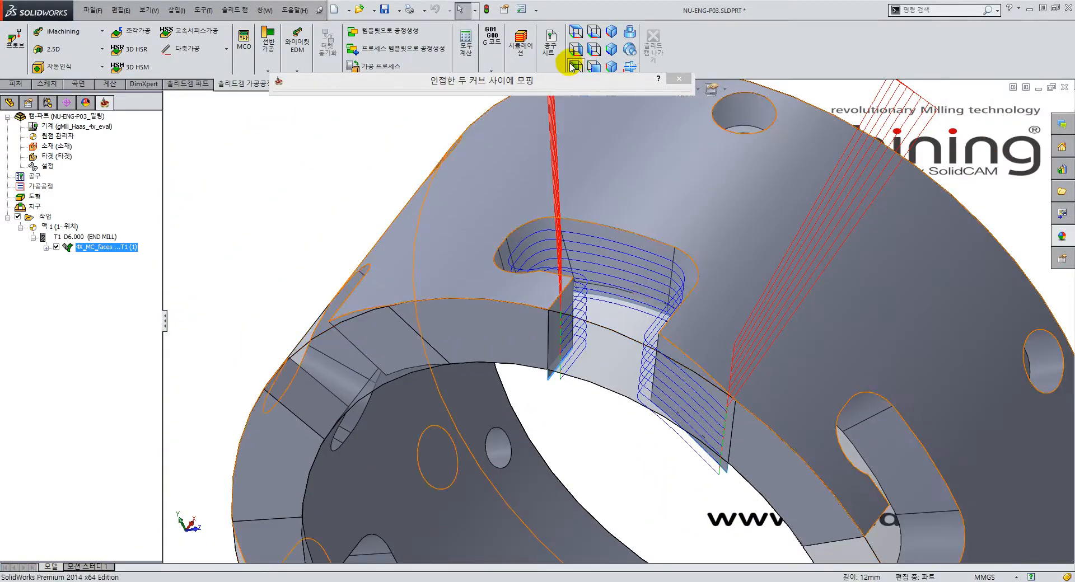
{"action": "left_click_drag", "start_coordinate": [535, 83], "coordinate": [510, 46]}
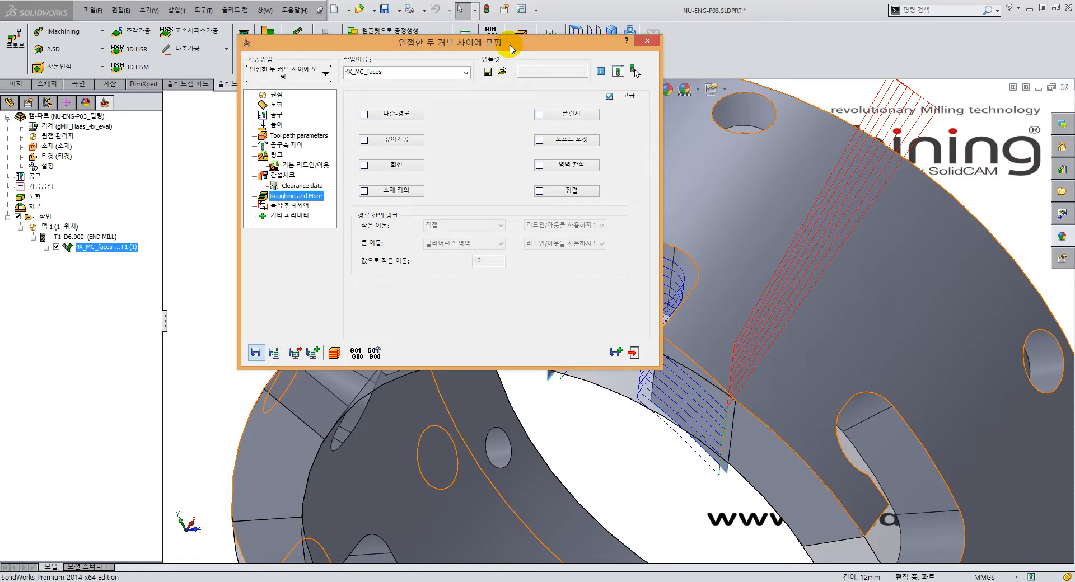
{"action": "left_click_drag", "start_coordinate": [511, 49], "coordinate": [415, 51]}
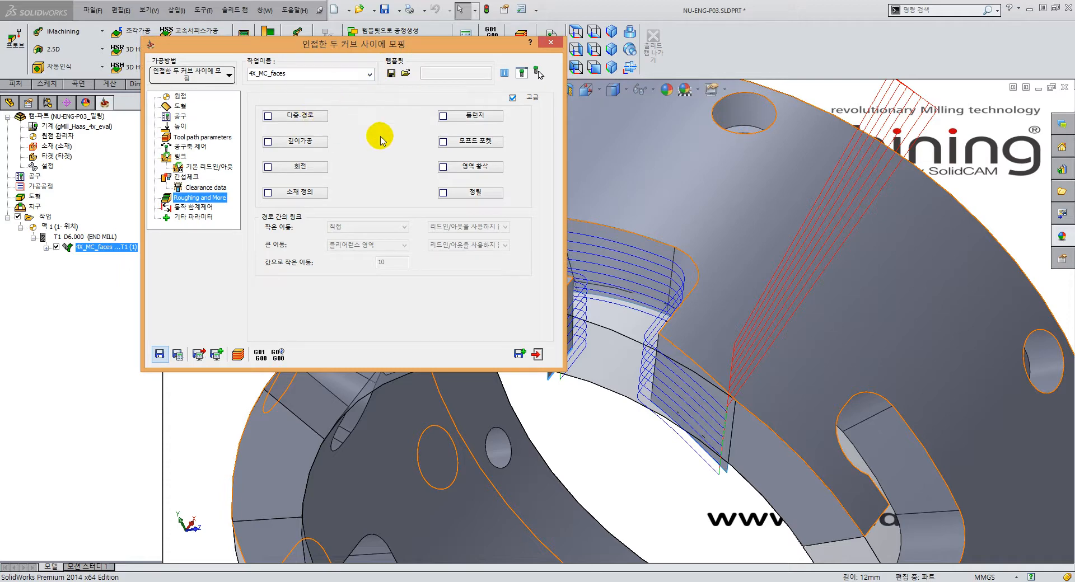
Step: In the operation's link settings, set the large-gap link (큰 간격) to follow the surface (서페이스를 따라서)
{"action": "middle_click_drag", "start_coordinate": [660, 269], "coordinate": [666, 364]}
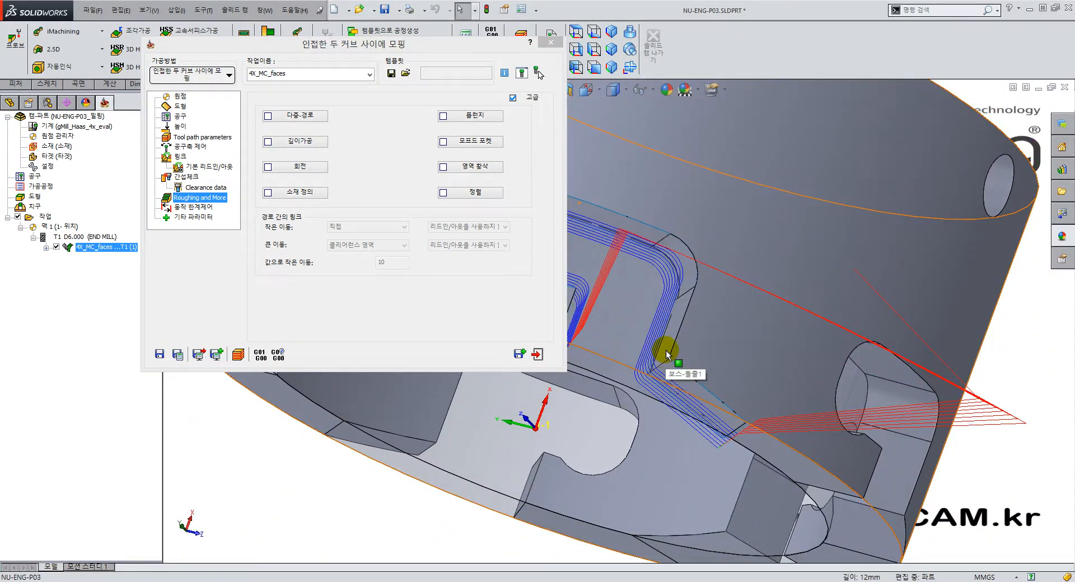
{"action": "mouse_move", "coordinate": [601, 302]}
{"action": "left_mouse_down"}
{"action": "mouse_move", "coordinate": [638, 277]}
{"action": "mouse_move", "coordinate": [631, 331]}
{"action": "mouse_move", "coordinate": [598, 312]}
{"action": "mouse_move", "coordinate": [647, 289]}
{"action": "left_mouse_up"}
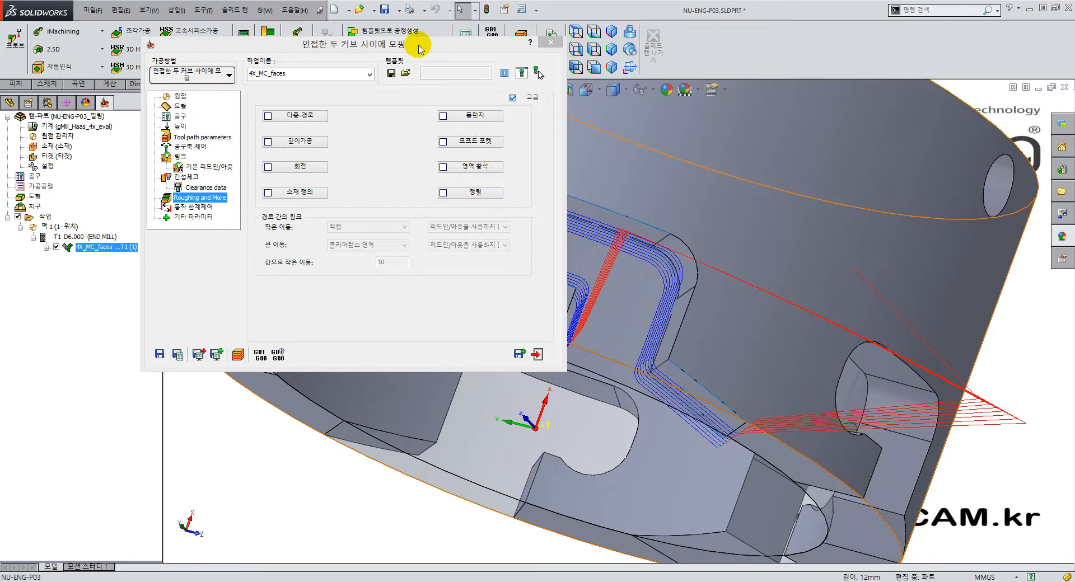
{"action": "left_click_drag", "start_coordinate": [406, 47], "coordinate": [447, 53]}
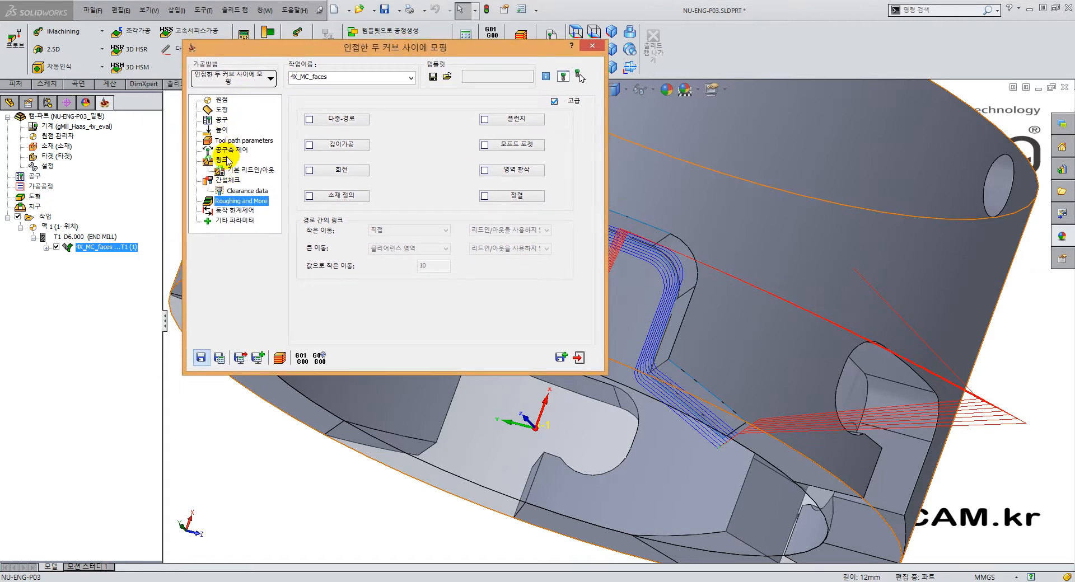
{"action": "left_click", "coordinate": [227, 160]}
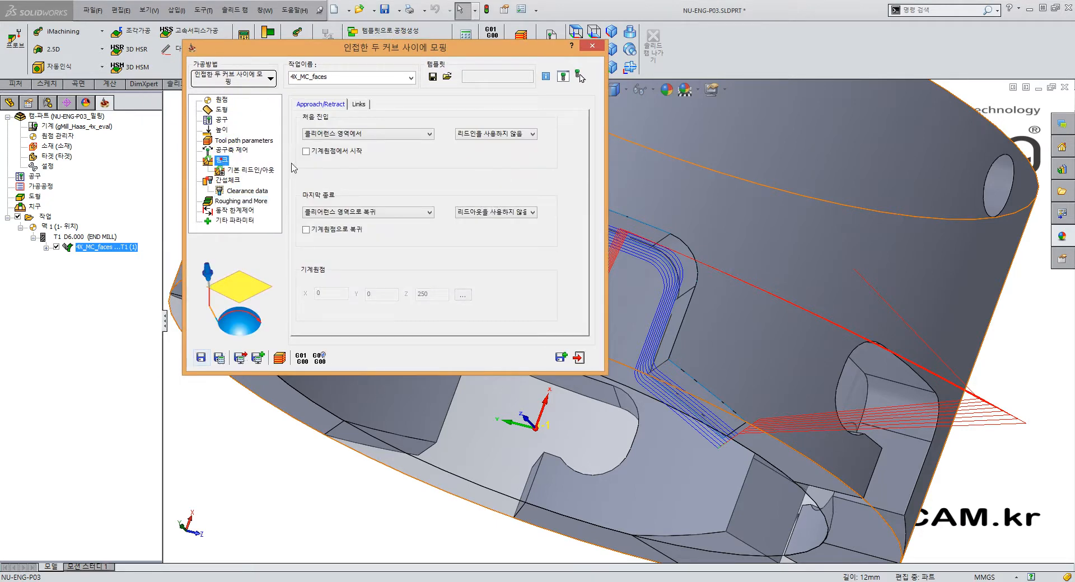
{"action": "left_click", "coordinate": [358, 104]}
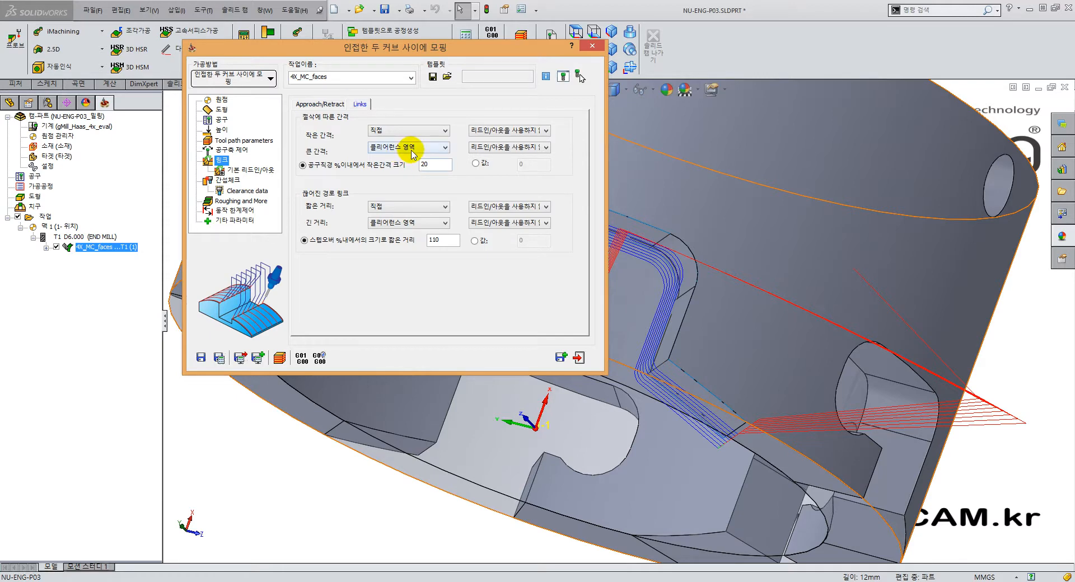
{"action": "left_click", "coordinate": [419, 149]}
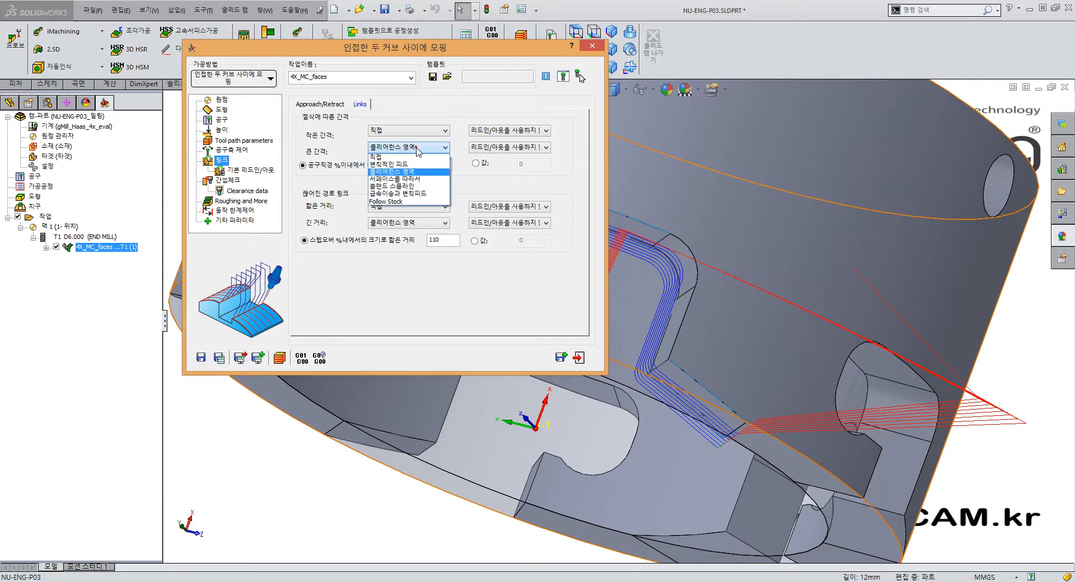
{"action": "left_click", "coordinate": [399, 178]}
Step: Set the long-distance link between cutting passes (긴 거리) to a blend spline (블랜드 스플라인)
{"action": "left_click", "coordinate": [405, 225]}
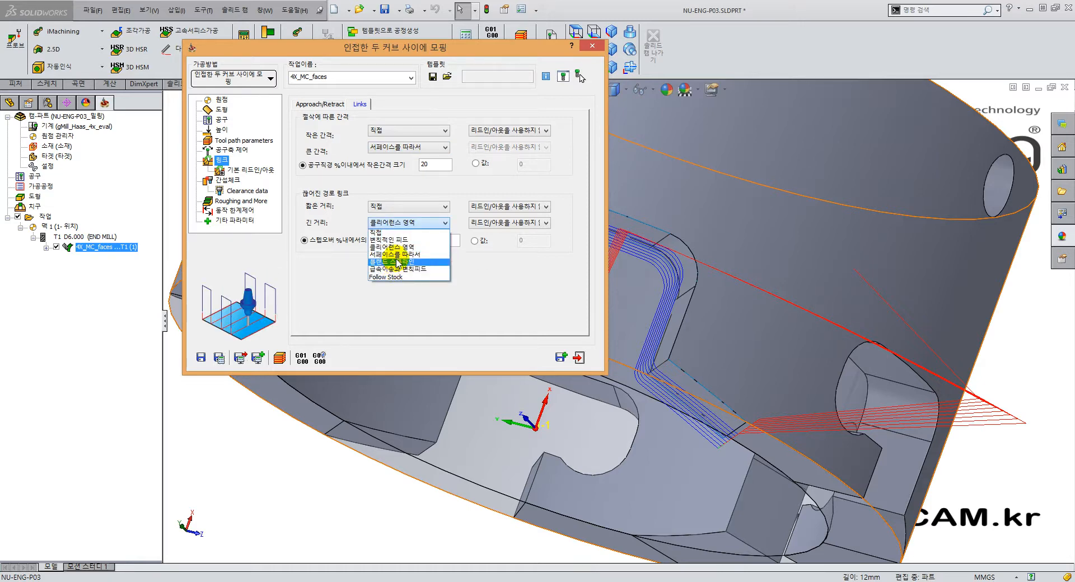
{"action": "left_click", "coordinate": [399, 253]}
{"action": "left_click", "coordinate": [408, 222]}
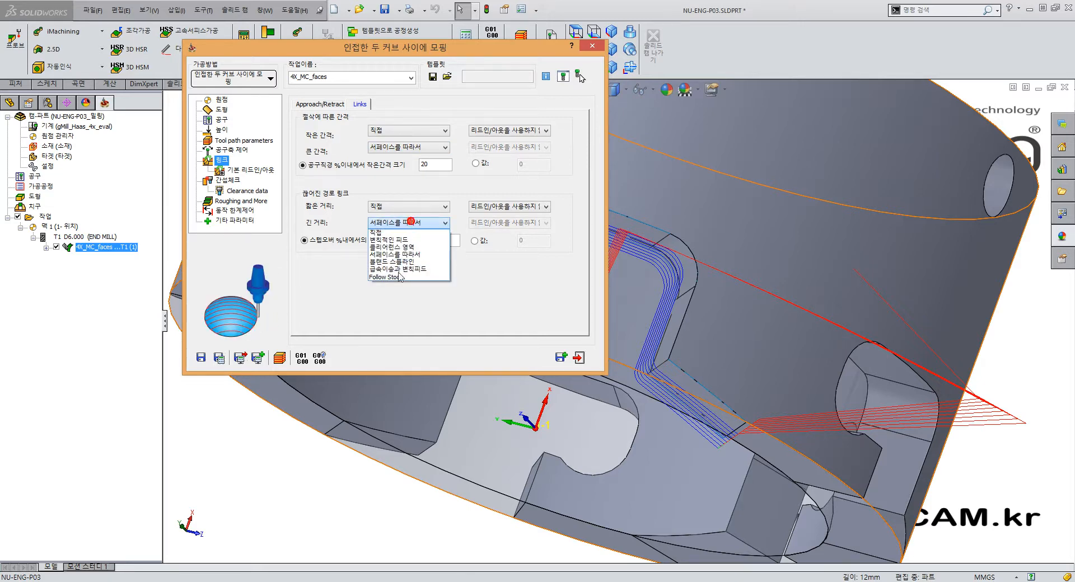
{"action": "left_click", "coordinate": [411, 262]}
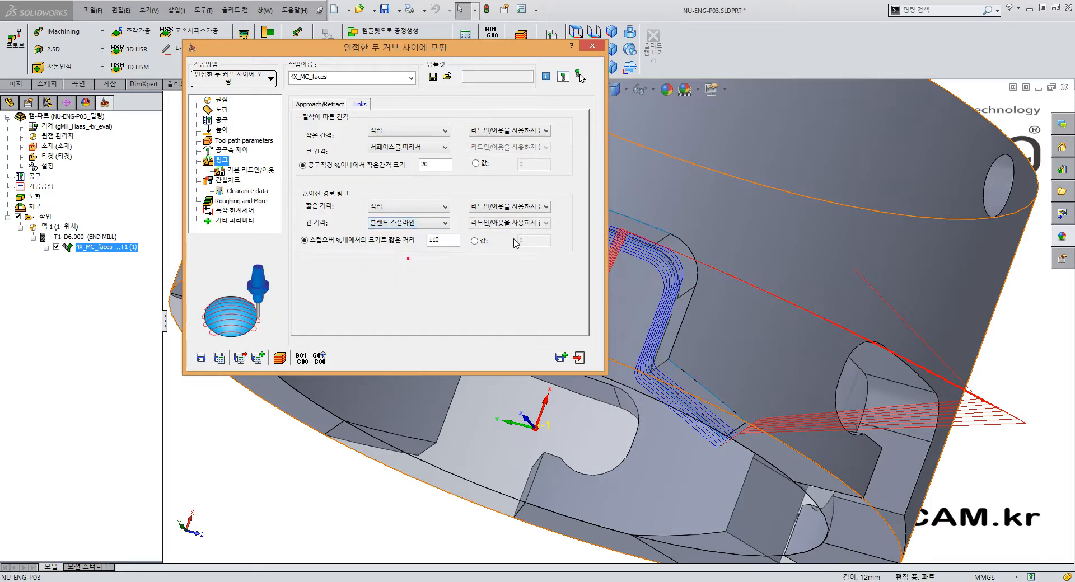
Step: Save and calculate the 4X_MC_faces operation, and inspect the links between passes at the slot's open end
{"action": "left_click", "coordinate": [220, 361]}
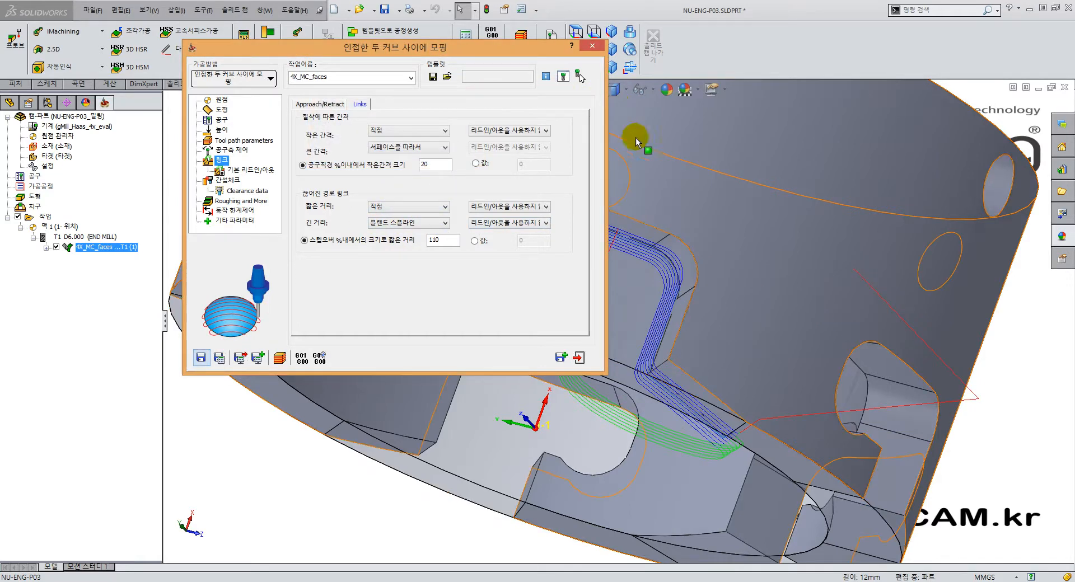
{"action": "left_click", "coordinate": [564, 66]}
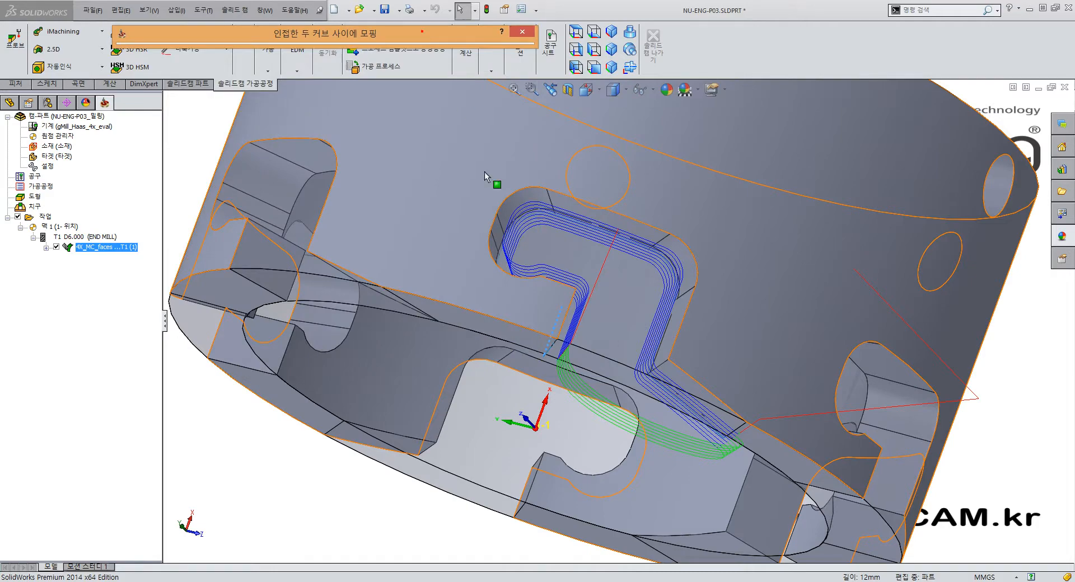
{"action": "middle_click_drag", "start_coordinate": [485, 171], "coordinate": [682, 257]}
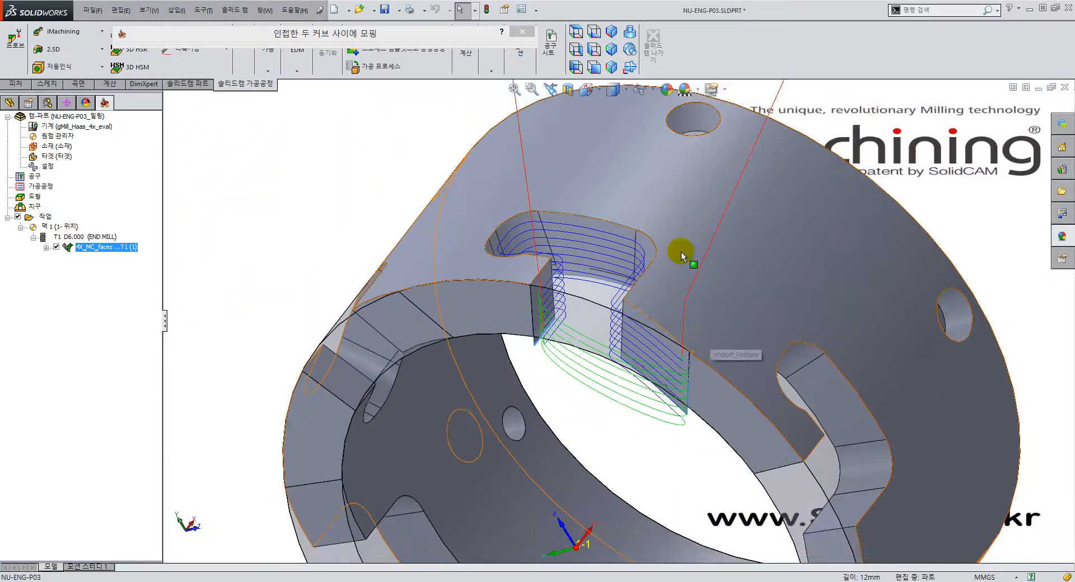
Step: Review the lead-in/lead-out choices for small gaps and for short and long distances between passes
{"action": "left_click", "coordinate": [355, 34]}
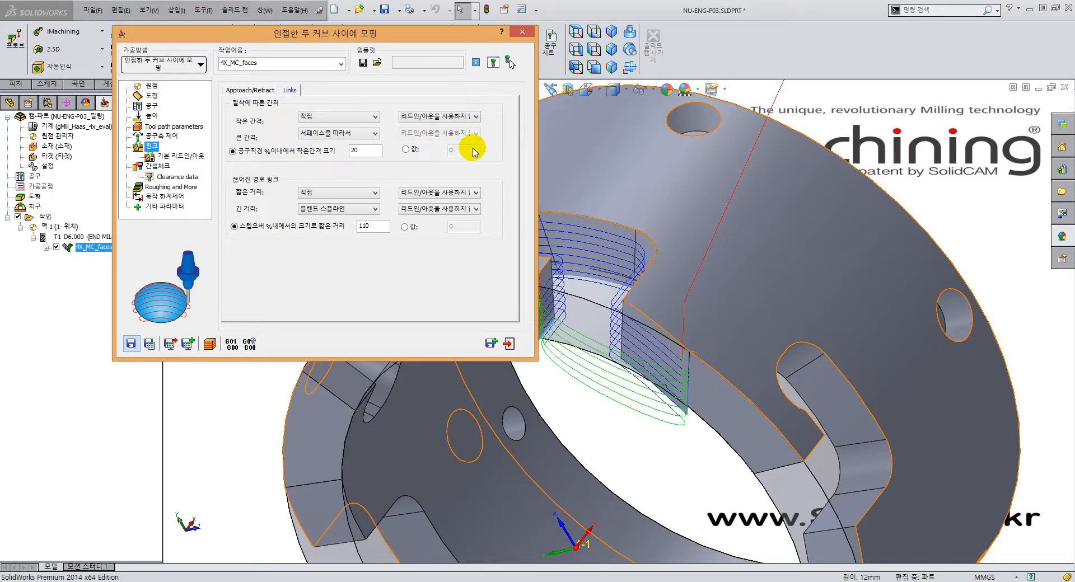
{"action": "left_click", "coordinate": [456, 117]}
{"action": "left_click", "coordinate": [445, 147]}
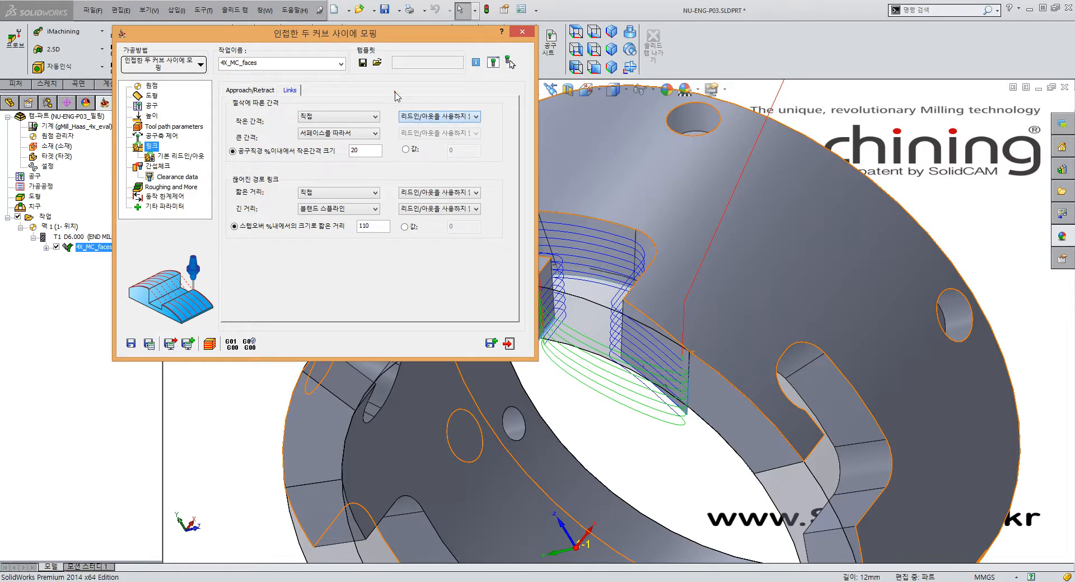
{"action": "left_click", "coordinate": [445, 192]}
{"action": "left_click", "coordinate": [442, 202]}
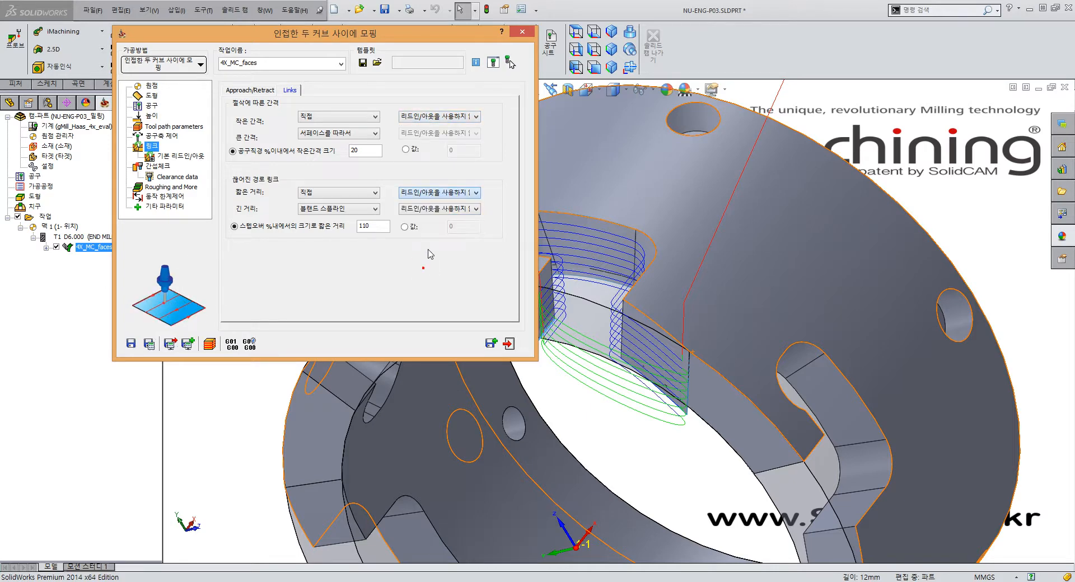
{"action": "left_click", "coordinate": [426, 212]}
{"action": "left_click", "coordinate": [391, 272]}
{"action": "left_click", "coordinate": [419, 212]}
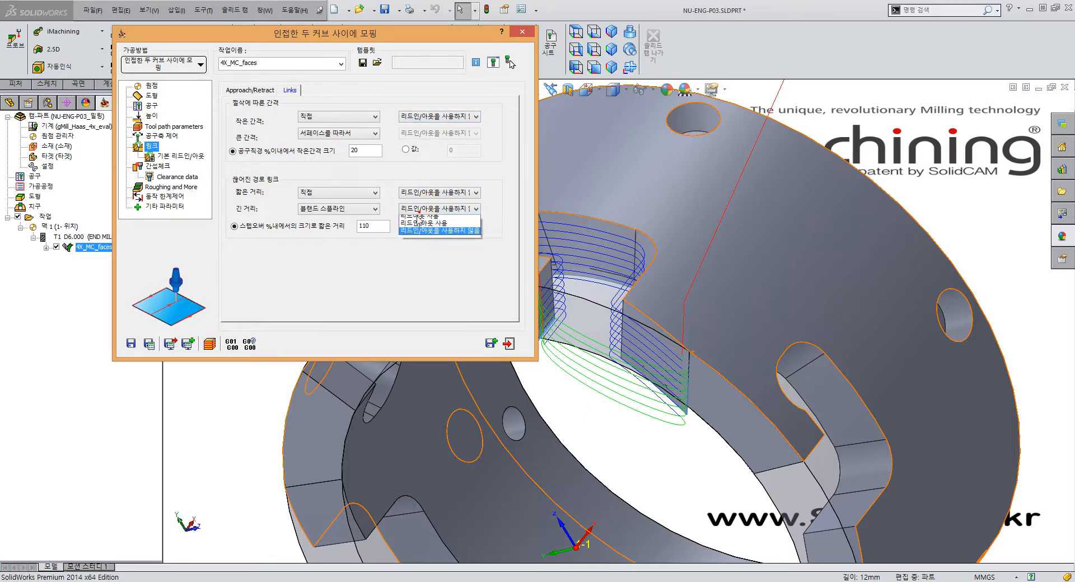
{"action": "left_click", "coordinate": [411, 289]}
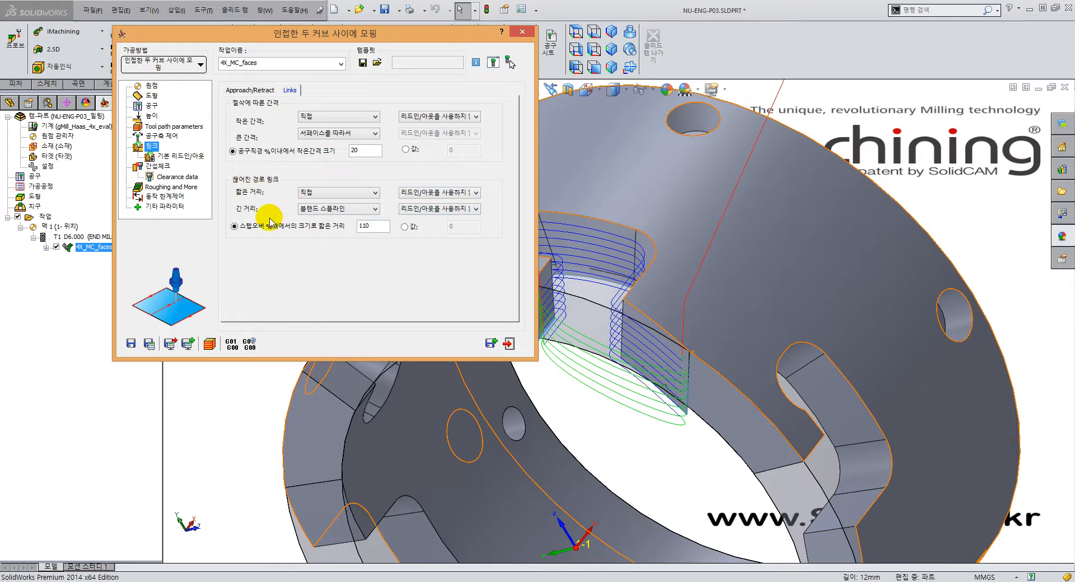
{"action": "left_click", "coordinate": [166, 178]}
{"action": "left_click", "coordinate": [160, 189]}
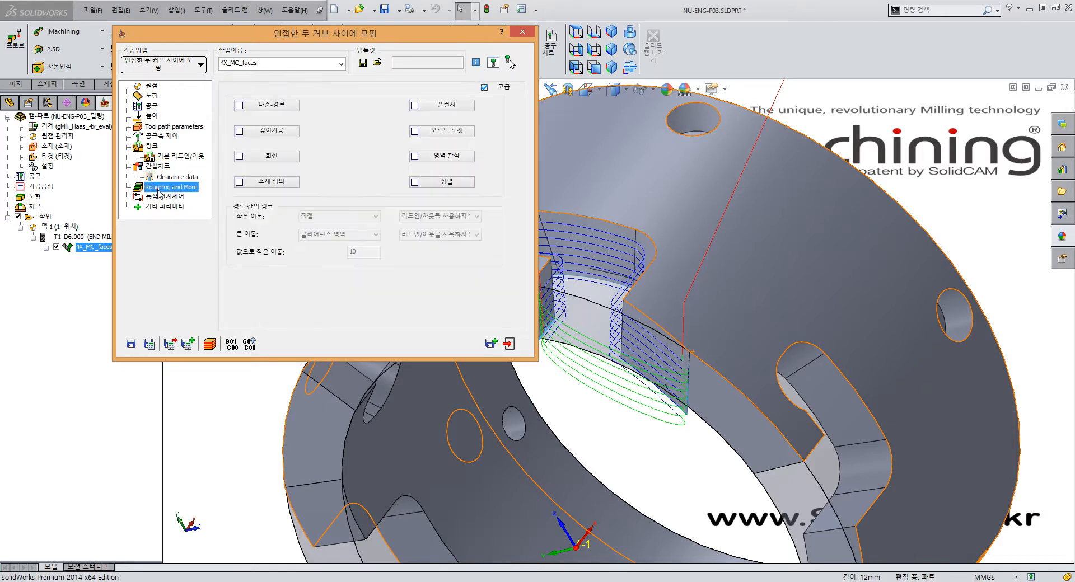
{"action": "left_click", "coordinate": [166, 168]}
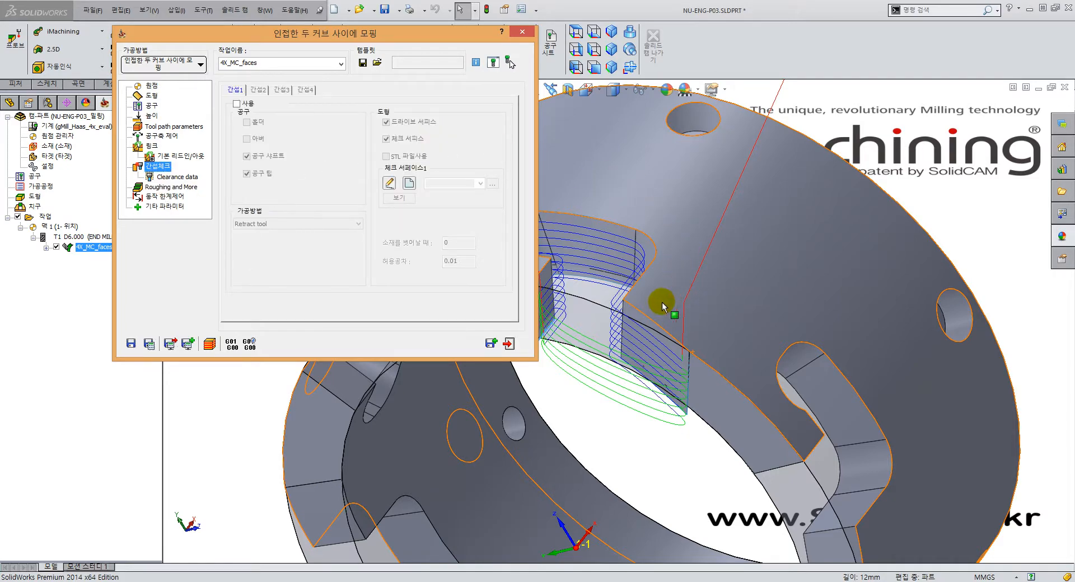
{"action": "middle_click_drag", "start_coordinate": [653, 275], "coordinate": [640, 354]}
Step: Enable multi-passes (다중-경로) for the operation, with 5 roughing passes at a spacing of 2
{"action": "left_click", "coordinate": [166, 189]}
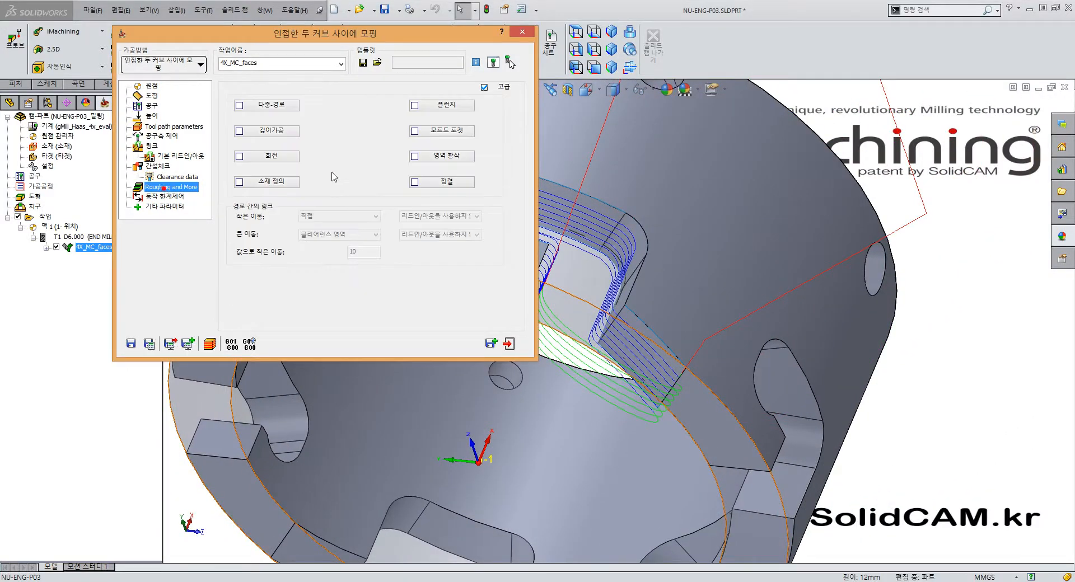
{"action": "left_click", "coordinate": [279, 111]}
{"action": "left_click_drag", "start_coordinate": [390, 47], "coordinate": [432, 72]}
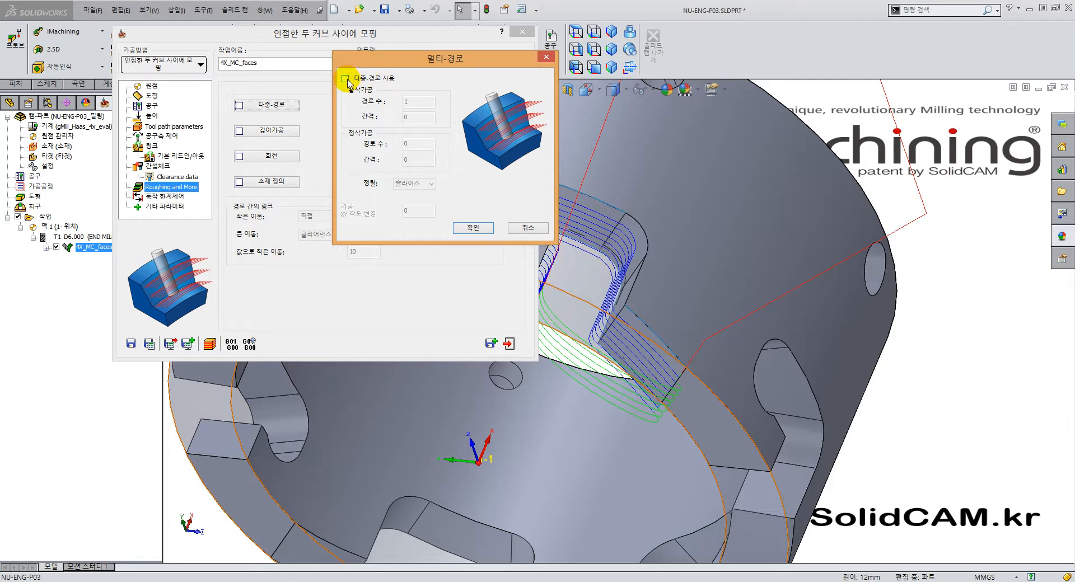
{"action": "left_click", "coordinate": [346, 78]}
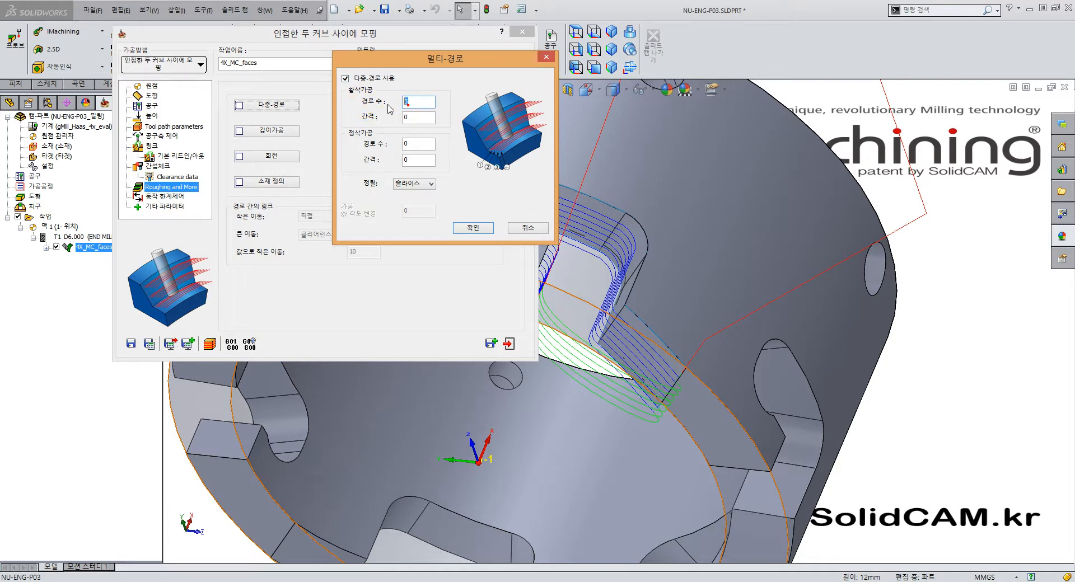
{"action": "type", "text": "5"}
{"action": "left_click", "coordinate": [425, 119]}
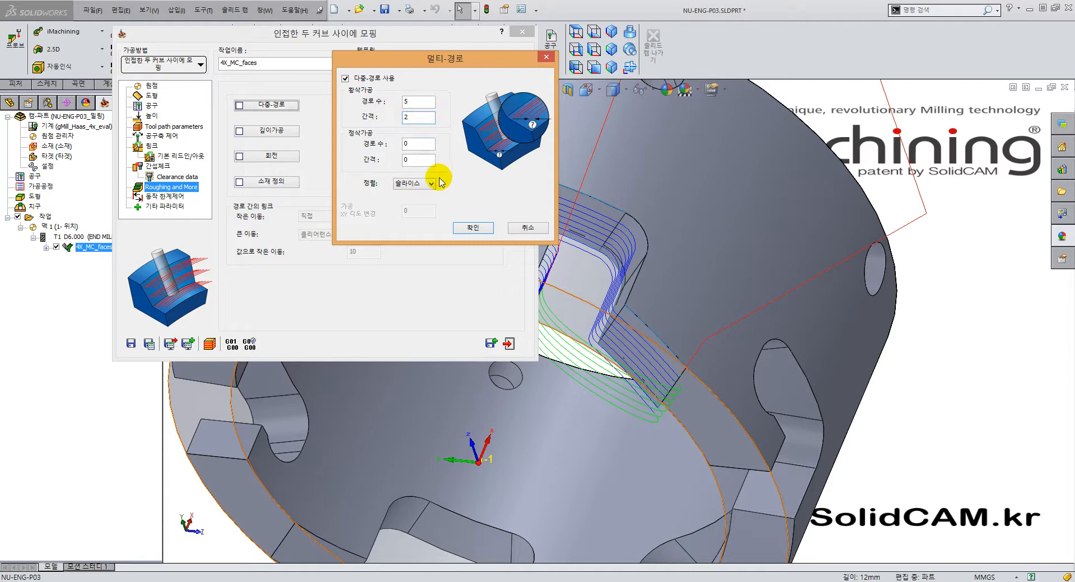
{"action": "left_click", "coordinate": [472, 229]}
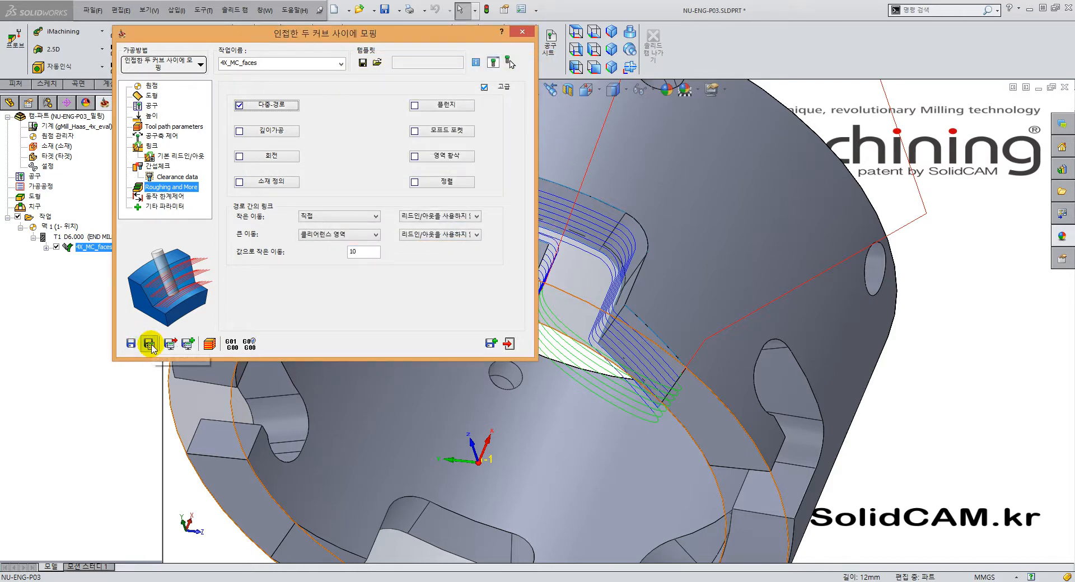
Step: Save and calculate the multi-pass operation, and inspect its tool path closely at the slot's corners and open end
{"action": "left_click", "coordinate": [149, 344]}
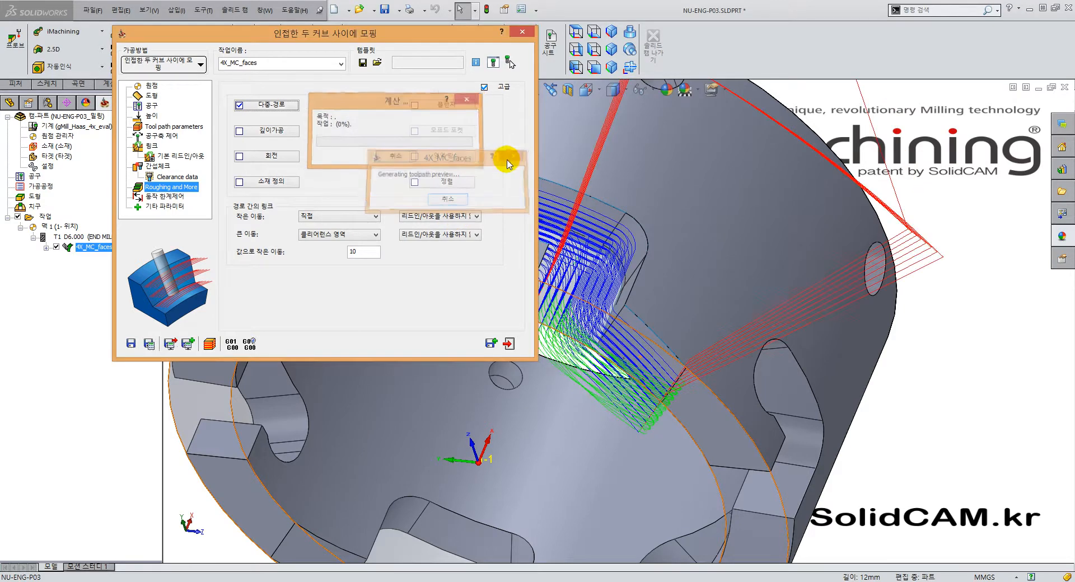
{"action": "double_click", "coordinate": [441, 34]}
{"action": "middle_click_drag", "start_coordinate": [571, 224], "coordinate": [540, 276]}
{"action": "scroll", "coordinate": [540, 276], "scroll_direction": "down", "scroll_amount": 5}
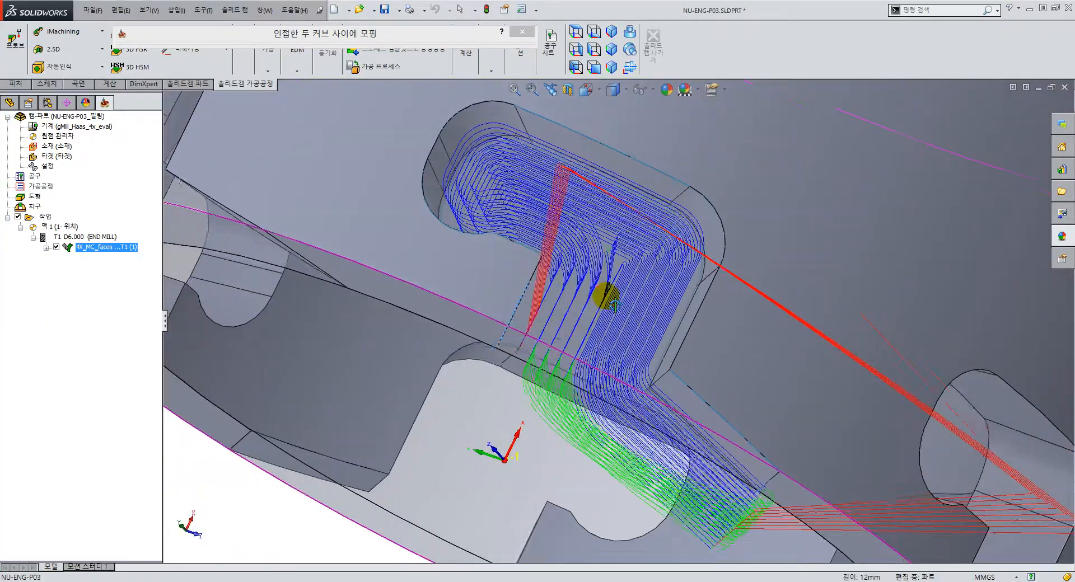
{"action": "mouse_move", "coordinate": [612, 321]}
{"action": "middle_mouse_down"}
{"action": "mouse_move", "coordinate": [588, 317]}
{"action": "mouse_move", "coordinate": [607, 327]}
{"action": "middle_mouse_up"}
{"action": "scroll", "coordinate": [602, 319], "scroll_direction": "down", "scroll_amount": 4}
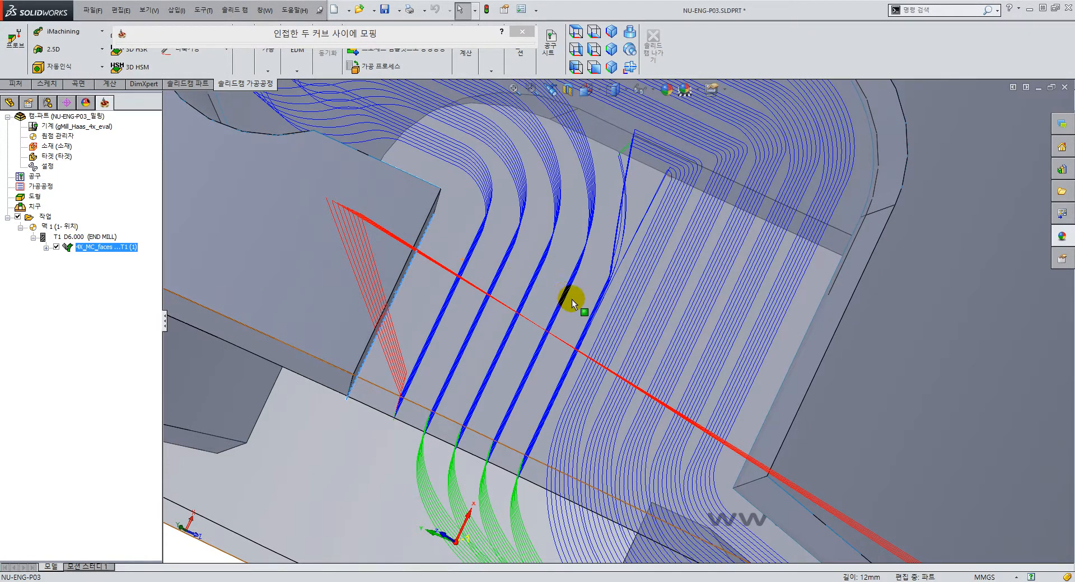
{"action": "middle_click_drag", "start_coordinate": [588, 315], "coordinate": [609, 185]}
Step: Turn off corner rounding by tool radius (라운드 코너) in the tool path modification settings
{"action": "left_click", "coordinate": [384, 34]}
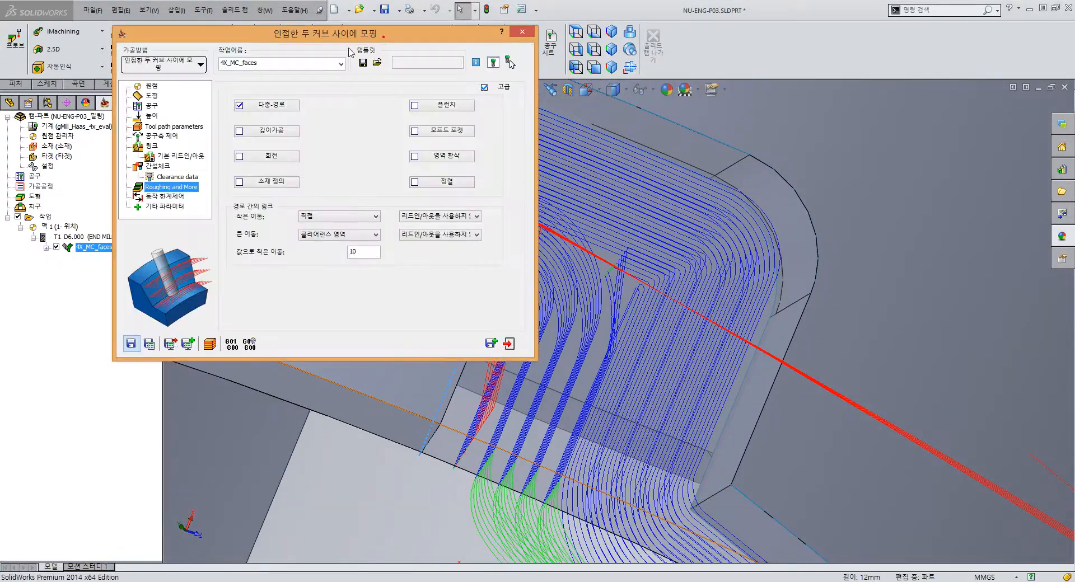
{"action": "left_click", "coordinate": [174, 127]}
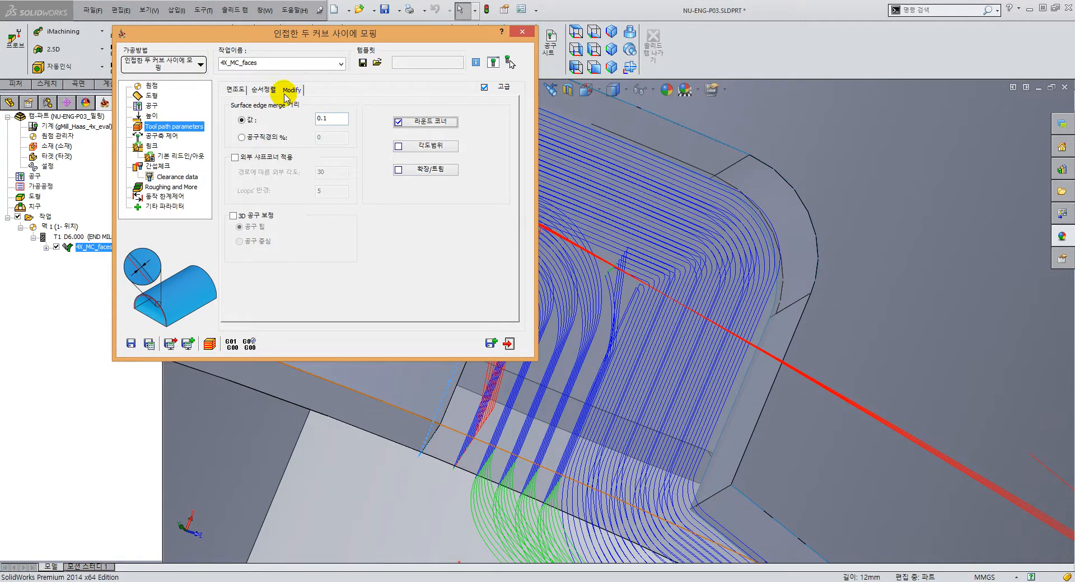
{"action": "left_click", "coordinate": [429, 121]}
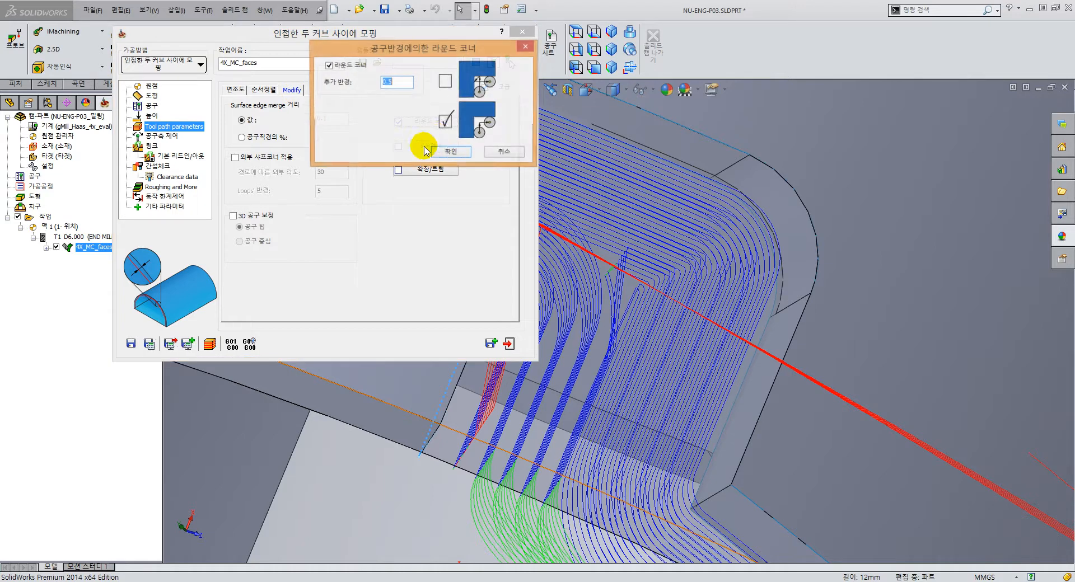
{"action": "left_click", "coordinate": [451, 152]}
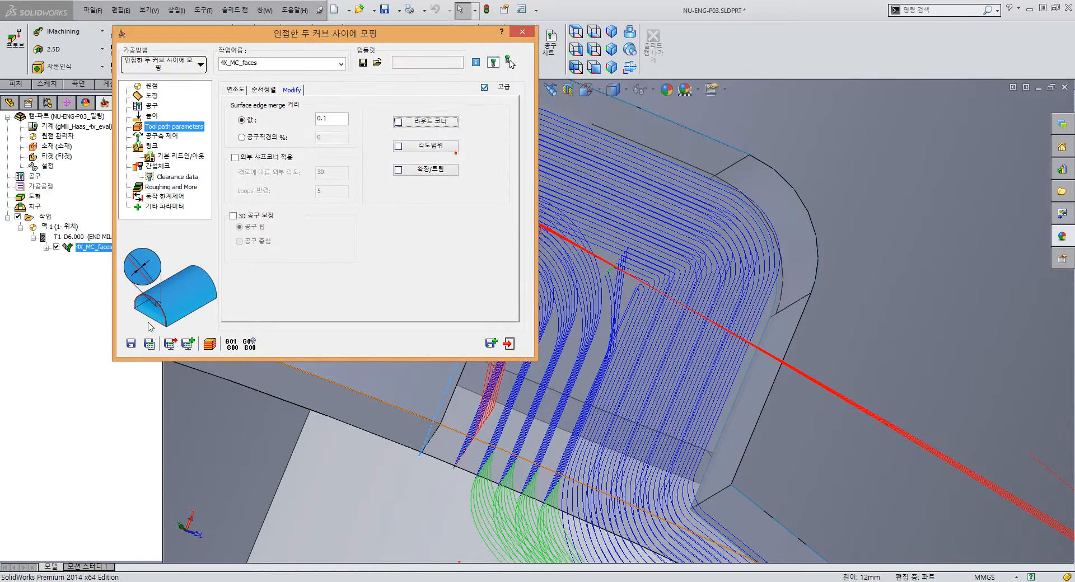
Step: Save and recalculate the operation, and examine how the innermost passes cross at the slot corner
{"action": "left_click", "coordinate": [149, 344]}
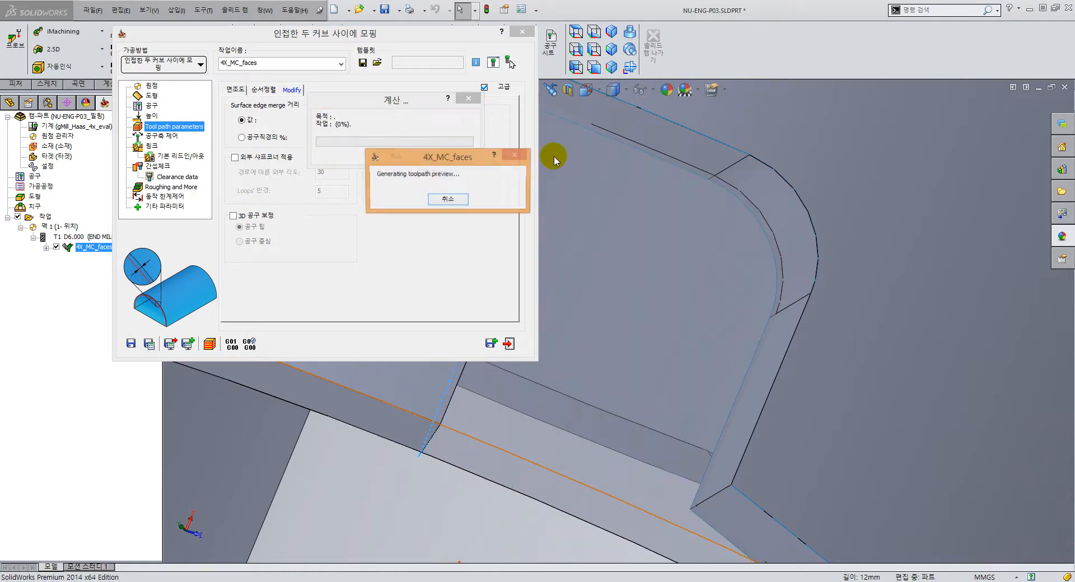
{"action": "left_click", "coordinate": [511, 160]}
{"action": "scroll", "coordinate": [668, 299], "scroll_direction": "down", "scroll_amount": 5}
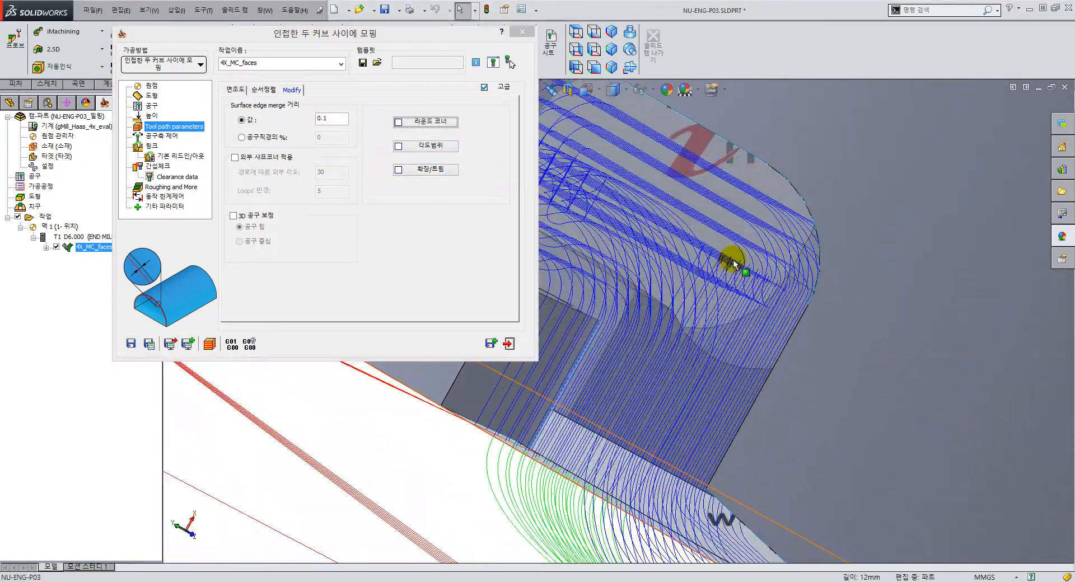
{"action": "middle_click_drag", "start_coordinate": [711, 271], "coordinate": [700, 314]}
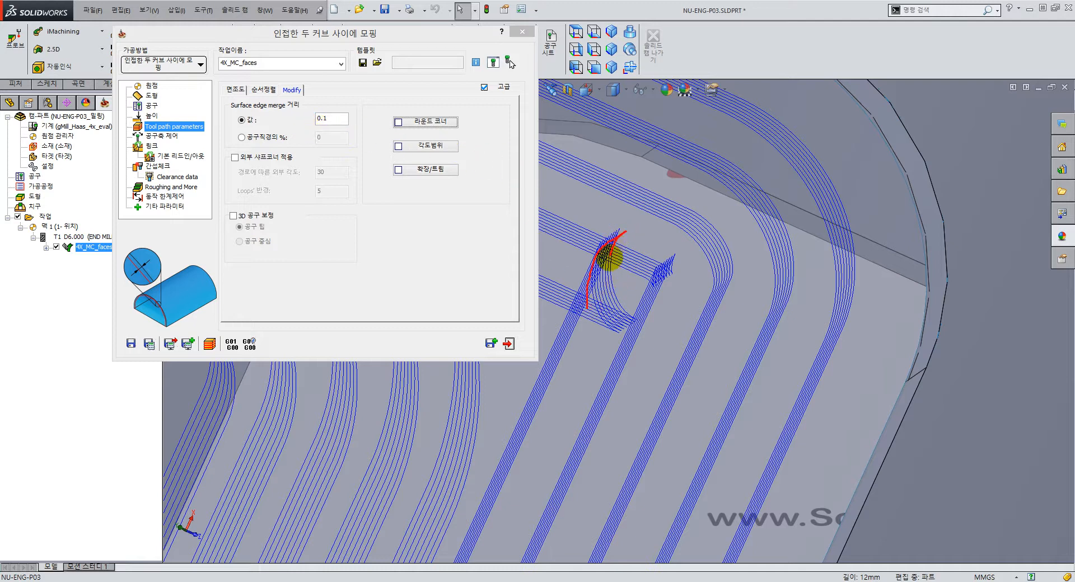
{"action": "left_click_drag", "start_coordinate": [634, 321], "coordinate": [520, 270]}
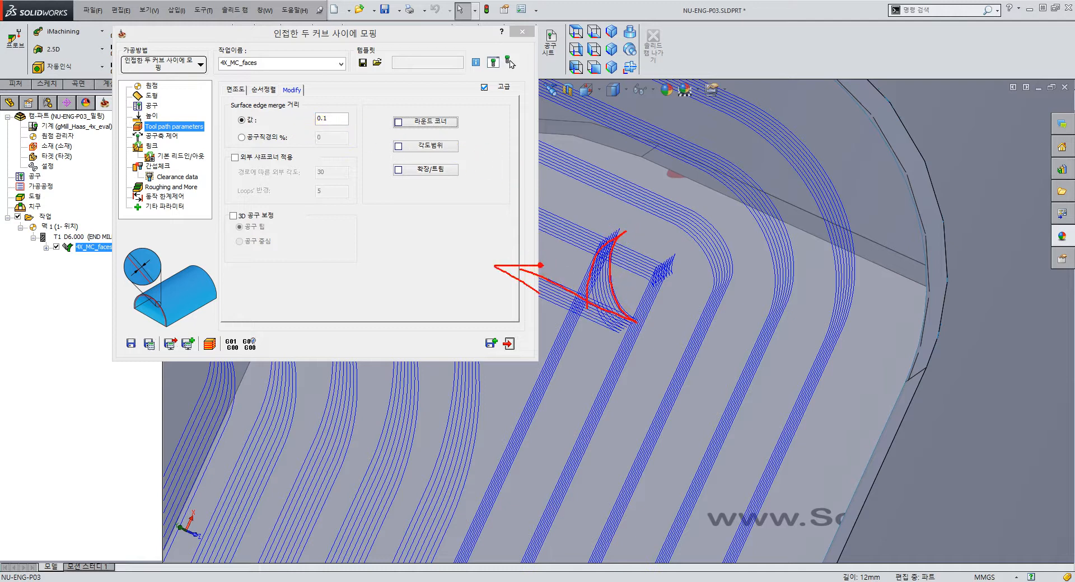
Step: Turn corner rounding by tool radius (라운드 코너) back on in the tool path modification settings
{"action": "key", "text": "Escape"}
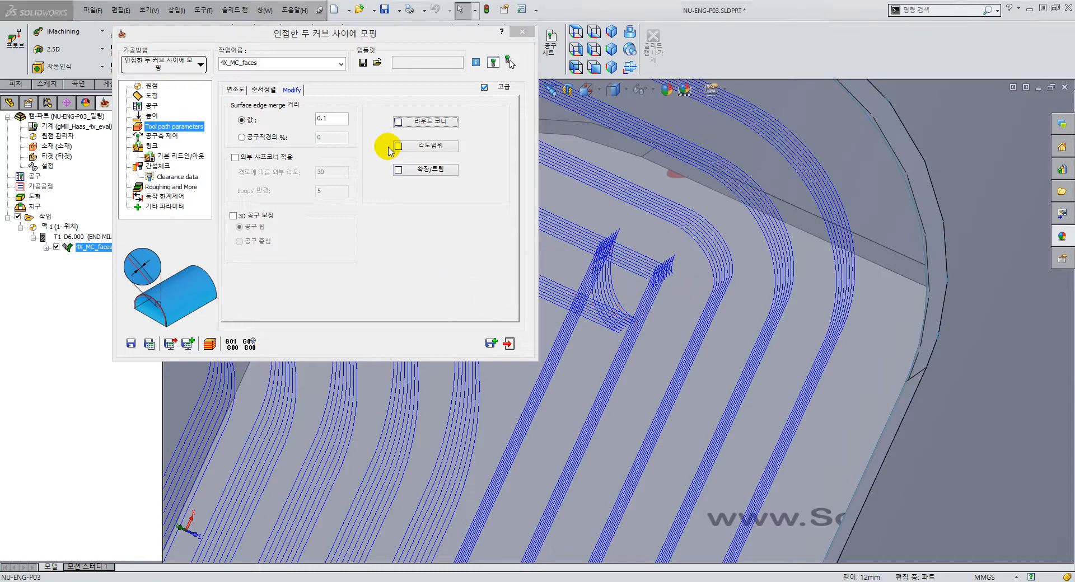
{"action": "scroll", "coordinate": [715, 285], "scroll_direction": "up", "scroll_amount": 6}
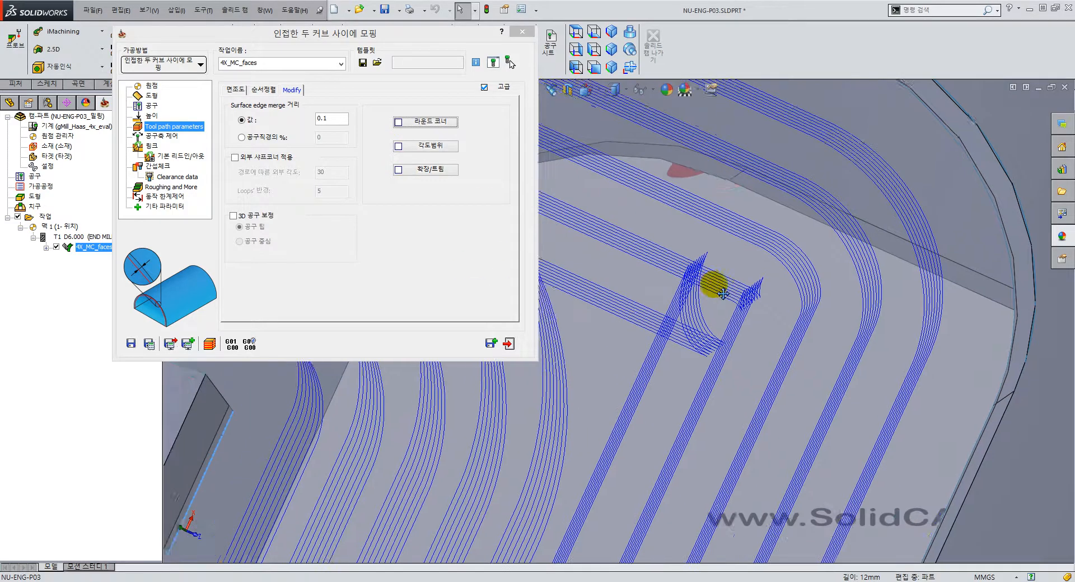
{"action": "scroll", "coordinate": [884, 278], "scroll_direction": "down", "scroll_amount": 8}
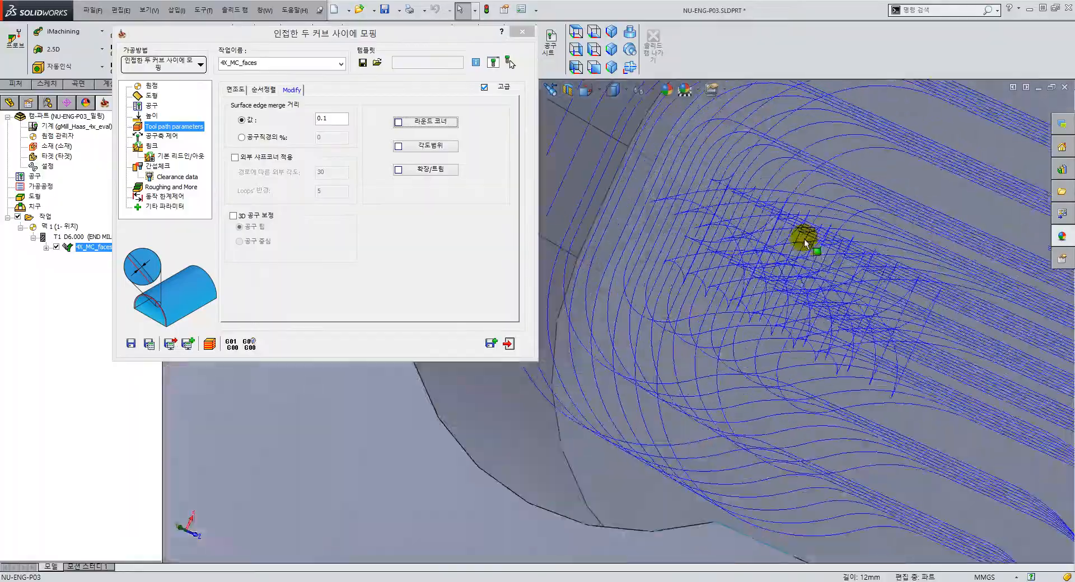
{"action": "scroll", "coordinate": [819, 283], "scroll_direction": "up", "scroll_amount": 5}
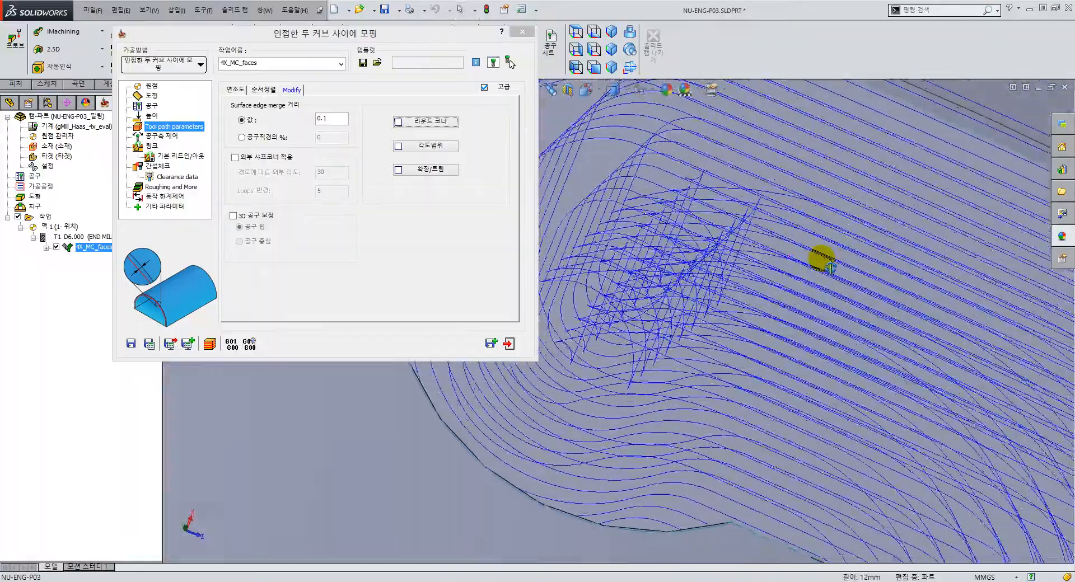
{"action": "scroll", "coordinate": [710, 192], "scroll_direction": "down", "scroll_amount": 8}
{"action": "scroll", "coordinate": [703, 231], "scroll_direction": "up", "scroll_amount": 2}
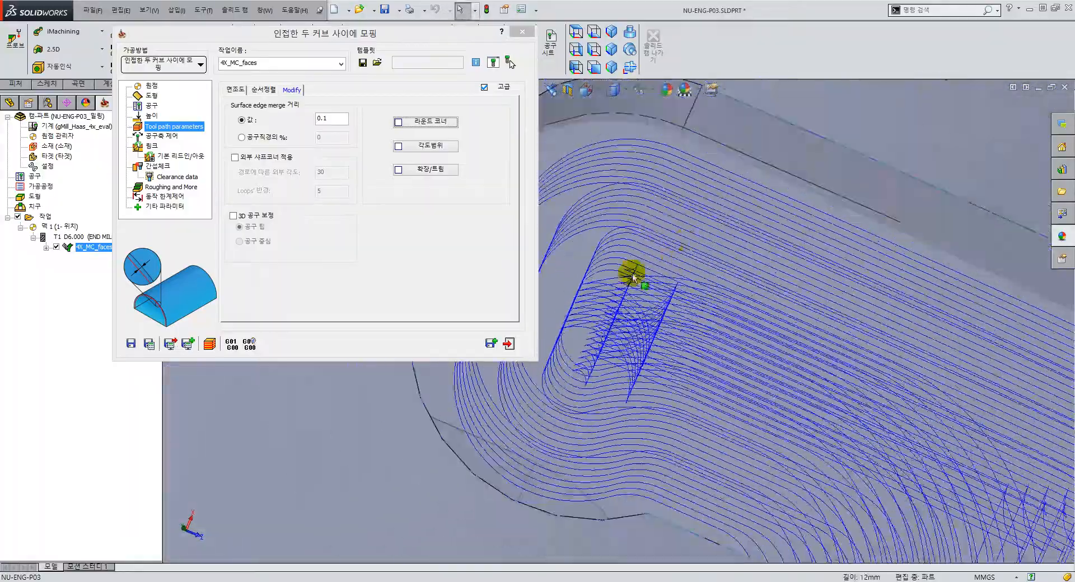
{"action": "left_click", "coordinate": [426, 121]}
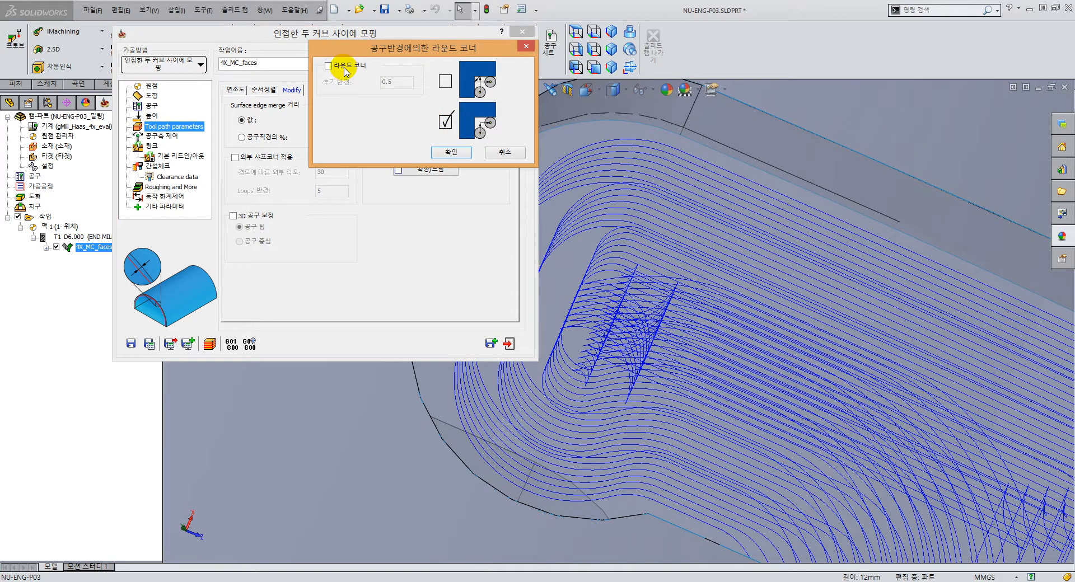
{"action": "left_click", "coordinate": [451, 152]}
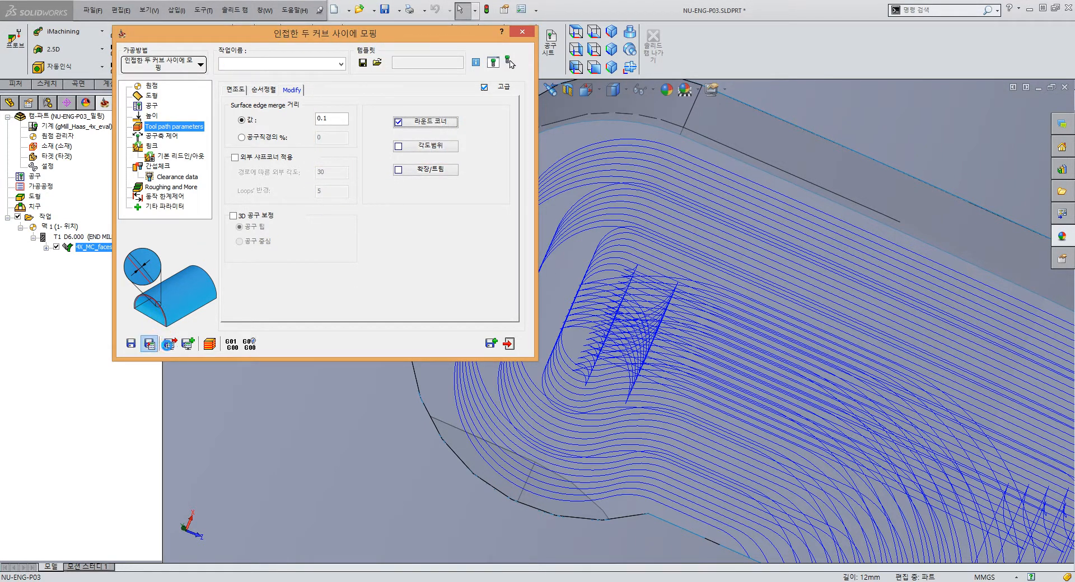
Step: Save and recalculate the operation, and examine the rounded tool path at the slot's corners and open end
{"action": "left_click", "coordinate": [149, 343]}
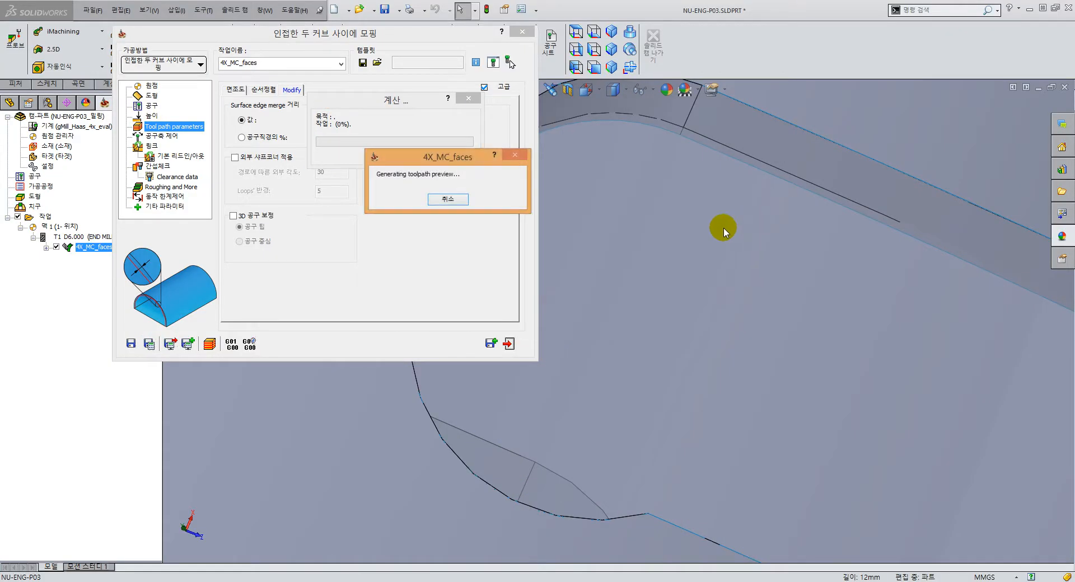
{"action": "middle_click_drag", "start_coordinate": [681, 228], "coordinate": [705, 284]}
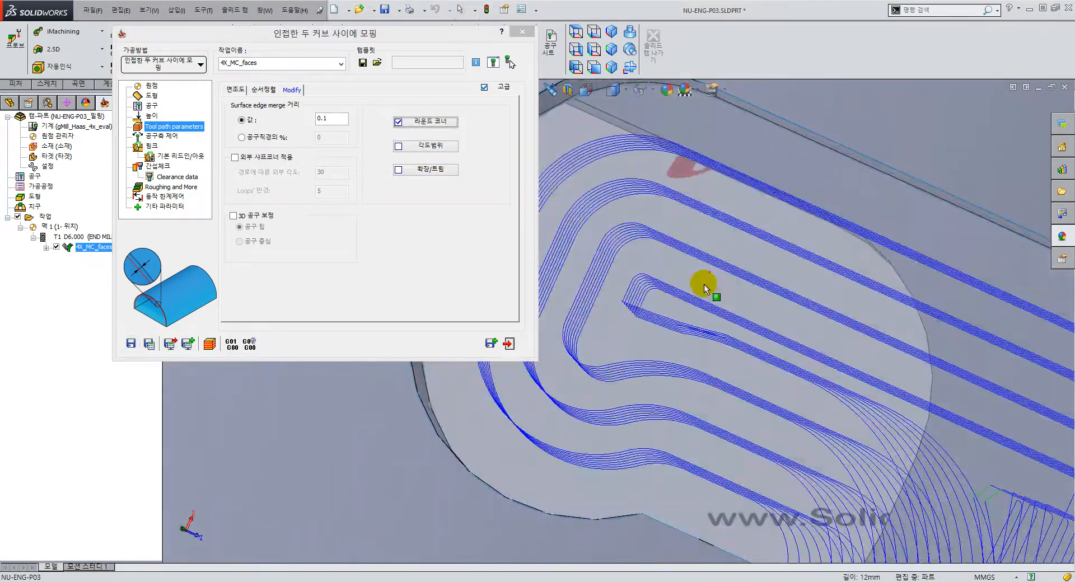
{"action": "middle_click_drag", "start_coordinate": [716, 336], "coordinate": [885, 385]}
{"action": "scroll", "coordinate": [812, 445], "scroll_direction": "down", "scroll_amount": 4}
{"action": "scroll", "coordinate": [811, 447], "scroll_direction": "up", "scroll_amount": 4}
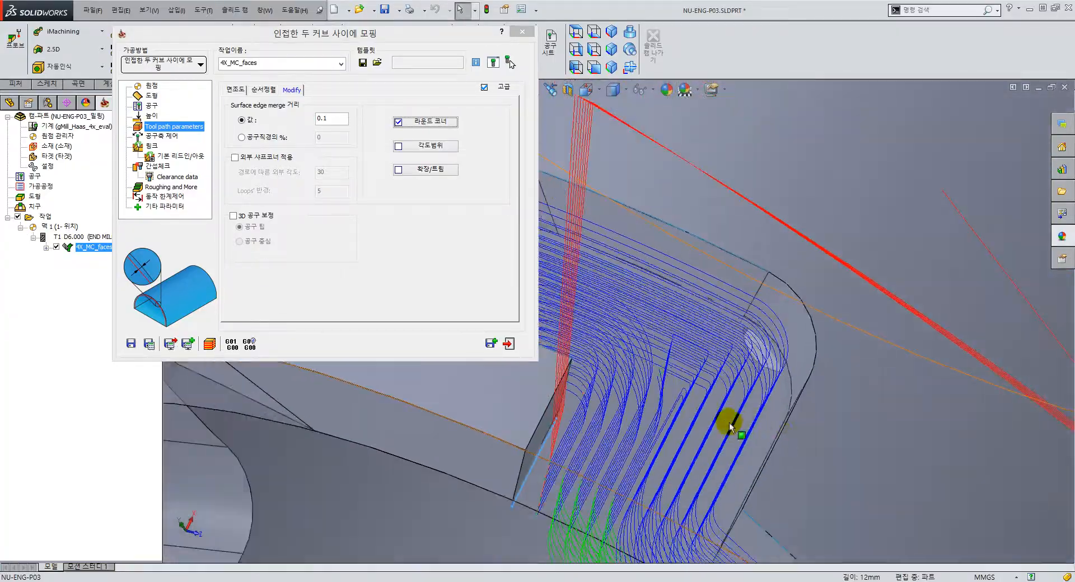
{"action": "scroll", "coordinate": [728, 426], "scroll_direction": "up", "scroll_amount": 4}
{"action": "middle_click_drag", "start_coordinate": [697, 419], "coordinate": [672, 332]}
{"action": "scroll", "coordinate": [672, 333], "scroll_direction": "down", "scroll_amount": 4}
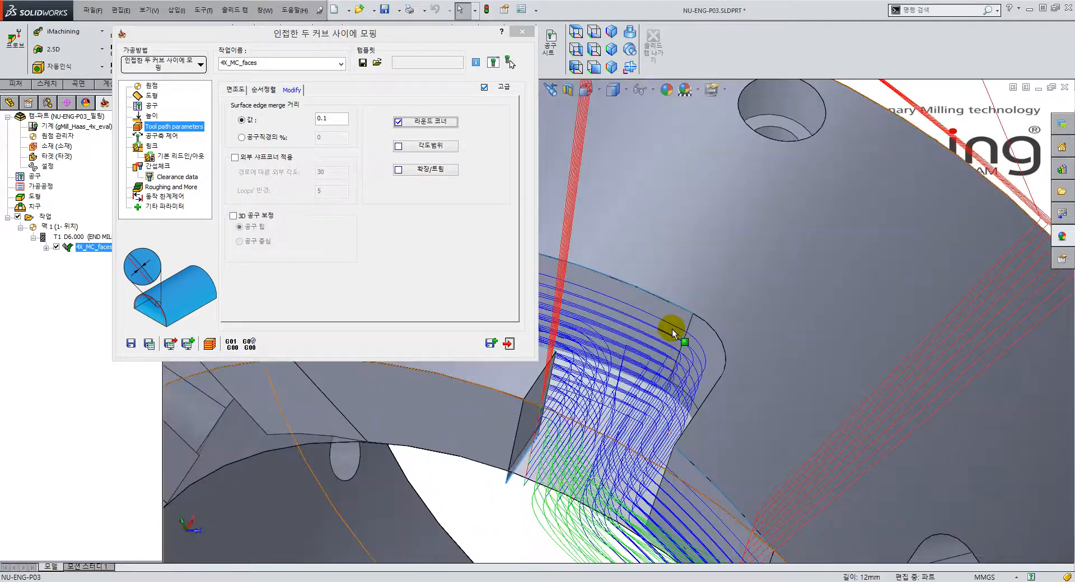
{"action": "scroll", "coordinate": [670, 335], "scroll_direction": "up", "scroll_amount": 4}
{"action": "scroll", "coordinate": [626, 385], "scroll_direction": "down", "scroll_amount": 4}
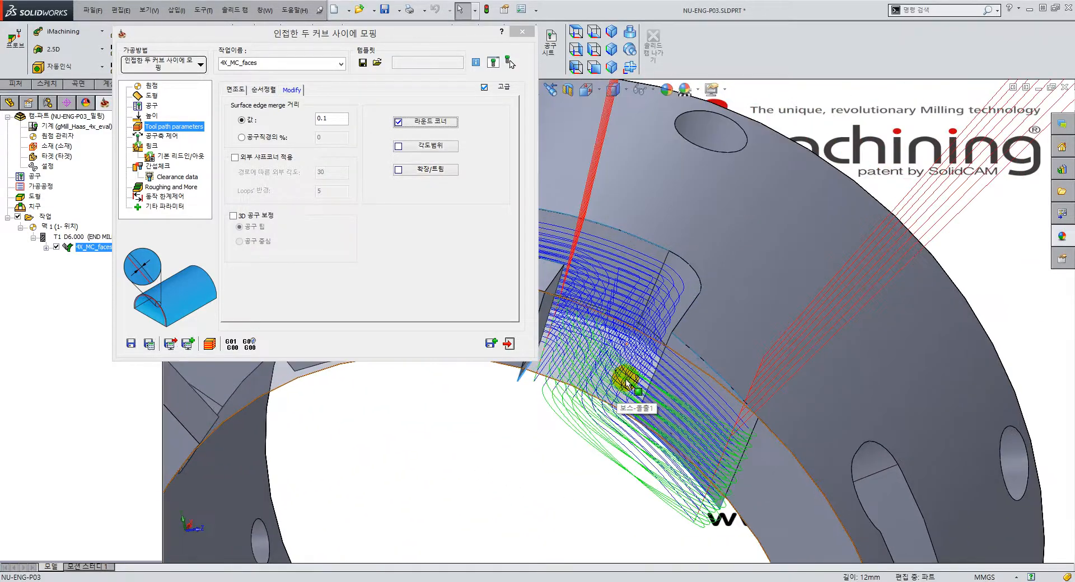
{"action": "scroll", "coordinate": [648, 340], "scroll_direction": "down", "scroll_amount": 1}
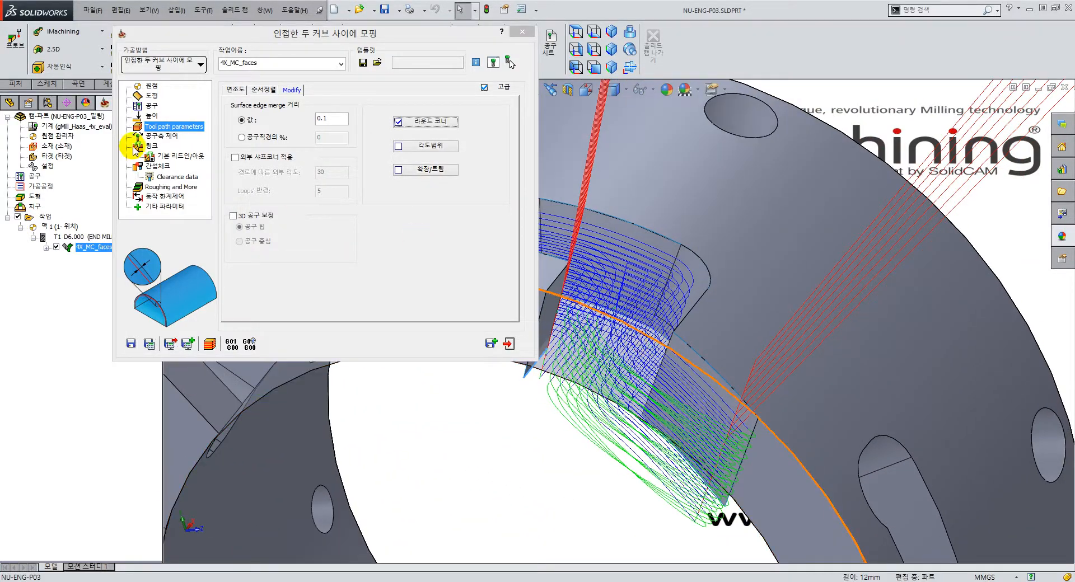
Step: Enable the stock definition (소재 정의) for the roughing so that air cuts are minimised
{"action": "left_click", "coordinate": [162, 136]}
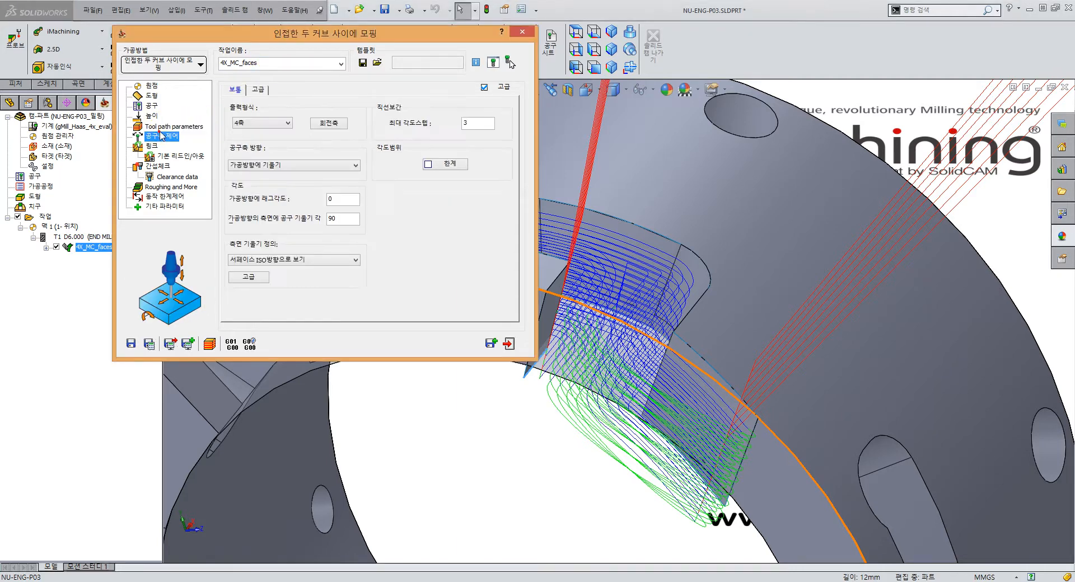
{"action": "left_click", "coordinate": [166, 187]}
{"action": "middle_click_drag", "start_coordinate": [732, 311], "coordinate": [702, 466]}
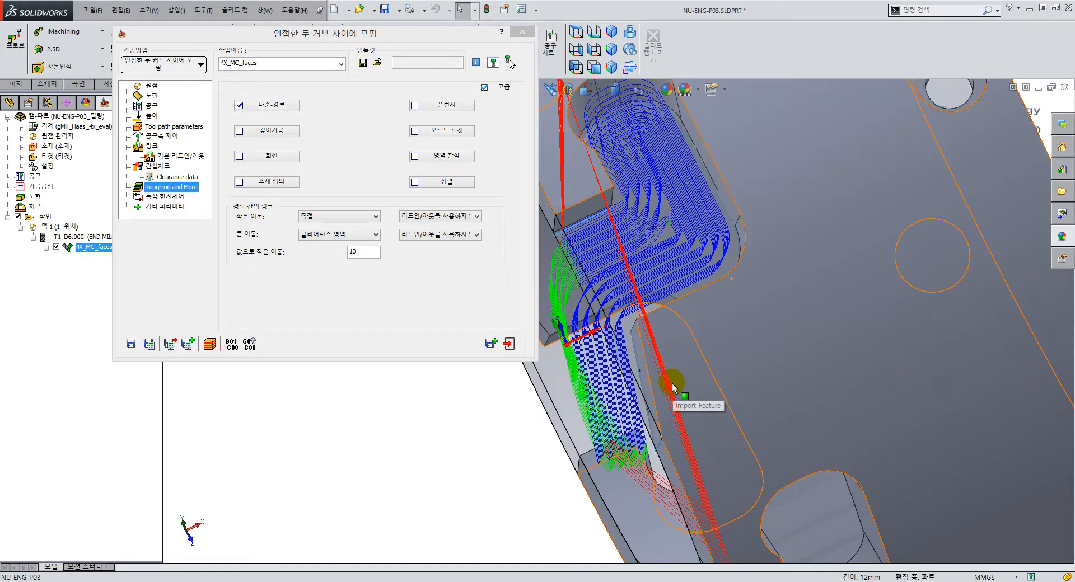
{"action": "left_click_drag", "start_coordinate": [586, 454], "coordinate": [551, 367]}
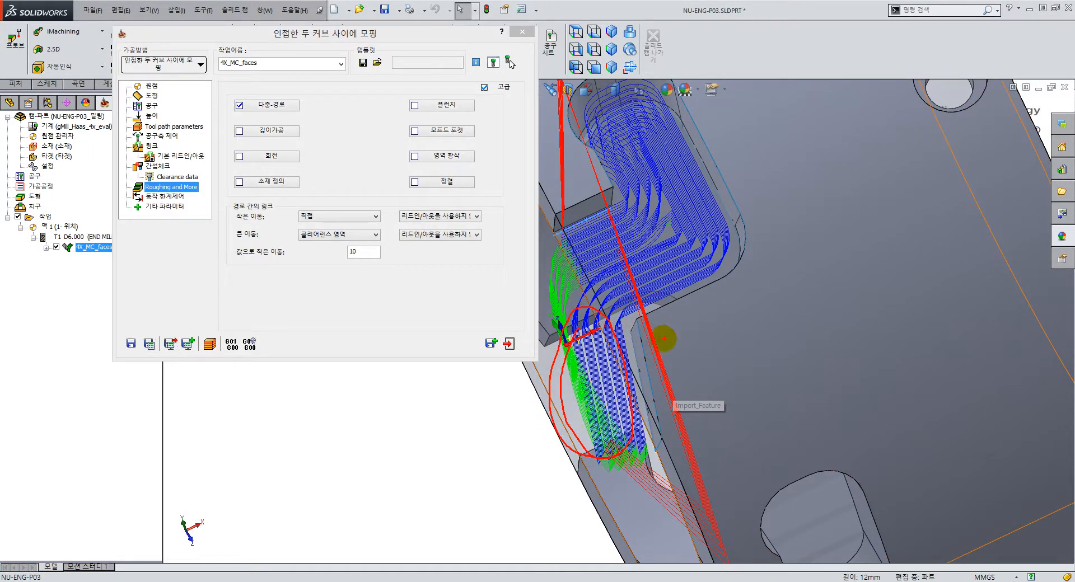
{"action": "middle_click_drag", "start_coordinate": [636, 384], "coordinate": [634, 394]}
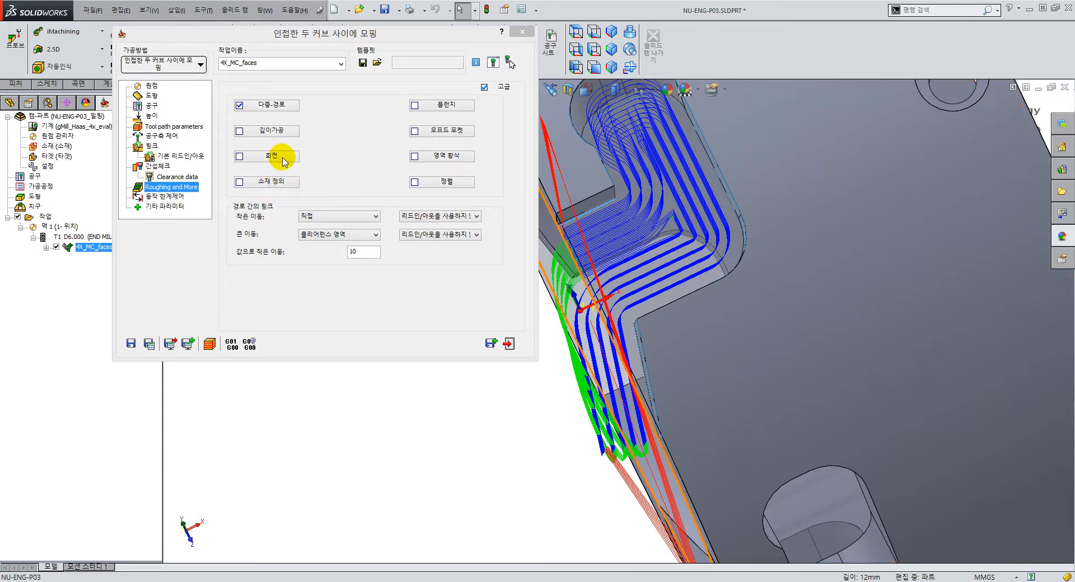
{"action": "left_click", "coordinate": [276, 180]}
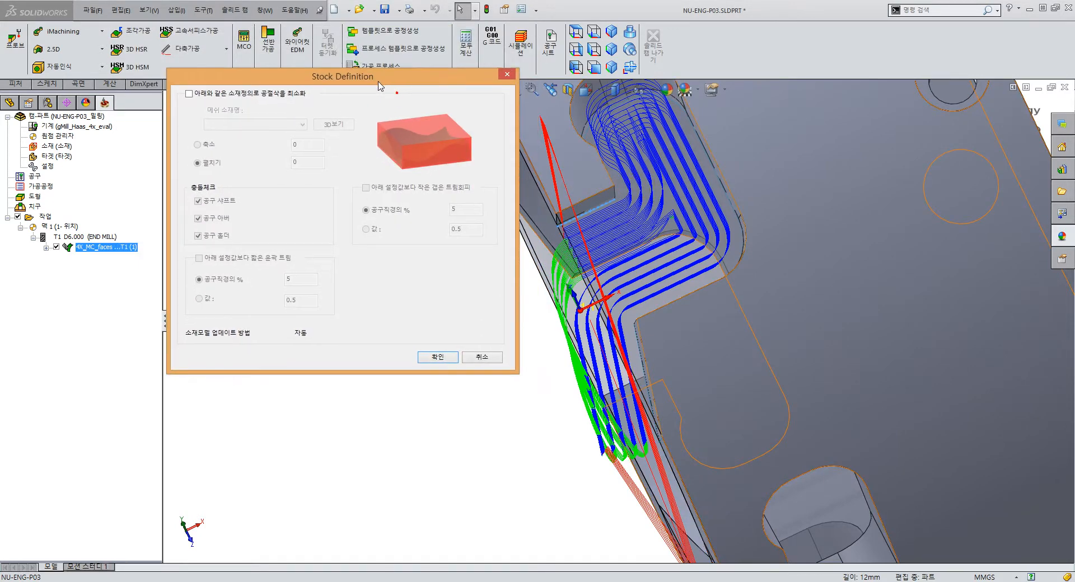
{"action": "left_click_drag", "start_coordinate": [423, 82], "coordinate": [385, 92]}
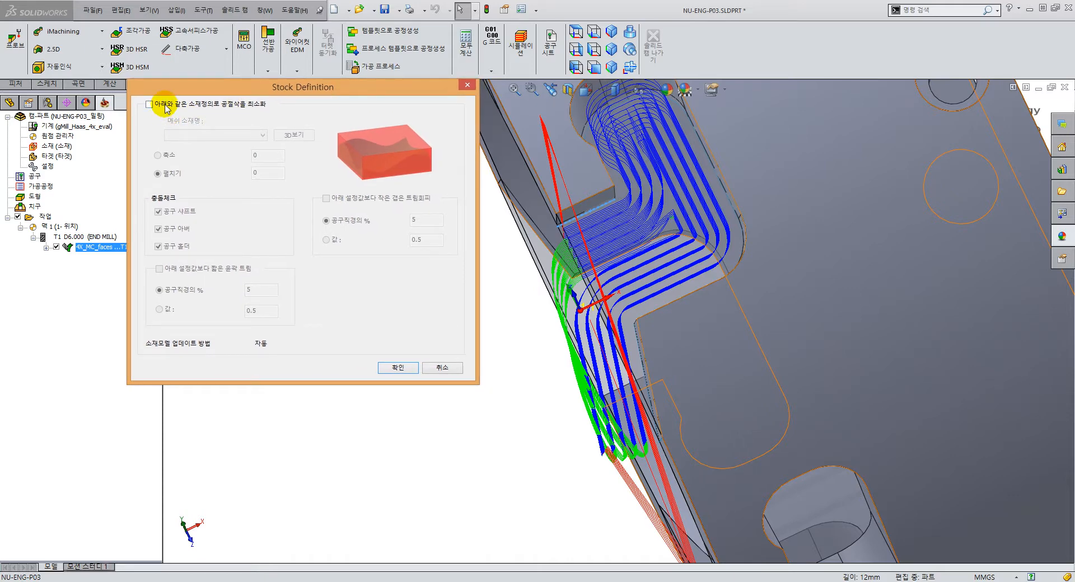
{"action": "left_click", "coordinate": [166, 106]}
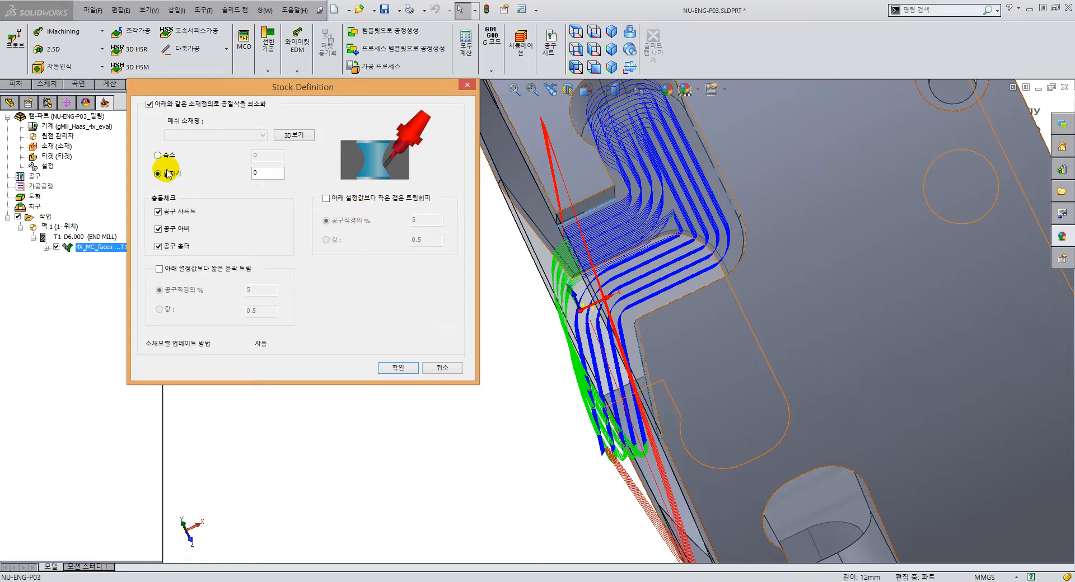
Step: Try the stock definition's expand (펼치기) and shrink (축소) options with an offset of 1
{"action": "left_click", "coordinate": [158, 155]}
{"action": "left_click", "coordinate": [167, 174]}
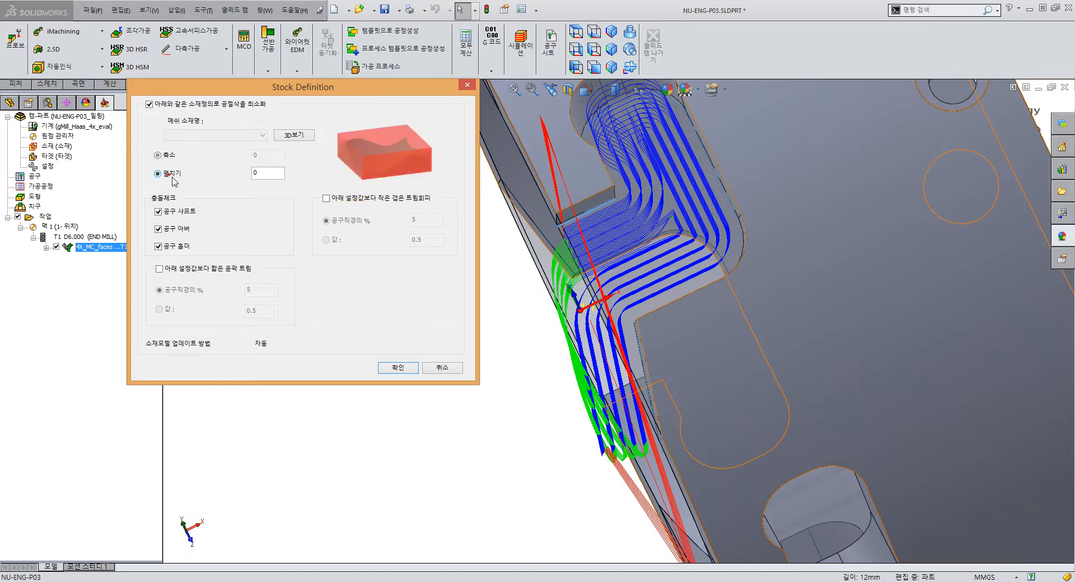
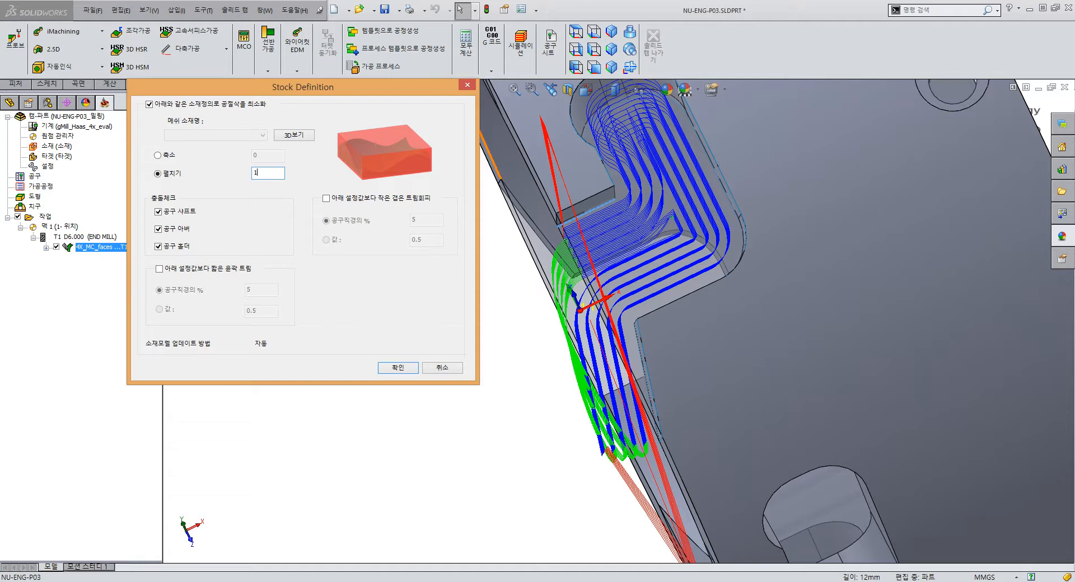
{"action": "type", "text": "1"}
{"action": "left_click", "coordinate": [157, 155]}
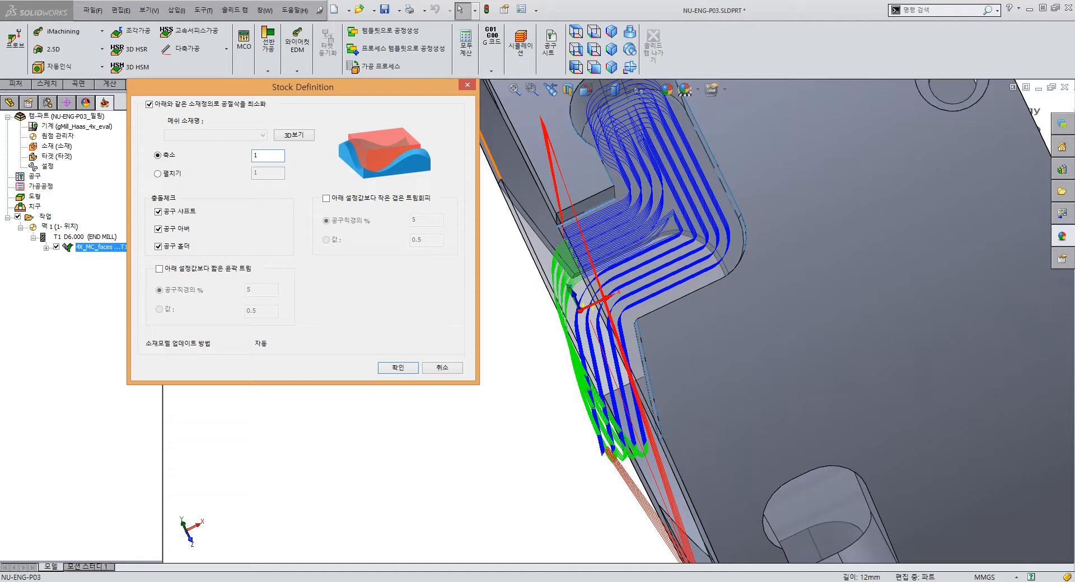
{"action": "middle_click_drag", "start_coordinate": [615, 309], "coordinate": [499, 259]}
{"action": "left_click", "coordinate": [175, 161]}
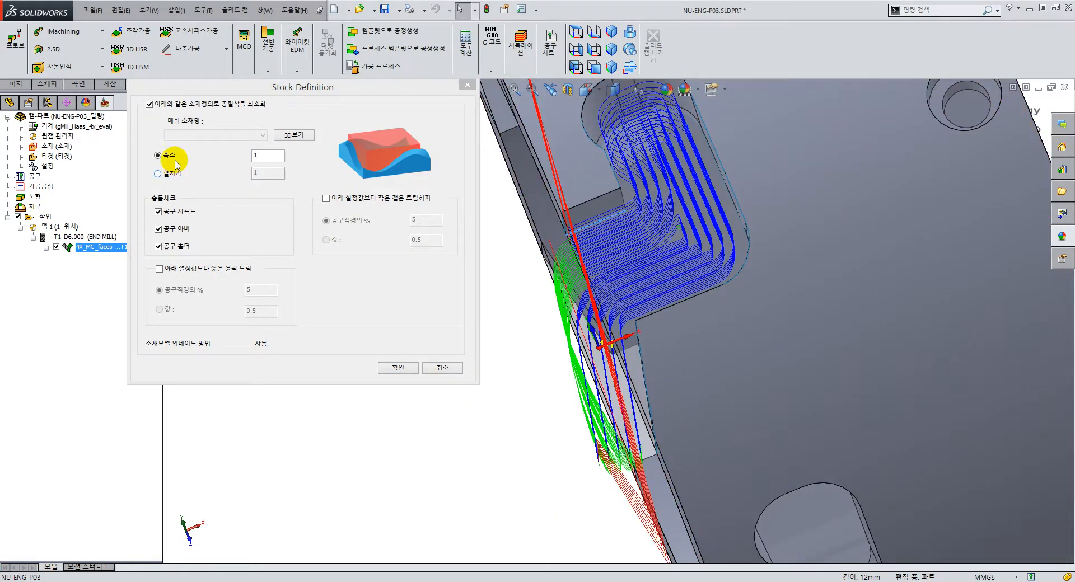
Step: Set the stock offsets to 0 and apply the stock definition with the expand (펼치기) option
{"action": "double_click", "coordinate": [264, 155]}
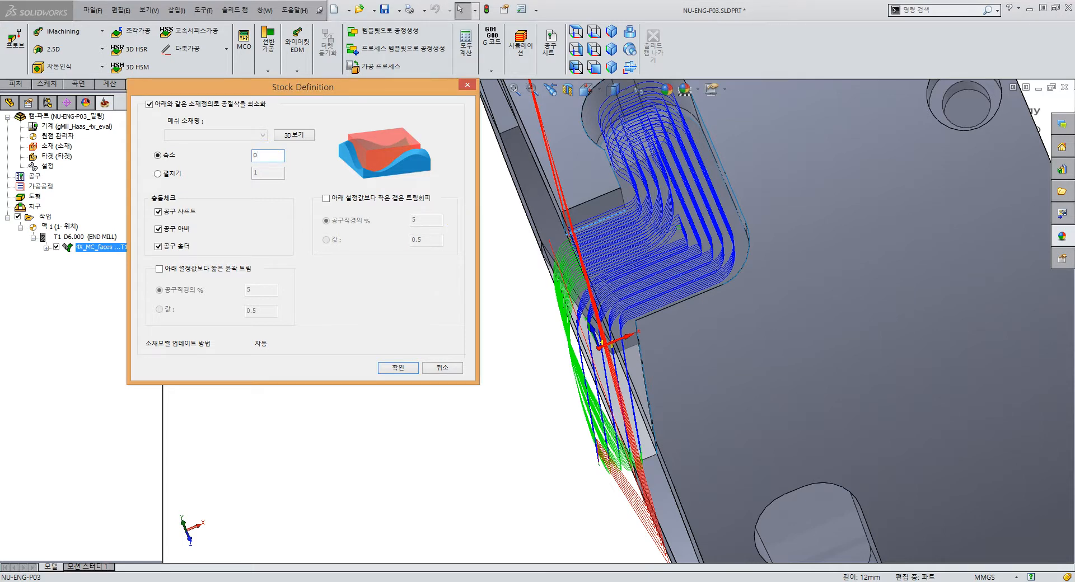
{"action": "left_click", "coordinate": [185, 173]}
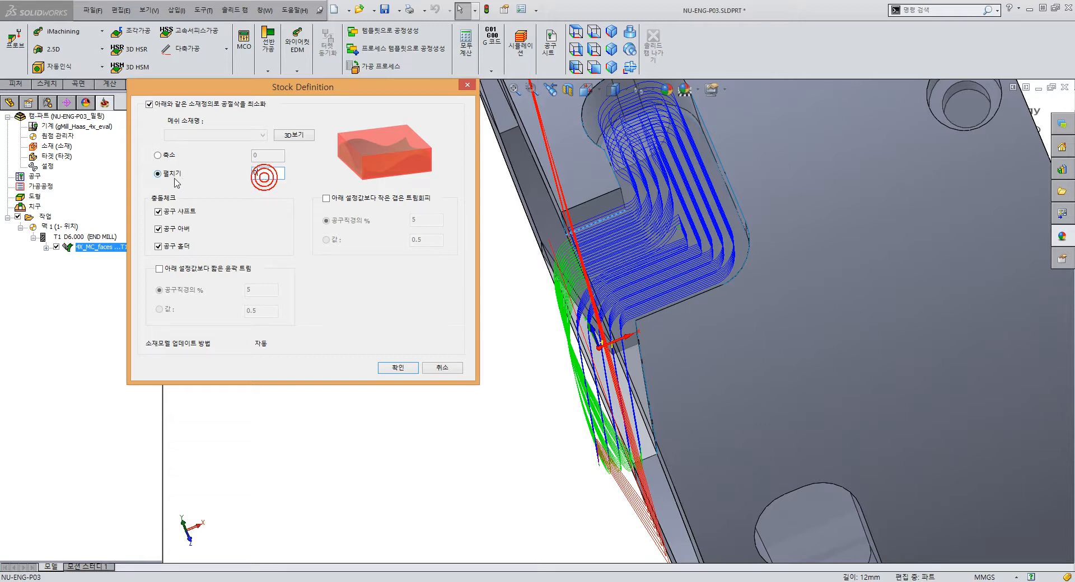
{"action": "left_click", "coordinate": [398, 367]}
Step: Save and recalculate the operation, and examine the stock-trimmed passes at the slot's open end
{"action": "left_click", "coordinate": [149, 343]}
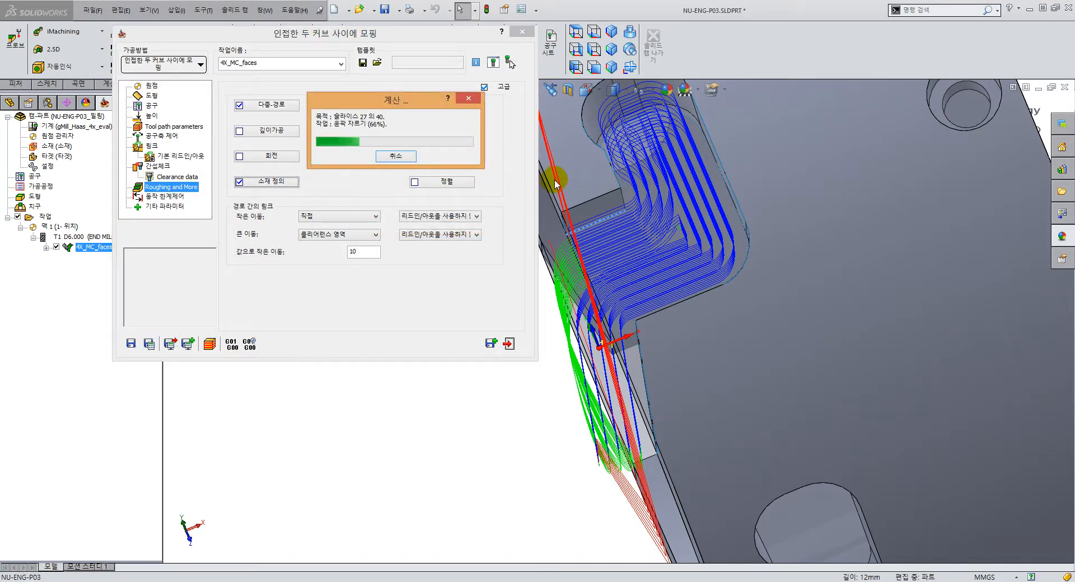
{"action": "middle_click_drag", "start_coordinate": [629, 271], "coordinate": [591, 350]}
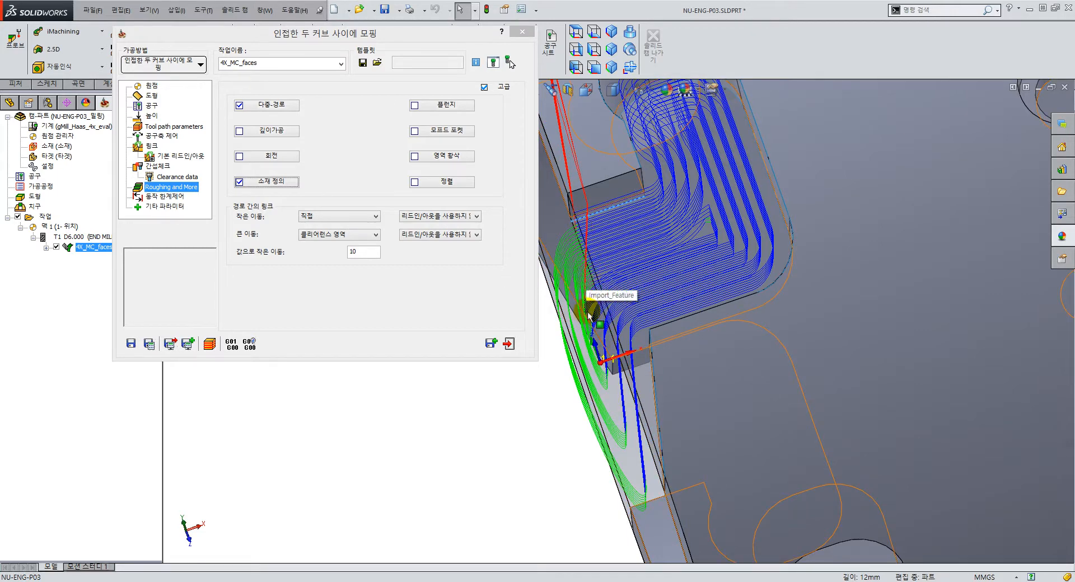
{"action": "scroll", "coordinate": [643, 303], "scroll_direction": "down", "scroll_amount": 1}
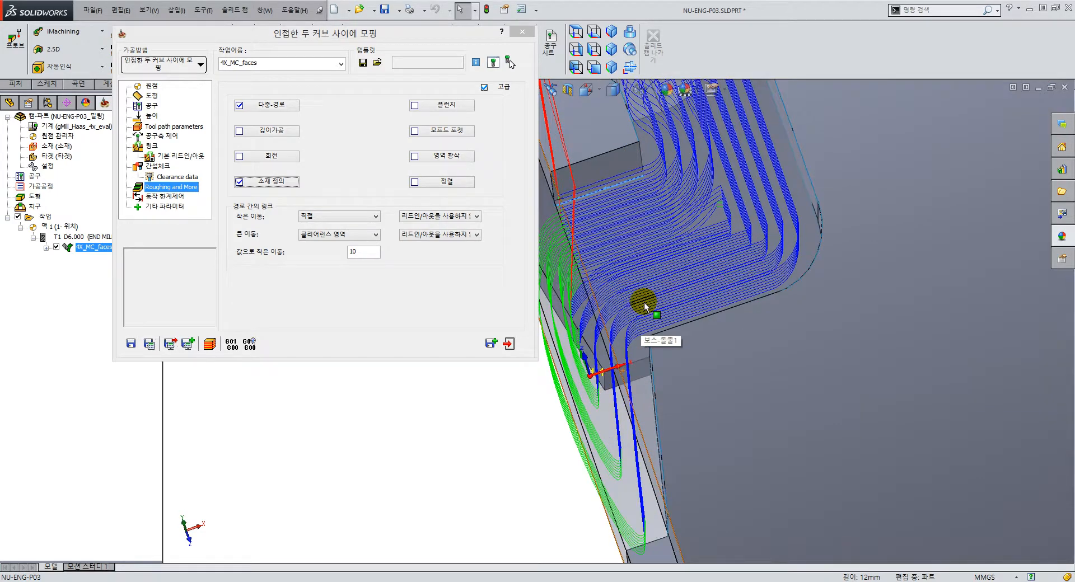
{"action": "scroll", "coordinate": [643, 303], "scroll_direction": "up", "scroll_amount": 4}
{"action": "middle_click_drag", "start_coordinate": [643, 307], "coordinate": [613, 283]}
Step: Switch the stock definition from expanding to shrinking (축소) the stock and apply it
{"action": "left_click", "coordinate": [272, 181]}
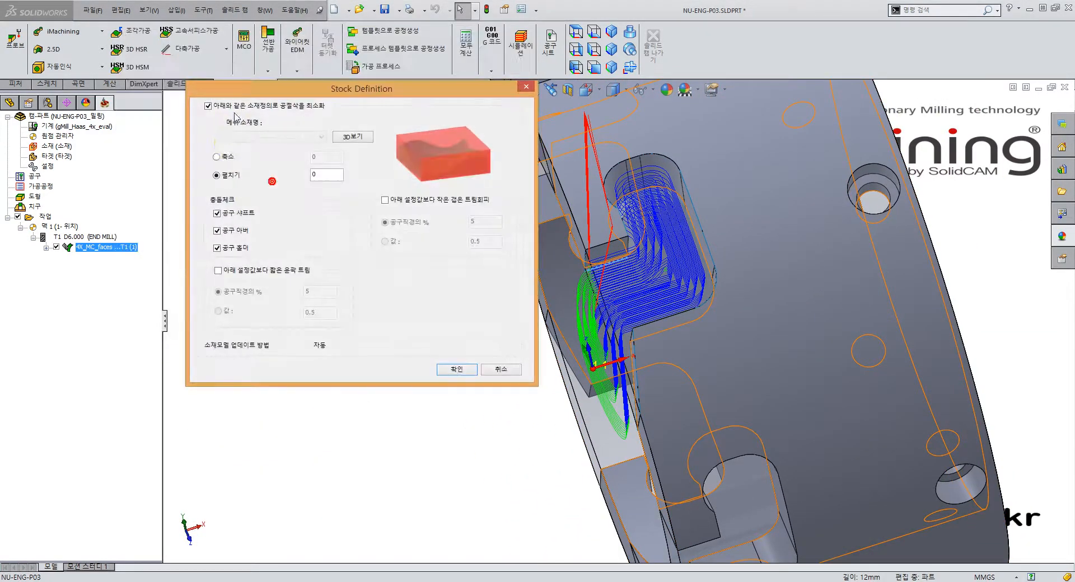
{"action": "left_click", "coordinate": [225, 156]}
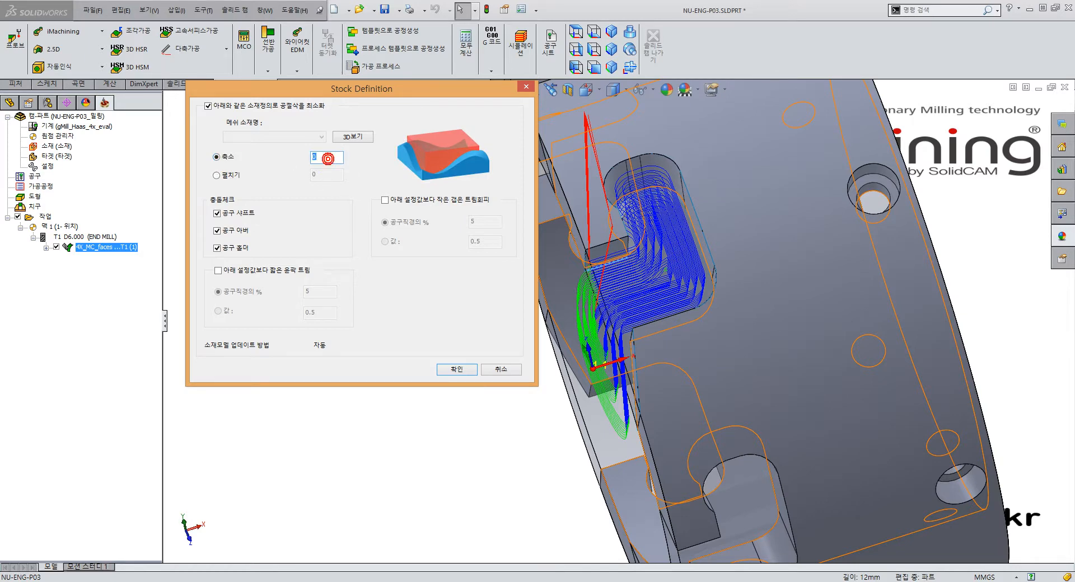
{"action": "left_click", "coordinate": [457, 369]}
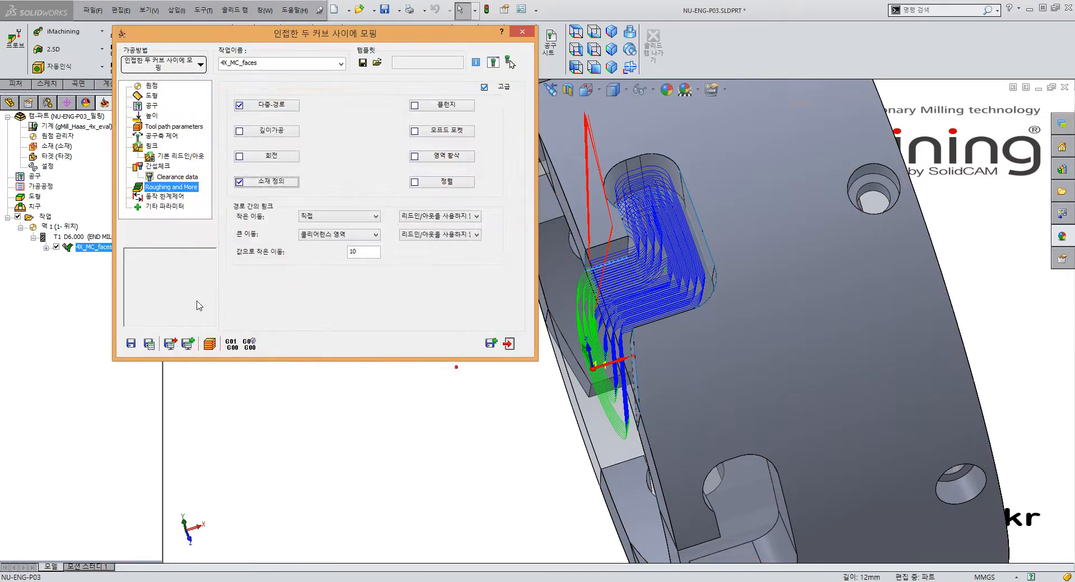
Step: Save and recalculate the operation with the shrink option, and inspect the passes around the slot closely
{"action": "left_click", "coordinate": [149, 344]}
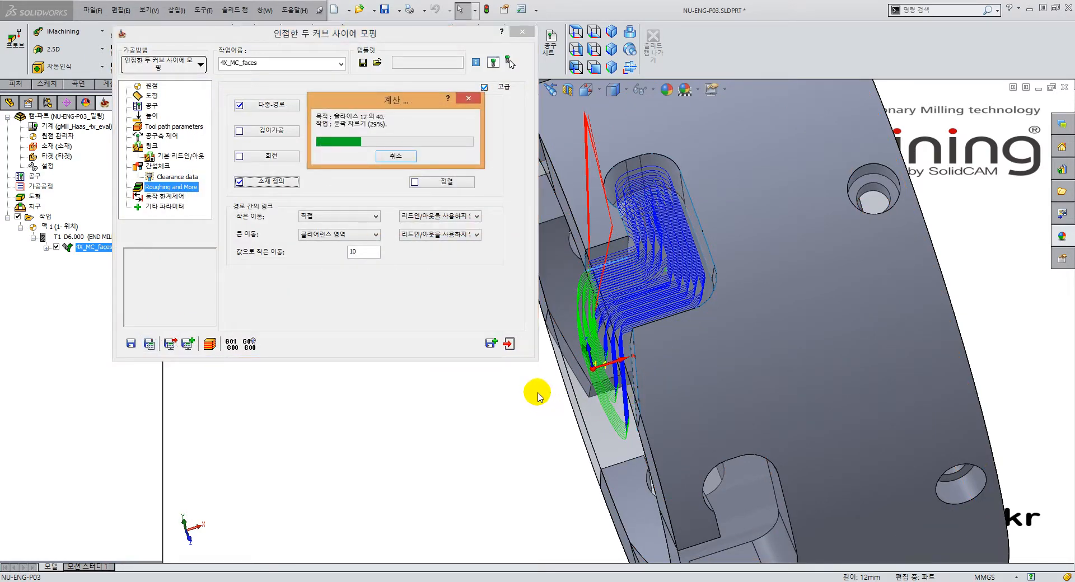
{"action": "scroll", "coordinate": [602, 414], "scroll_direction": "down", "scroll_amount": 5}
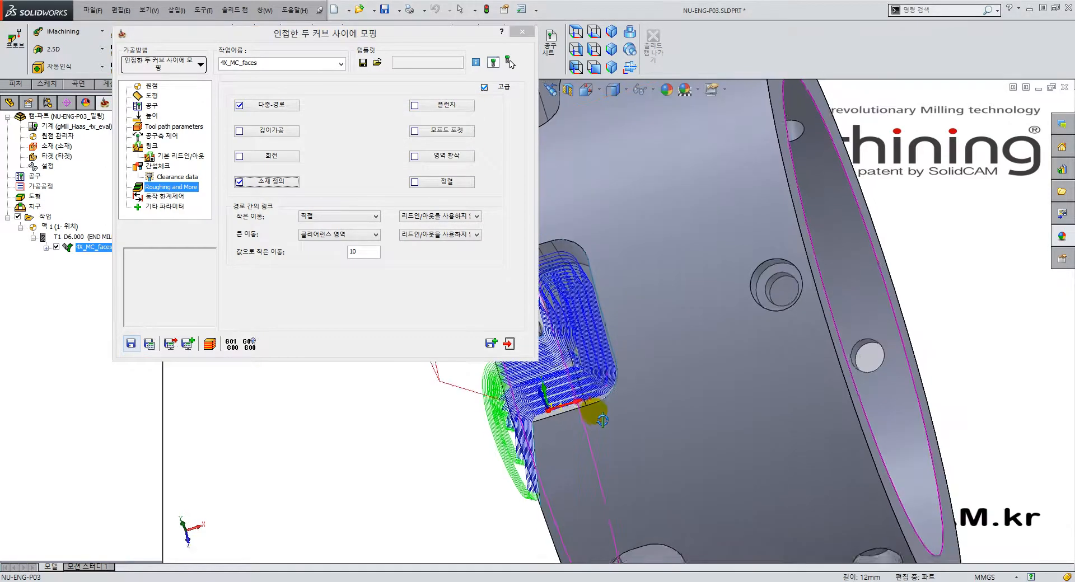
{"action": "scroll", "coordinate": [602, 415], "scroll_direction": "down", "scroll_amount": 8}
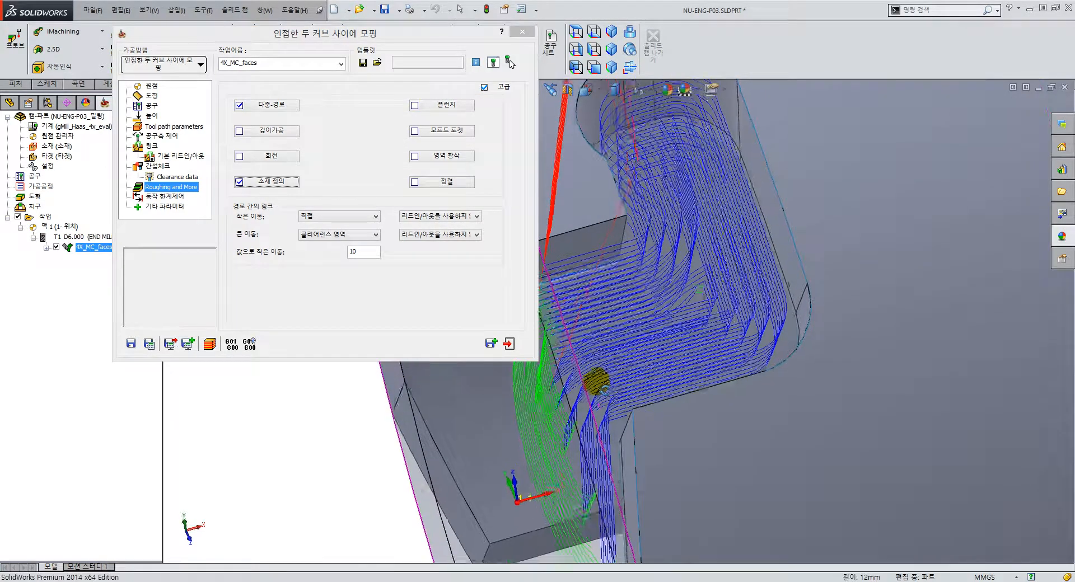
Step: Start the Host CAD simulation of the 4X_MC_faces operation and play it with the slot in view
{"action": "left_click", "coordinate": [209, 344]}
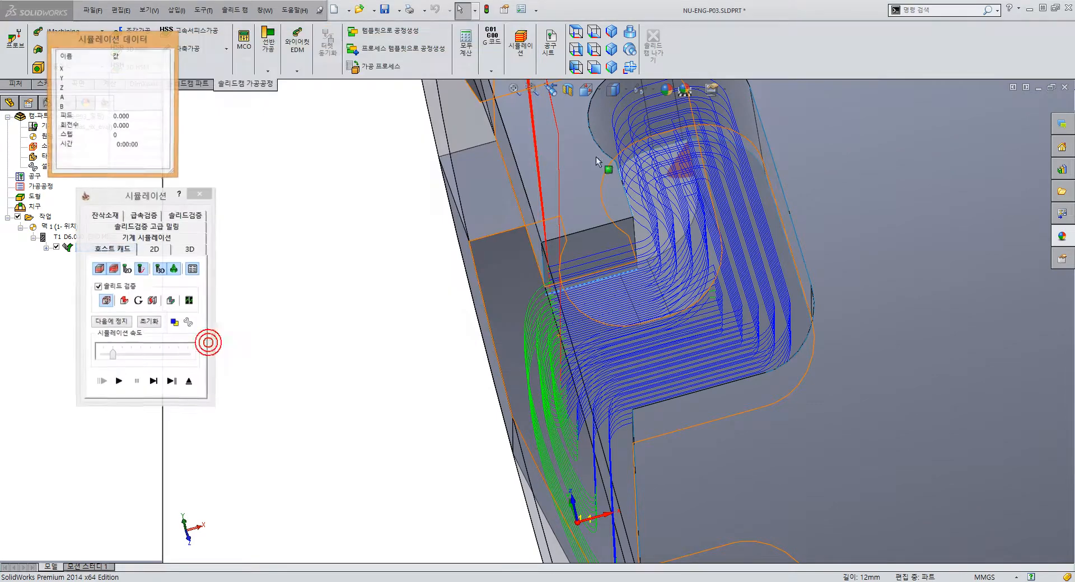
{"action": "scroll", "coordinate": [602, 240], "scroll_direction": "up", "scroll_amount": 10}
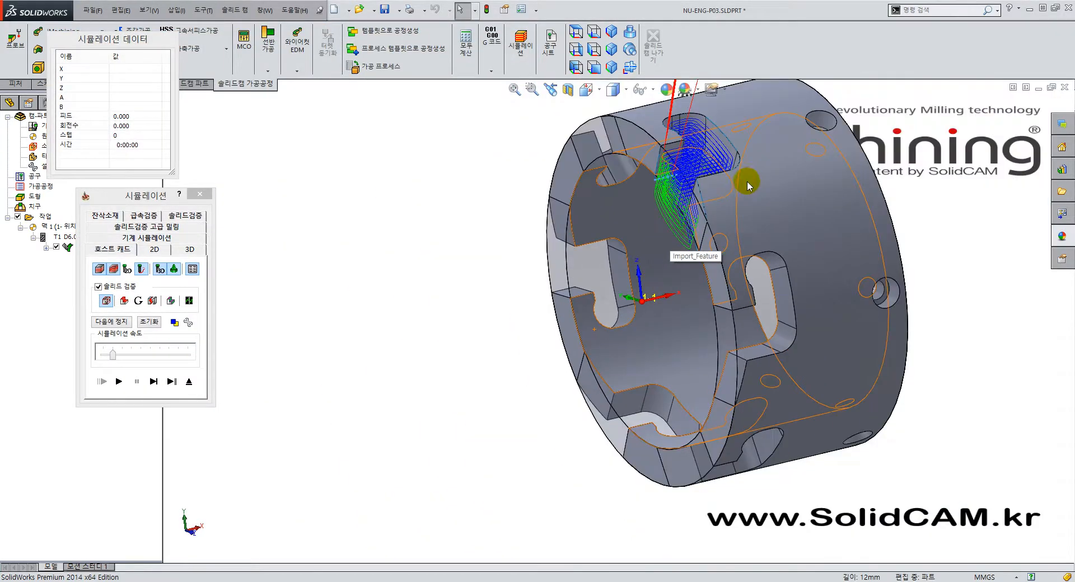
{"action": "scroll", "coordinate": [761, 138], "scroll_direction": "down", "scroll_amount": 4}
{"action": "middle_click_drag", "start_coordinate": [593, 288], "coordinate": [594, 364]}
{"action": "scroll", "coordinate": [592, 327], "scroll_direction": "up", "scroll_amount": 2}
{"action": "left_click", "coordinate": [118, 381]}
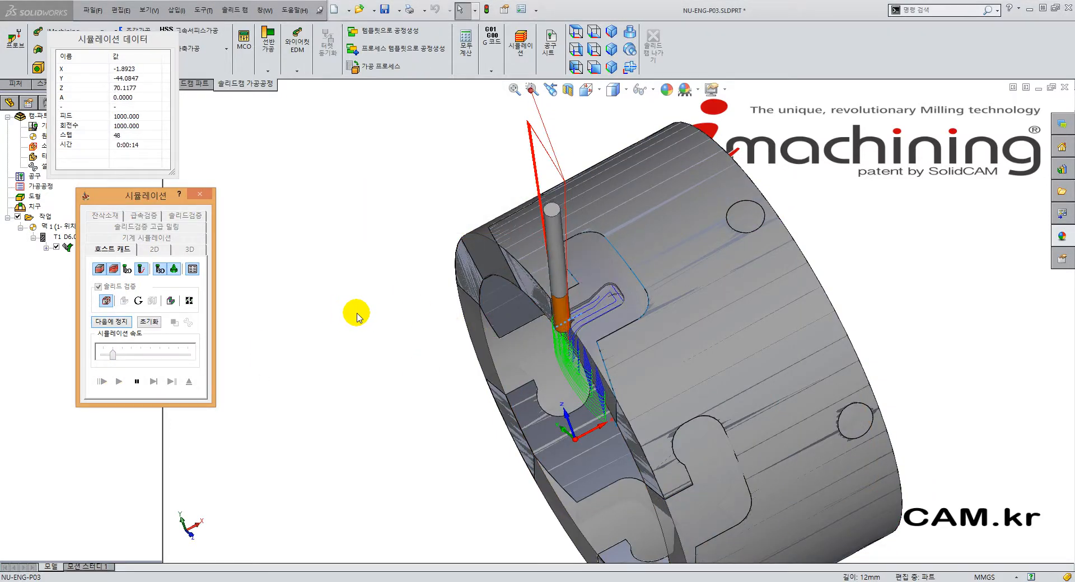
Step: Increase the simulation speed to a medium setting and inspect the first roughing passes inside the slot closely
{"action": "left_click", "coordinate": [160, 355]}
{"action": "left_click", "coordinate": [160, 355]}
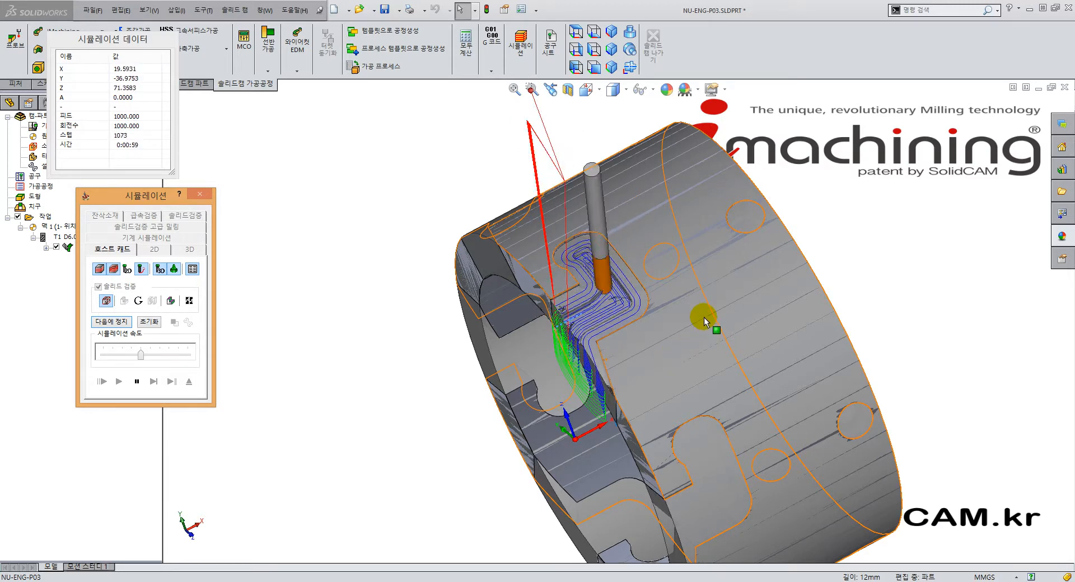
{"action": "middle_click_drag", "start_coordinate": [643, 326], "coordinate": [671, 347]}
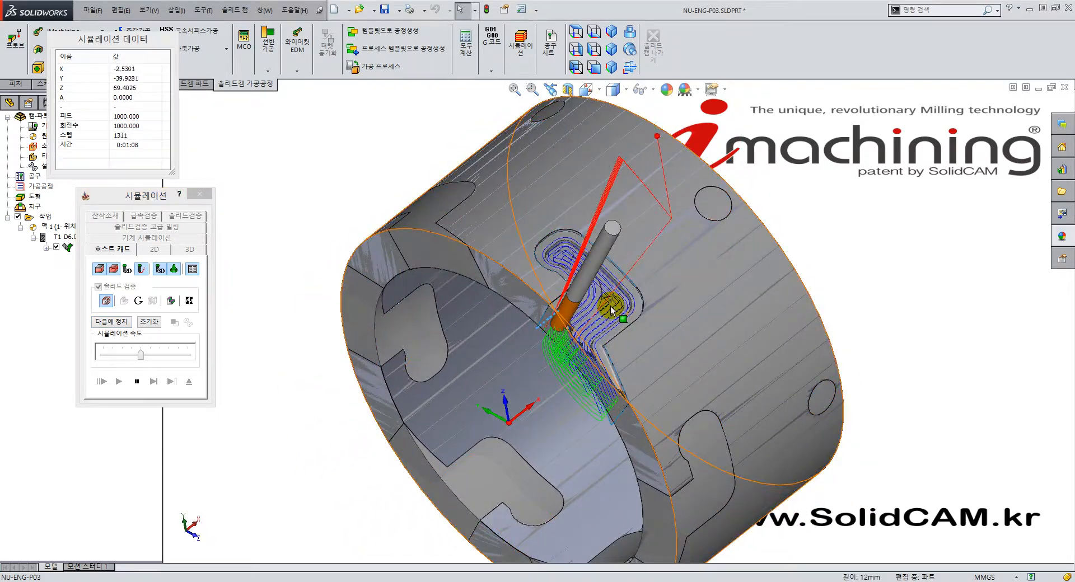
{"action": "scroll", "coordinate": [610, 280], "scroll_direction": "down", "scroll_amount": 4}
{"action": "middle_click_drag", "start_coordinate": [616, 271], "coordinate": [623, 321]}
{"action": "scroll", "coordinate": [659, 325], "scroll_direction": "down", "scroll_amount": 3}
{"action": "scroll", "coordinate": [657, 325], "scroll_direction": "up", "scroll_amount": 3}
{"action": "scroll", "coordinate": [654, 324], "scroll_direction": "down", "scroll_amount": 3}
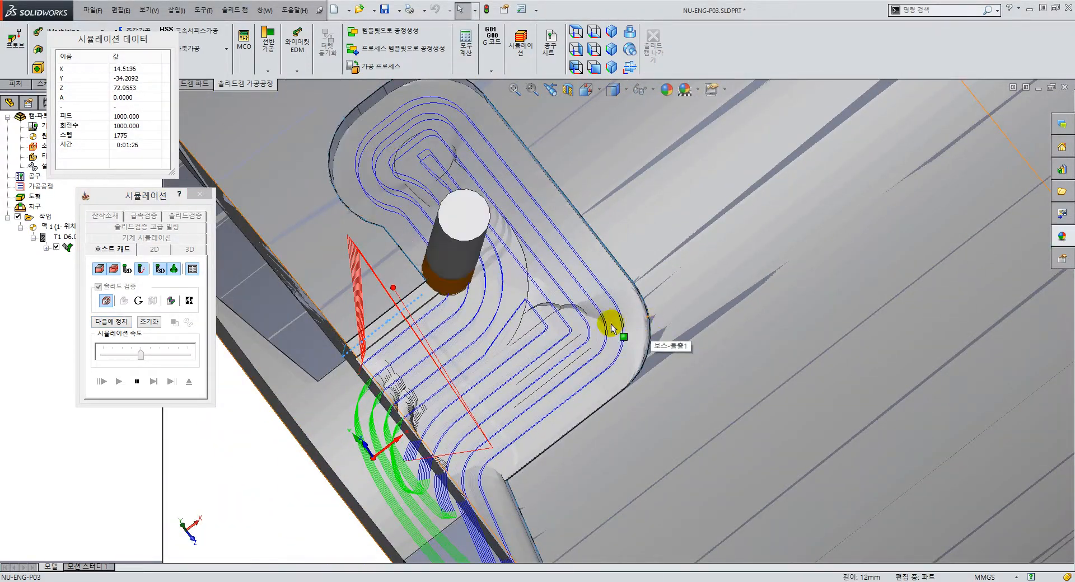
Step: Run the simulation near maximum speed to check the deeper passes, and stop and exit the simulation
{"action": "left_click_drag", "start_coordinate": [140, 355], "coordinate": [183, 356]}
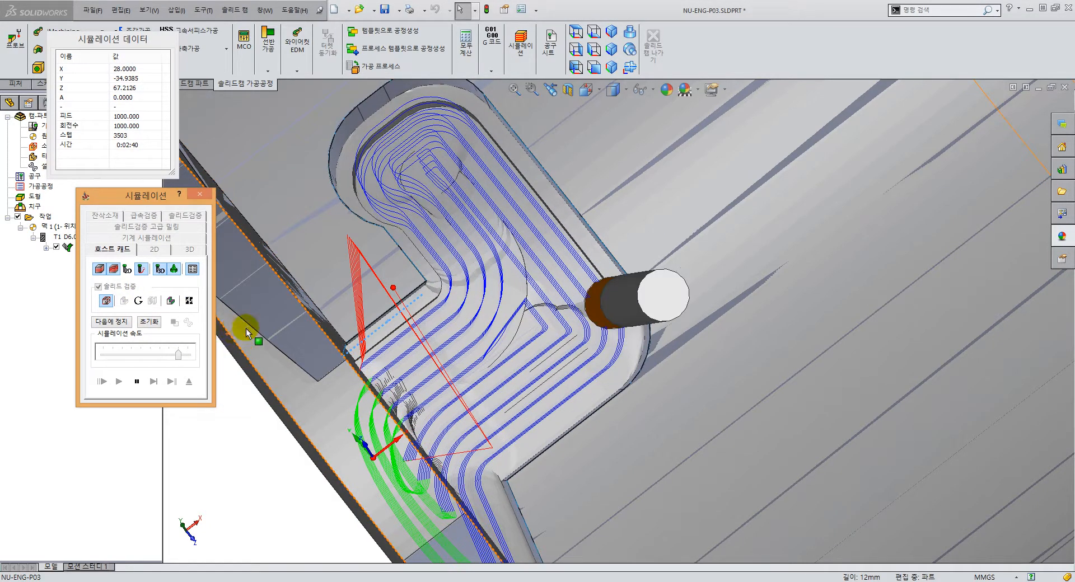
{"action": "middle_click_drag", "start_coordinate": [577, 356], "coordinate": [566, 282]}
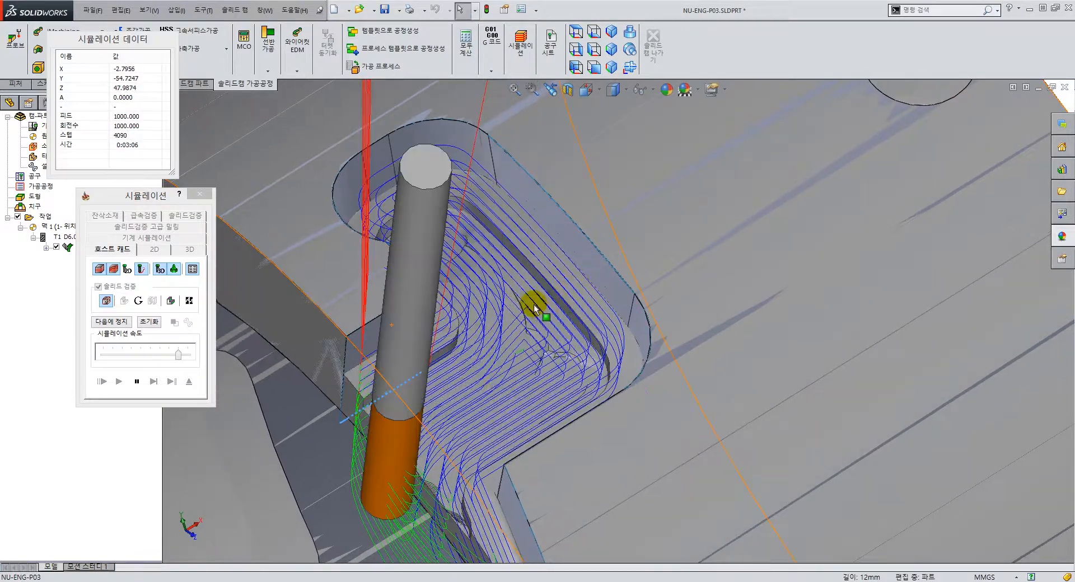
{"action": "scroll", "coordinate": [533, 307], "scroll_direction": "up", "scroll_amount": 5}
{"action": "left_click", "coordinate": [137, 382]}
{"action": "left_click", "coordinate": [189, 382]}
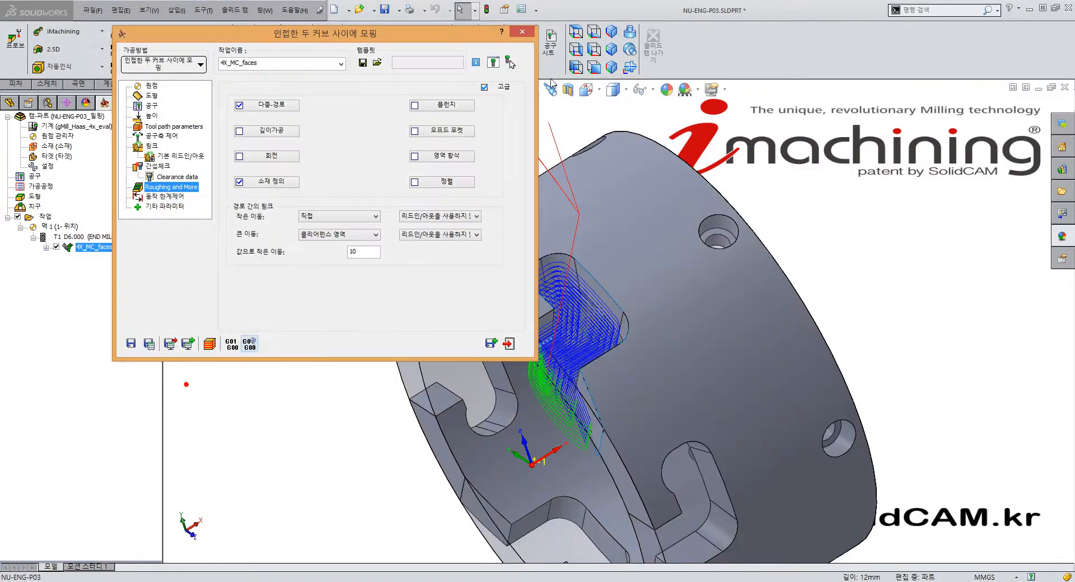
Step: Generate the G-code for the 4X_MC_faces operation and review its opening X and Y cutting moves
{"action": "left_click", "coordinate": [228, 350]}
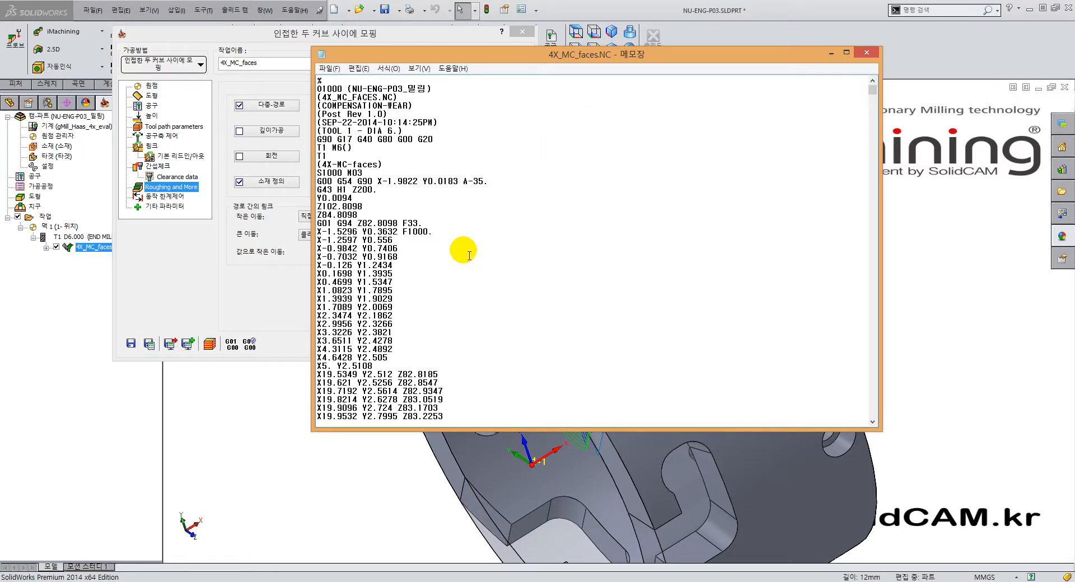
{"action": "scroll", "coordinate": [469, 252], "scroll_direction": "down", "scroll_amount": 7}
{"action": "scroll", "coordinate": [490, 224], "scroll_direction": "up", "scroll_amount": 5}
{"action": "left_click", "coordinate": [484, 219]}
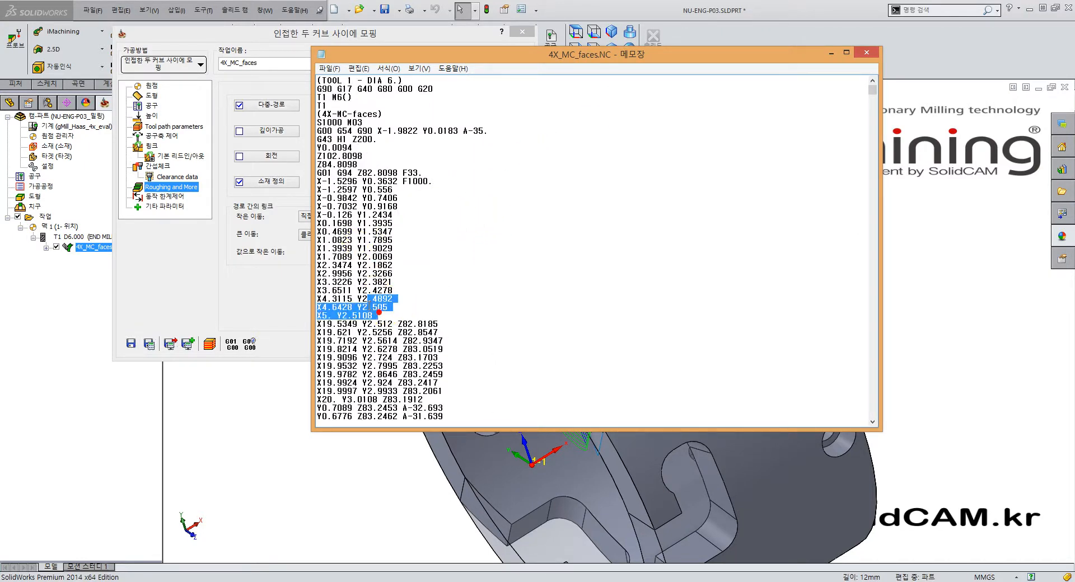
{"action": "left_click_drag", "start_coordinate": [368, 298], "coordinate": [318, 165]}
{"action": "left_click", "coordinate": [444, 212]}
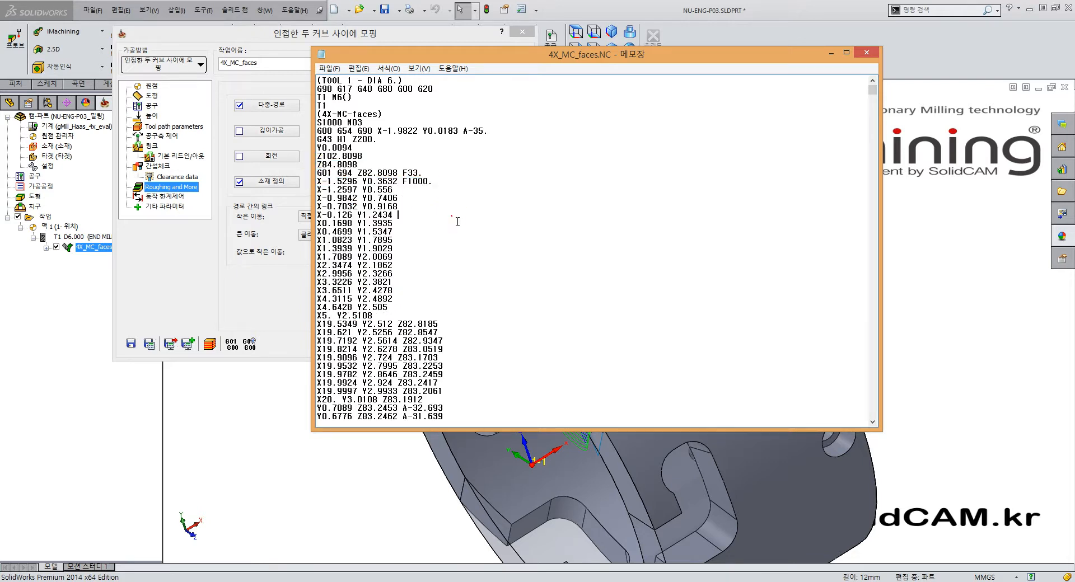
Step: Examine the blocks combining X, Y, Z and A-axis moves in 4X_MC_faces.NC, and close the file
{"action": "scroll", "coordinate": [450, 224], "scroll_direction": "down", "scroll_amount": 8}
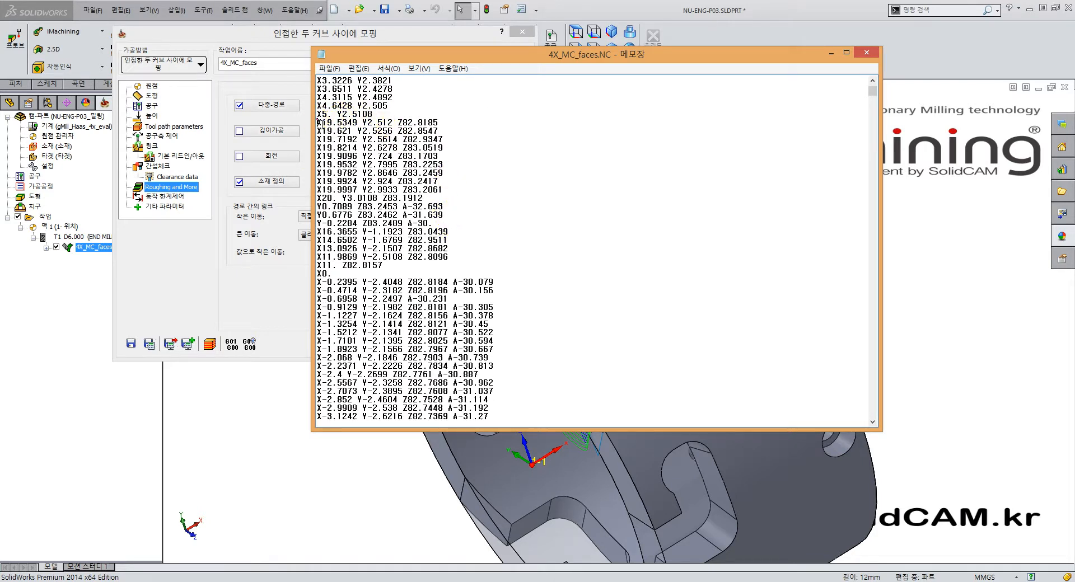
{"action": "left_click_drag", "start_coordinate": [318, 122], "coordinate": [515, 386]}
{"action": "left_click", "coordinate": [429, 229]}
{"action": "left_click", "coordinate": [521, 351]}
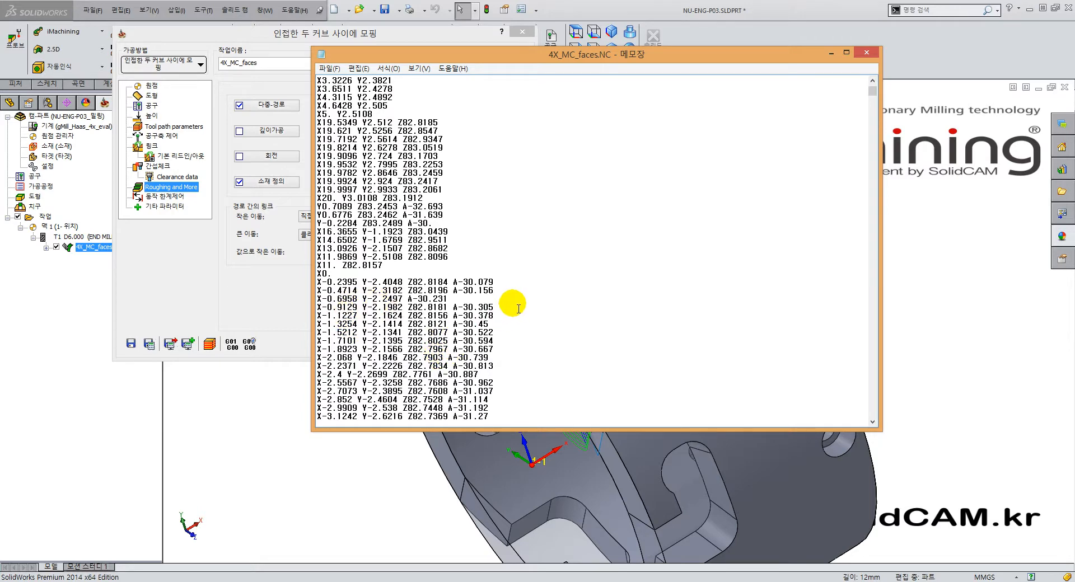
{"action": "scroll", "coordinate": [547, 283], "scroll_direction": "up", "scroll_amount": 10}
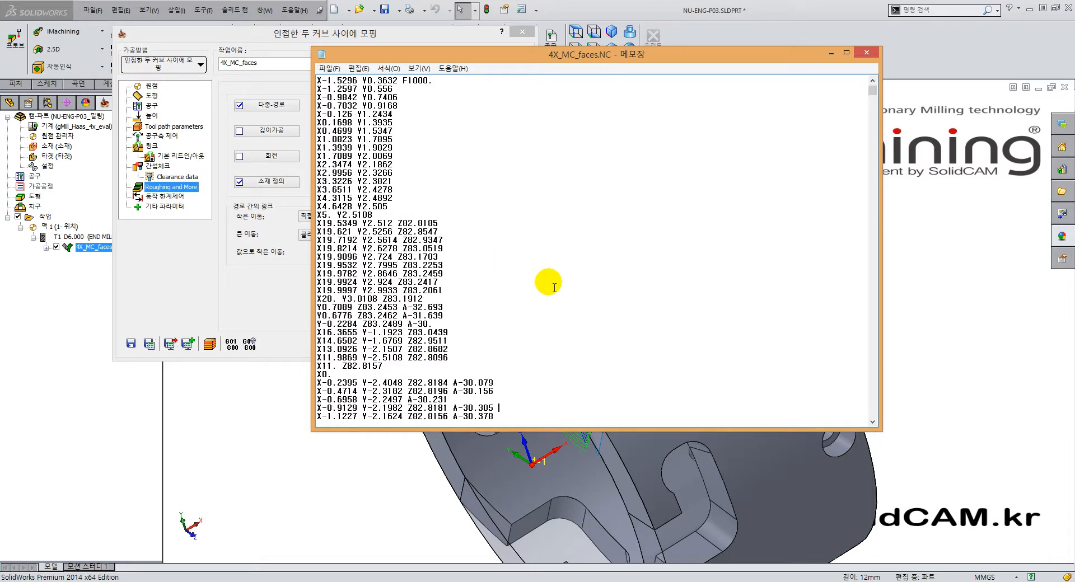
{"action": "left_click", "coordinate": [408, 132]}
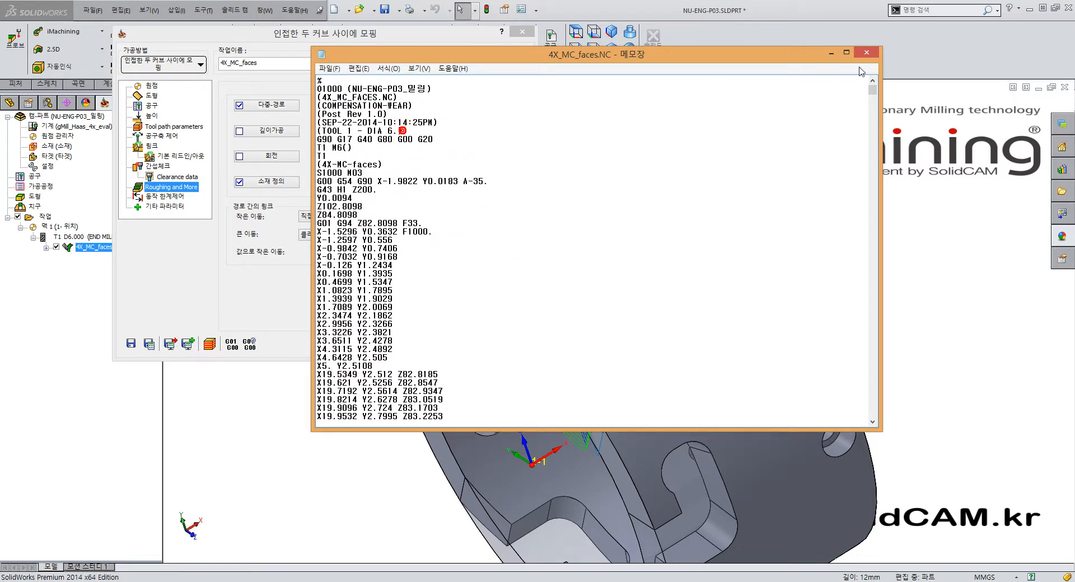
{"action": "left_click", "coordinate": [876, 53]}
{"action": "left_click_drag", "start_coordinate": [377, 45], "coordinate": [552, 104]}
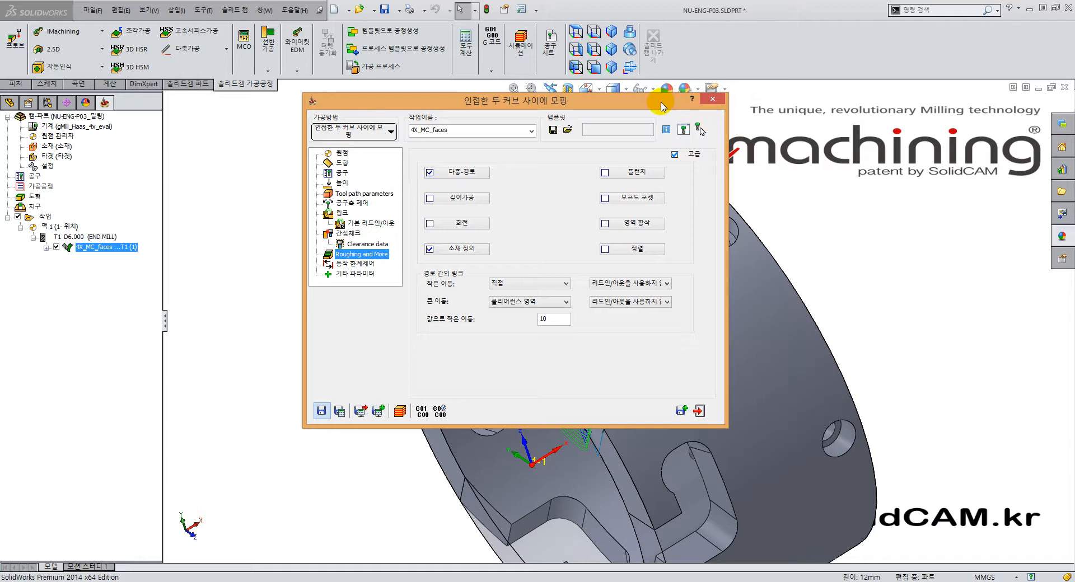
{"action": "left_click_drag", "start_coordinate": [661, 102], "coordinate": [498, 103]}
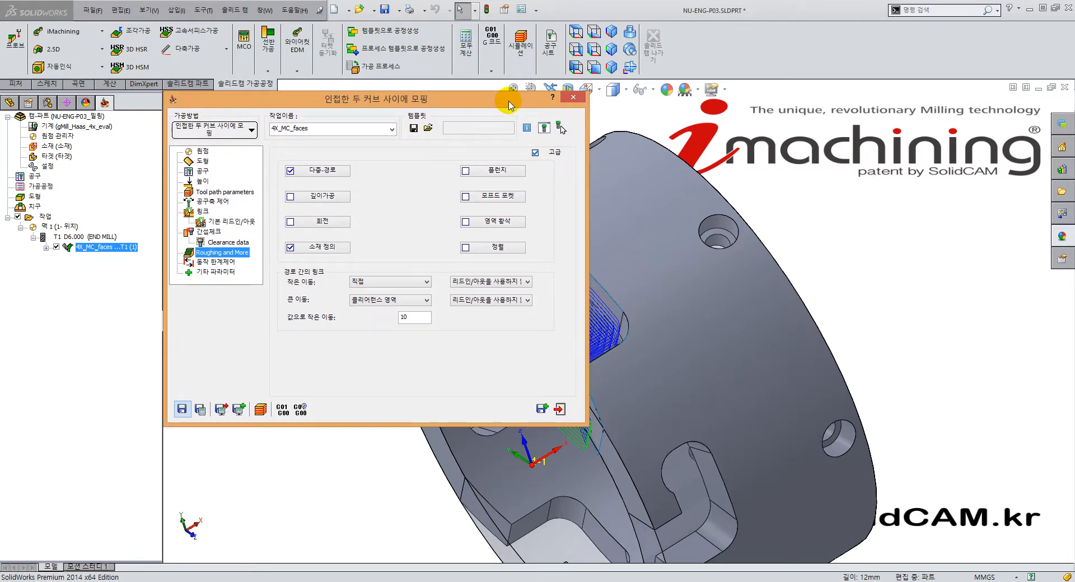
{"action": "left_click_drag", "start_coordinate": [489, 104], "coordinate": [636, 90]}
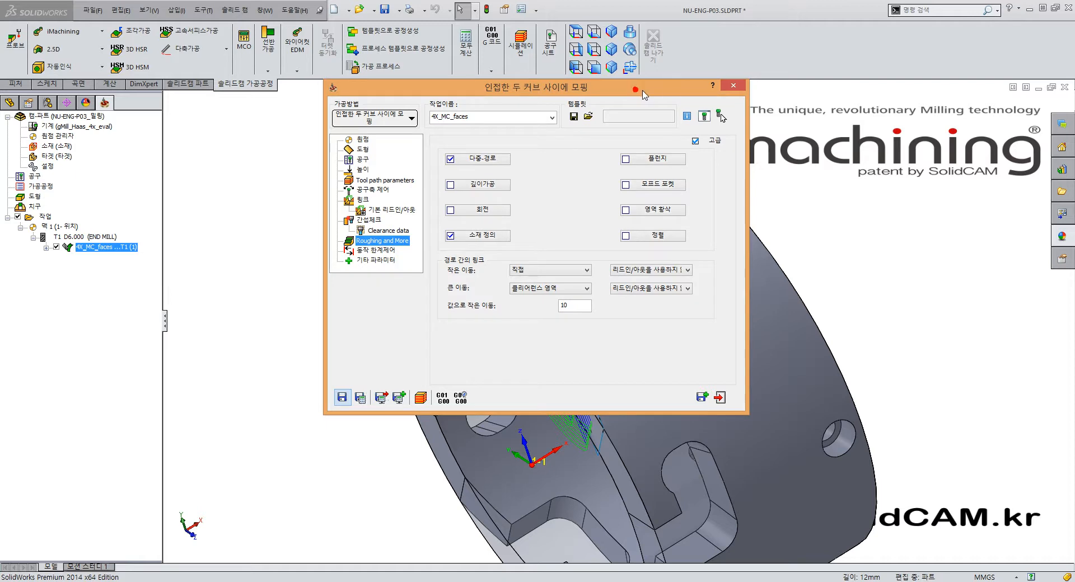